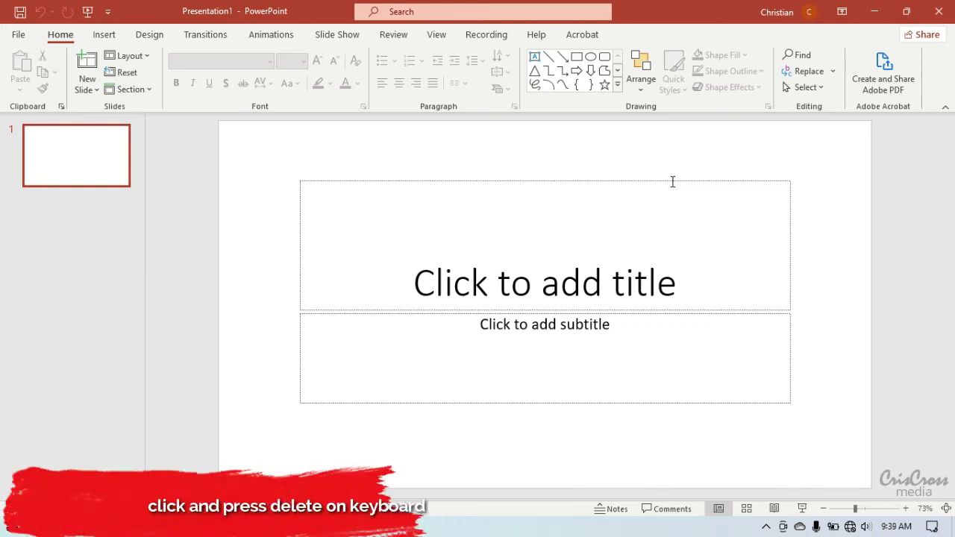
- Delete the title and subtitle placeholders, leaving slide 1 blank
click(687, 180)
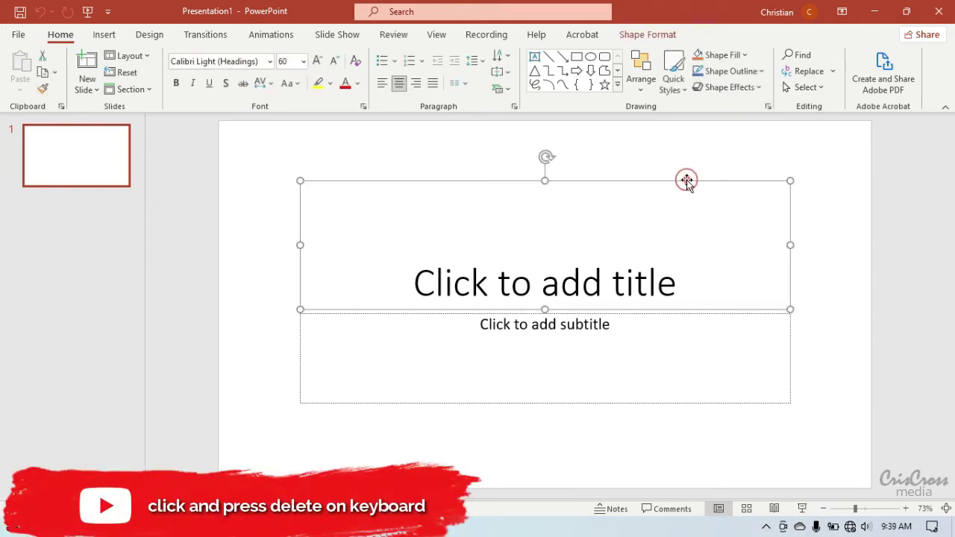
key(Delete)
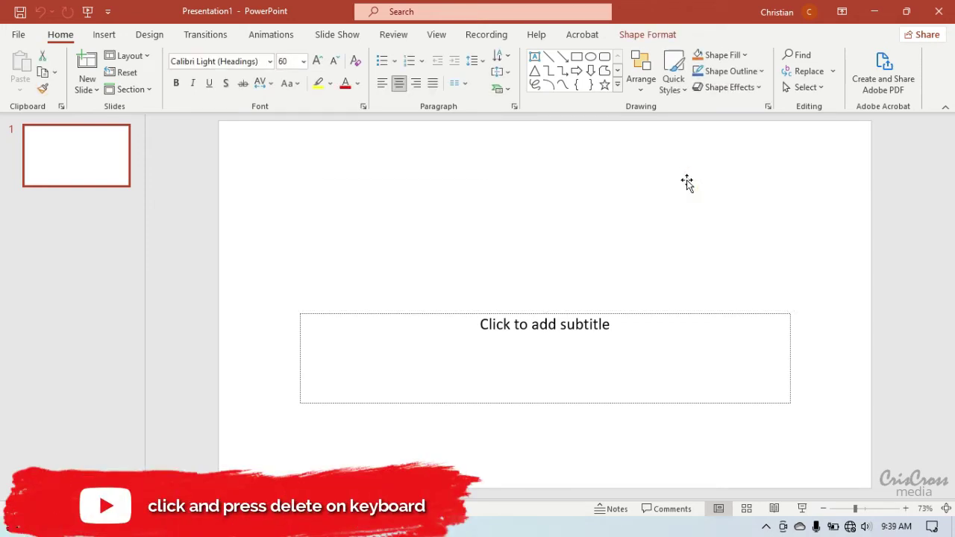
click(716, 314)
key(Delete)
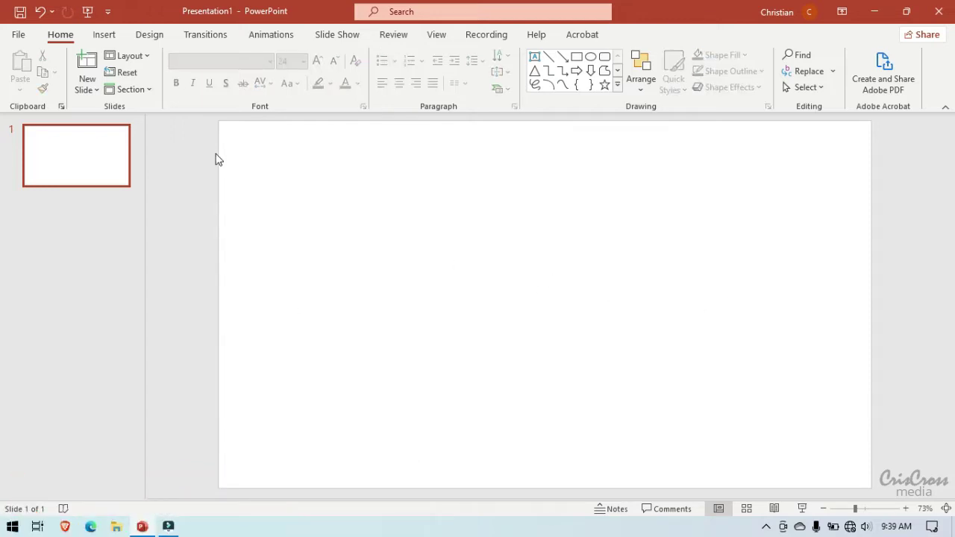
- Draw a blue rectangle at the slide's top left, sized 1.17" tall by 5.28" wide
click(105, 35)
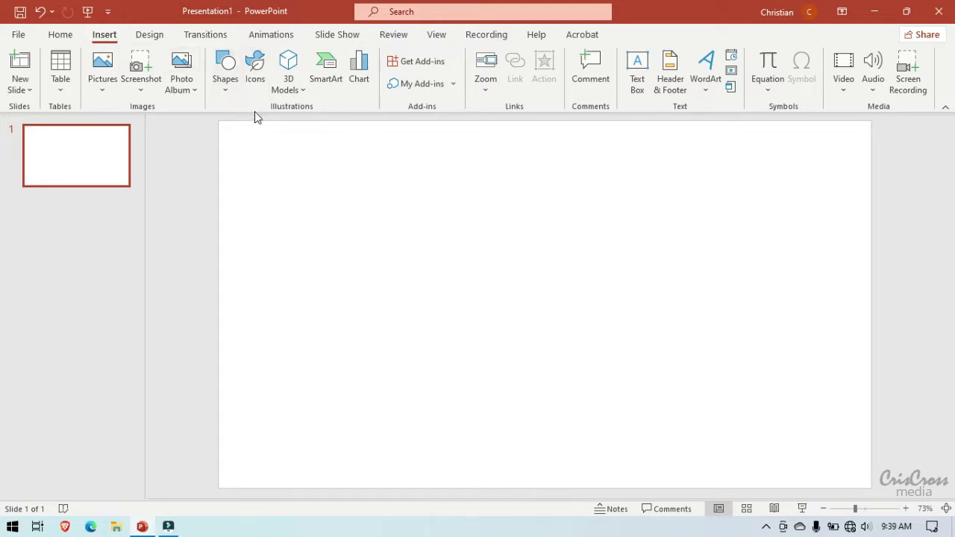
click(225, 88)
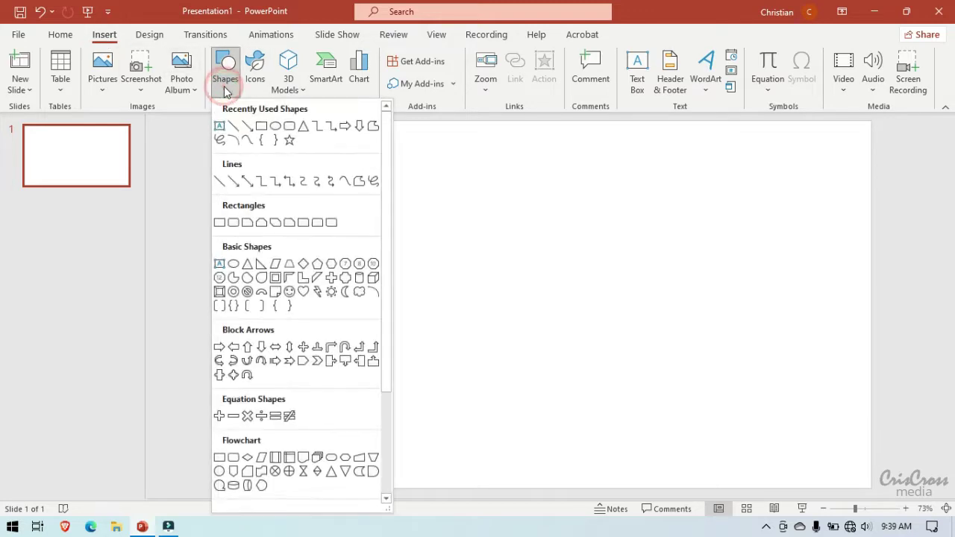
click(260, 126)
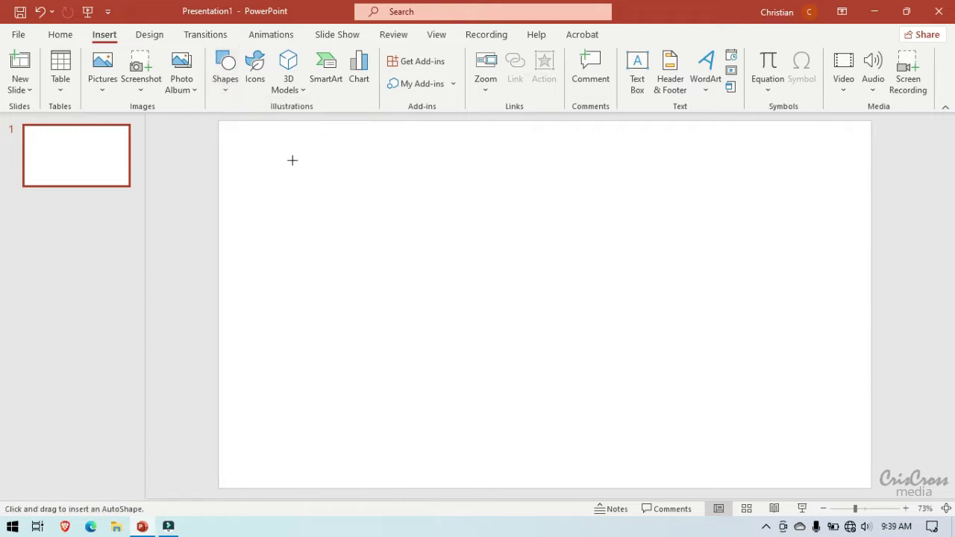
mouse_move(286, 153)
mouse_down()
mouse_move(468, 221)
mouse_move(519, 211)
mouse_up()
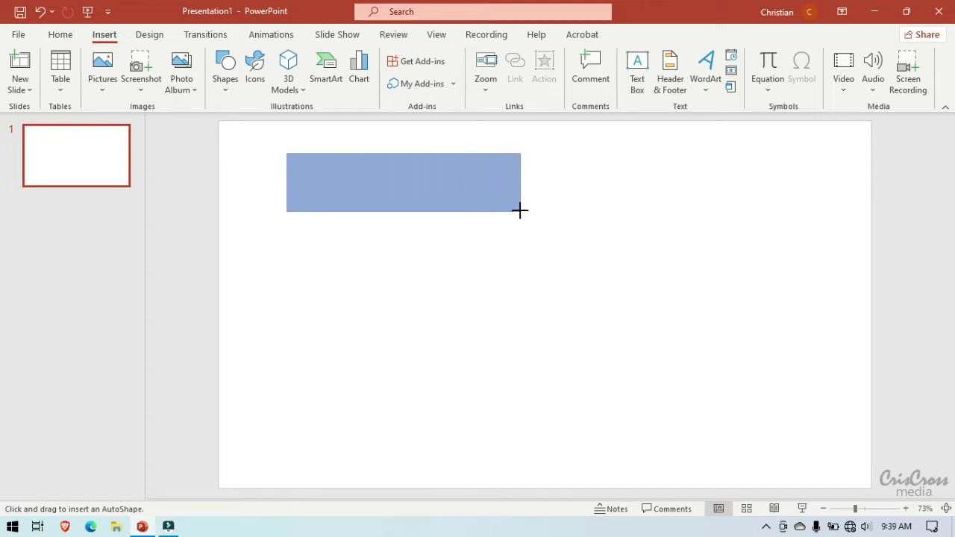
drag(520, 212, 521, 212)
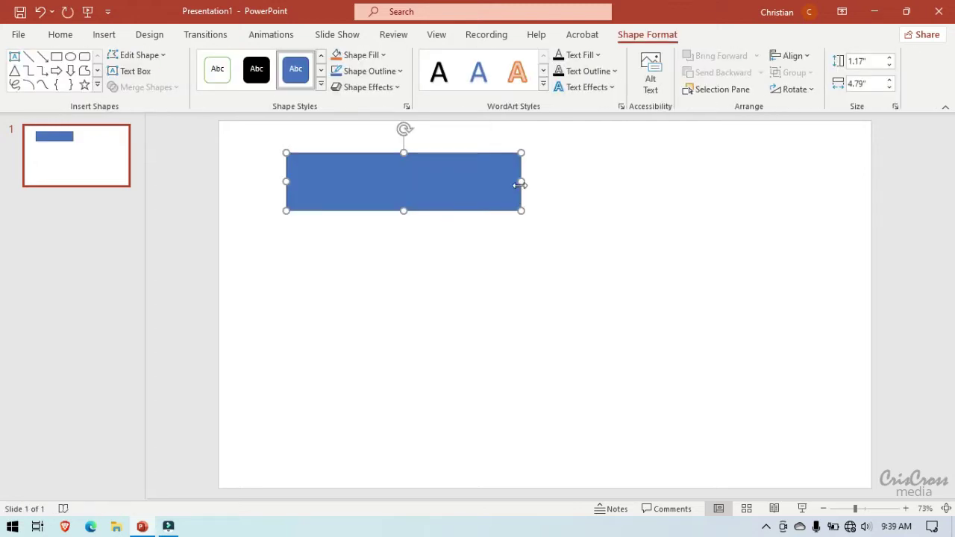
drag(519, 183, 545, 182)
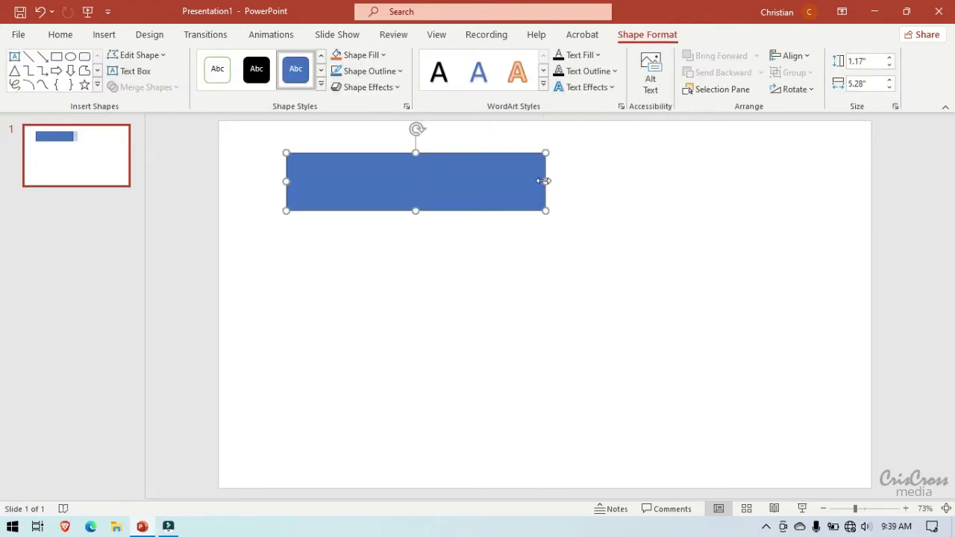
- Set the slide background fill colour to light grey
right_click(601, 240)
click(631, 379)
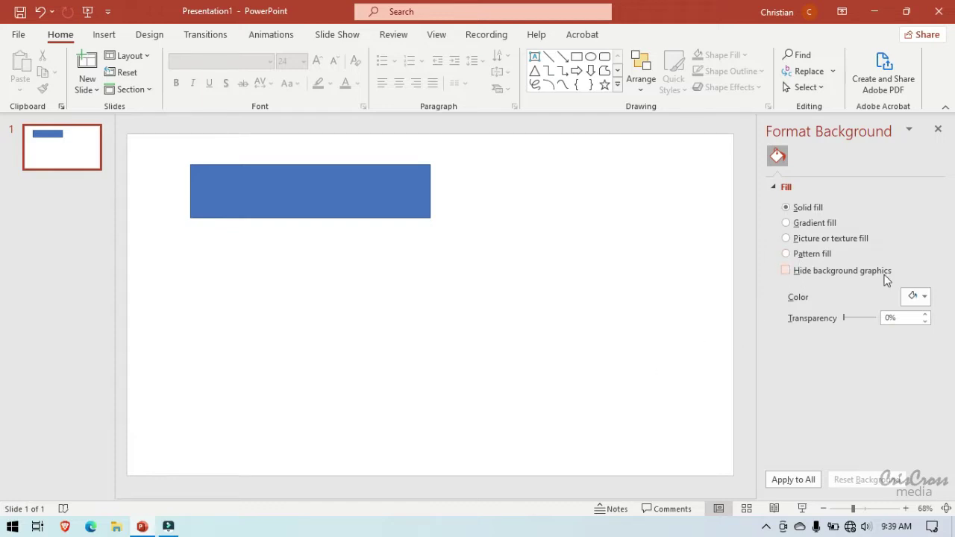
click(923, 297)
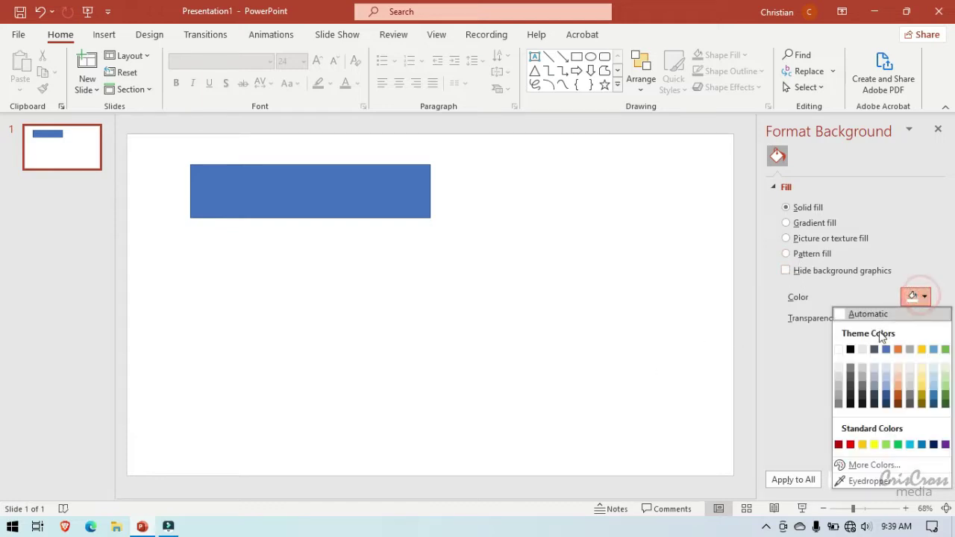
click(840, 367)
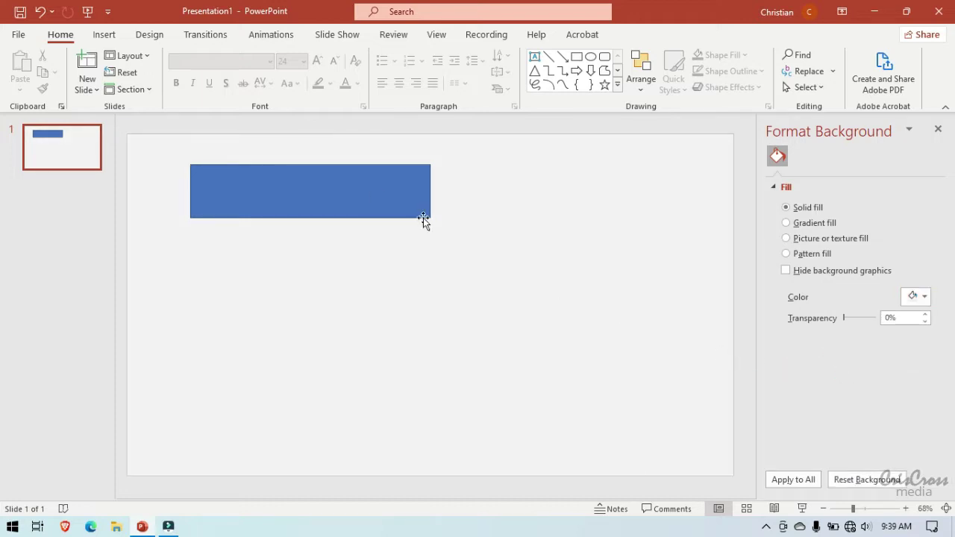
- Set the blue rectangle's line to No line so it has no outline
click(343, 195)
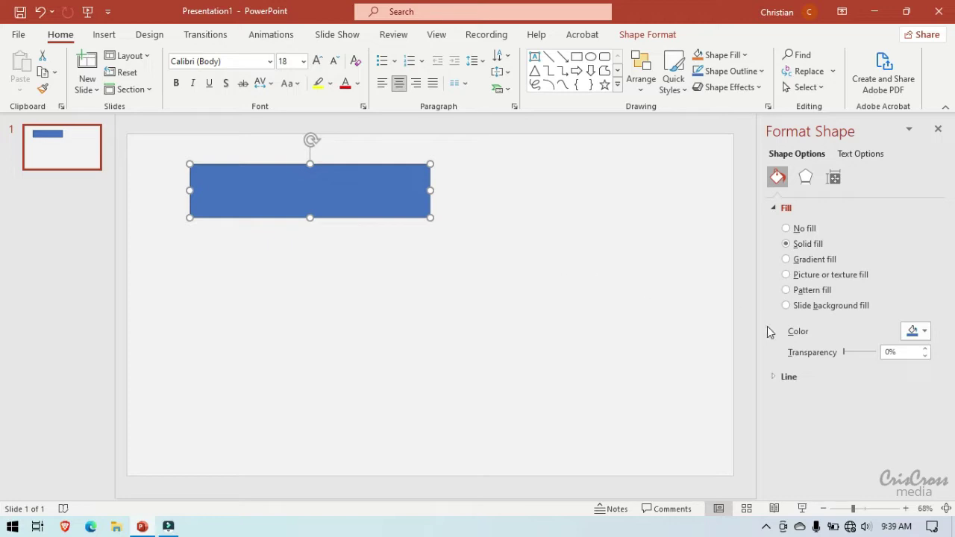
click(774, 377)
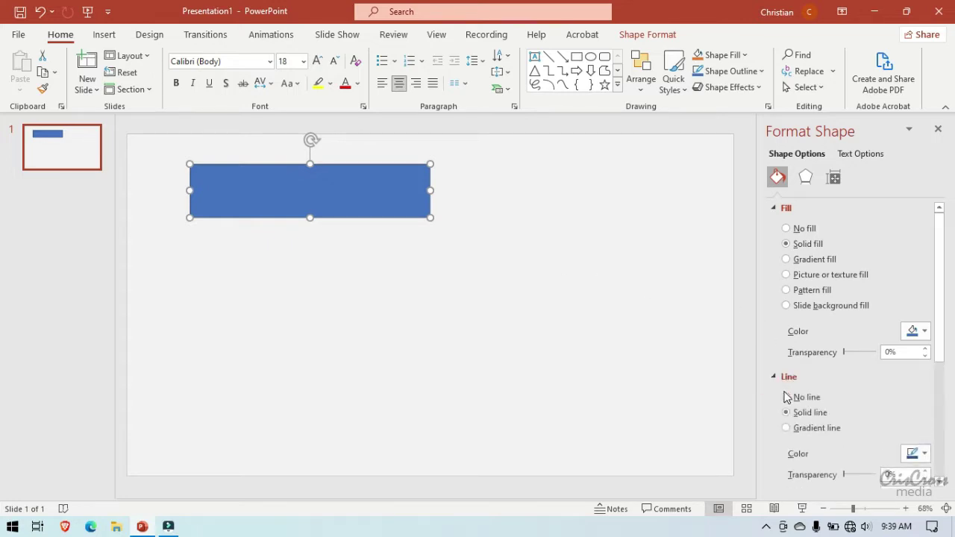
click(786, 398)
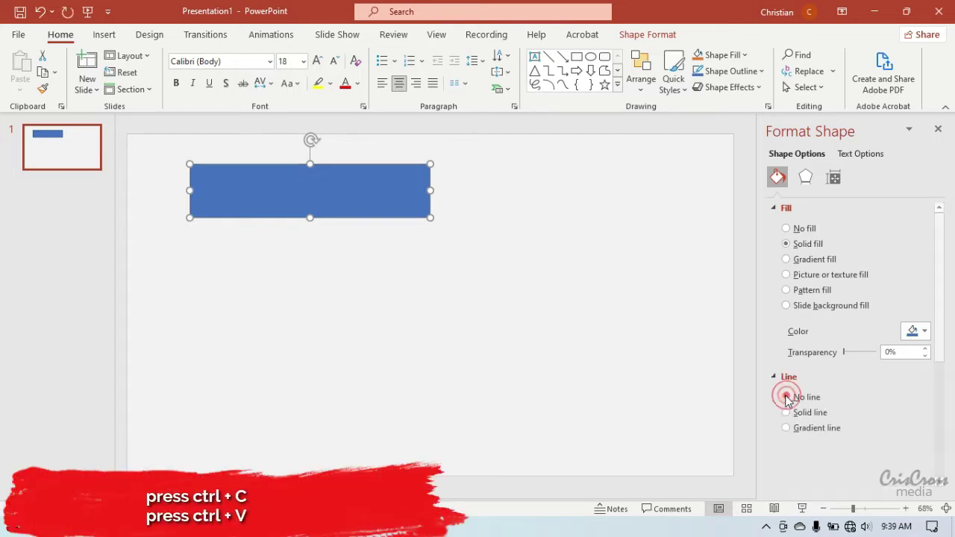
click(373, 257)
- Copy the blue rectangle and align the duplicate to its right along the slide's top
drag(331, 200, 334, 196)
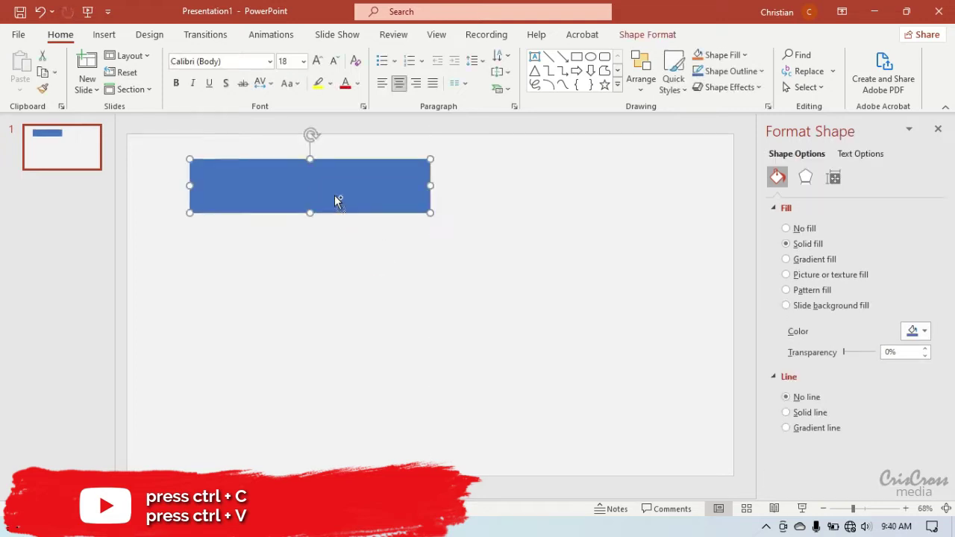
key(ctrl+c)
key(ctrl+v)
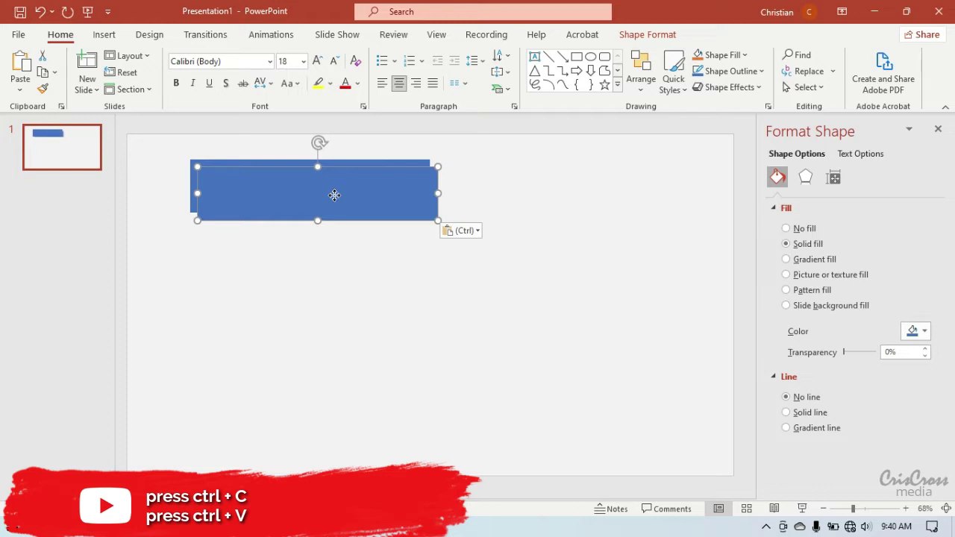
drag(335, 194, 325, 235)
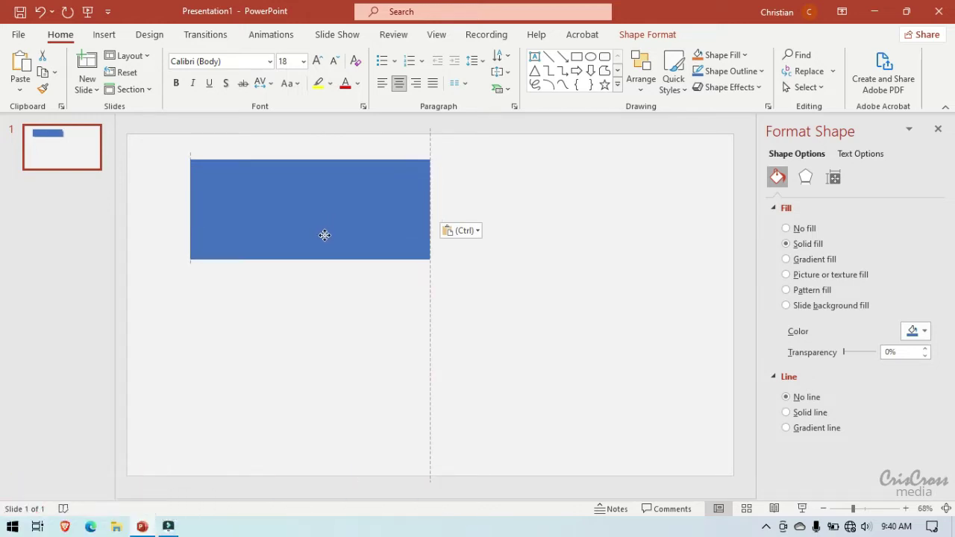
drag(325, 235, 326, 244)
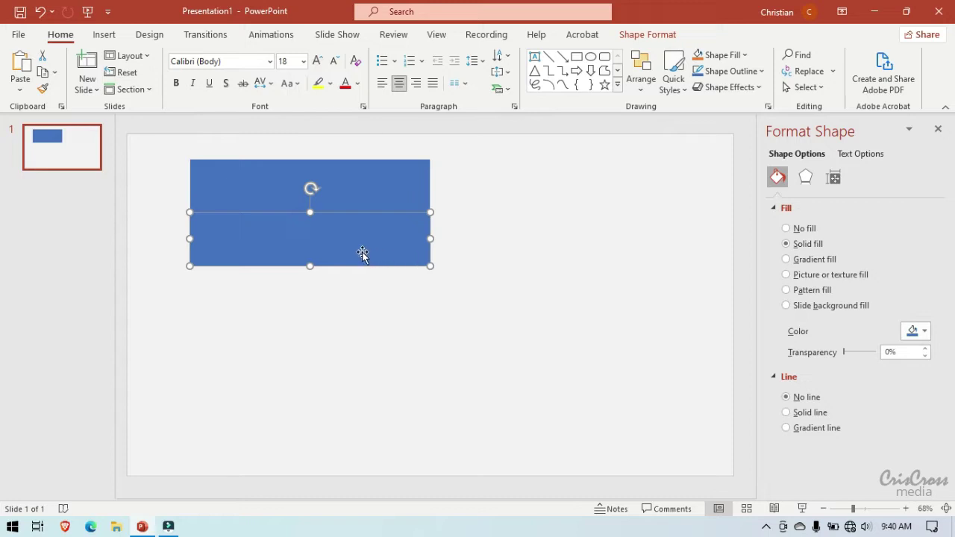
mouse_move(362, 252)
mouse_down()
mouse_move(362, 265)
mouse_move(362, 254)
mouse_up()
click(351, 195)
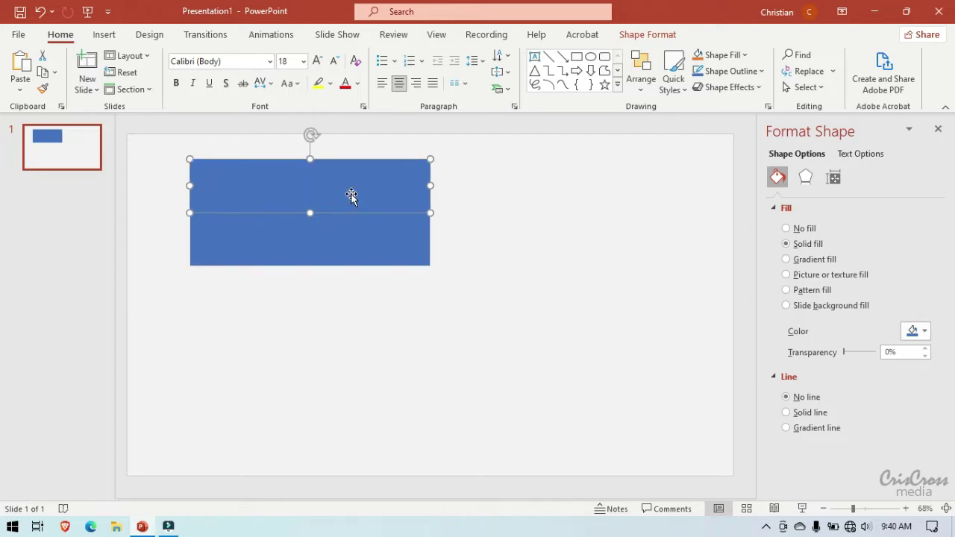
mouse_move(344, 225)
mouse_down()
mouse_move(461, 243)
mouse_move(514, 279)
mouse_move(489, 310)
mouse_move(584, 245)
mouse_move(645, 171)
mouse_up()
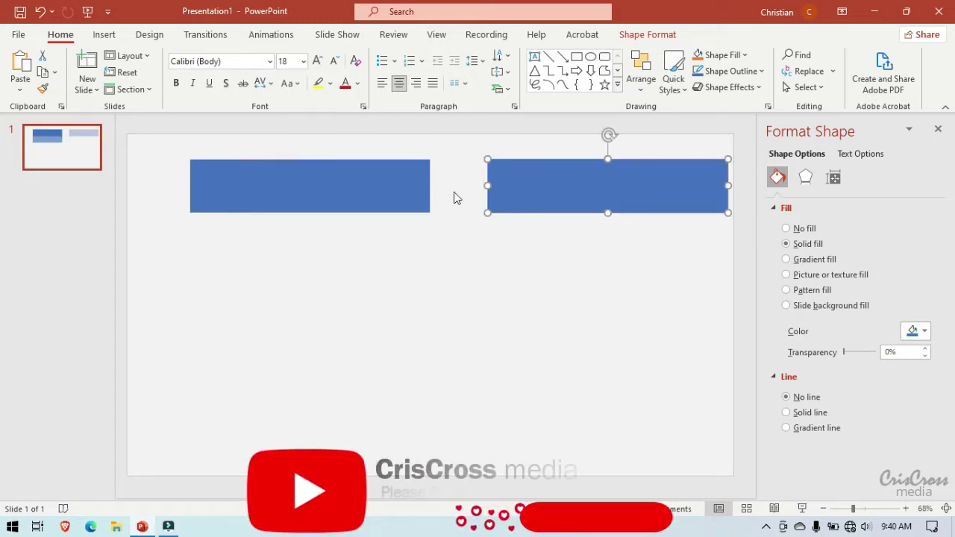
- Give the left rectangle a two-stop linear gradient fill at a 260° angle
click(412, 199)
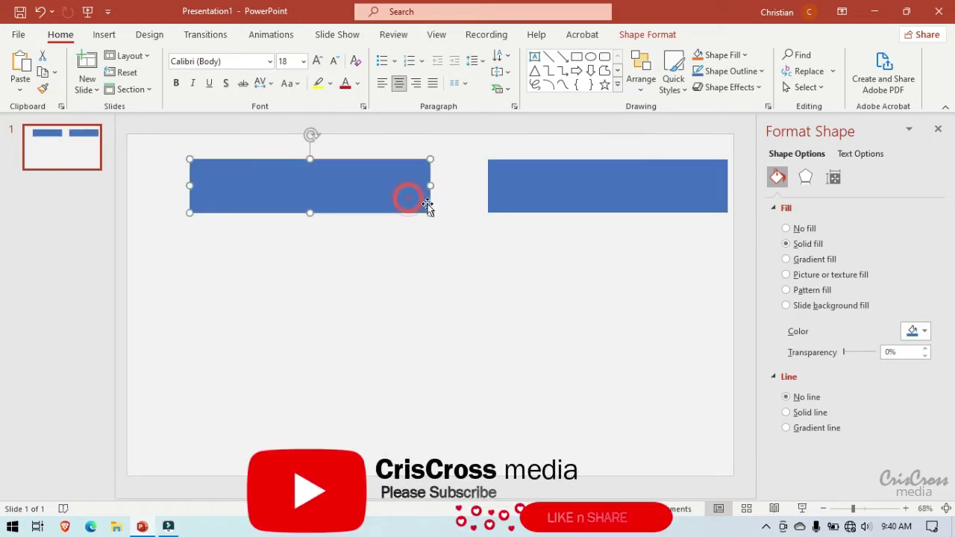
click(924, 332)
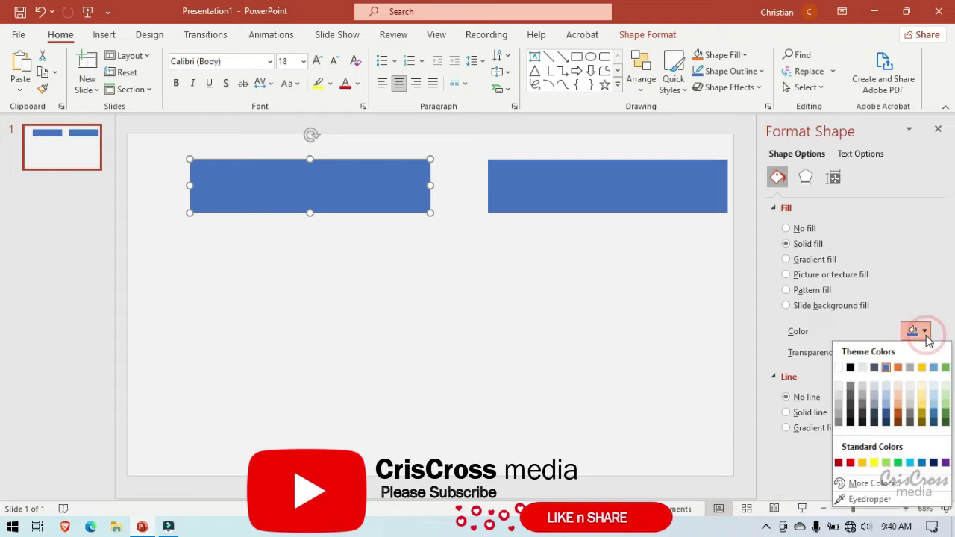
click(790, 259)
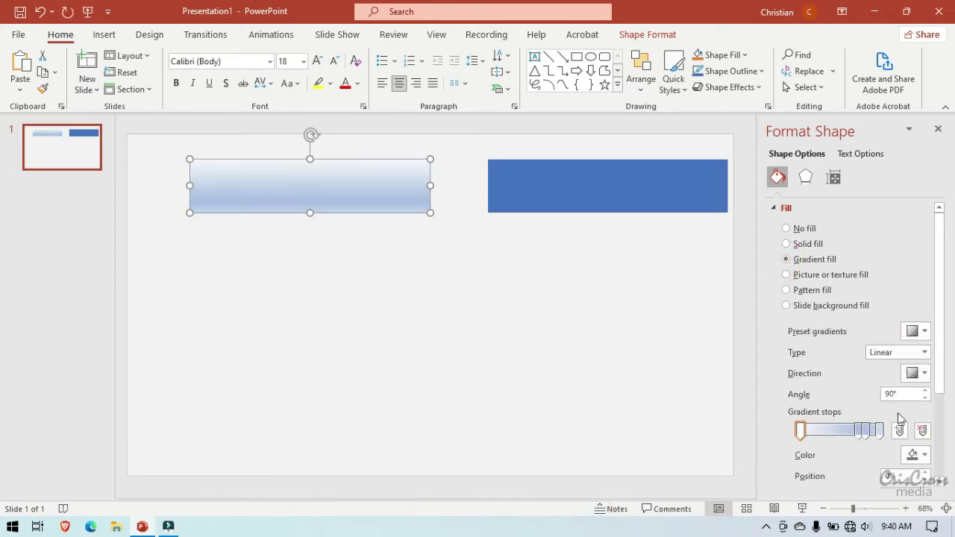
click(866, 431)
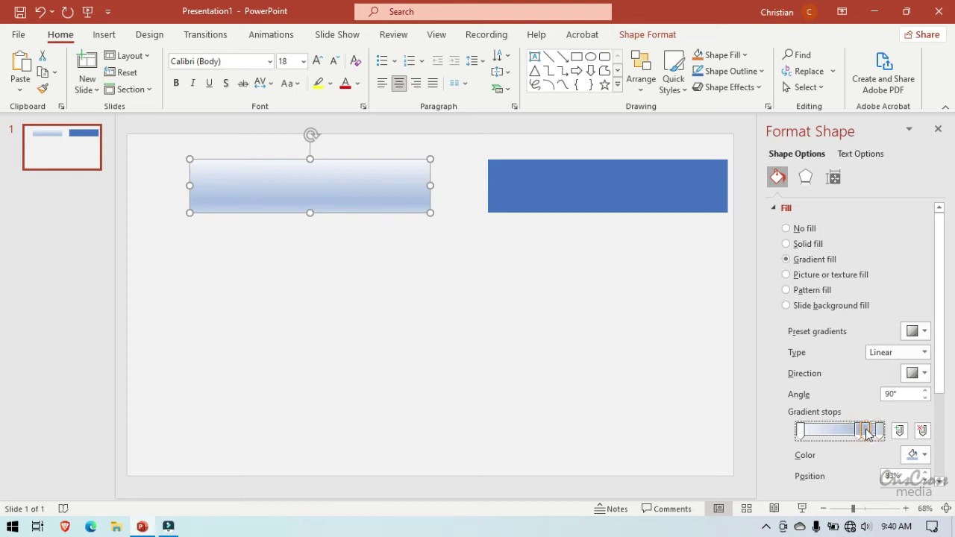
click(923, 431)
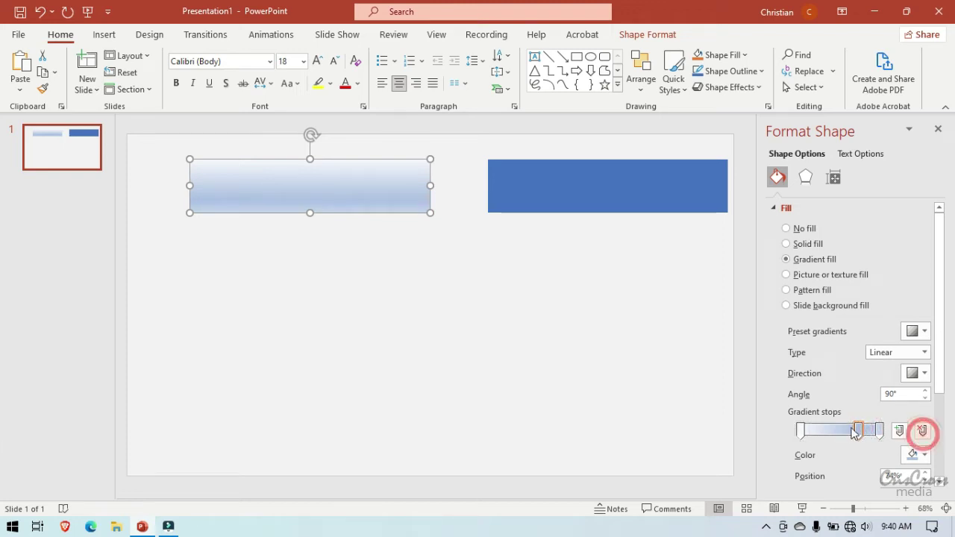
click(923, 430)
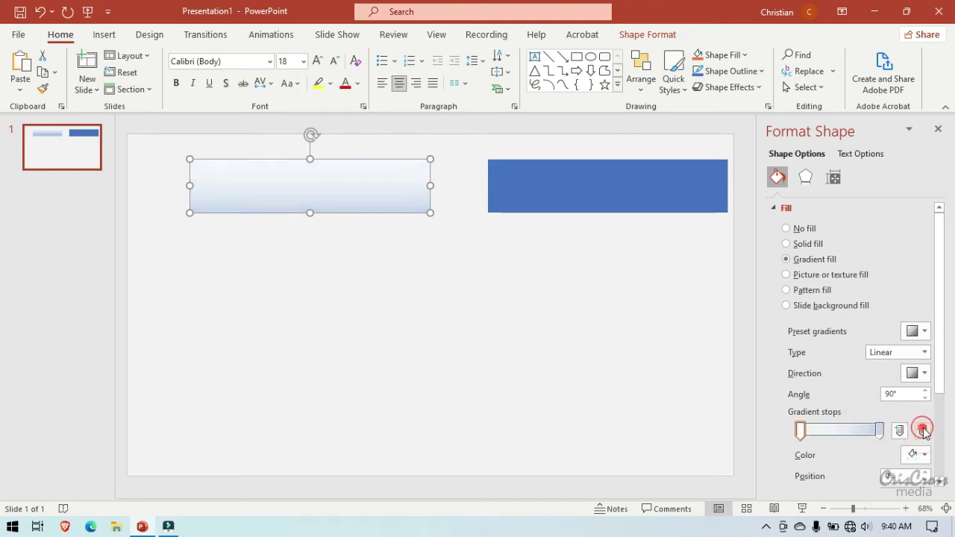
click(925, 391)
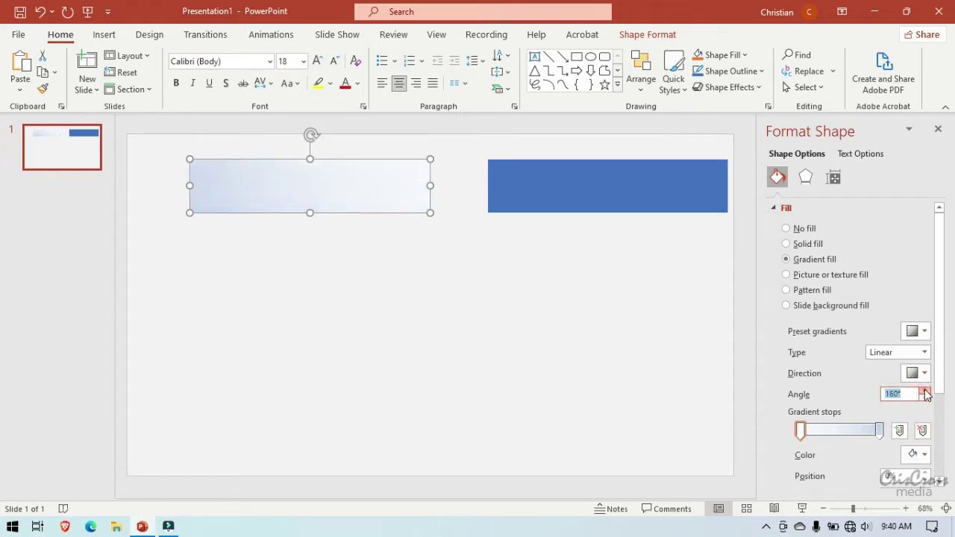
click(925, 391)
click(926, 392)
click(926, 391)
click(925, 391)
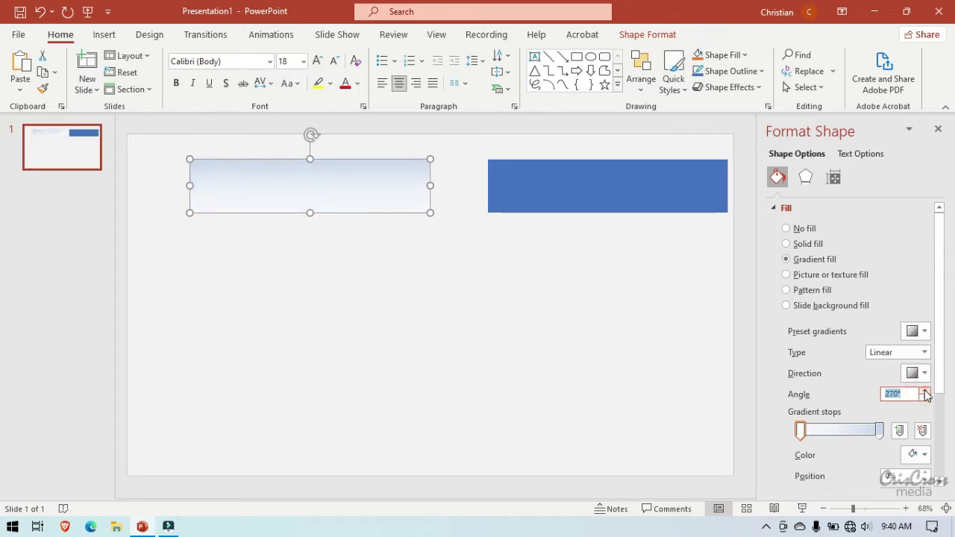
click(926, 399)
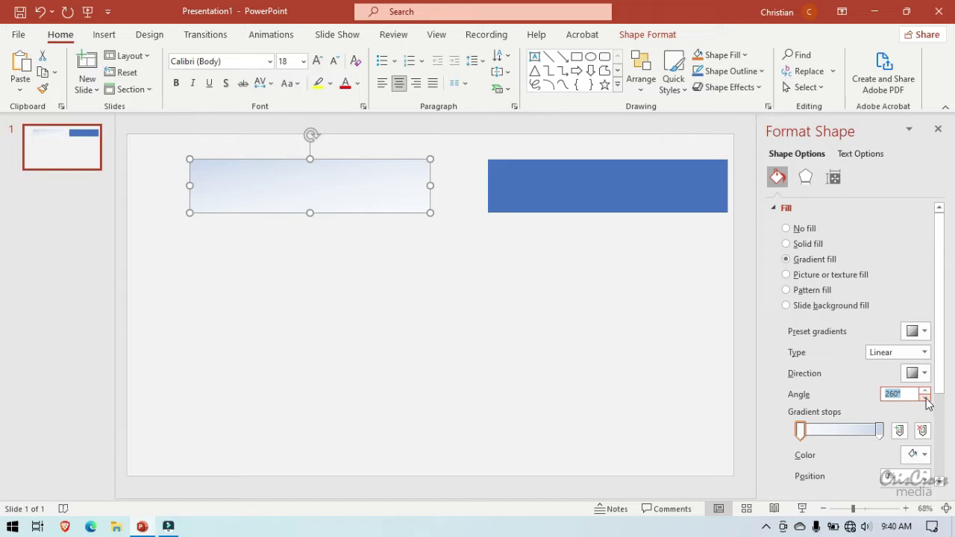
- Colour the gradient's right stop gold and its left stop bright yellow
click(879, 430)
click(916, 454)
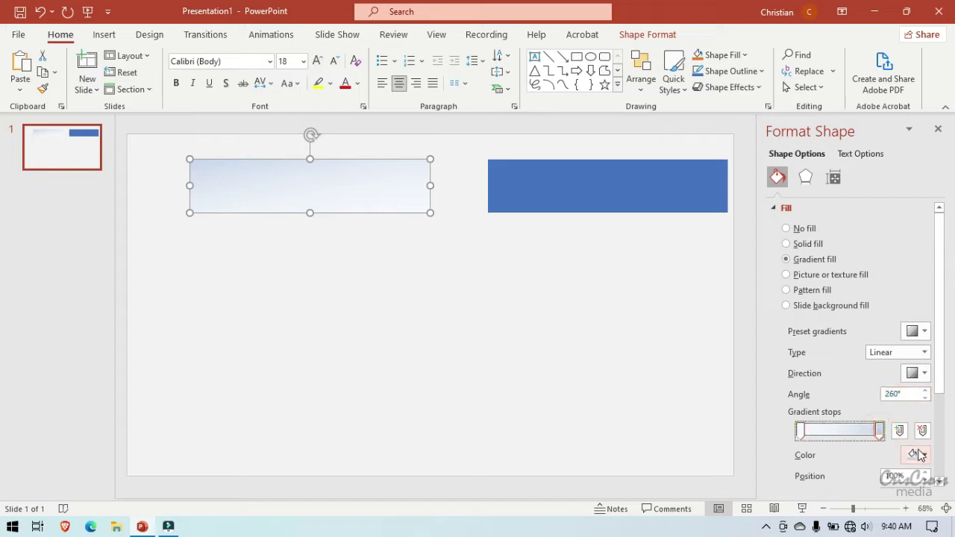
click(862, 402)
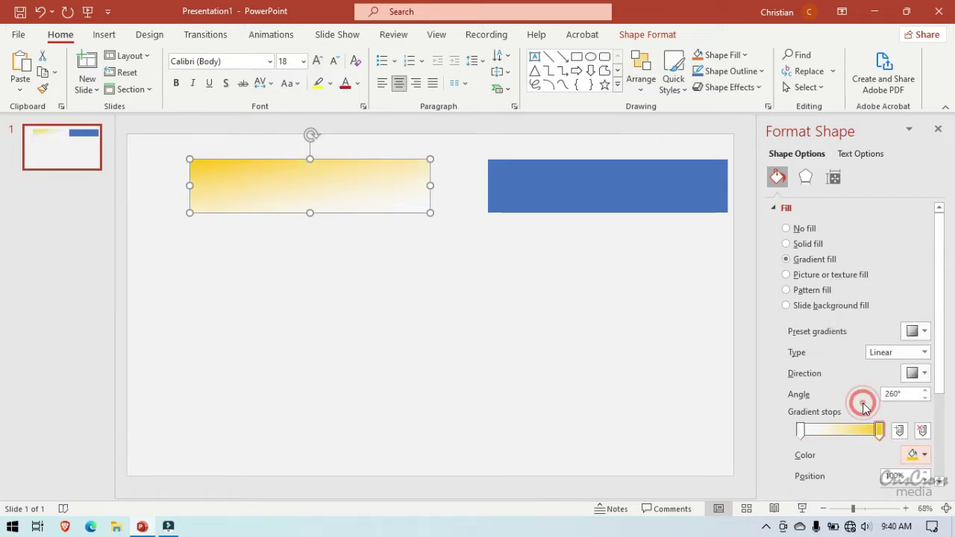
click(801, 431)
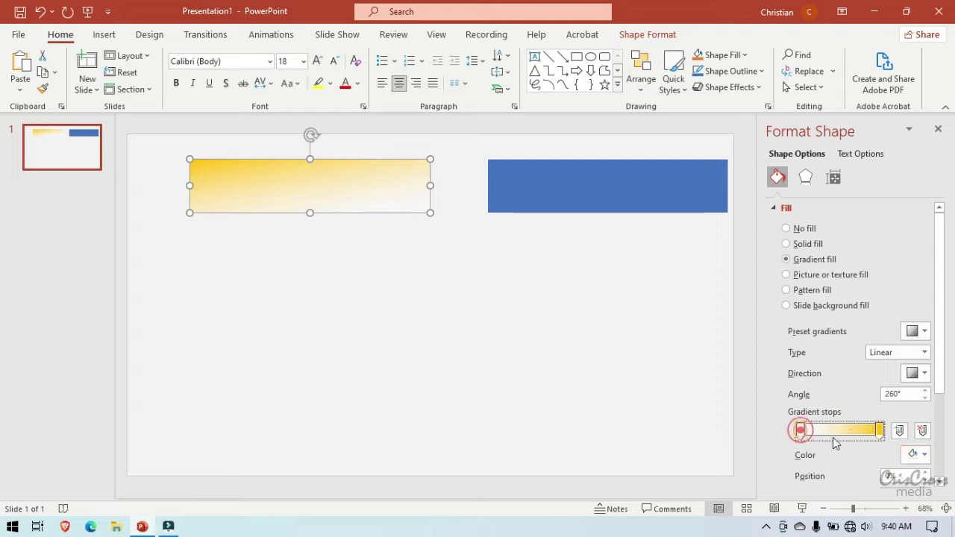
click(916, 457)
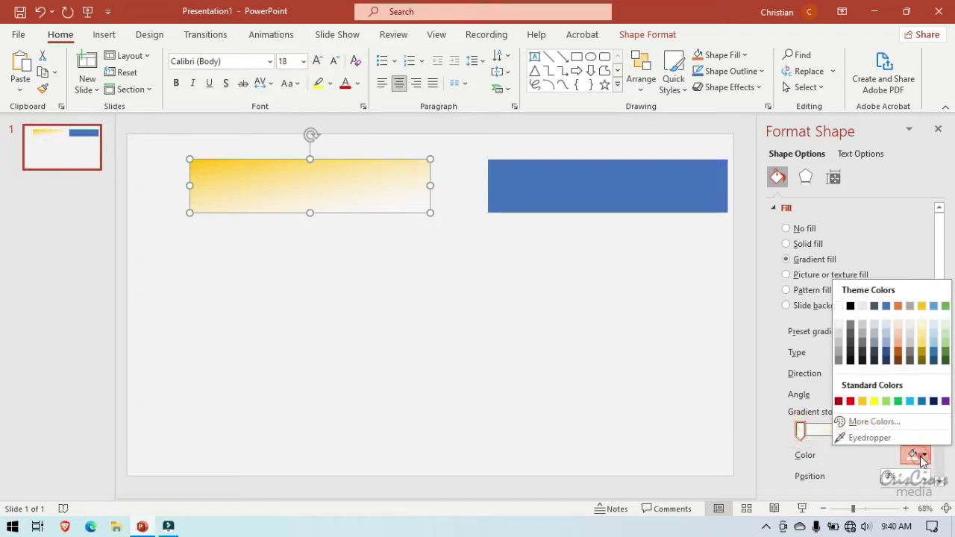
click(877, 401)
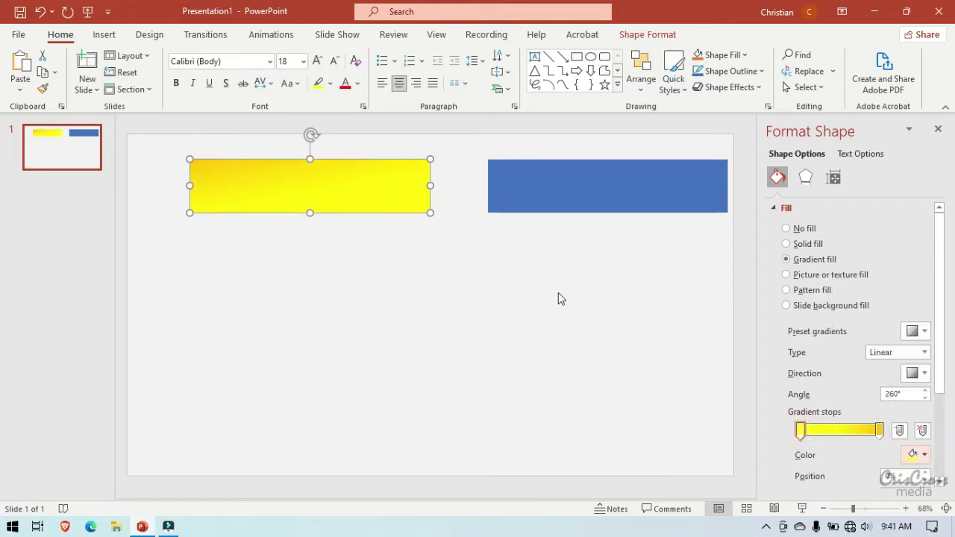
click(365, 198)
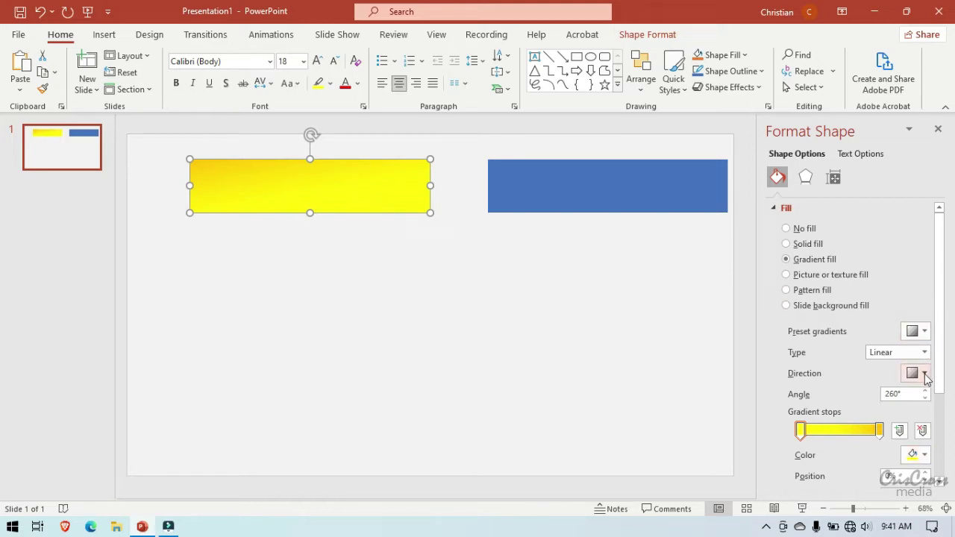
- Apply the Outer 'Offset: Bottom' shadow preset to the yellow gradient rectangle
click(805, 179)
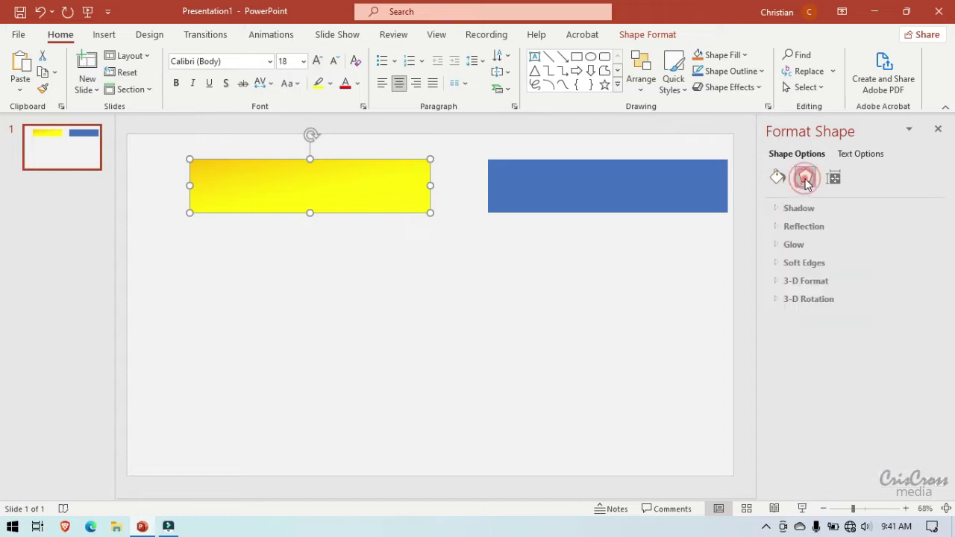
click(777, 209)
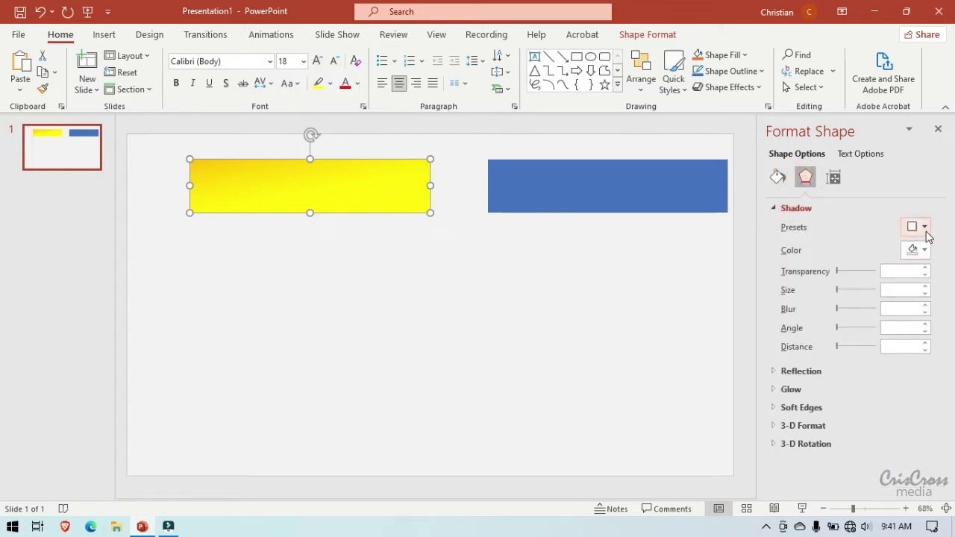
click(924, 228)
click(881, 341)
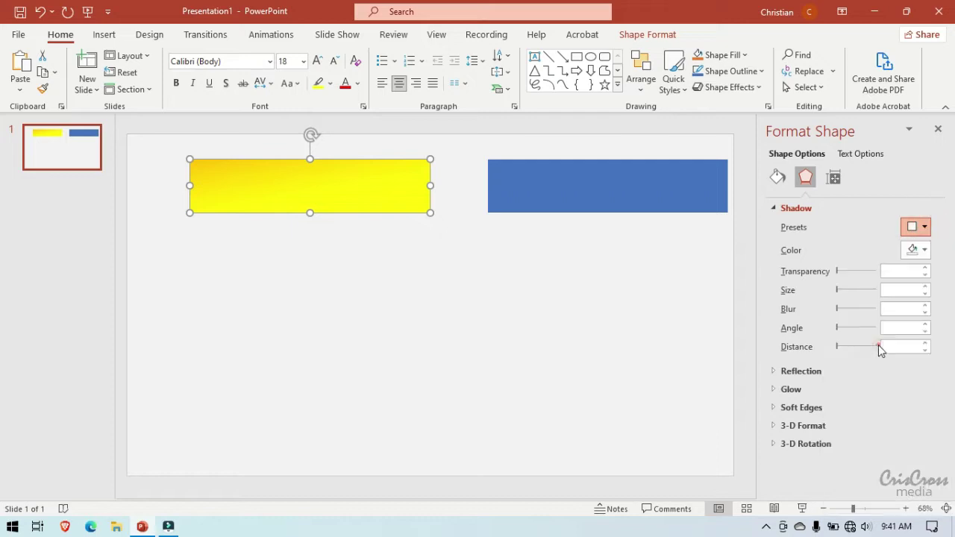
click(606, 316)
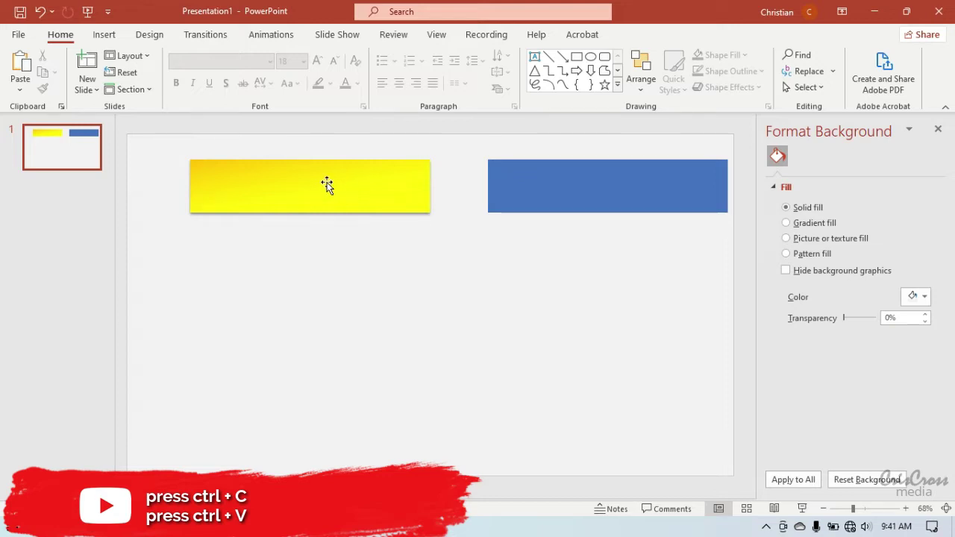
click(305, 190)
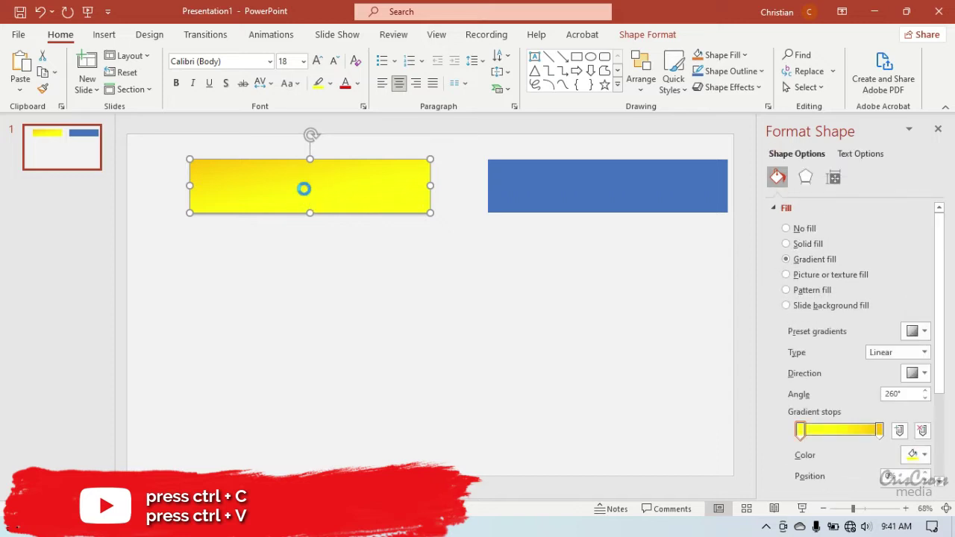
- Duplicate the yellow rectangle with Ctrl+C/Ctrl+V and drag the copy to the slide's lower left
key(ctrl+c)
key(ctrl+v)
drag(316, 192, 313, 432)
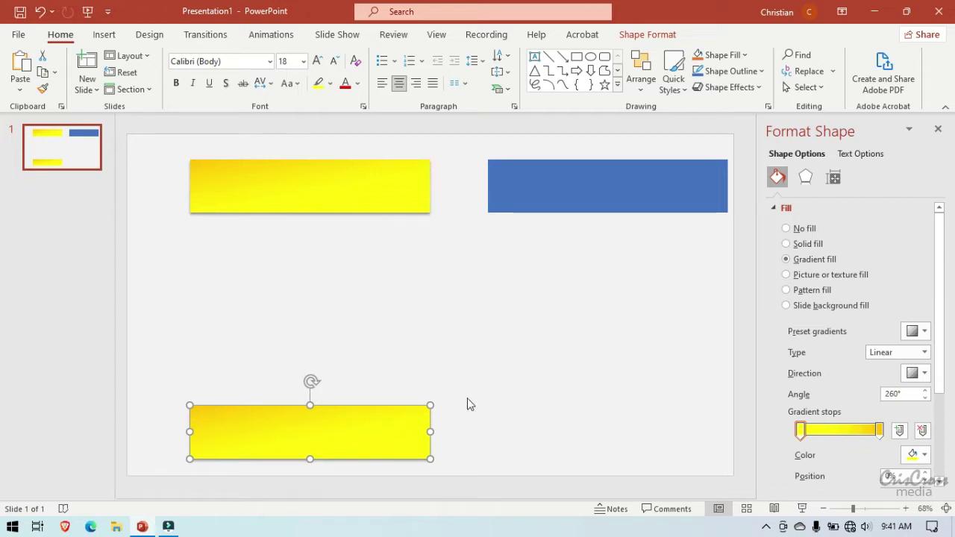
- Set both gradient stops of the bottom rectangle to Light Blue
click(879, 431)
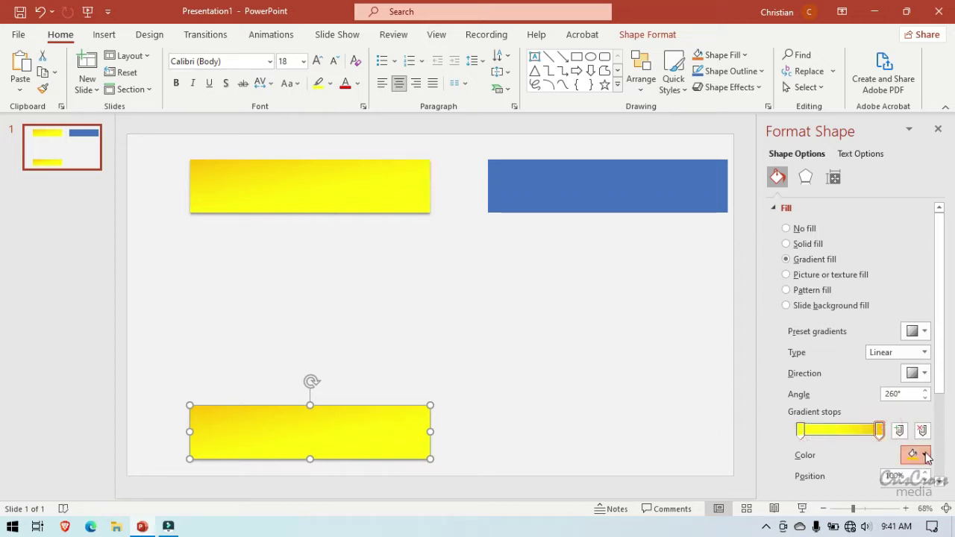
click(926, 455)
click(911, 407)
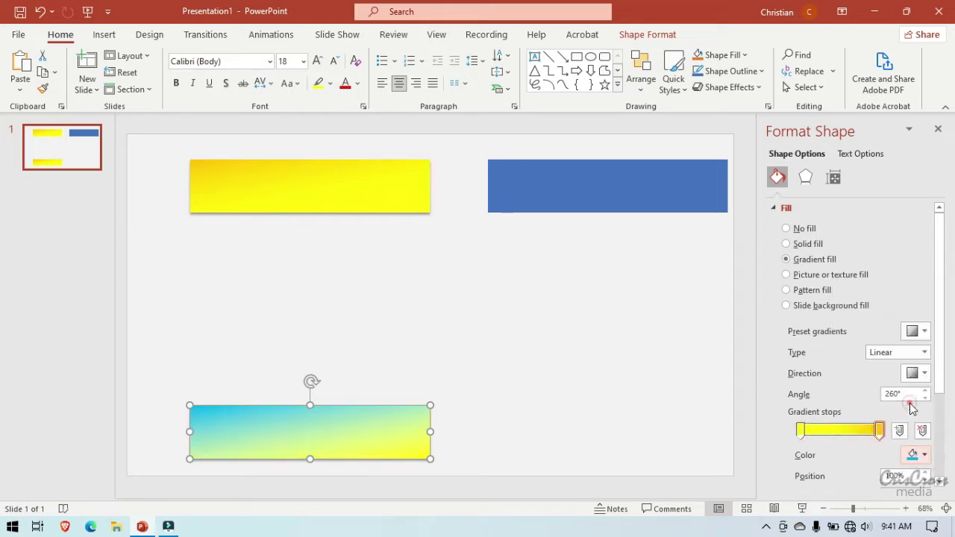
click(803, 431)
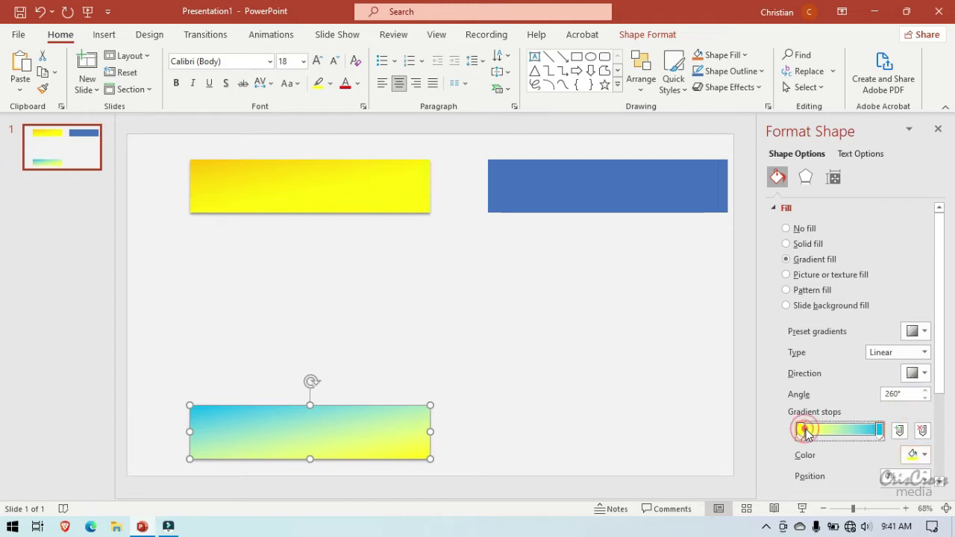
click(925, 455)
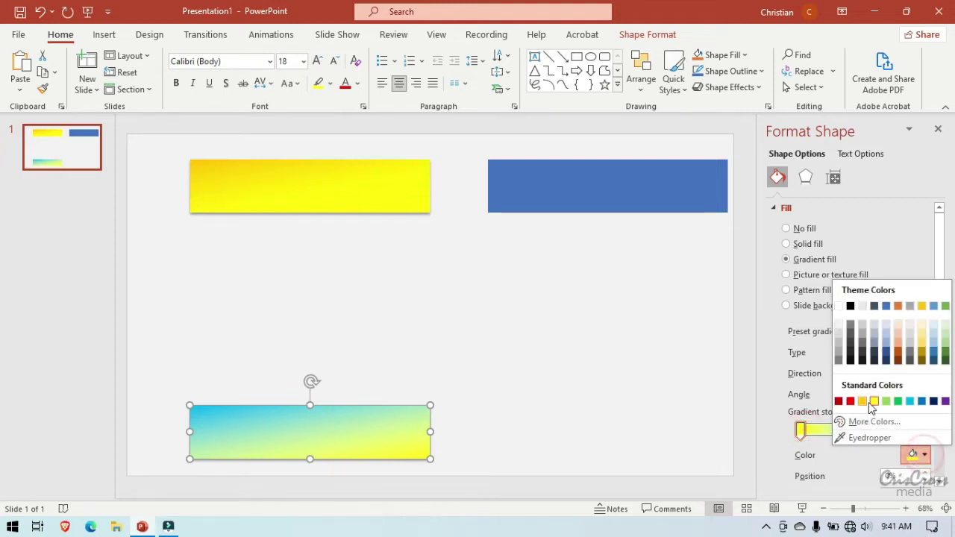
click(909, 403)
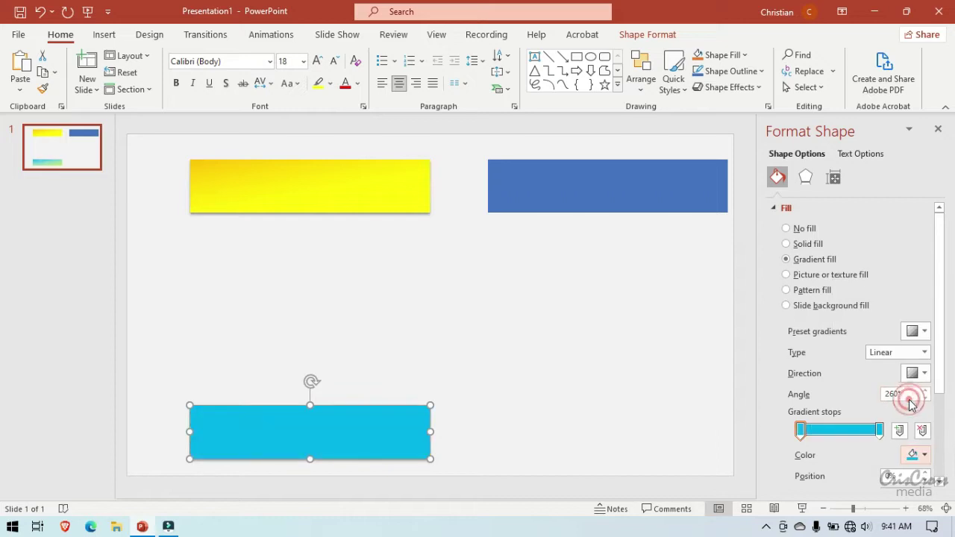
- Change the right gradient stop to a darker blue (#0088B8) via More Colors
click(879, 431)
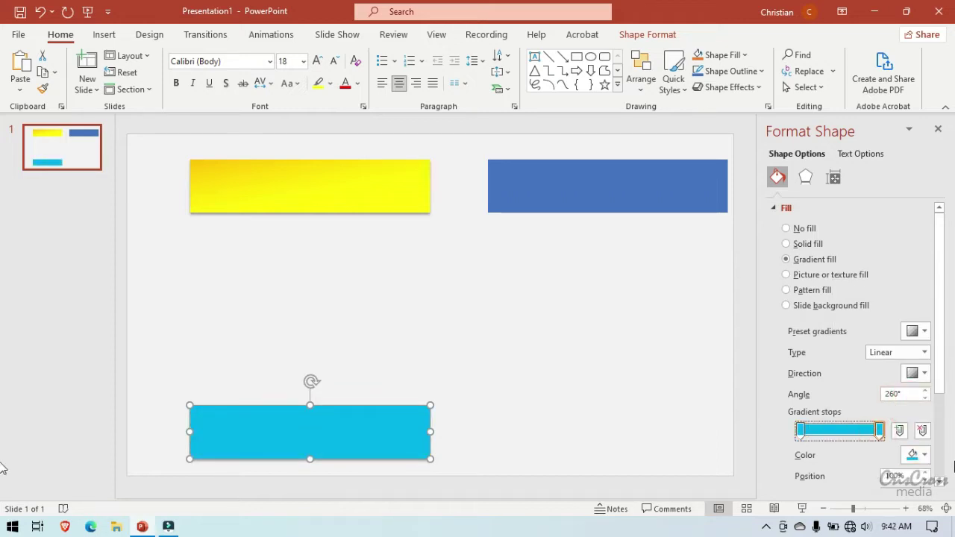
click(926, 458)
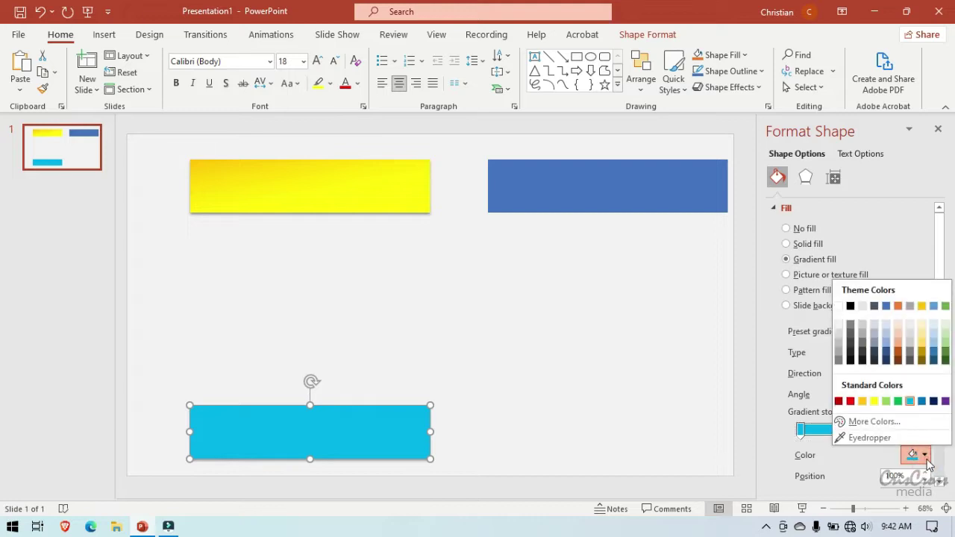
click(879, 423)
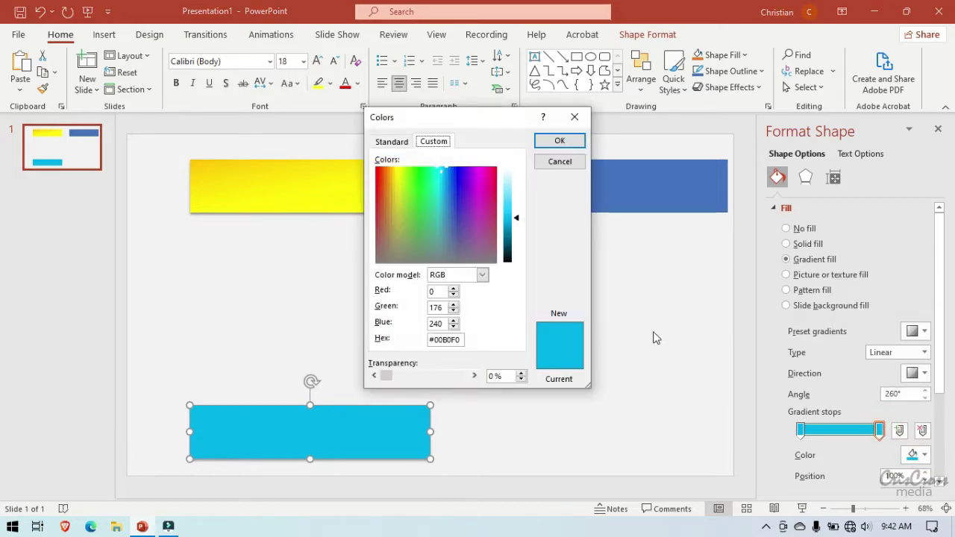
drag(510, 234, 509, 226)
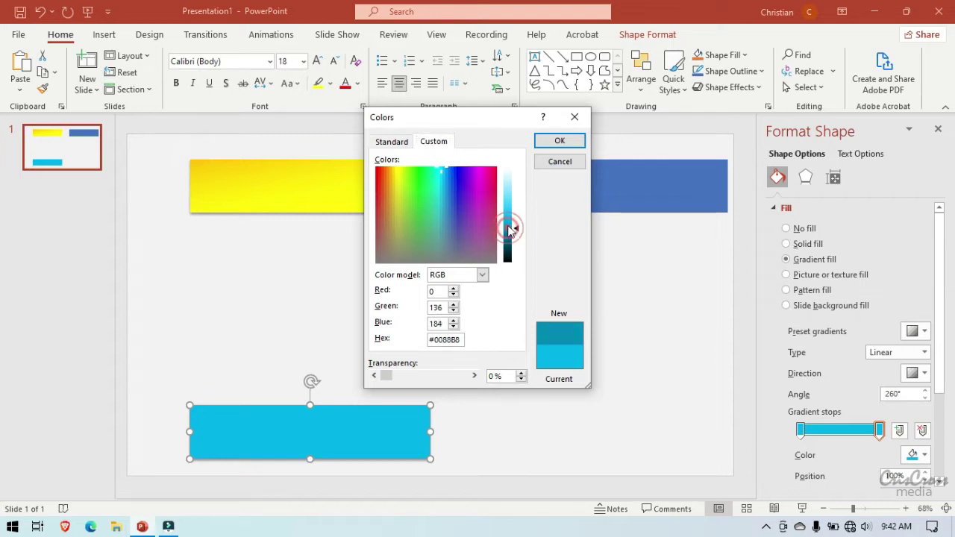
click(548, 140)
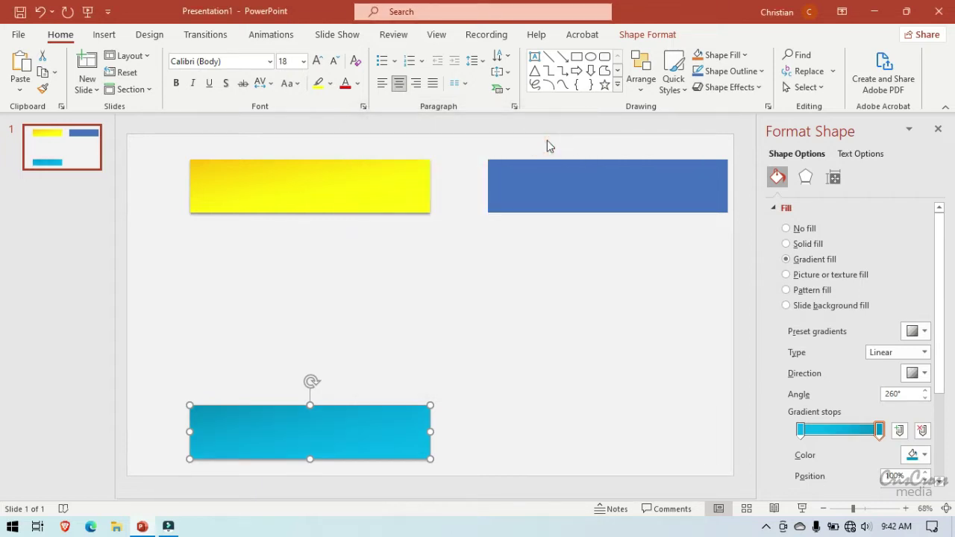
click(562, 312)
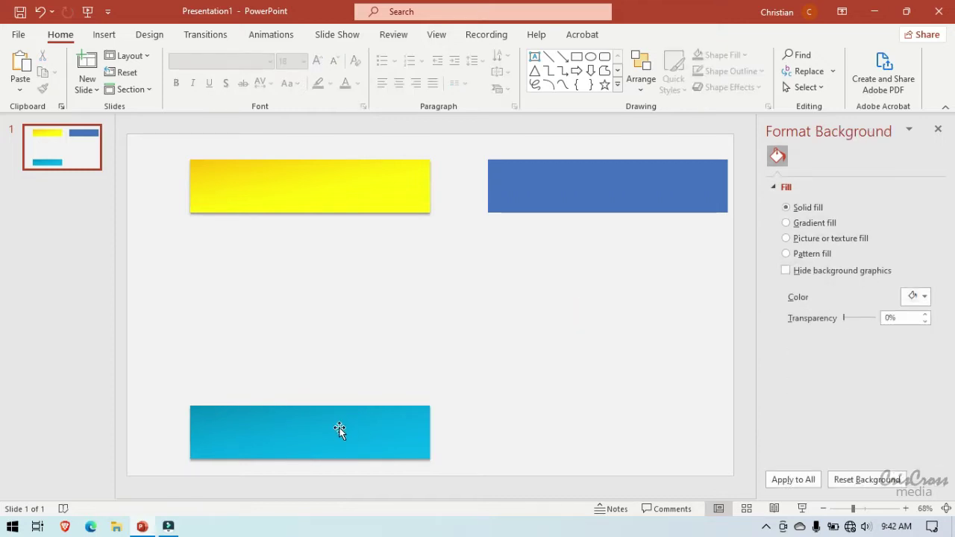
- Adjust the yellow rectangle's stacking order and move it onto the cyan rectangle's top edge
drag(340, 428, 339, 424)
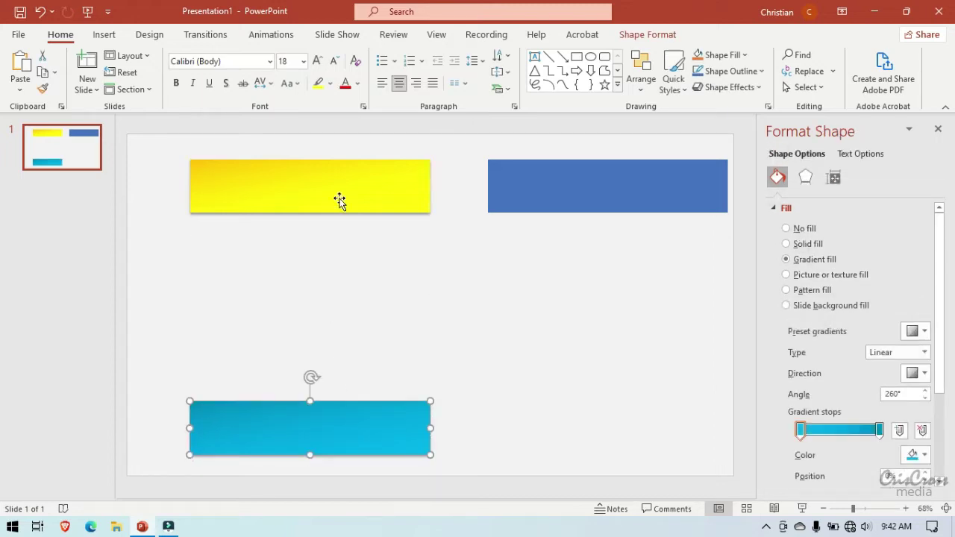
click(339, 200)
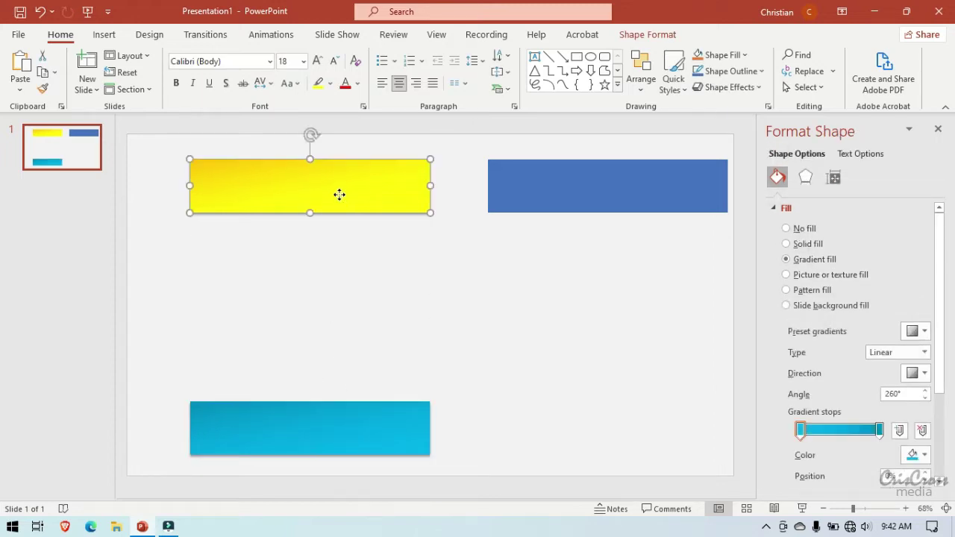
click(641, 96)
click(669, 133)
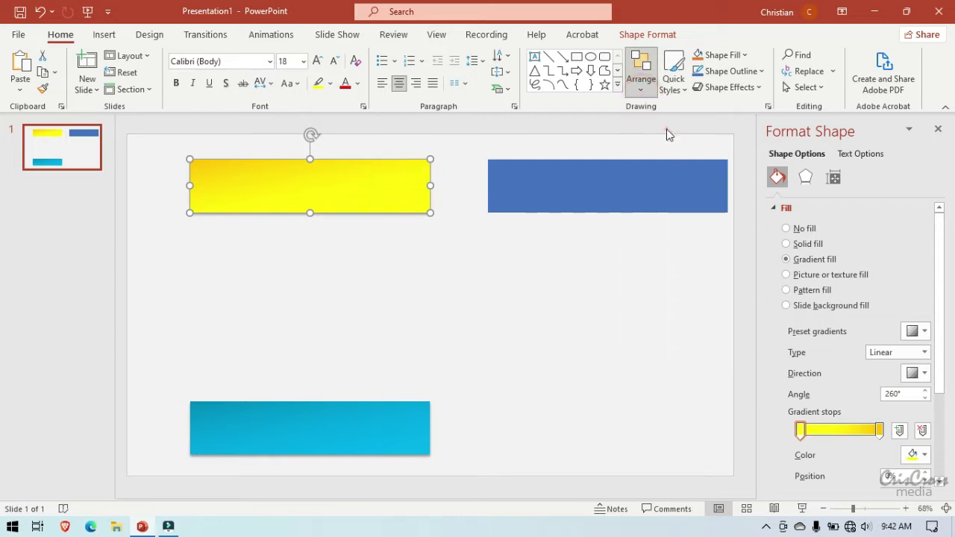
drag(328, 188, 331, 378)
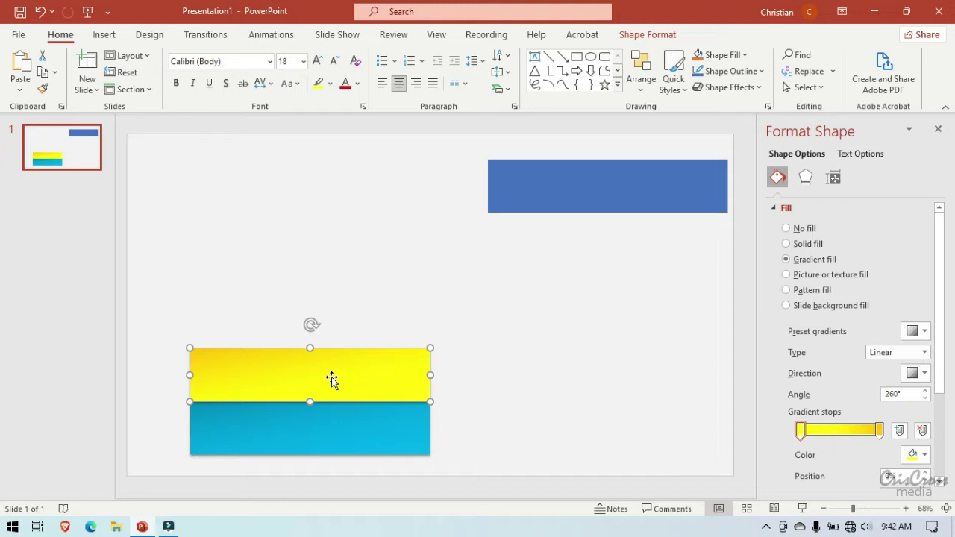
- Raise the yellow rectangle's shadow distance to 5 pt and blur to 5 pt
click(805, 176)
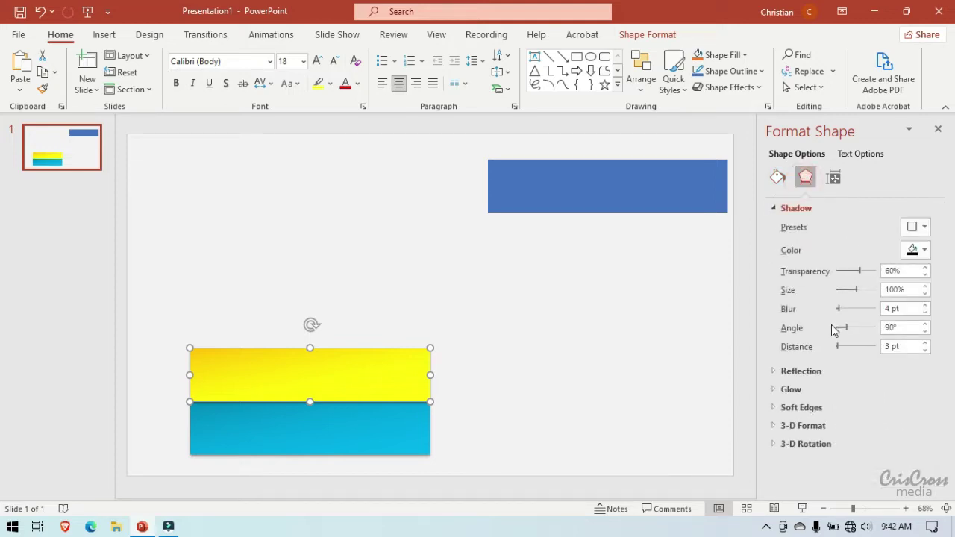
click(925, 342)
click(925, 342)
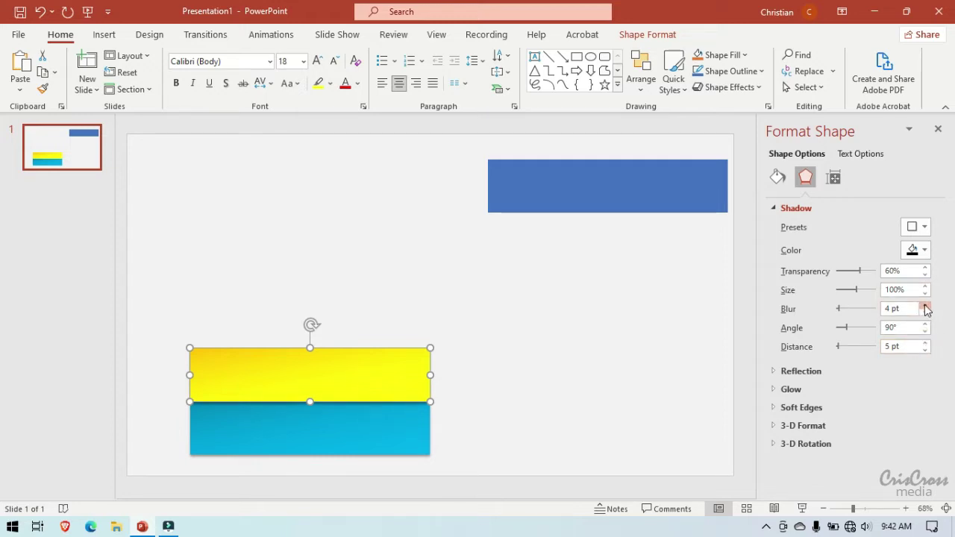
click(925, 306)
click(618, 339)
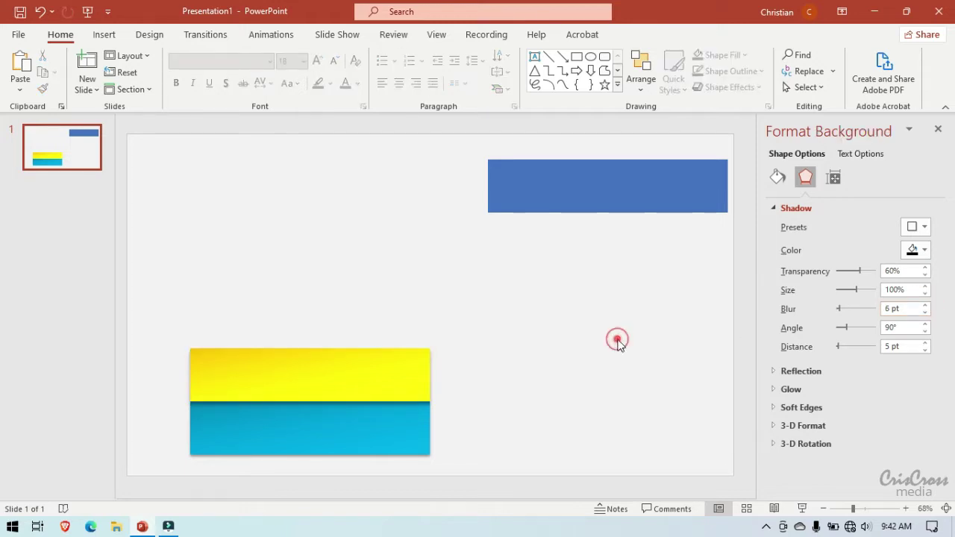
- Paste another yellow bar, bring it to front, and stack it above the yellow-over-cyan pair
click(315, 385)
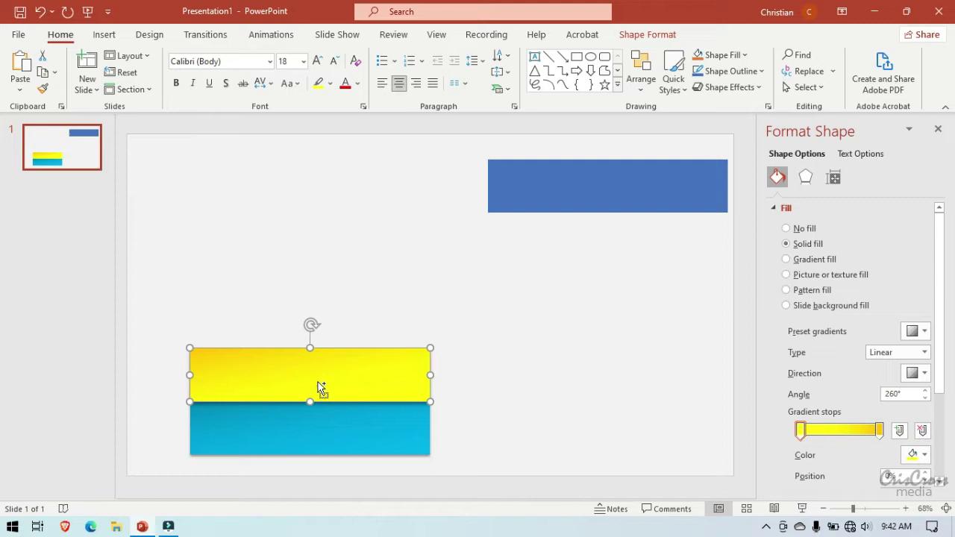
key(ctrl+c)
key(ctrl+v)
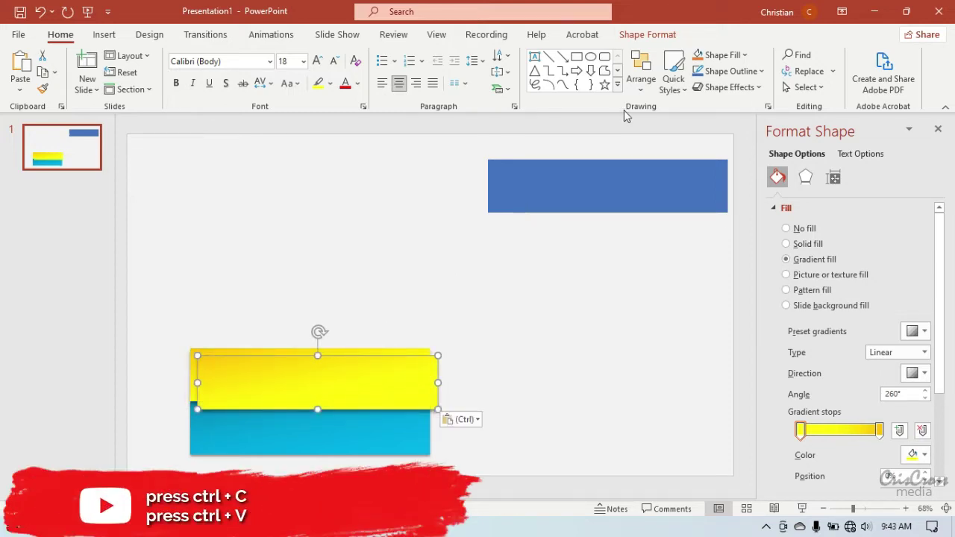
click(641, 74)
click(649, 128)
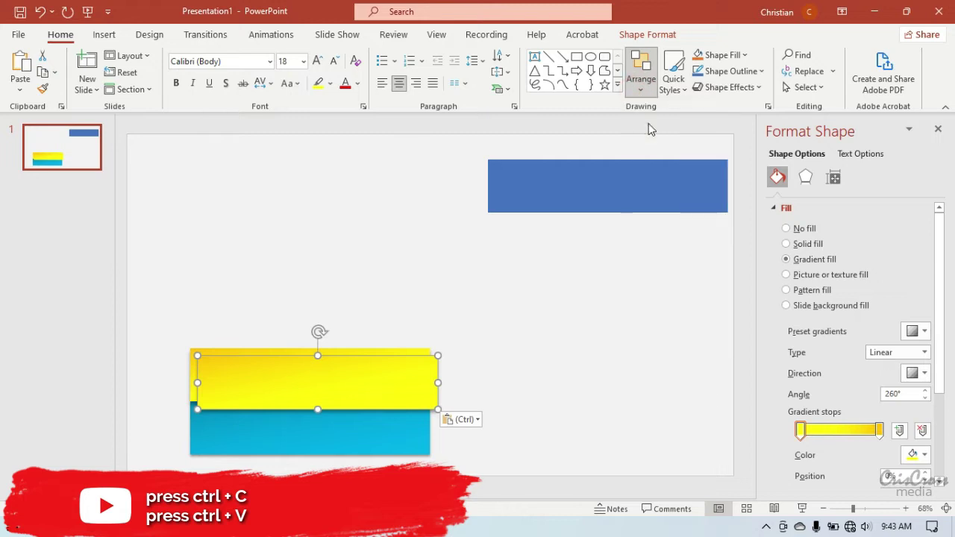
click(348, 372)
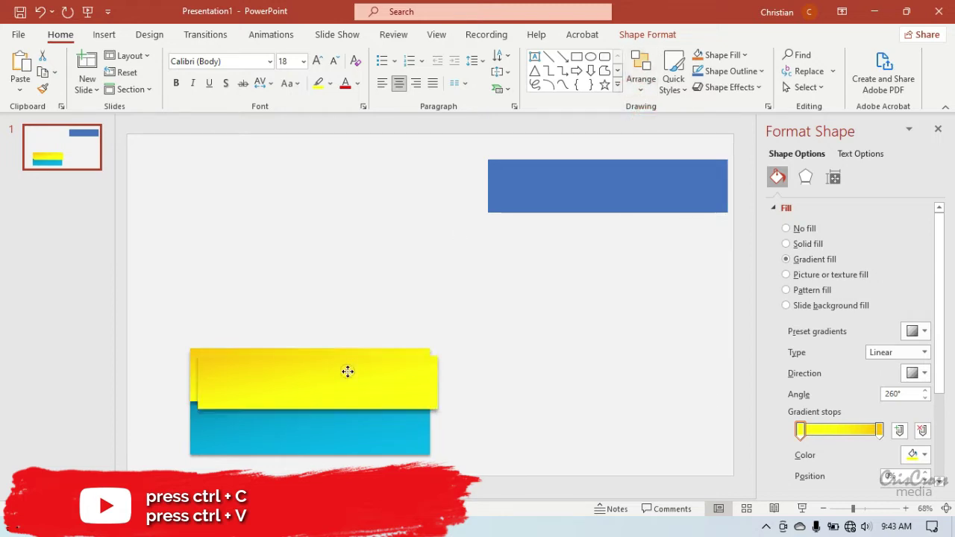
drag(348, 372, 338, 315)
- Select the middle bar and set its right gradient stop to magenta
click(332, 380)
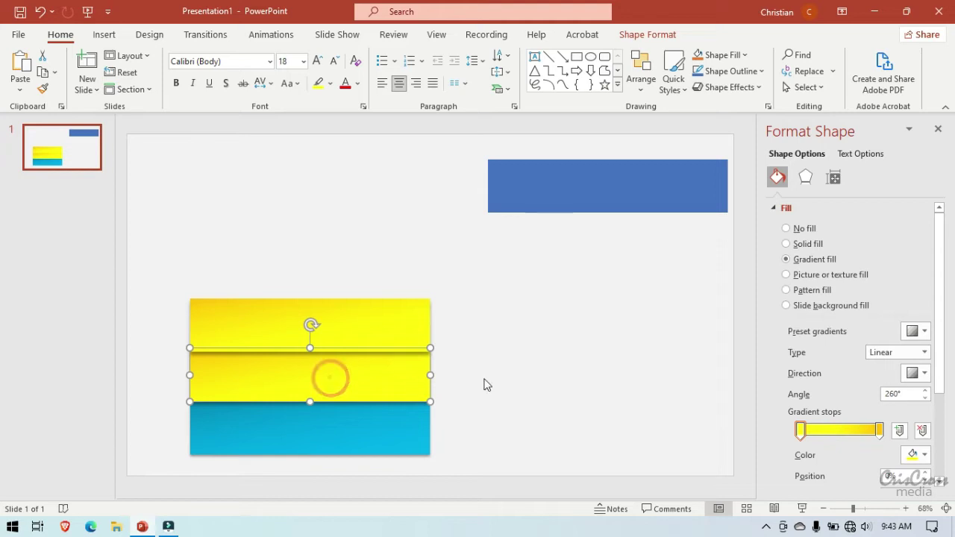
click(881, 429)
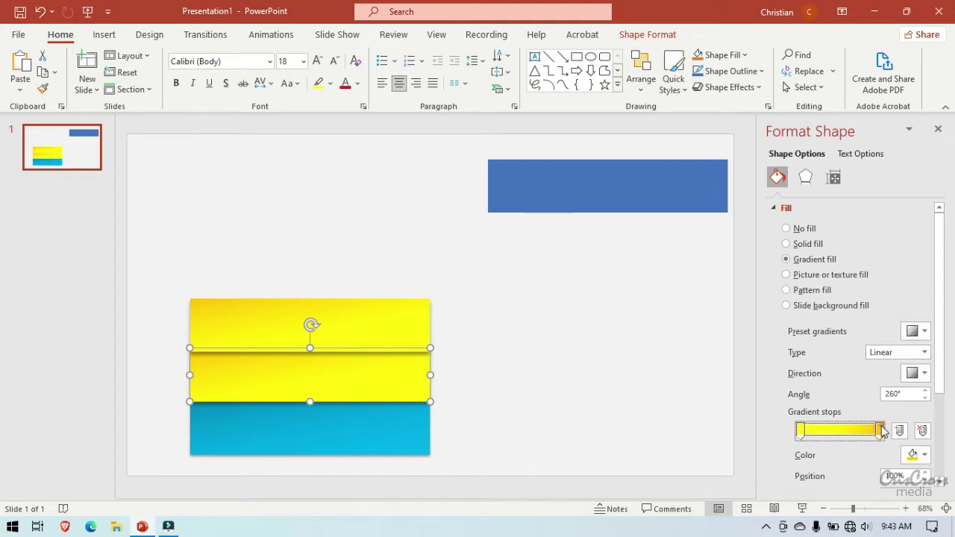
click(916, 455)
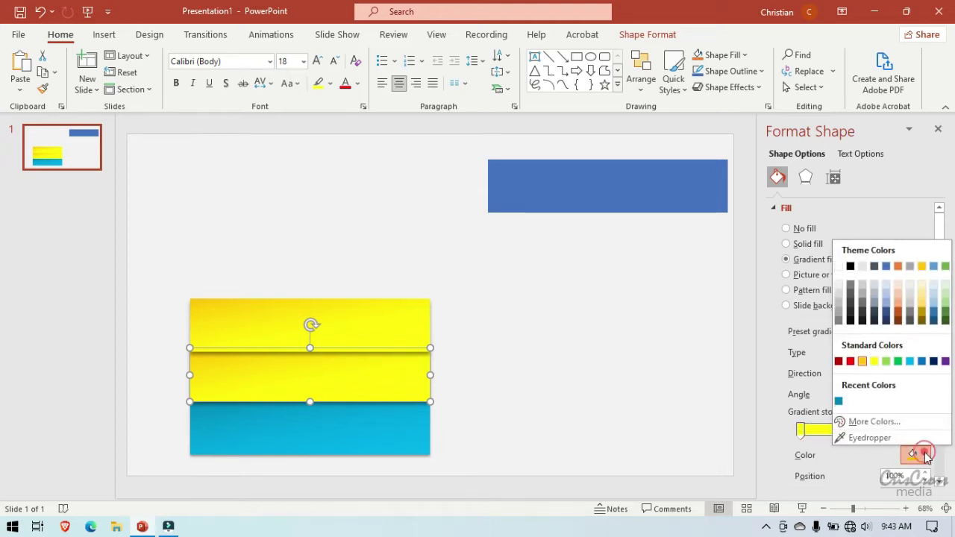
click(890, 423)
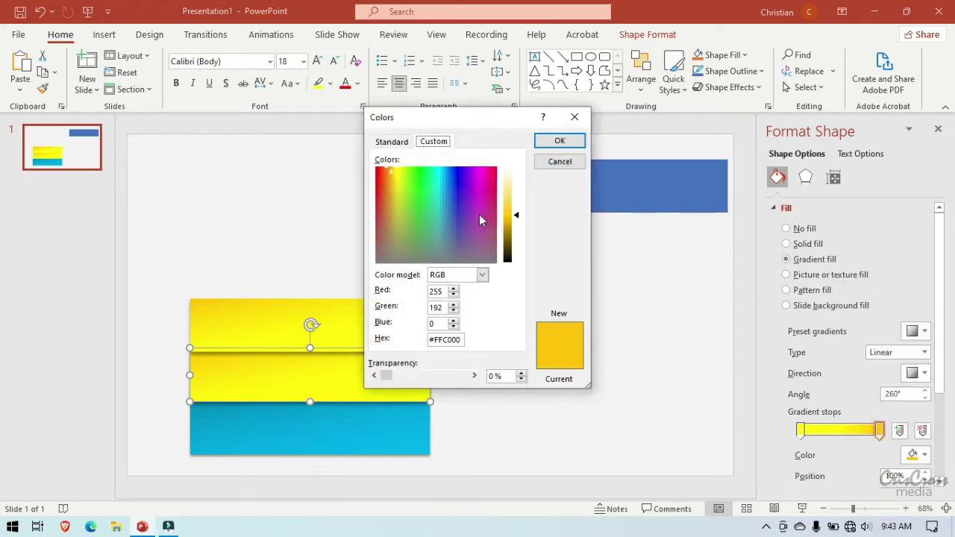
click(403, 142)
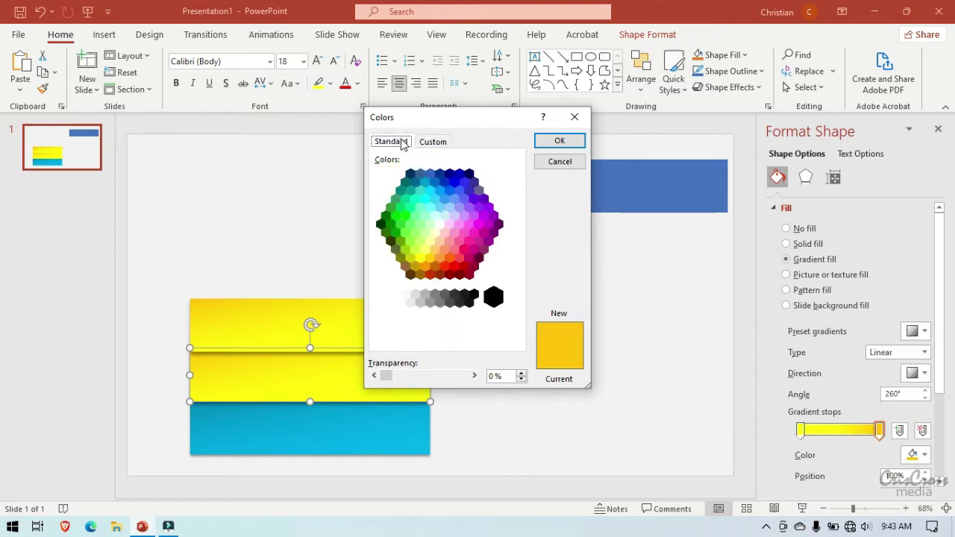
click(478, 241)
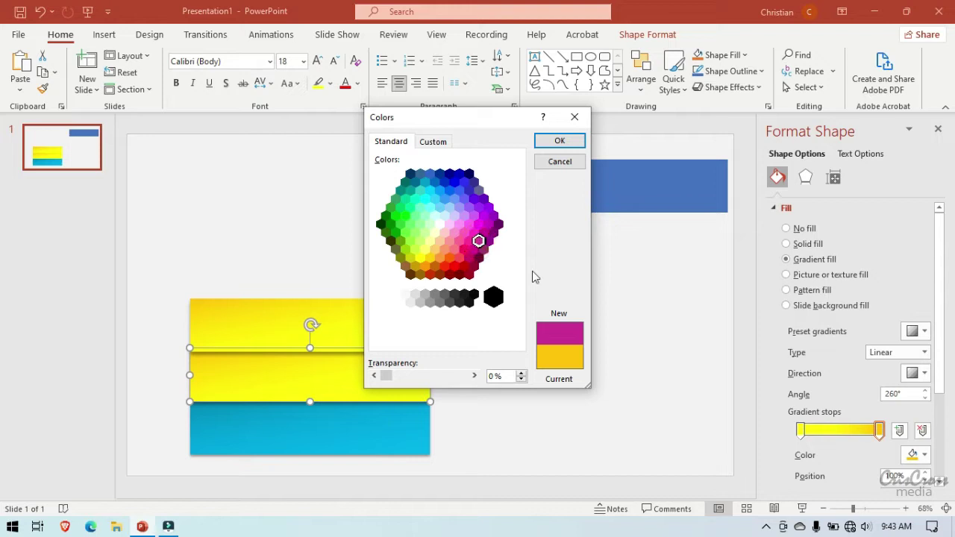
click(557, 141)
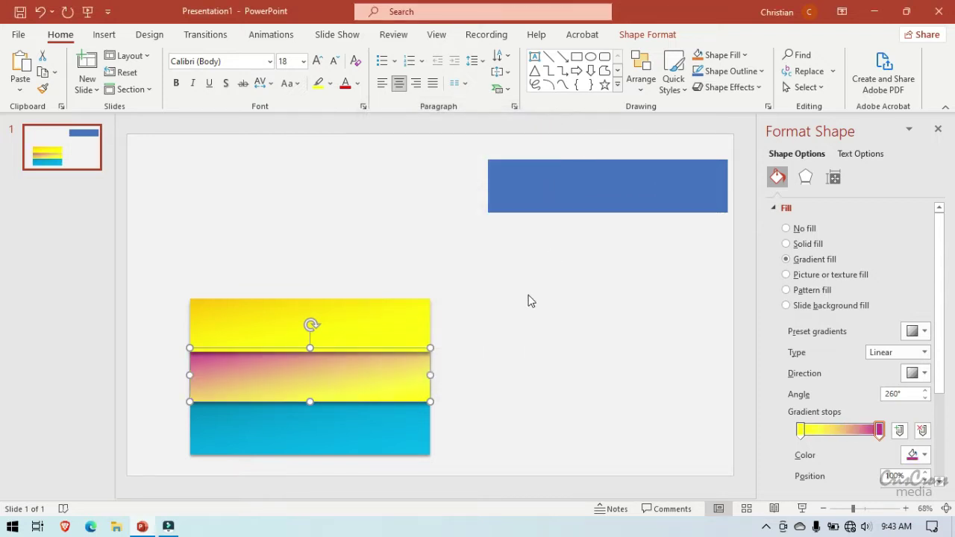
- Make the left gradient stop magenta too, then lighten it to pink #D965B2
click(801, 431)
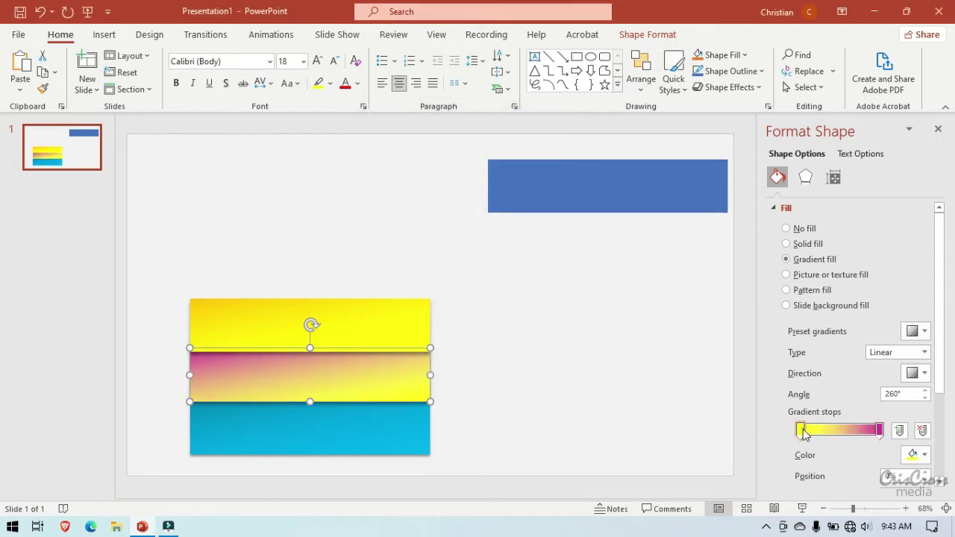
click(924, 461)
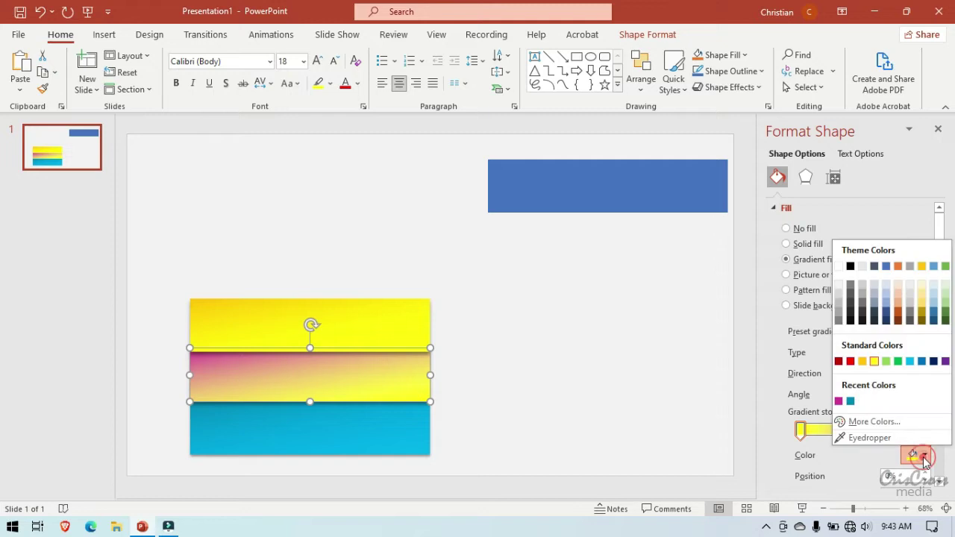
click(840, 403)
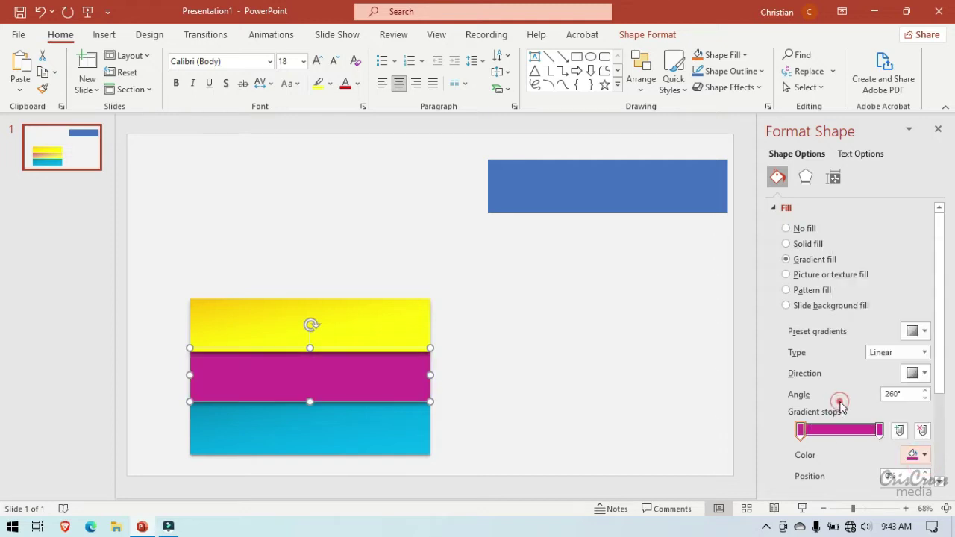
click(927, 457)
click(871, 421)
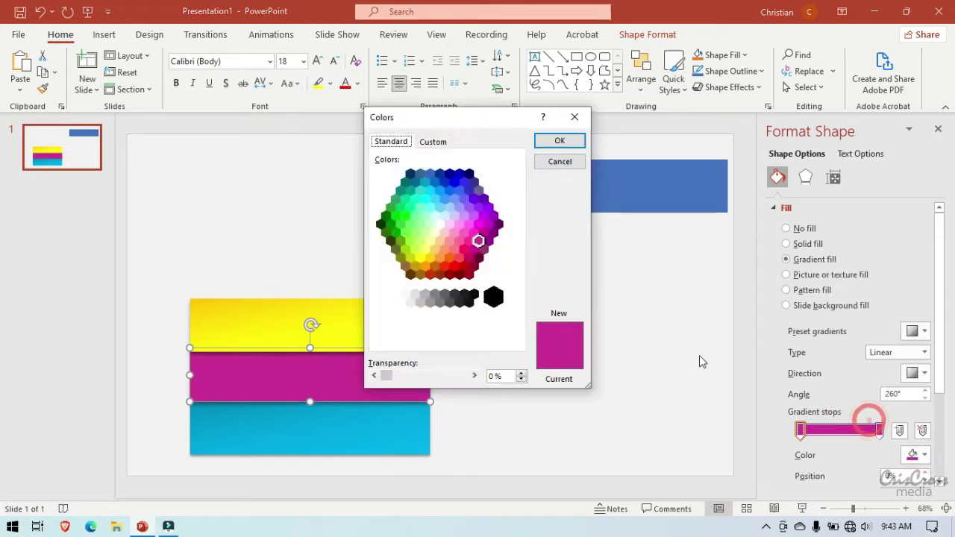
click(433, 142)
click(512, 203)
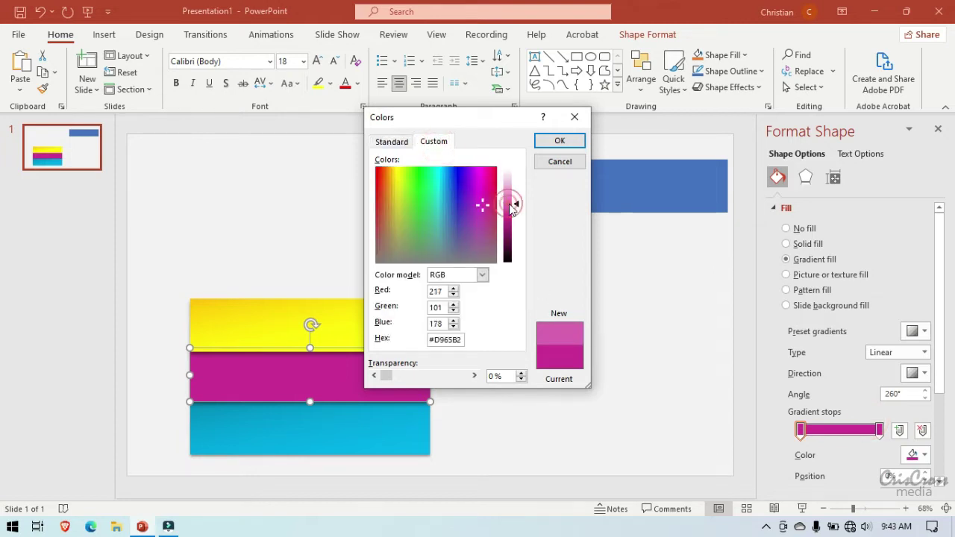
click(559, 141)
click(522, 333)
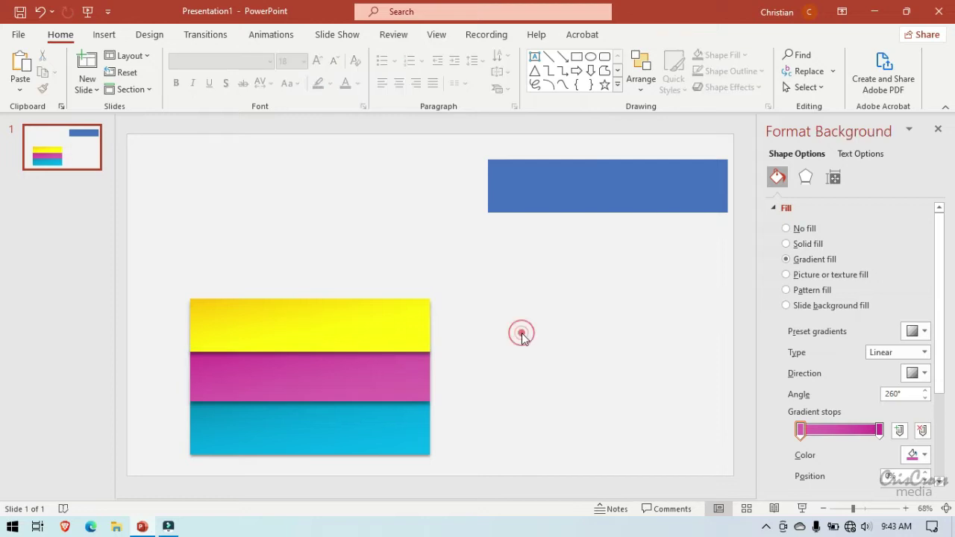
- Select the top bar and set its right gradient stop to magenta #EC1480
click(328, 334)
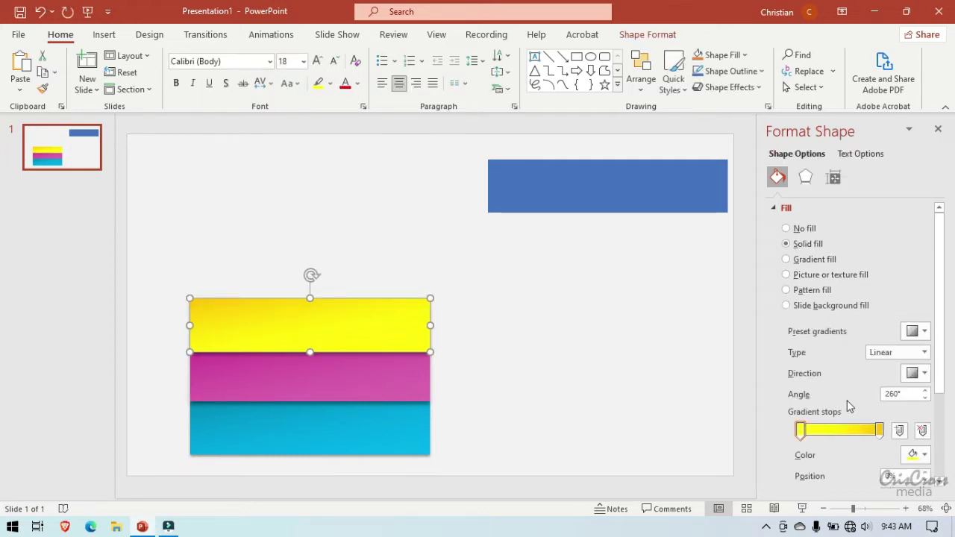
click(880, 430)
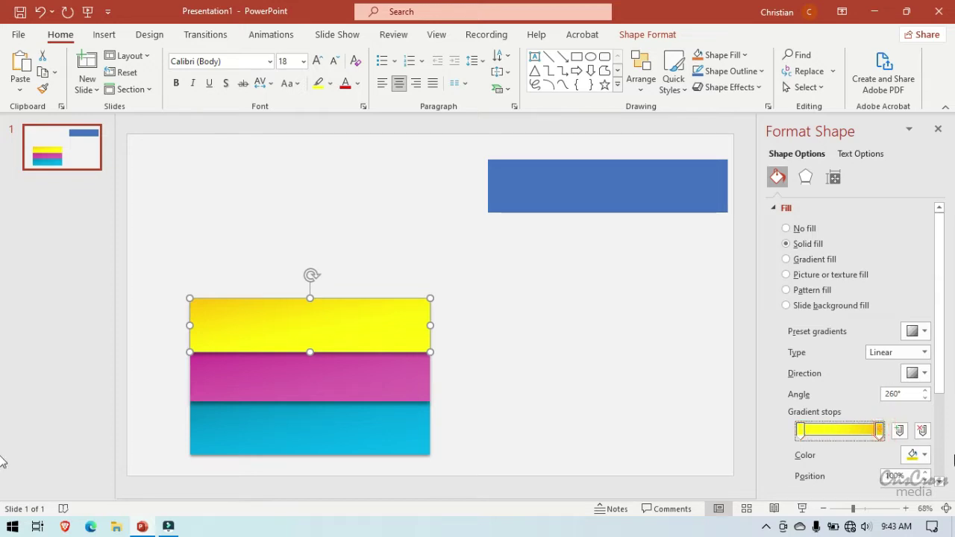
click(919, 455)
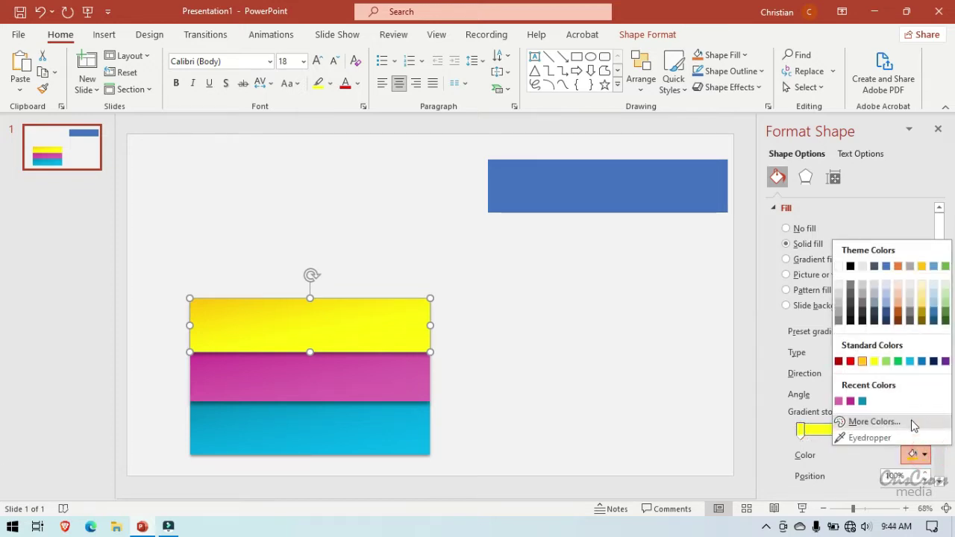
click(874, 422)
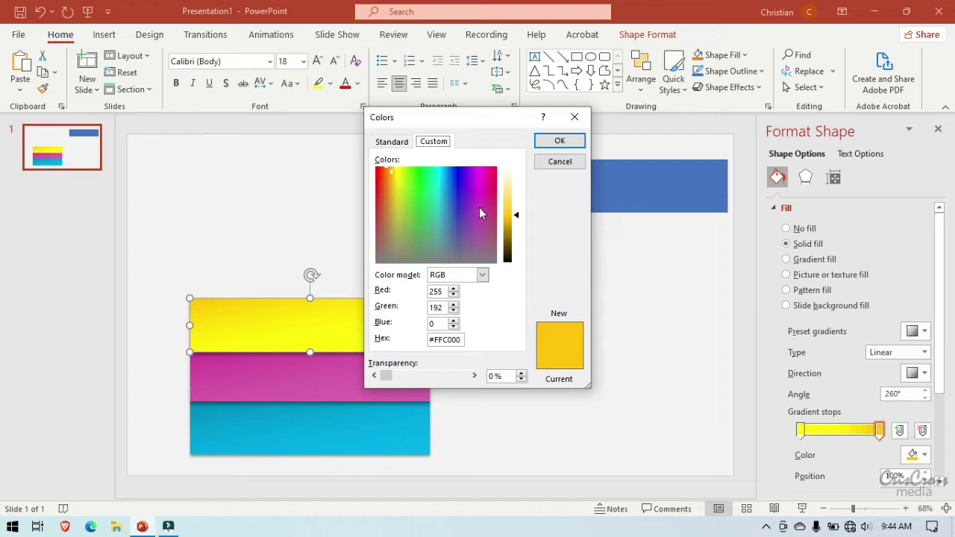
click(476, 197)
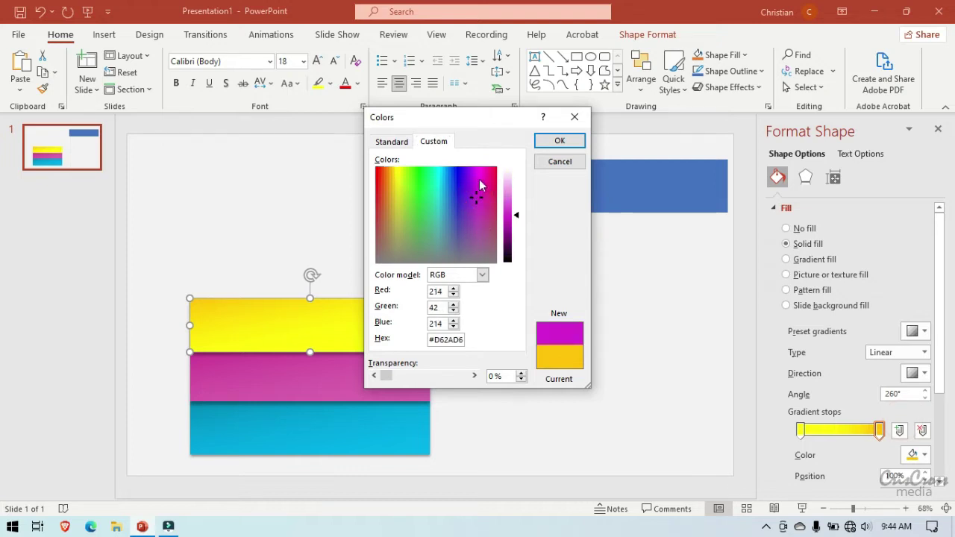
click(482, 179)
click(486, 181)
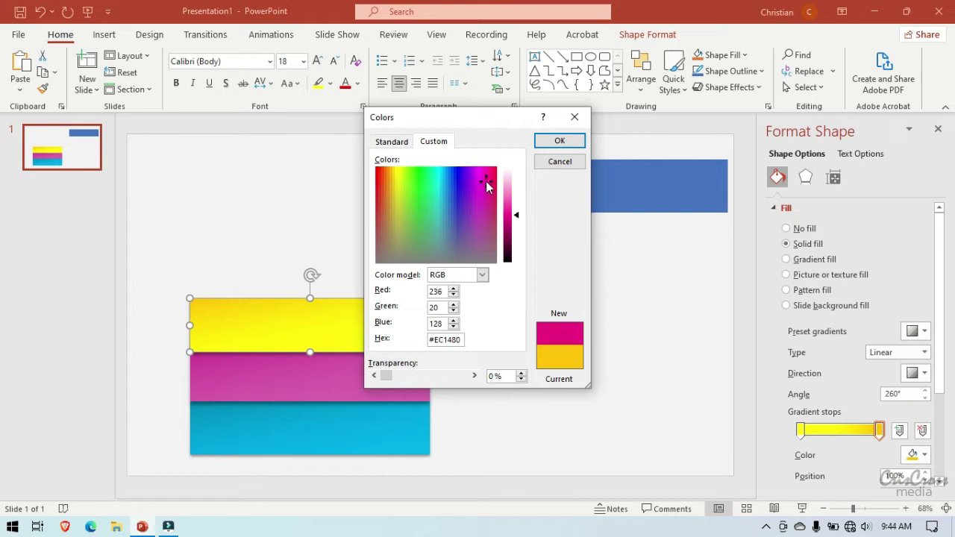
click(560, 141)
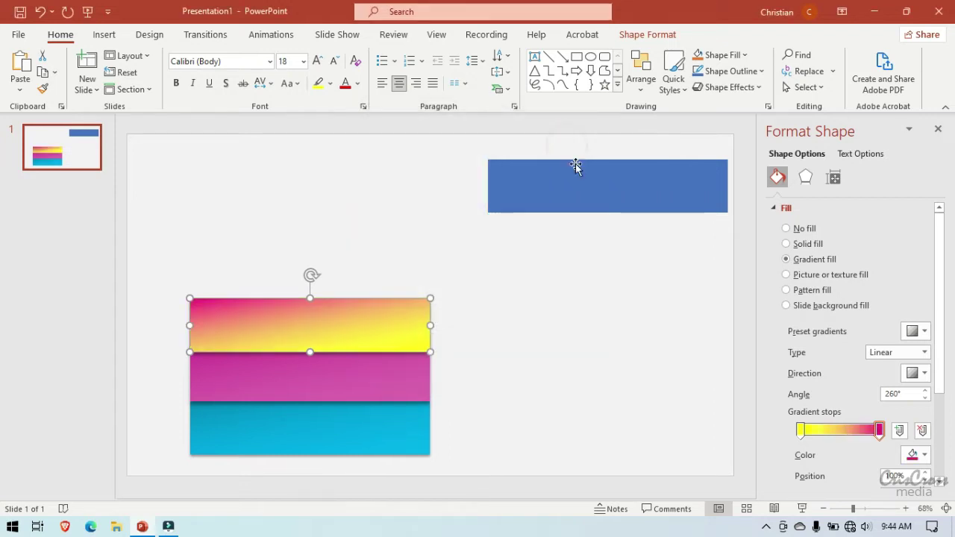
- Give the left stop the same magenta and darken the right stop to #B90F64
click(803, 432)
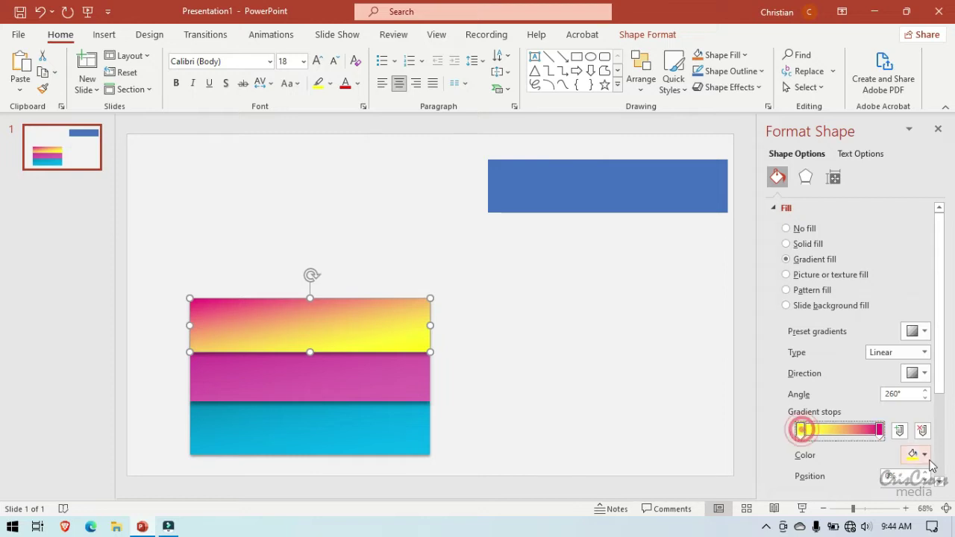
click(924, 455)
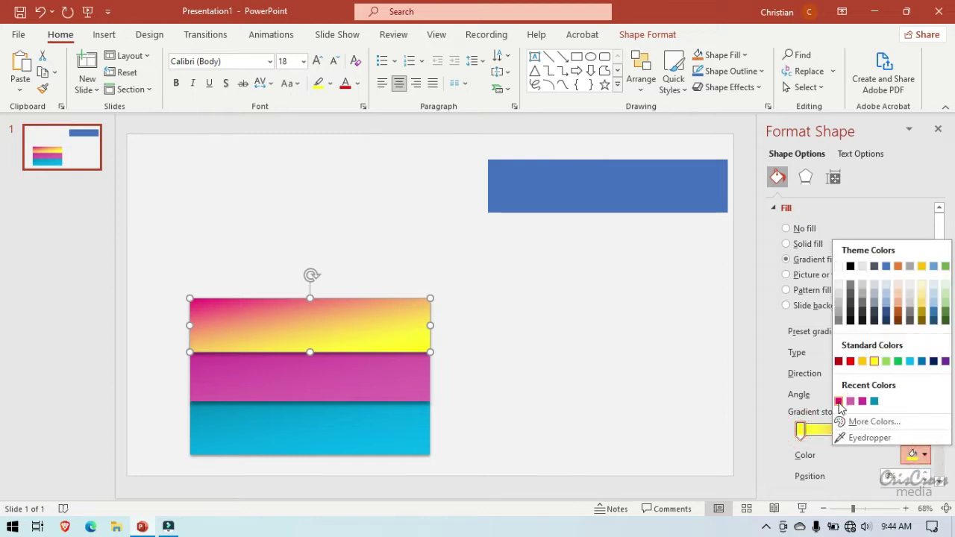
click(839, 401)
click(881, 432)
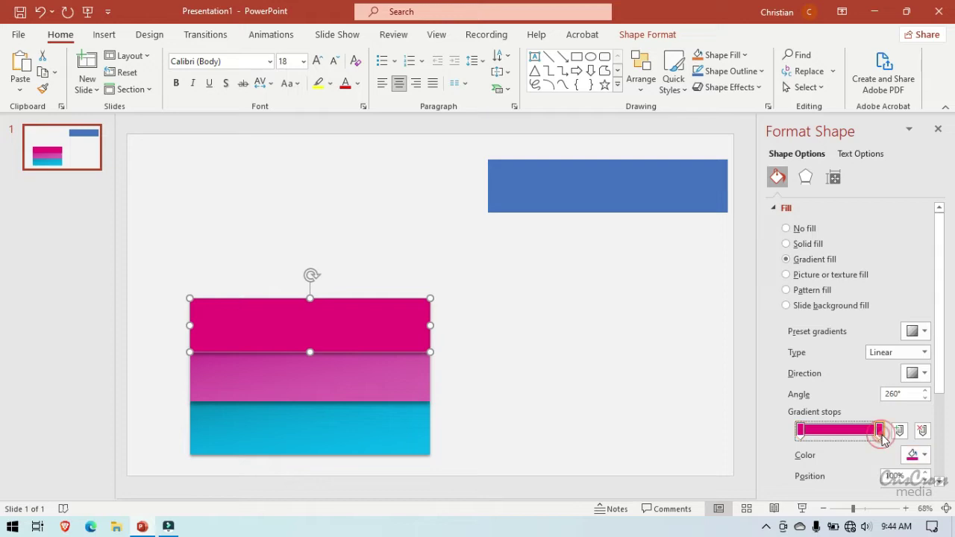
click(924, 455)
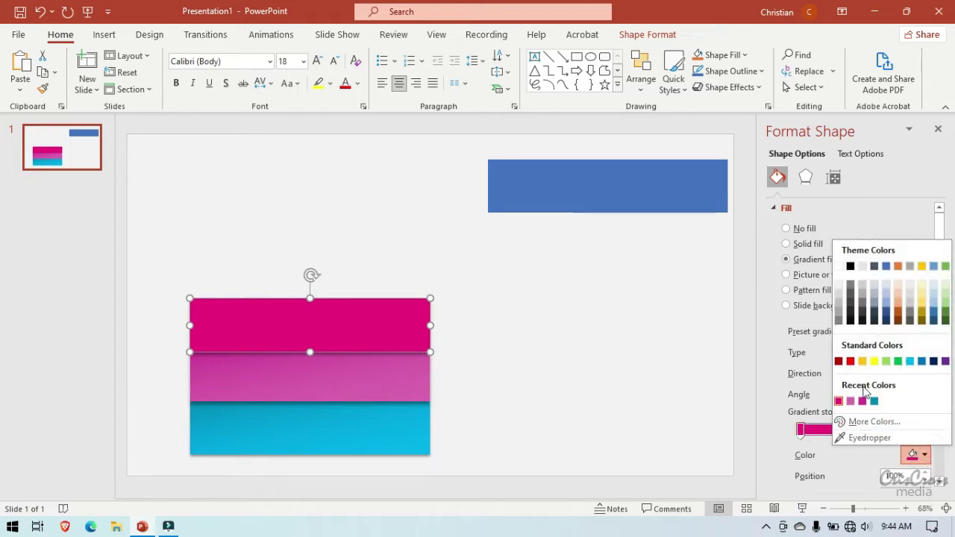
click(860, 422)
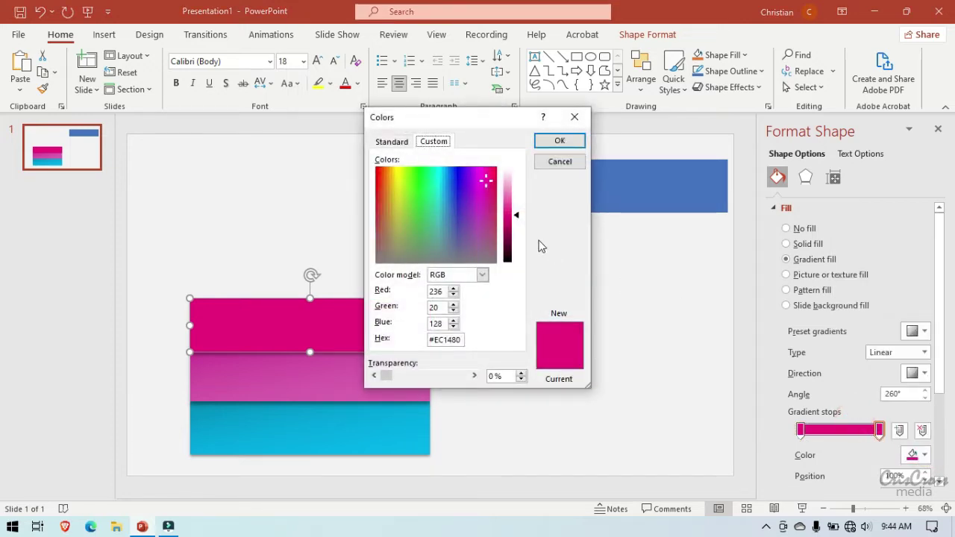
click(512, 225)
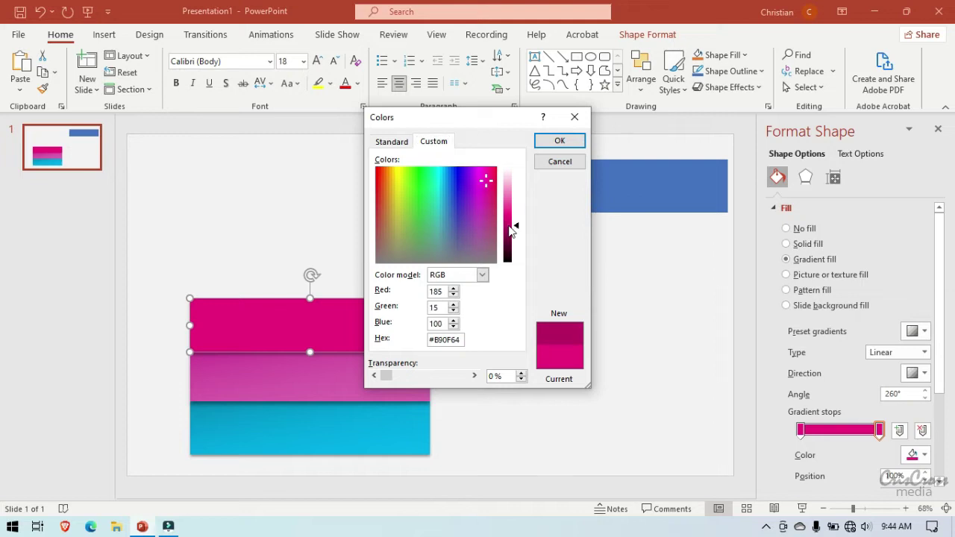
click(552, 142)
- Paste a copy of the top magenta bar and position it flush on top of the stack
click(549, 306)
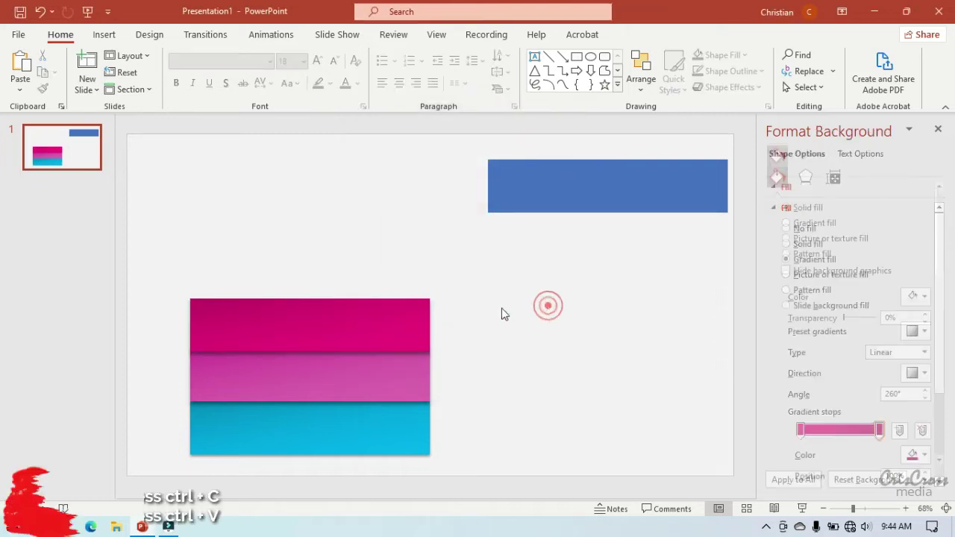
click(342, 316)
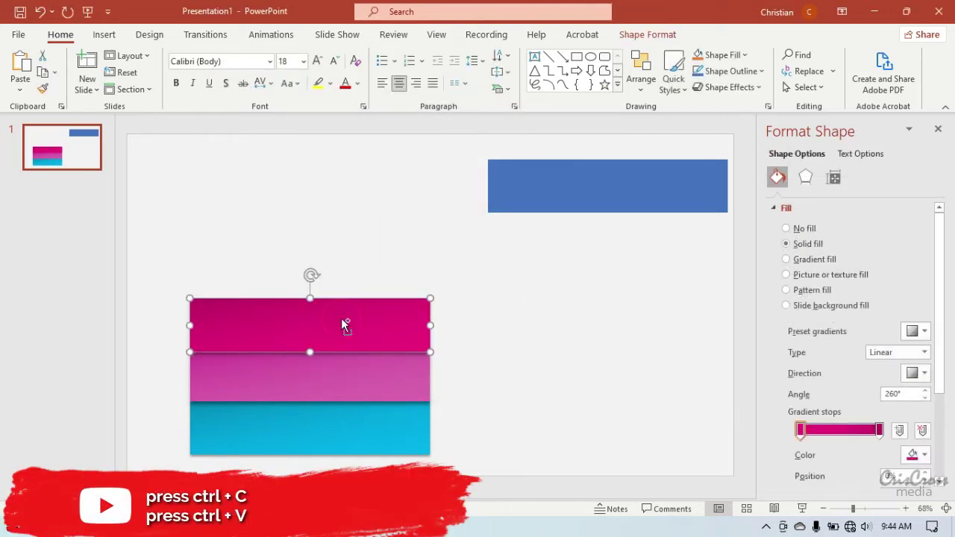
key(ctrl+v)
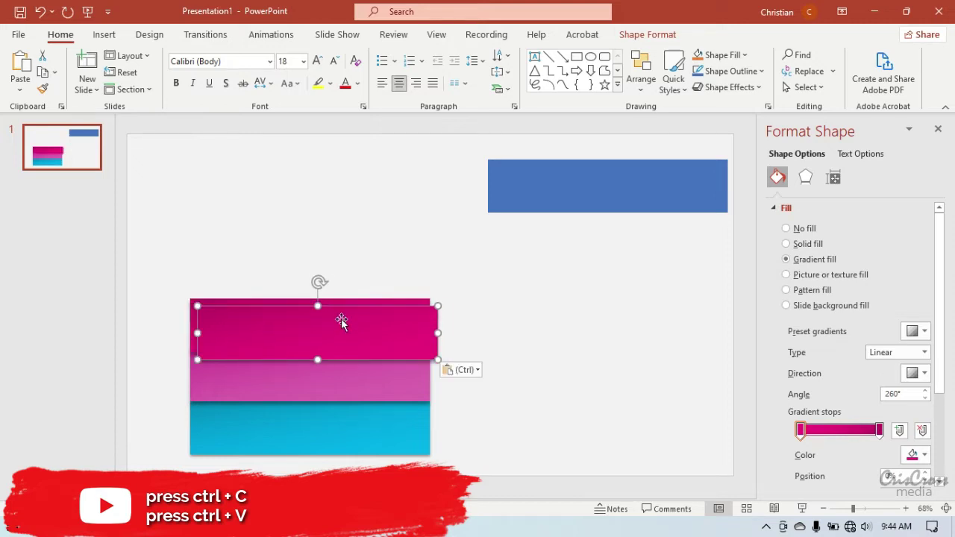
drag(341, 329, 332, 267)
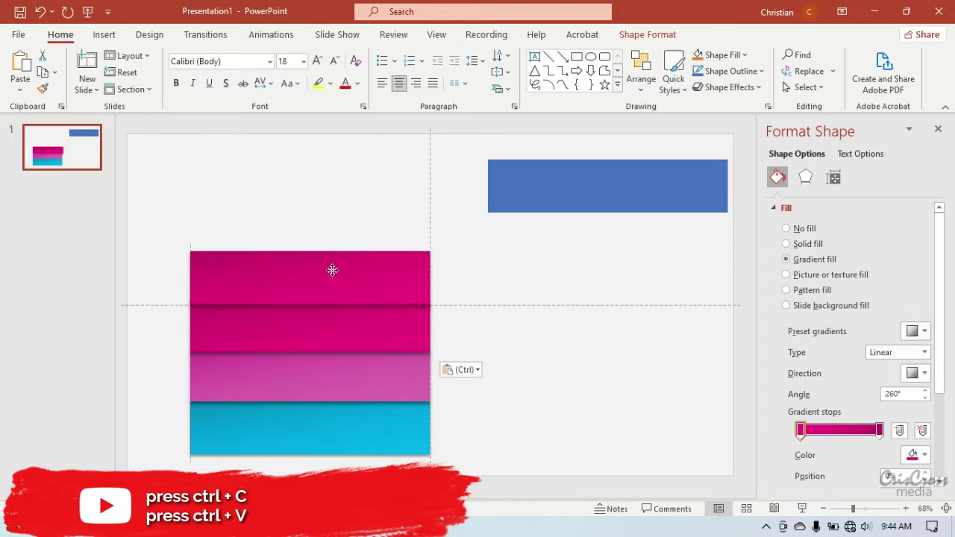
drag(331, 267, 332, 271)
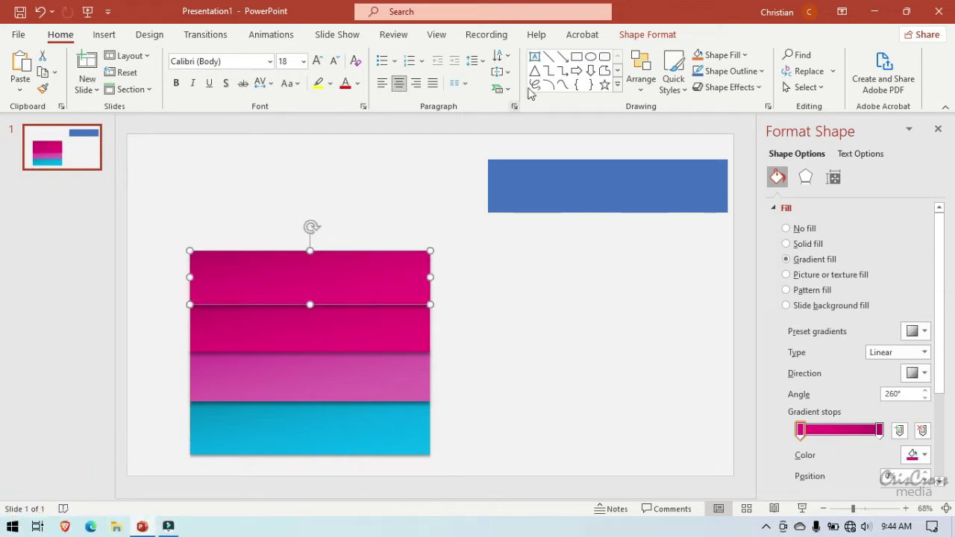
- Set both gradient stops of the copy to golden yellow #F2B10E
click(926, 455)
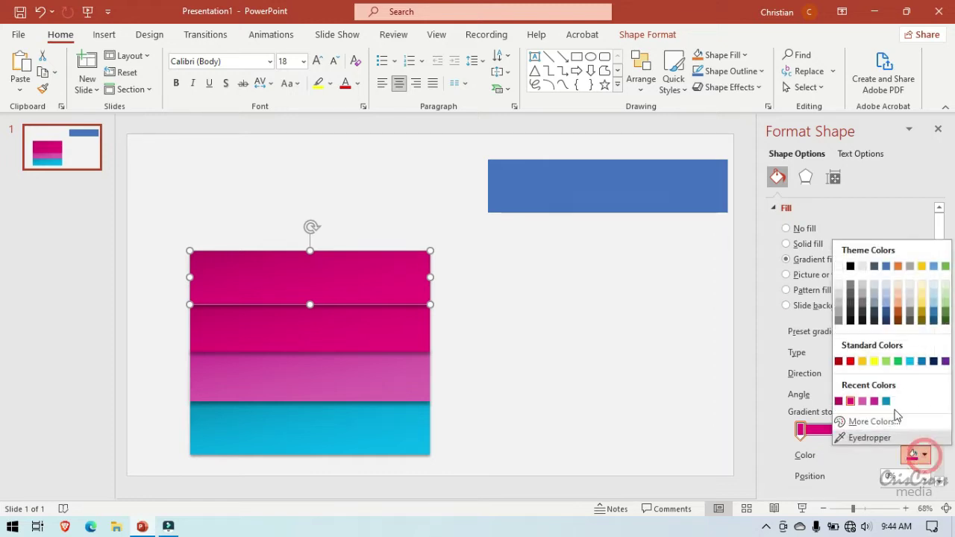
click(881, 427)
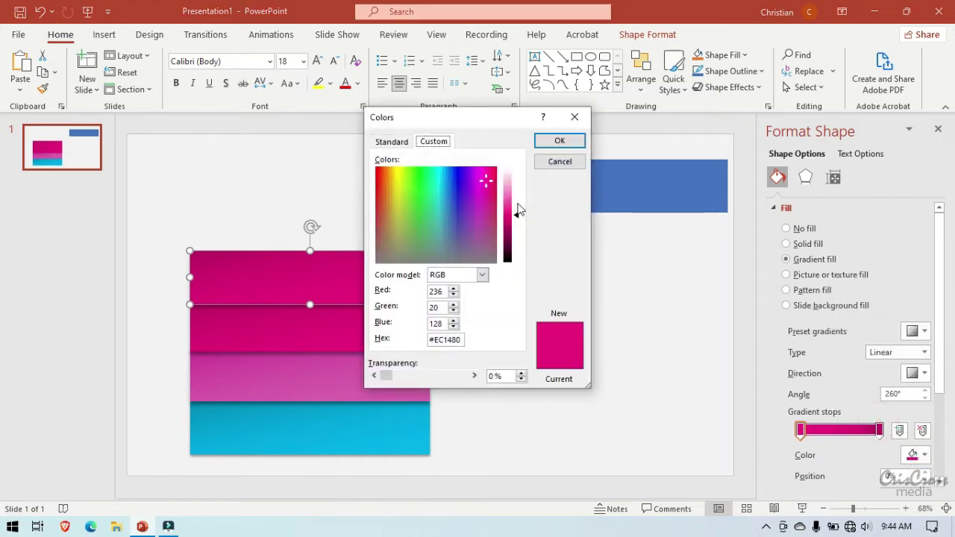
click(389, 183)
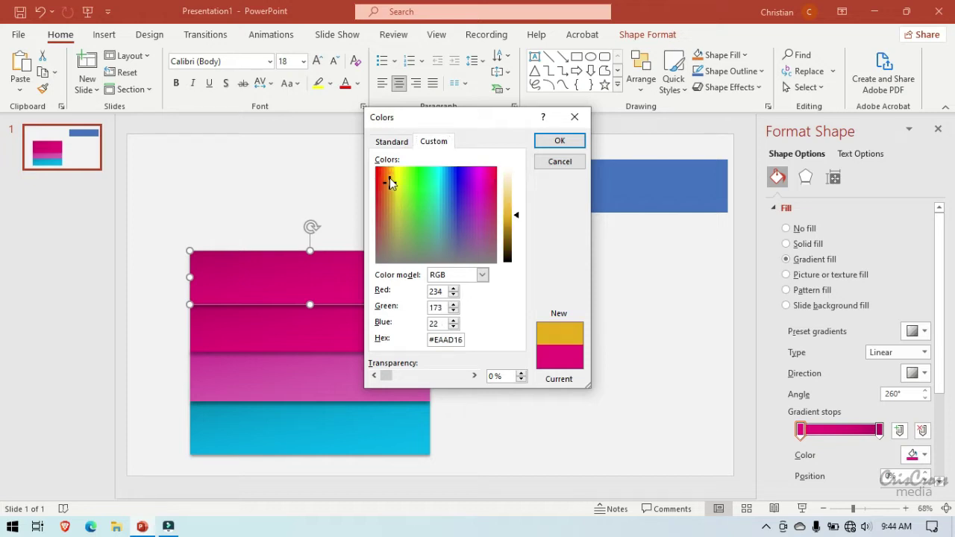
click(389, 176)
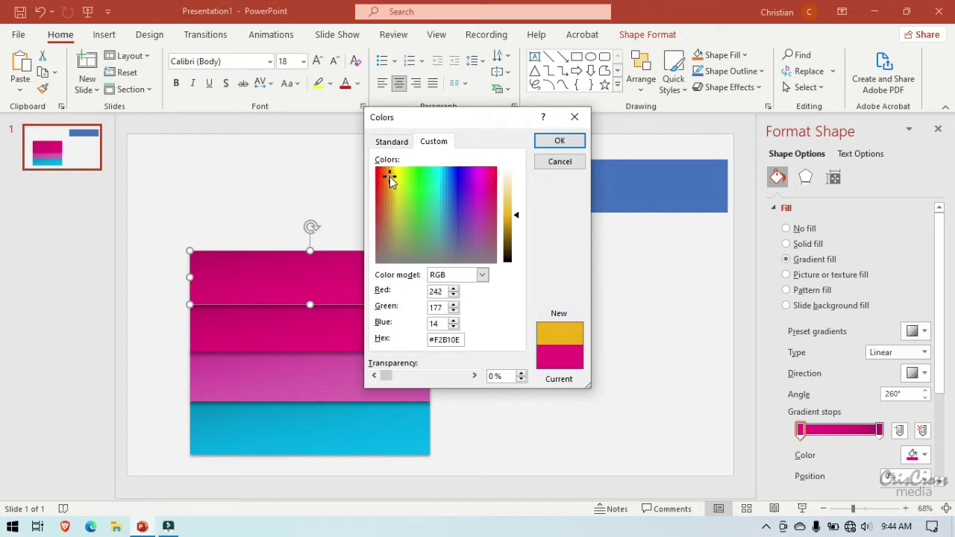
click(555, 144)
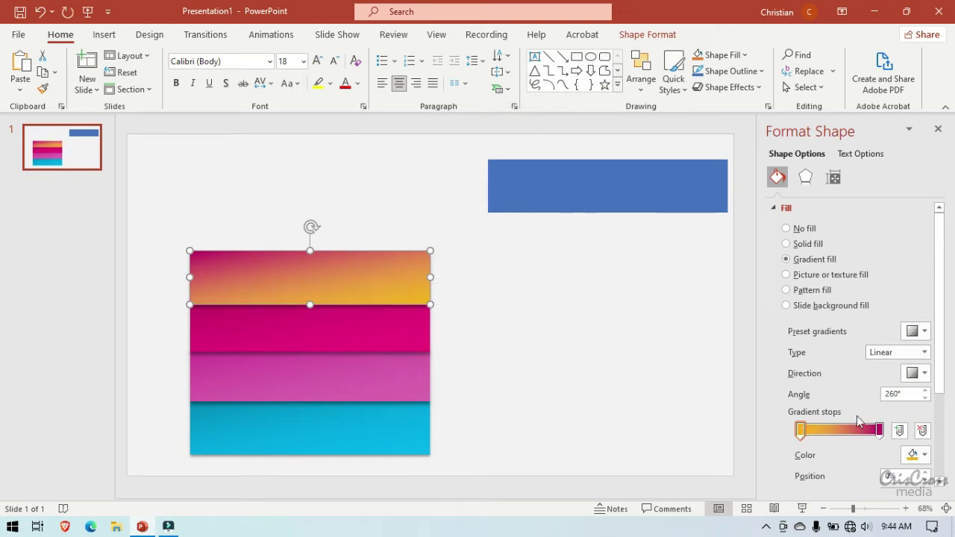
click(879, 429)
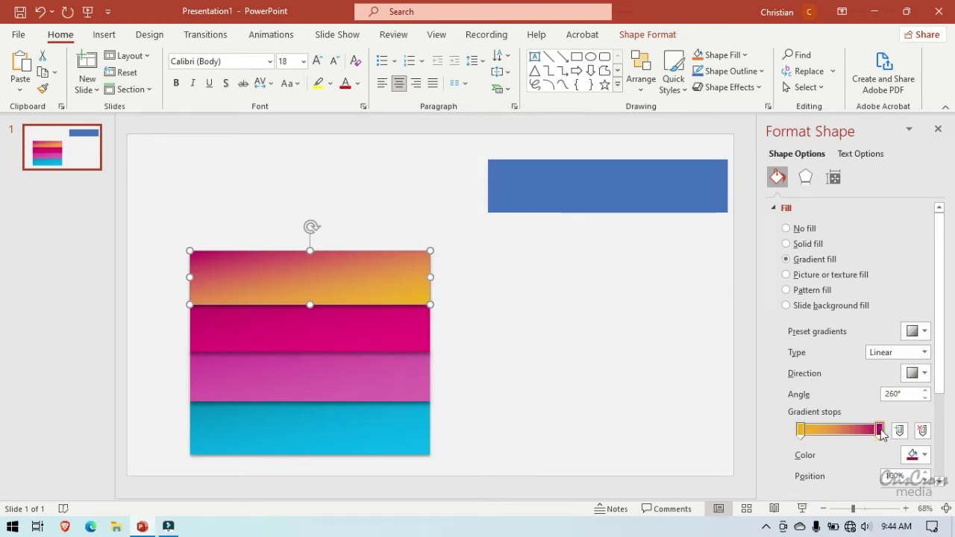
click(928, 456)
click(840, 403)
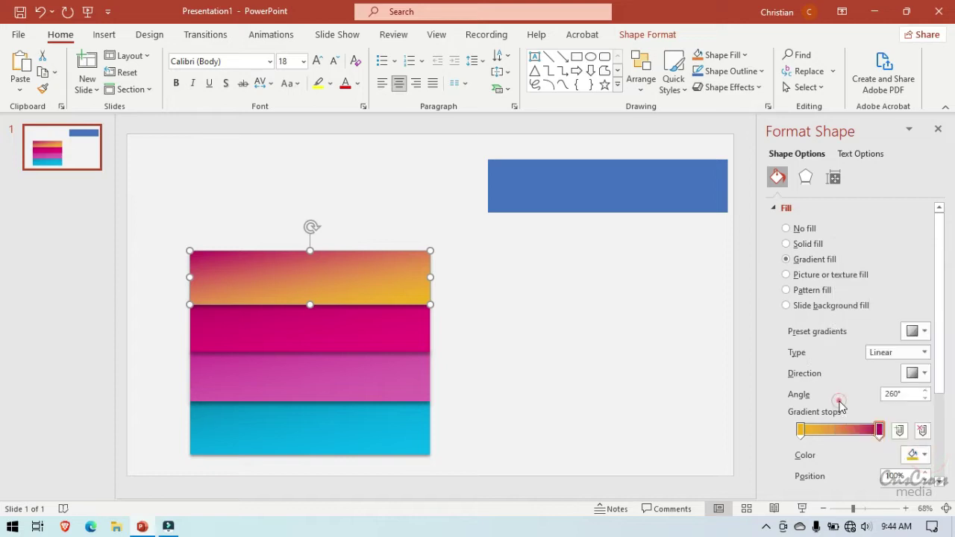
- Lighten the left gradient stop's golden yellow slightly in the custom colour picker
click(801, 430)
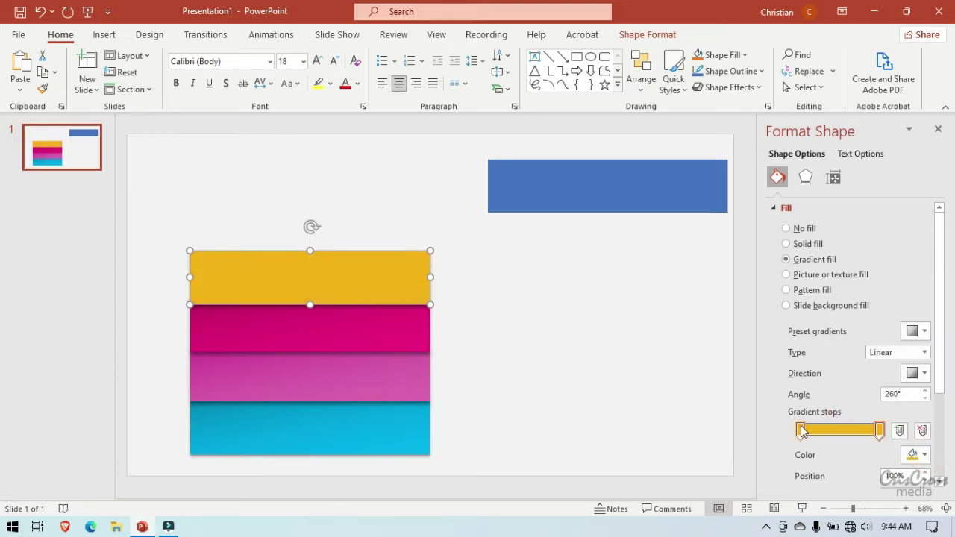
click(924, 455)
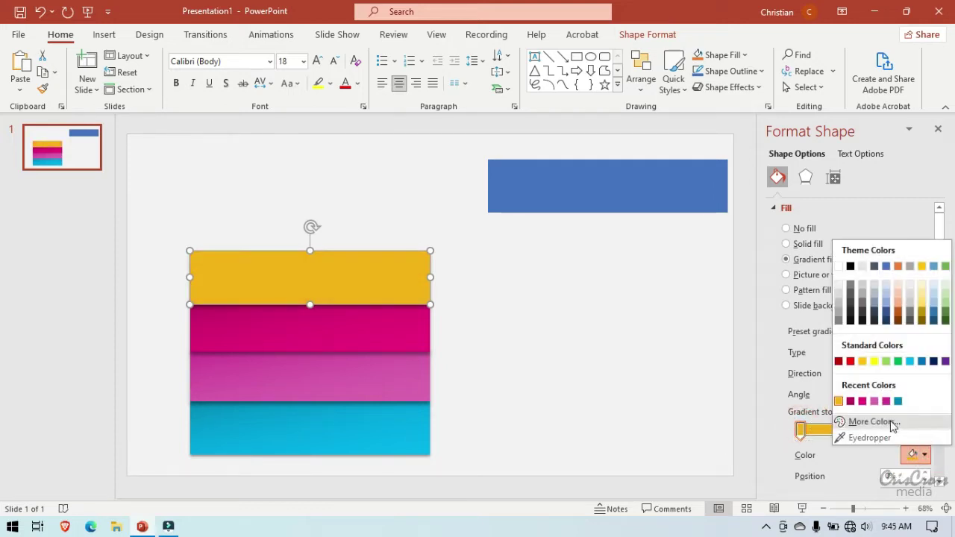
click(873, 422)
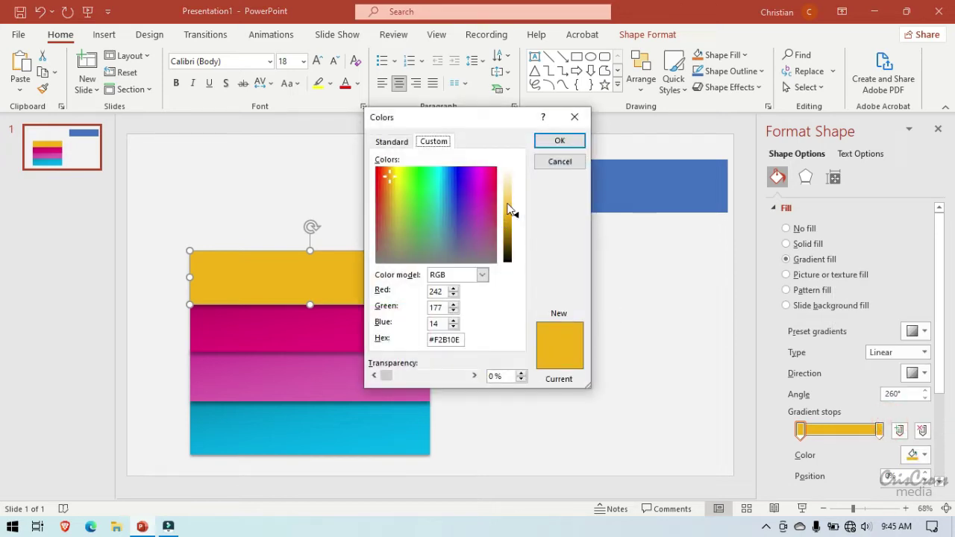
click(507, 199)
- Apply the paler yellow, then duplicate the yellow bar and place the copy atop the stack
click(546, 141)
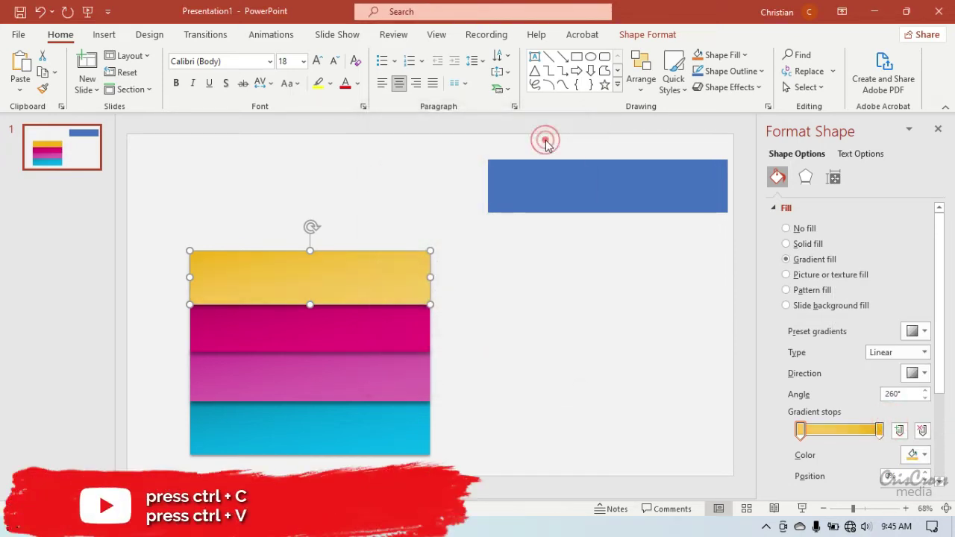
click(533, 327)
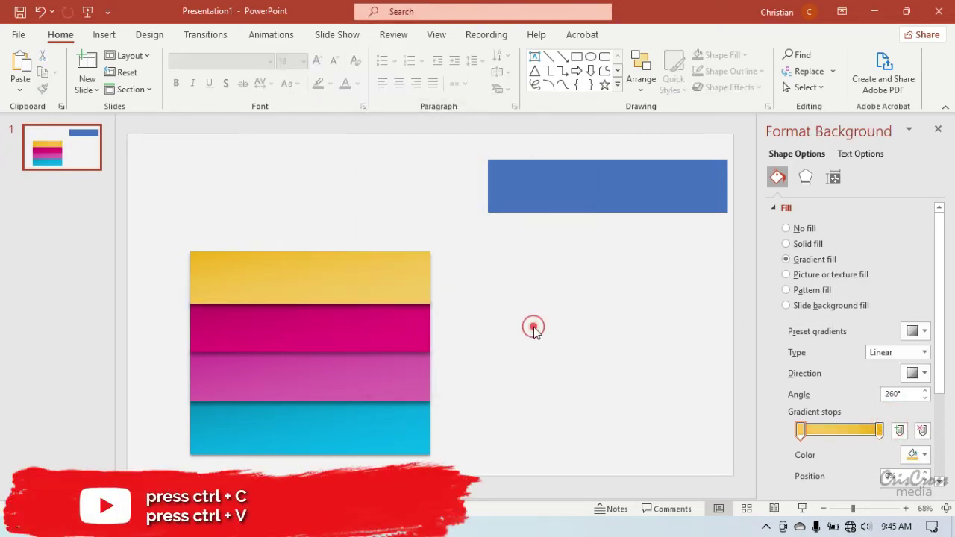
click(368, 276)
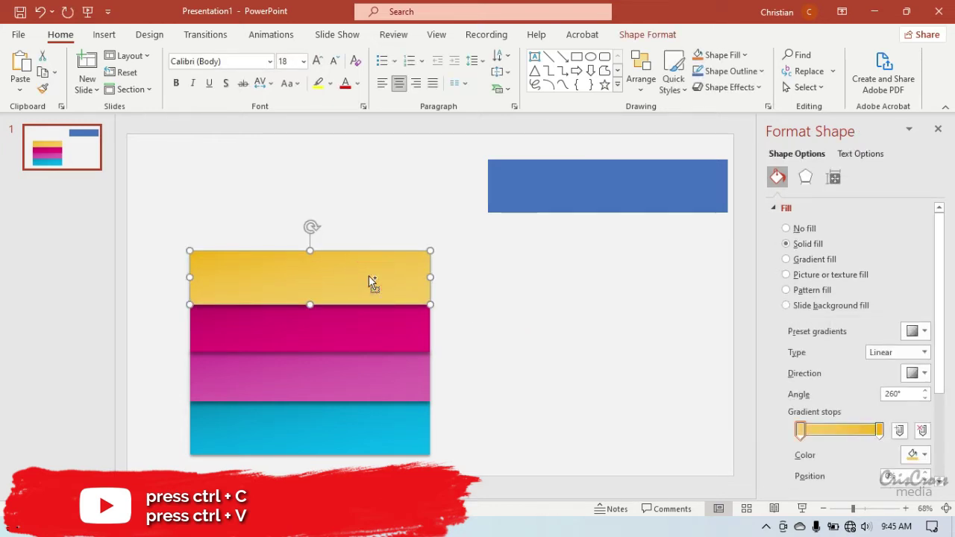
key(ctrl+c)
key(ctrl+v)
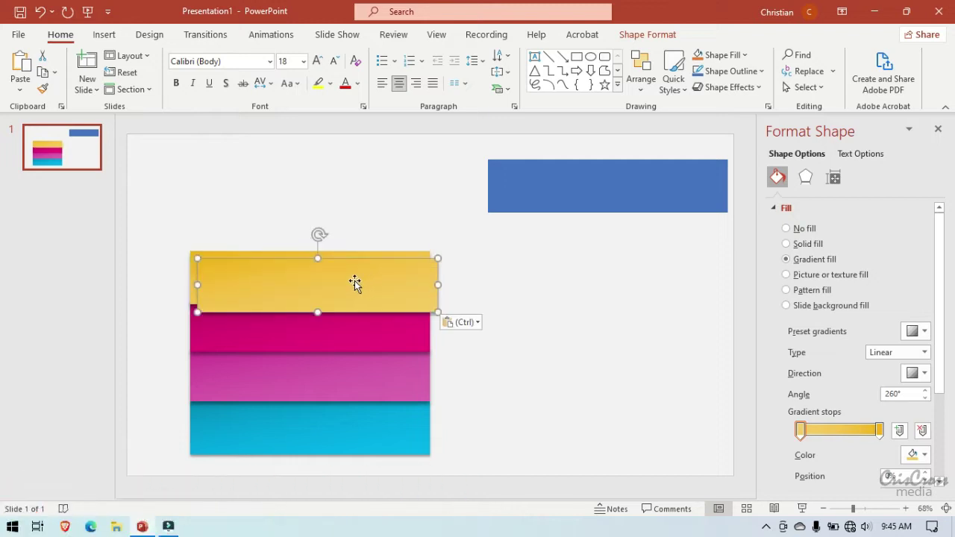
drag(348, 280, 339, 219)
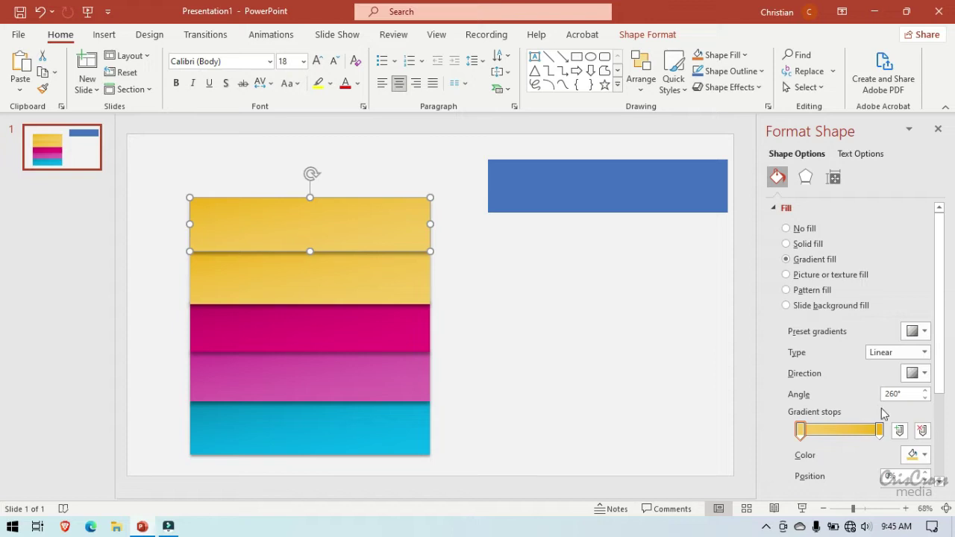
- Make both gradient stops of the new top bar red
click(923, 455)
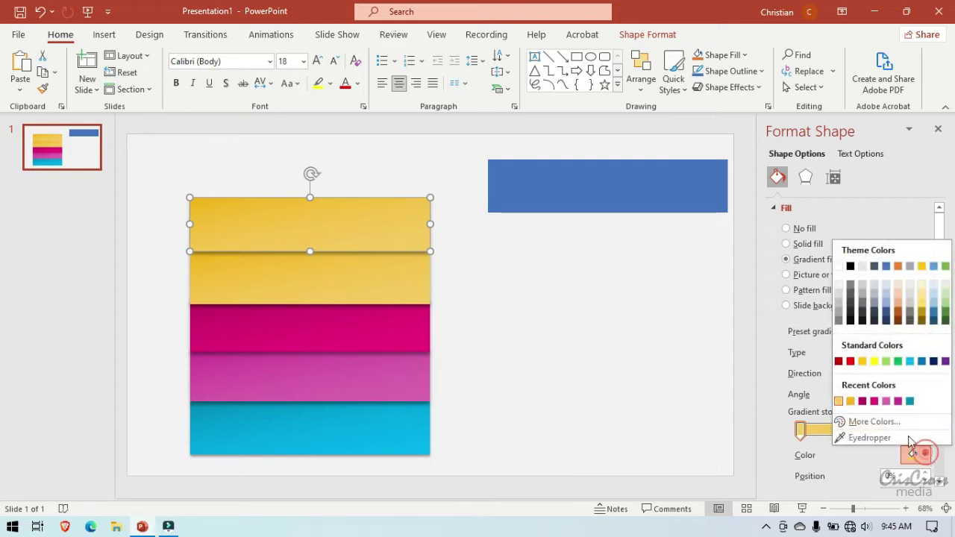
click(851, 362)
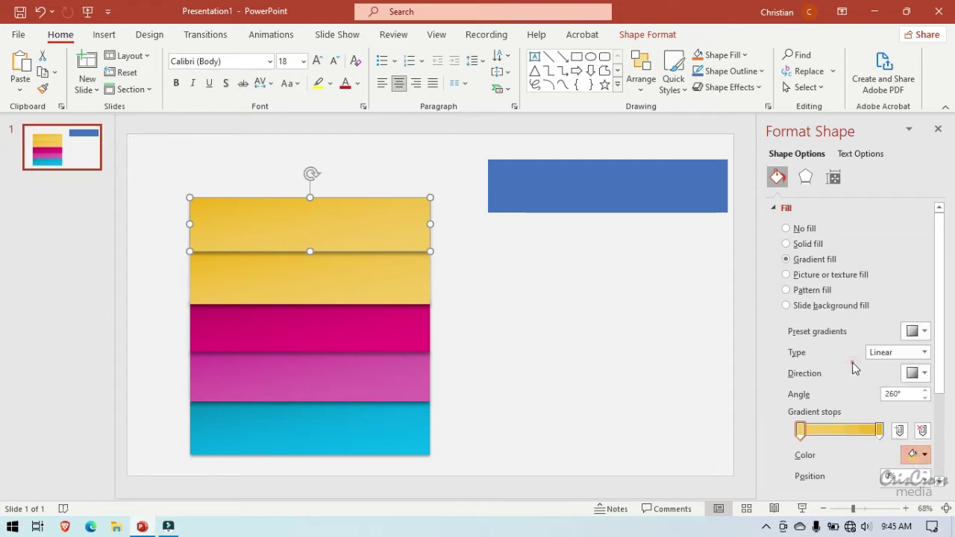
click(880, 431)
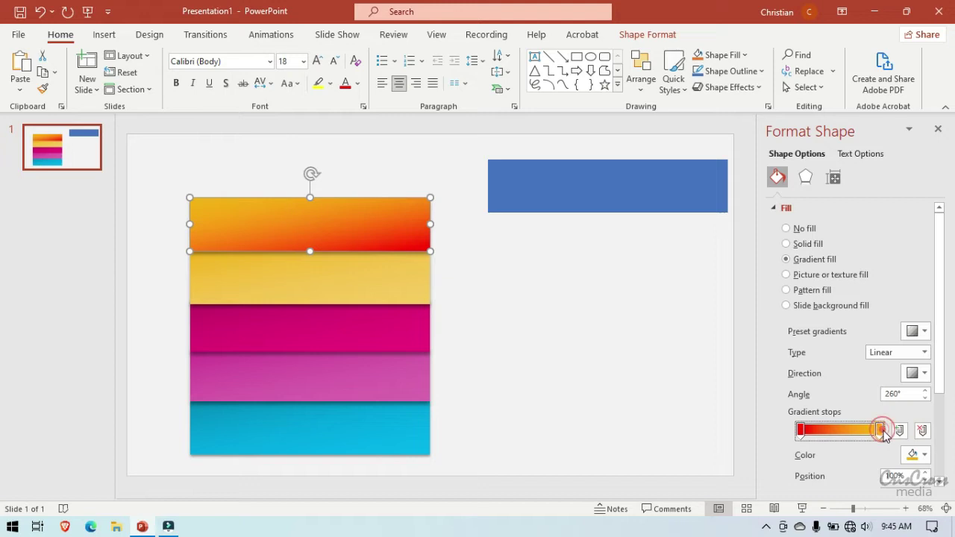
click(918, 454)
click(850, 362)
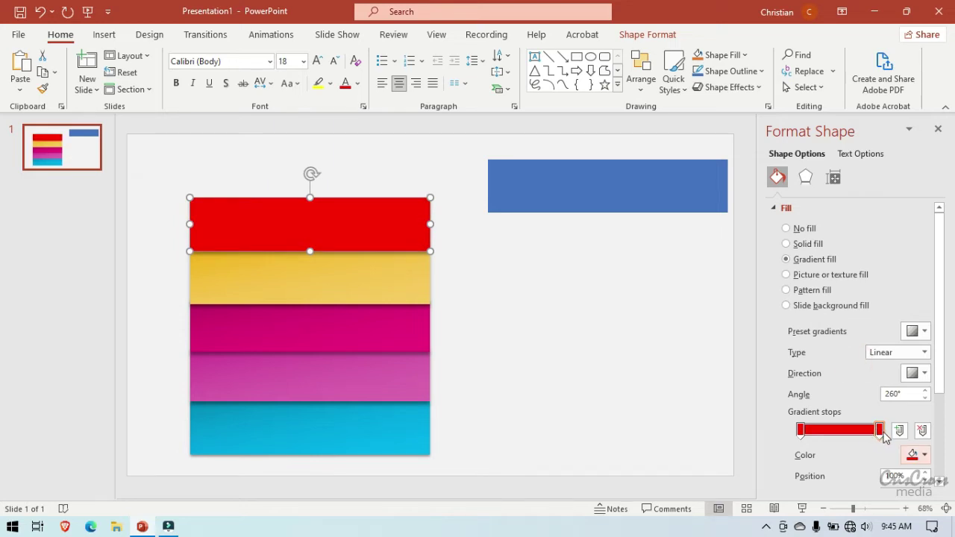
- Darken the red slightly using the custom RGB colour picker
click(925, 456)
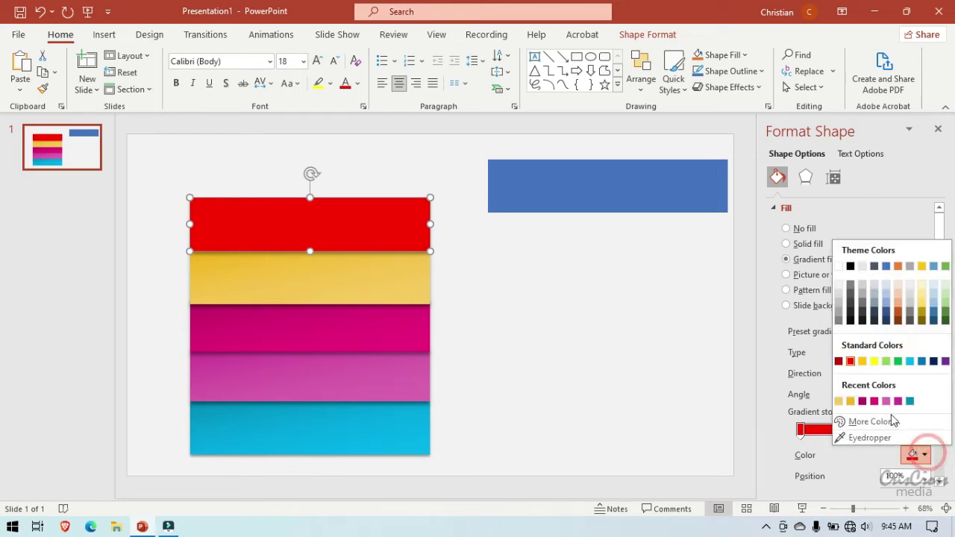
click(868, 420)
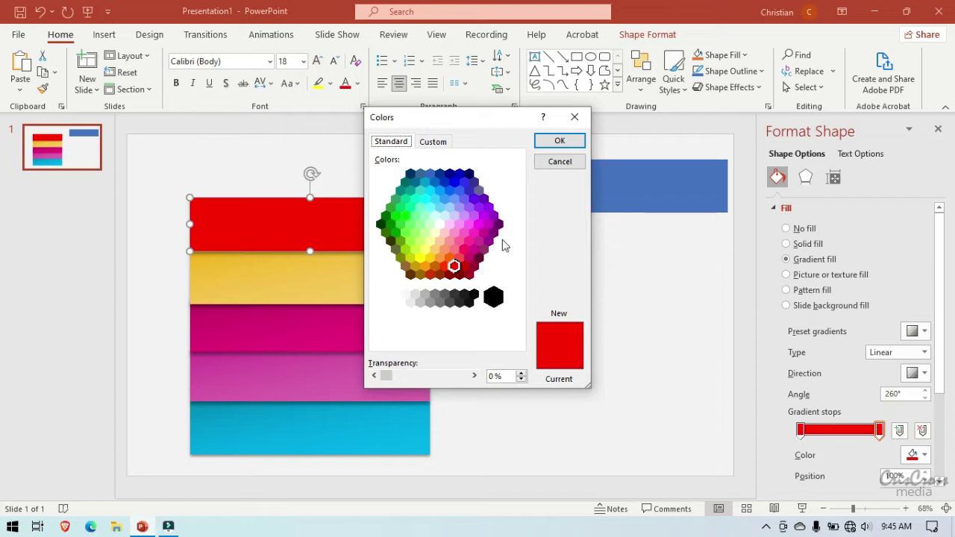
click(434, 143)
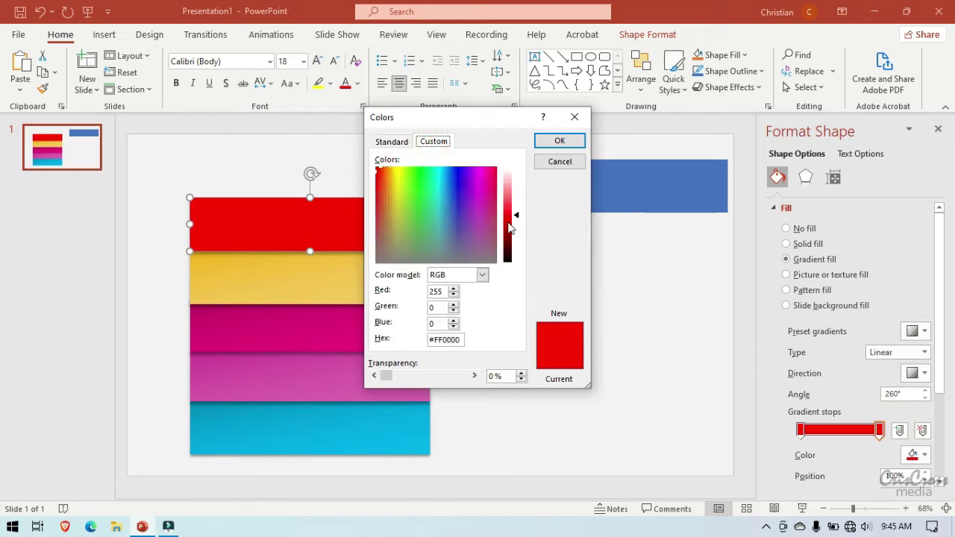
drag(513, 215, 513, 226)
click(560, 140)
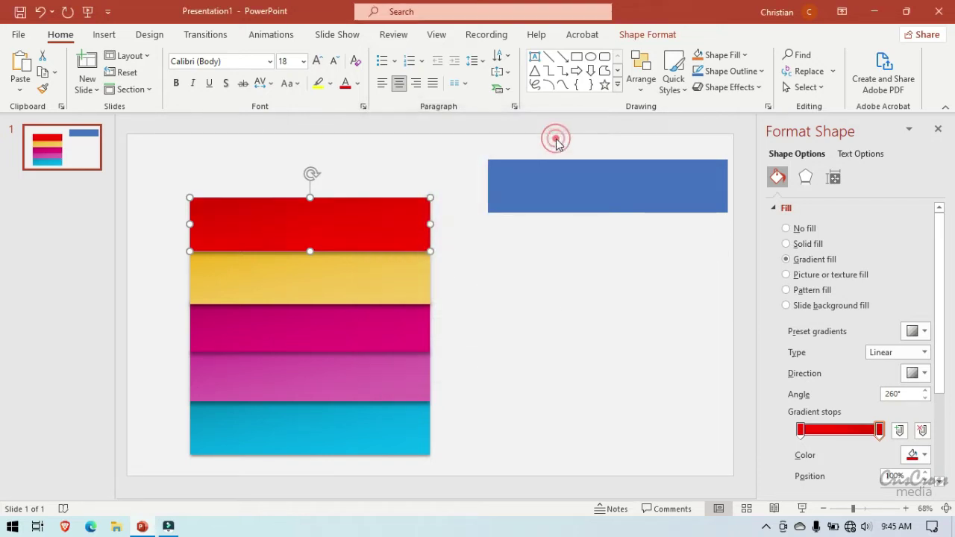
click(591, 333)
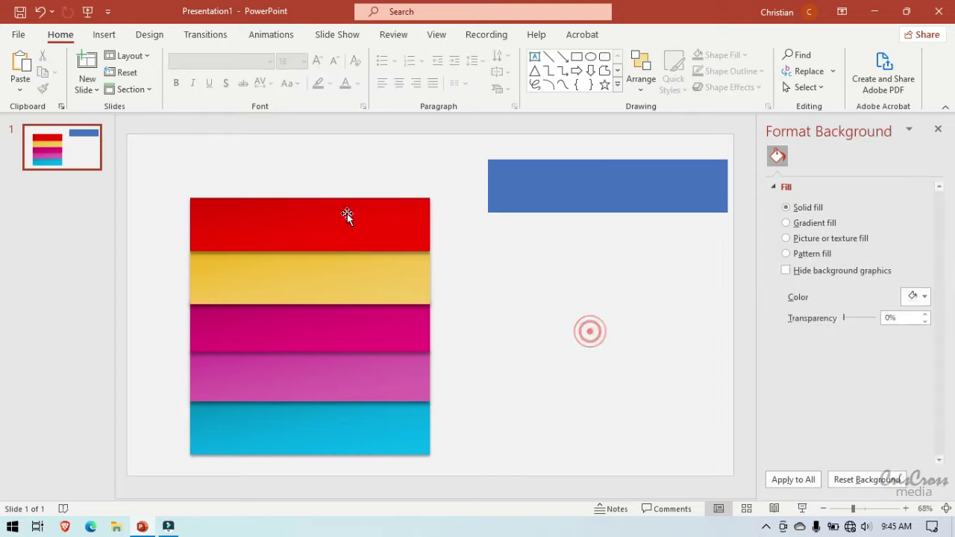
- Marquee-select all five bars and move the stack up a little as one block
drag(170, 180, 447, 470)
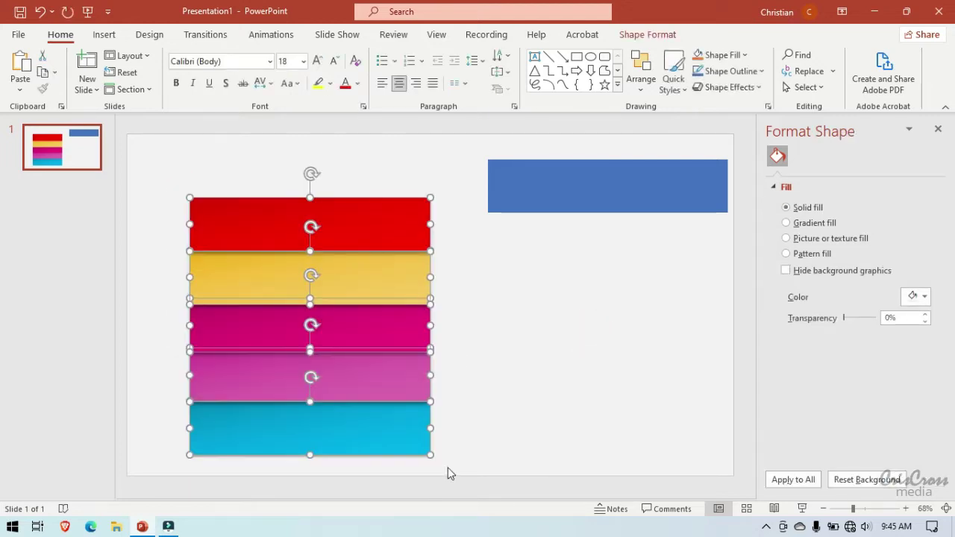
drag(352, 433, 350, 409)
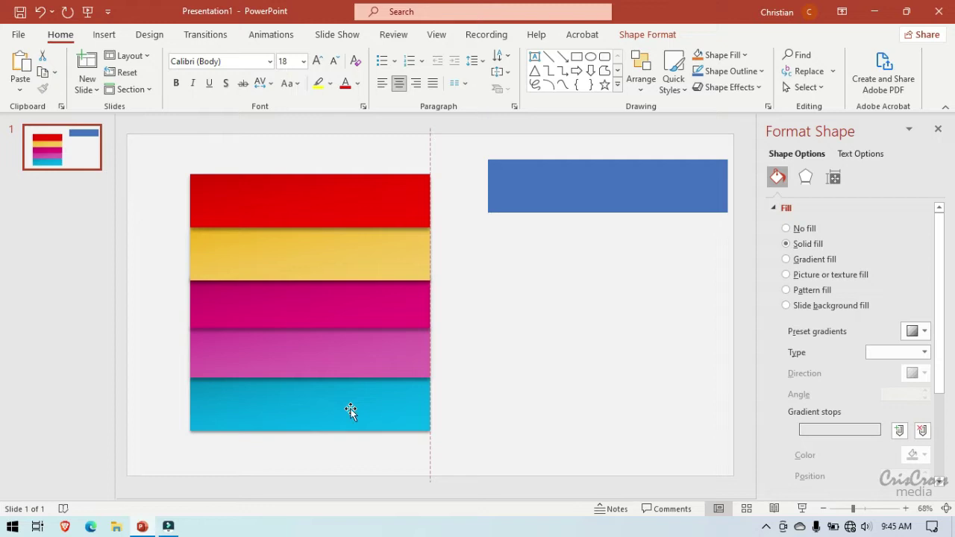
drag(351, 409, 351, 409)
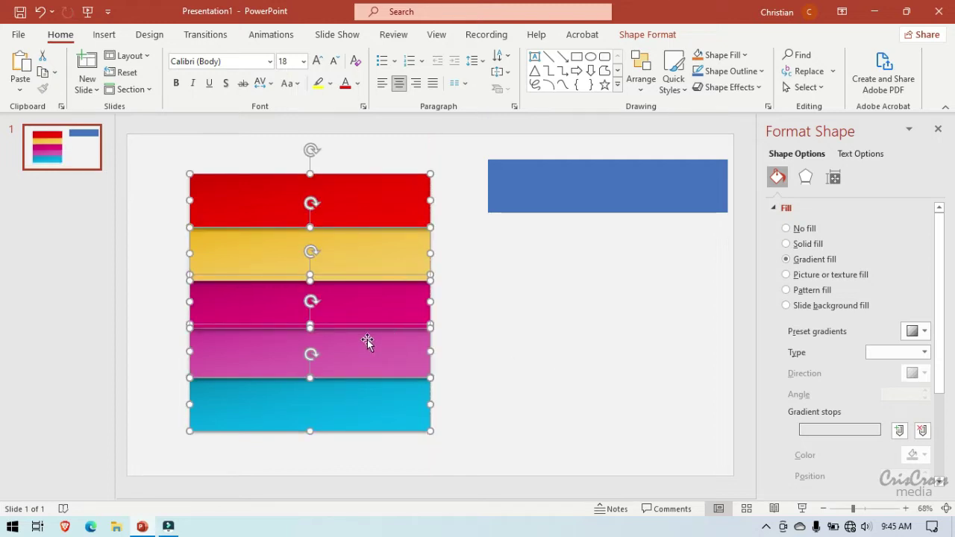
- Nudge the blue rectangle up to the slide's top edge and leave nothing selected
click(497, 342)
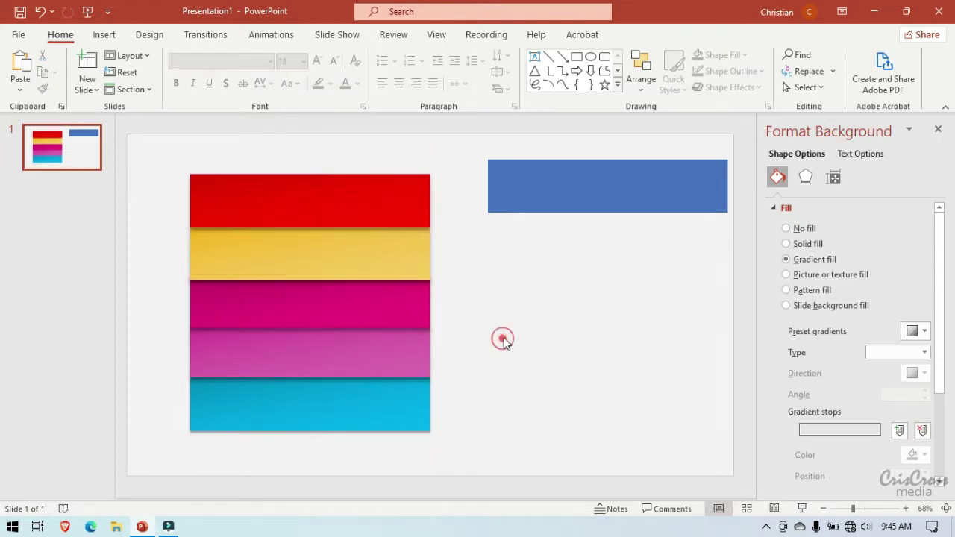
drag(598, 185, 587, 128)
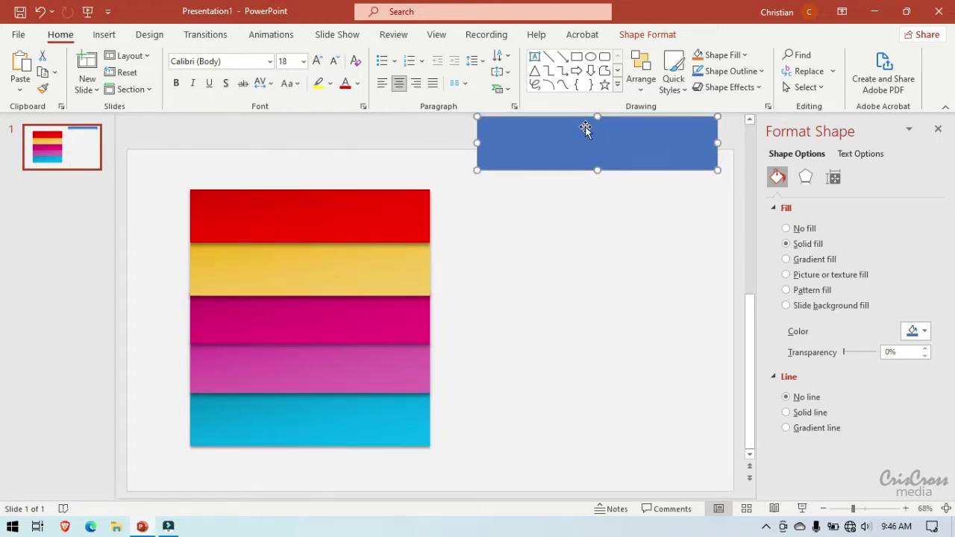
click(464, 187)
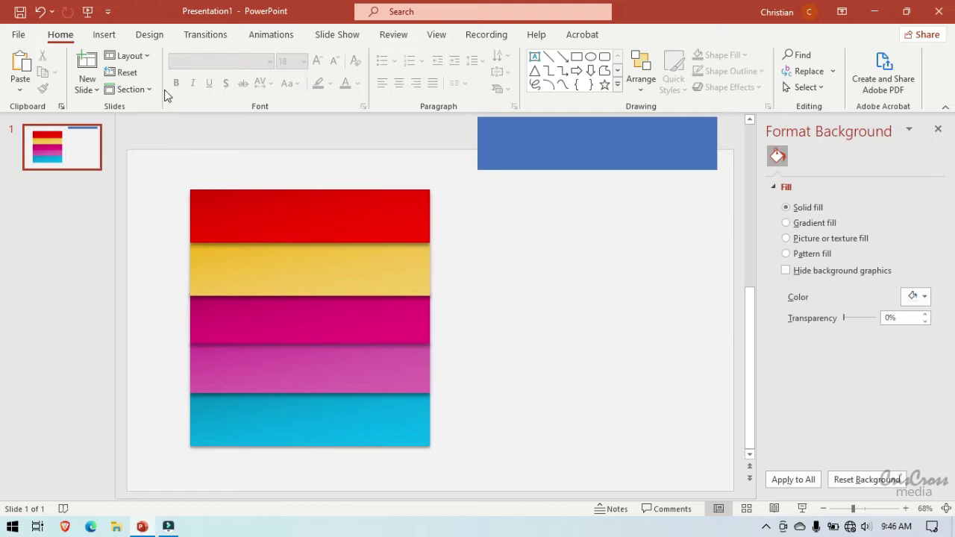
click(105, 35)
- Draw a rounded rectangle over the stripes stretching to the slide's lower right, about 5.91" by 12.04"
click(226, 82)
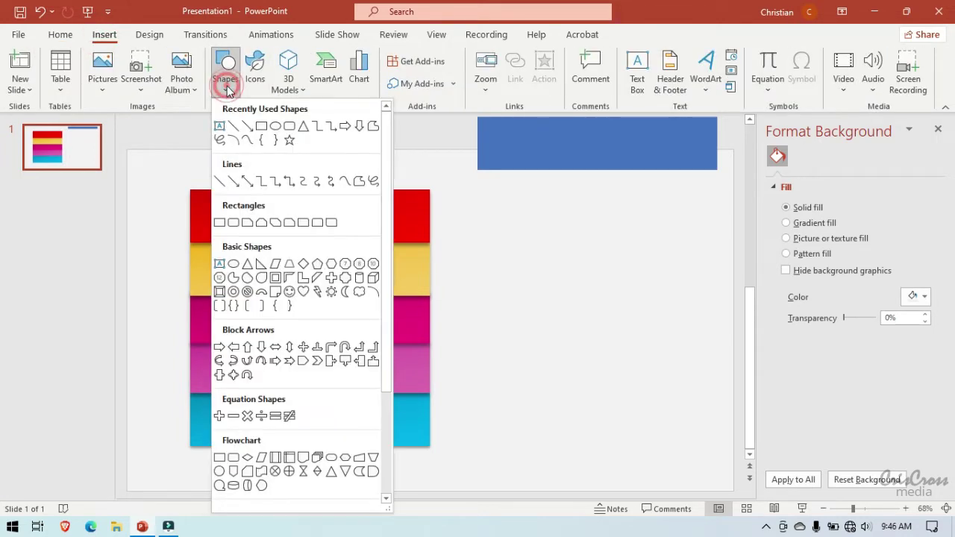
click(289, 127)
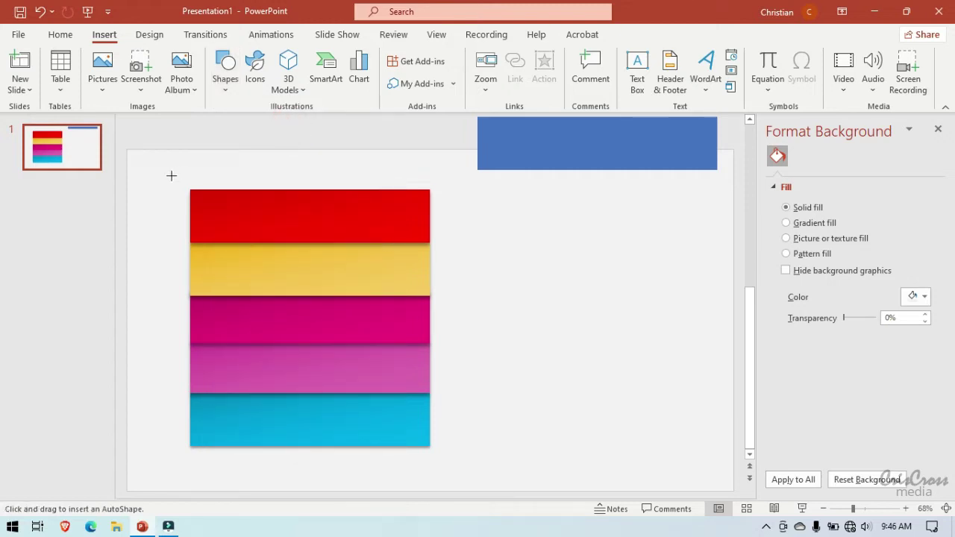
mouse_move(170, 177)
mouse_down()
mouse_move(498, 391)
mouse_move(639, 455)
mouse_up()
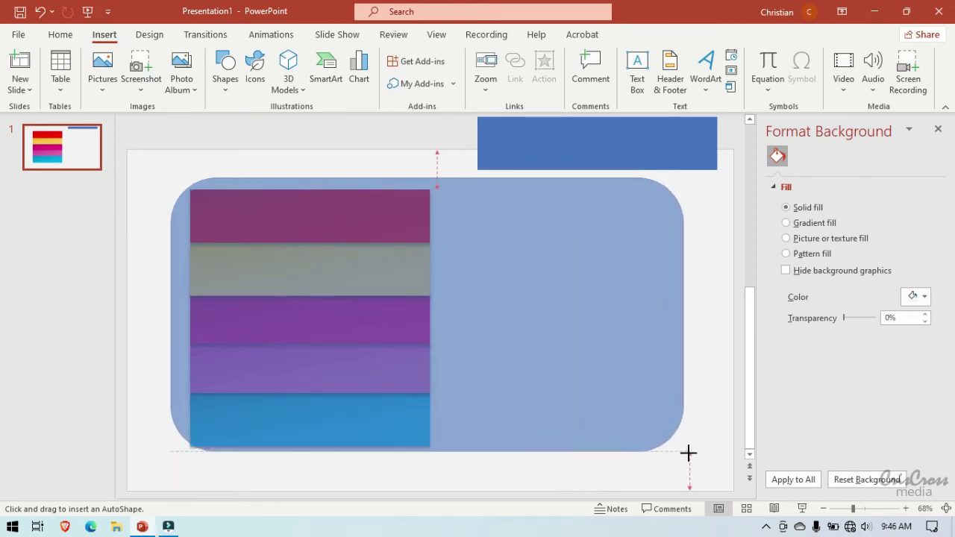
drag(638, 455, 708, 452)
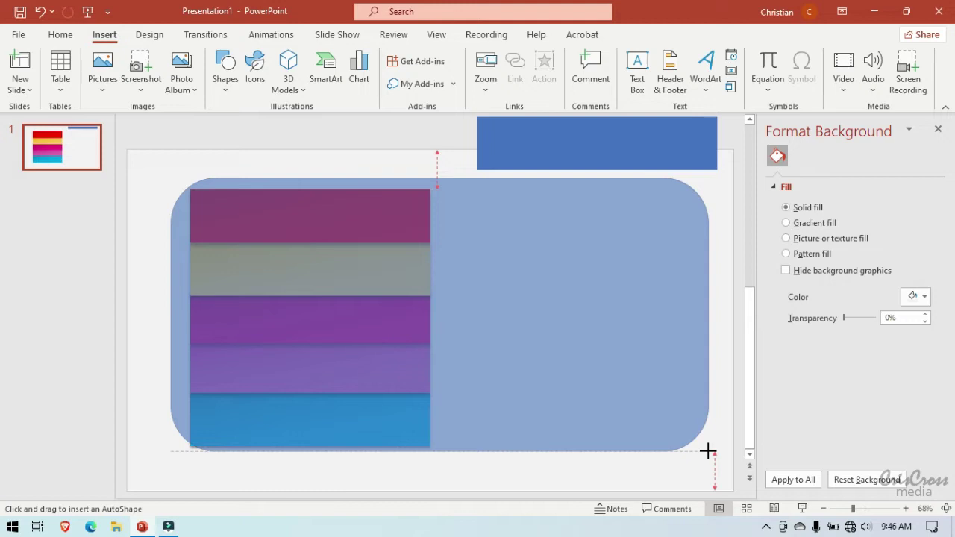
drag(708, 452, 713, 448)
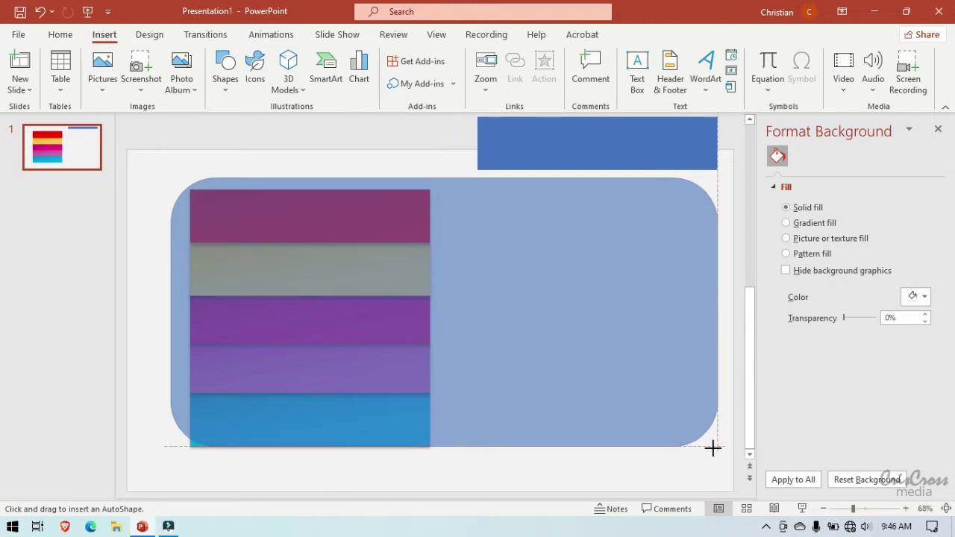
drag(714, 455, 715, 453)
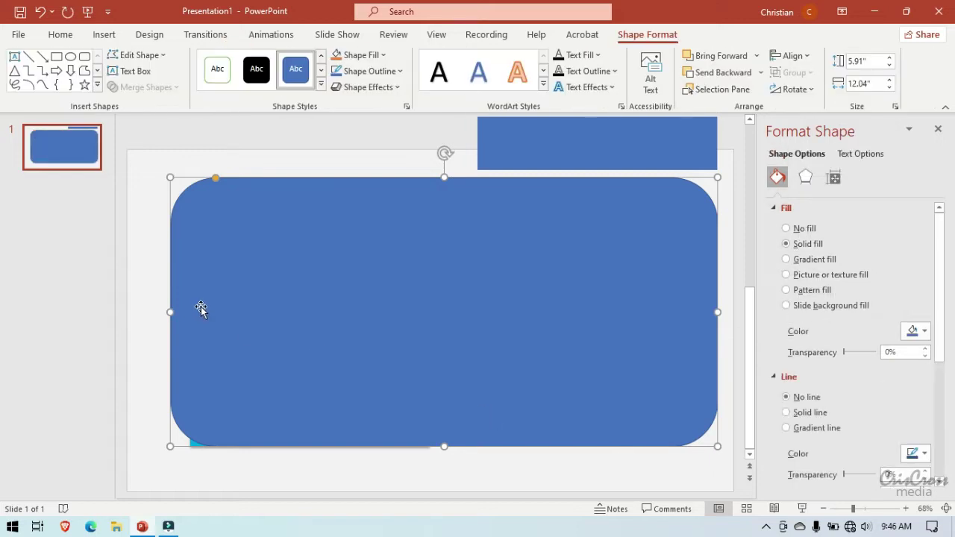
- Widen the rectangle leftward, remove its outline and set its transparency to 20%
drag(169, 312, 152, 313)
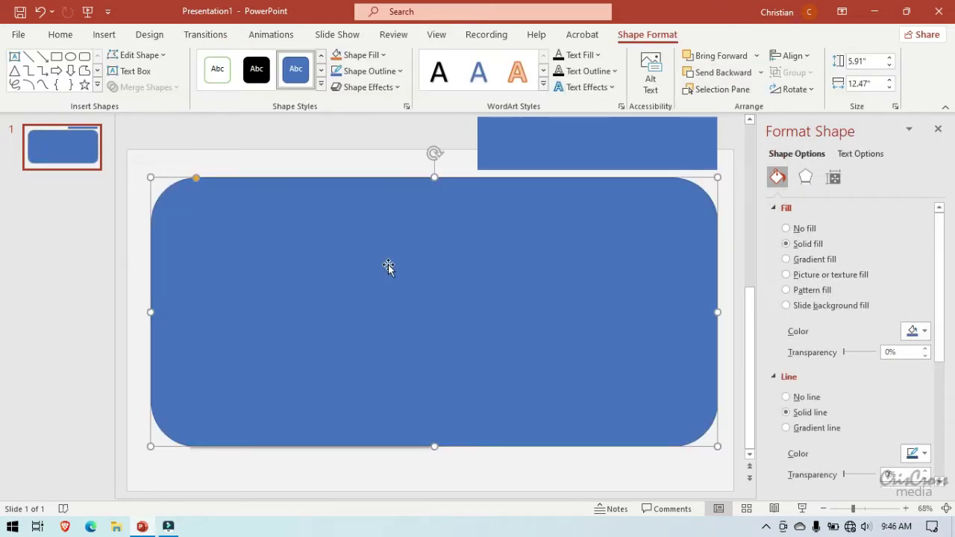
click(785, 398)
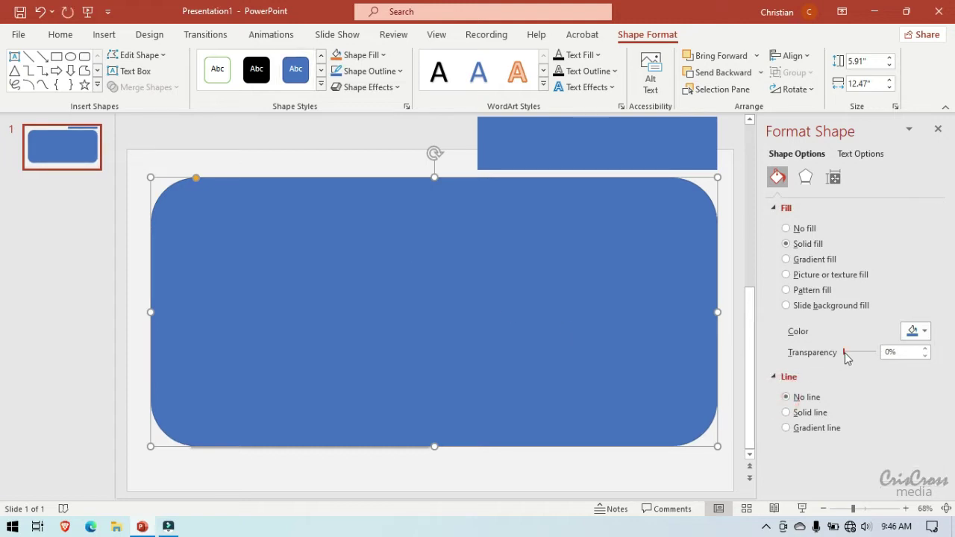
drag(846, 358, 853, 358)
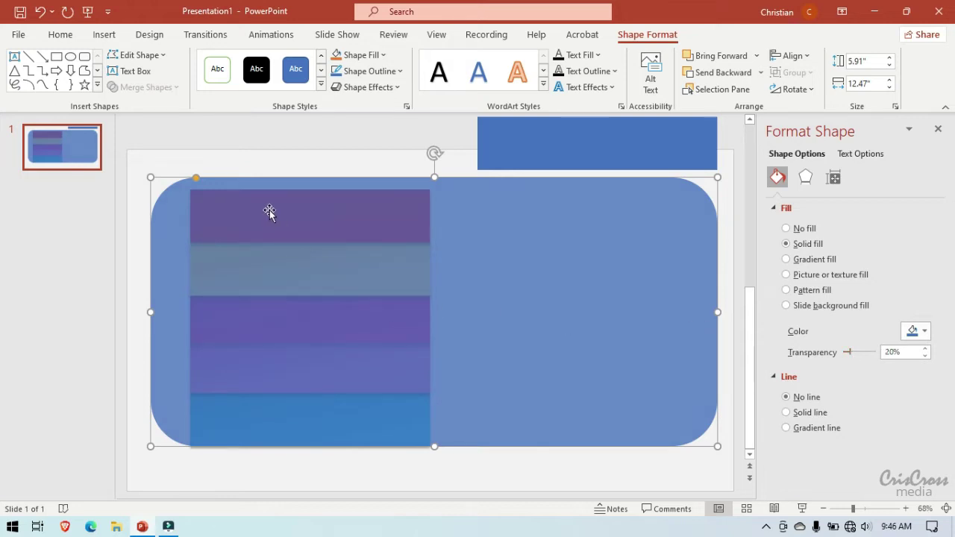
click(197, 179)
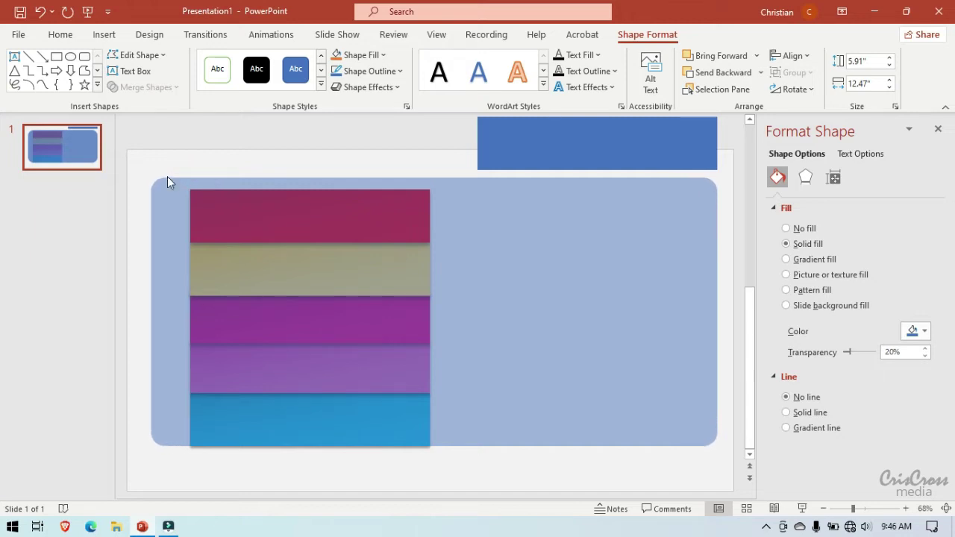
key(ctrl+y)
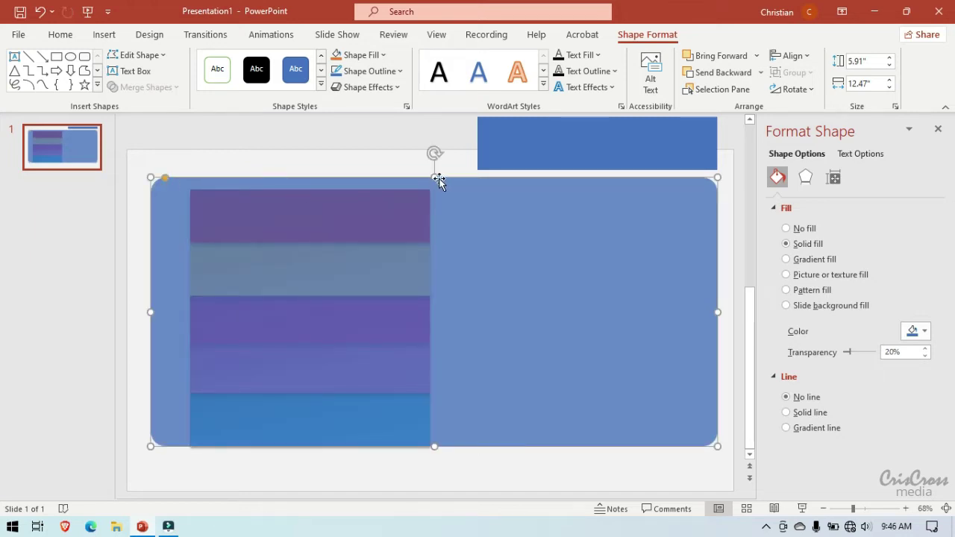
- Adjust all four edges so the rectangle frames the stripes at 5.66" by 12.12"
drag(435, 177, 436, 188)
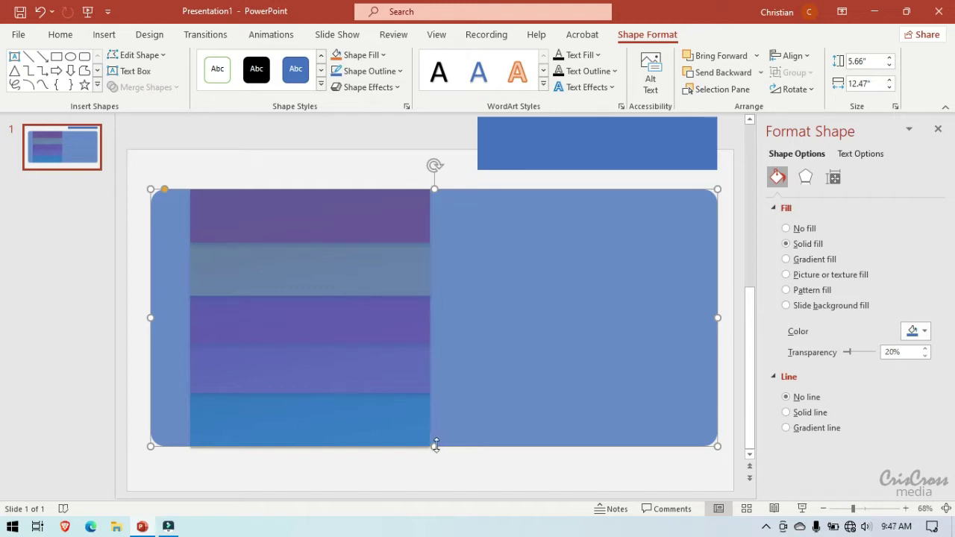
drag(436, 445, 436, 448)
drag(717, 318, 708, 318)
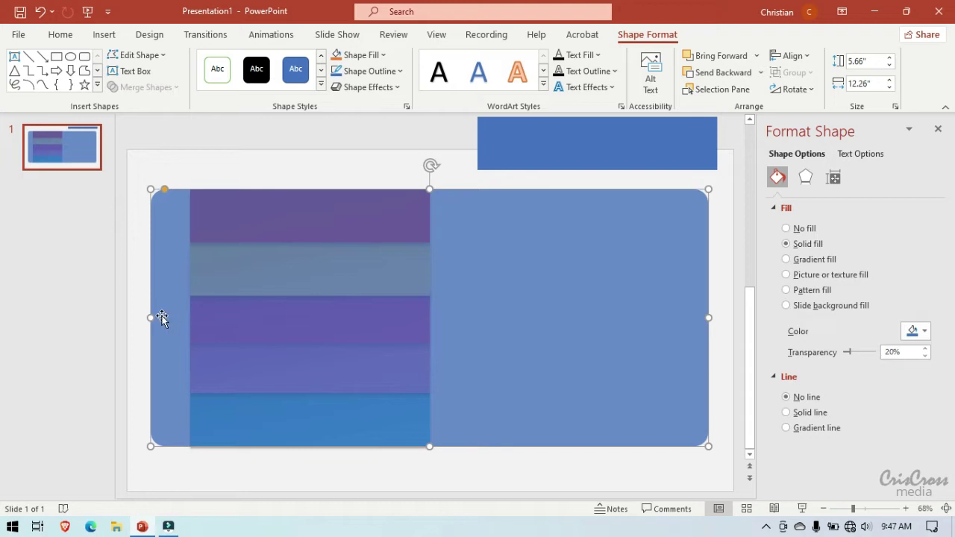
drag(151, 317, 158, 319)
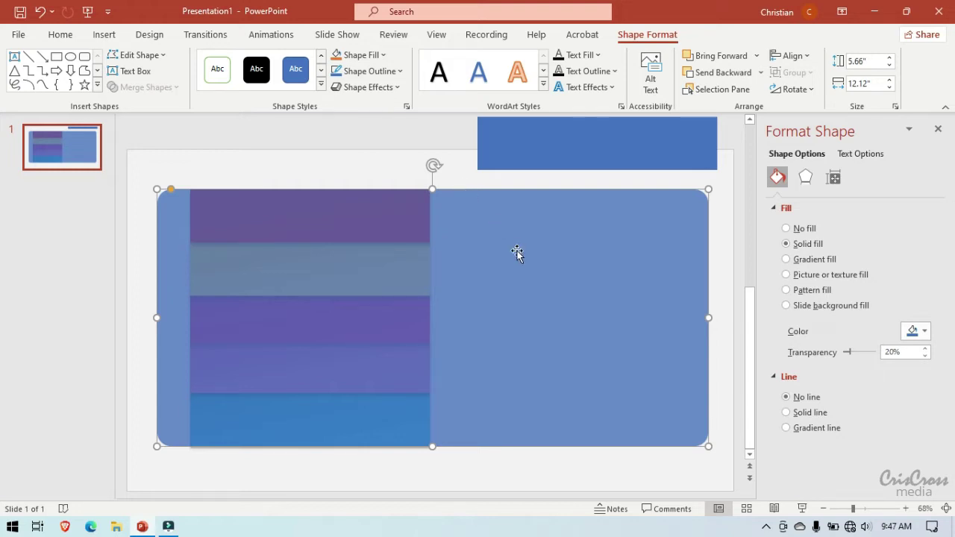
- Fill the rounded rectangle with solid white at 0% transparency
click(924, 330)
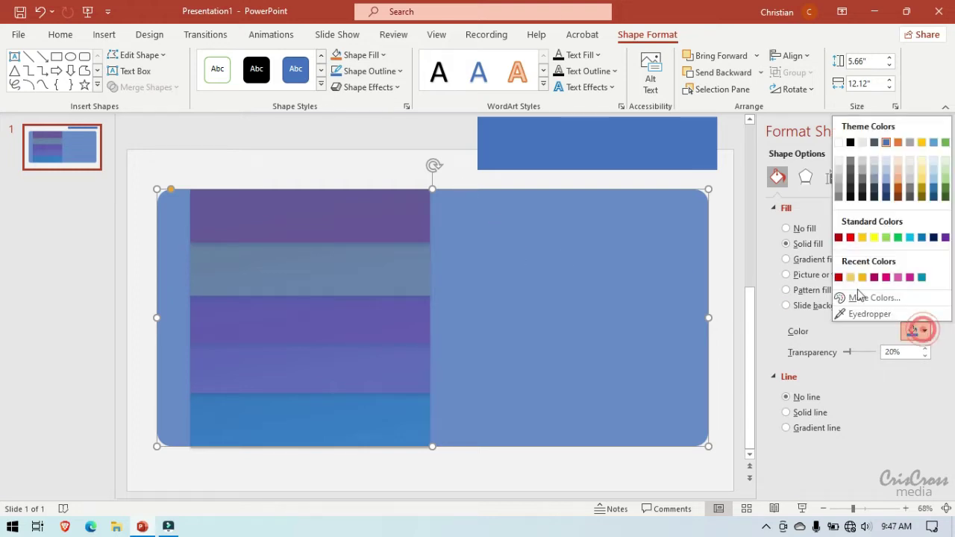
click(838, 142)
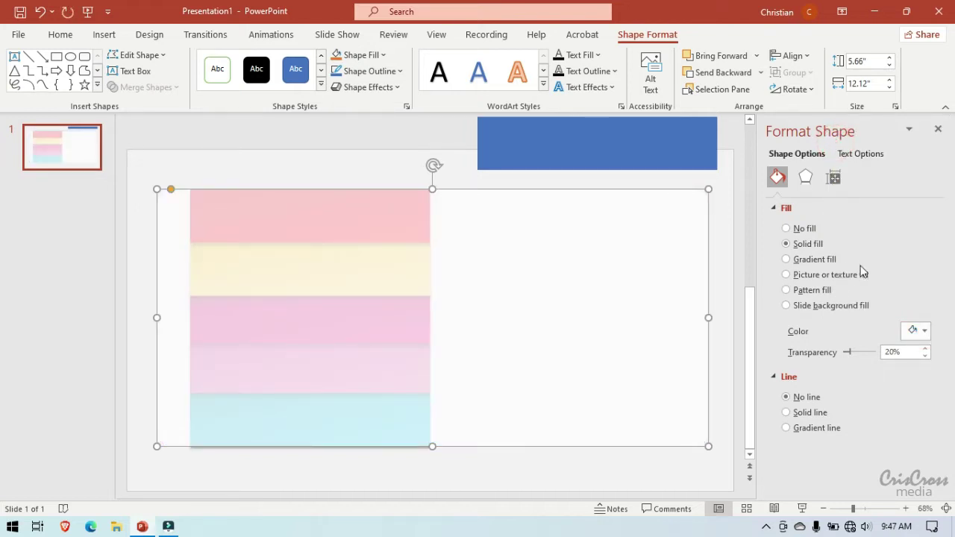
drag(848, 352, 827, 356)
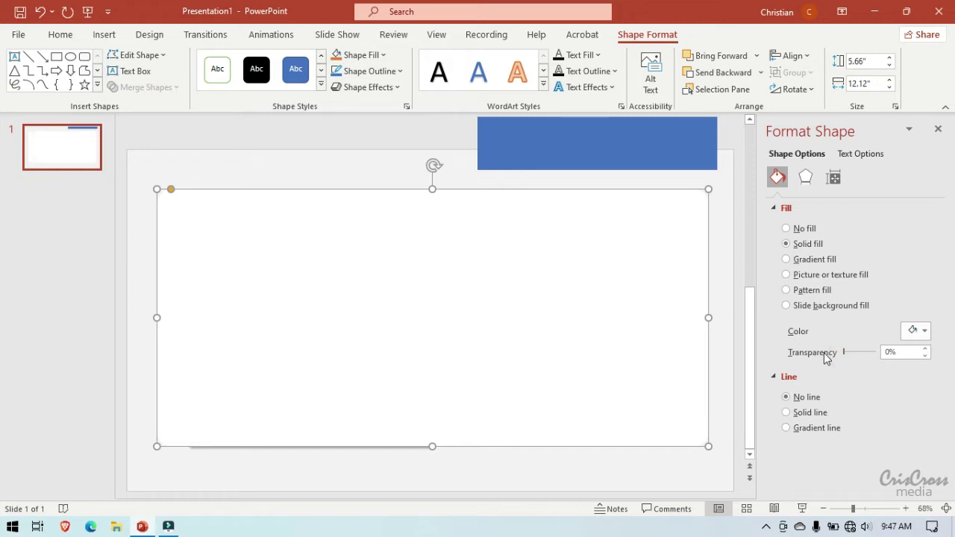
click(805, 180)
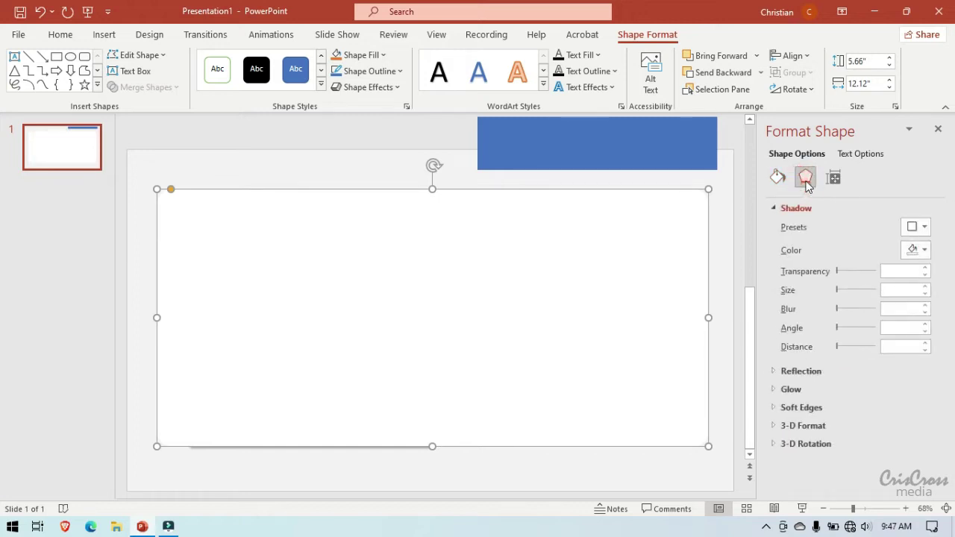
- Apply an Outer Offset drop shadow to the white rectangle, then lift it to uncover the cyan bar
click(920, 227)
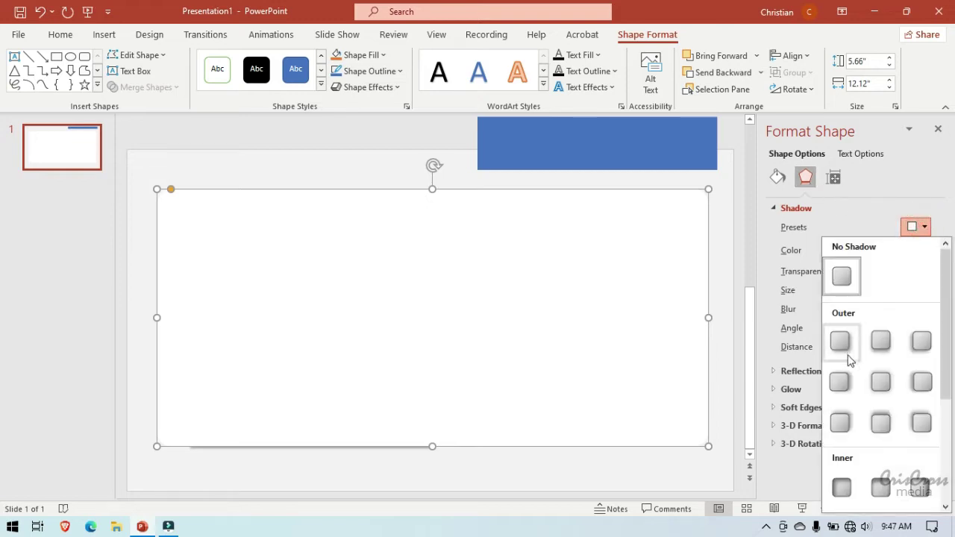
click(840, 382)
click(725, 282)
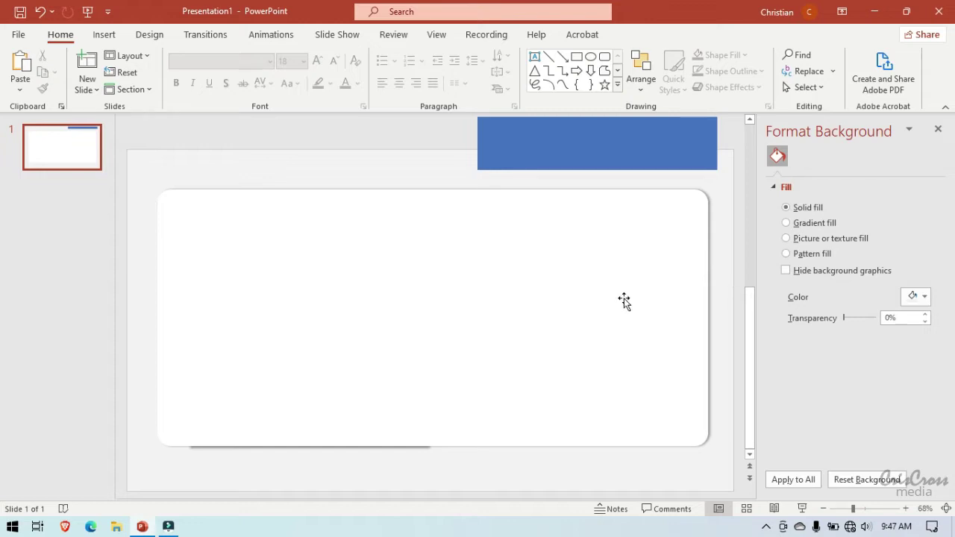
click(464, 294)
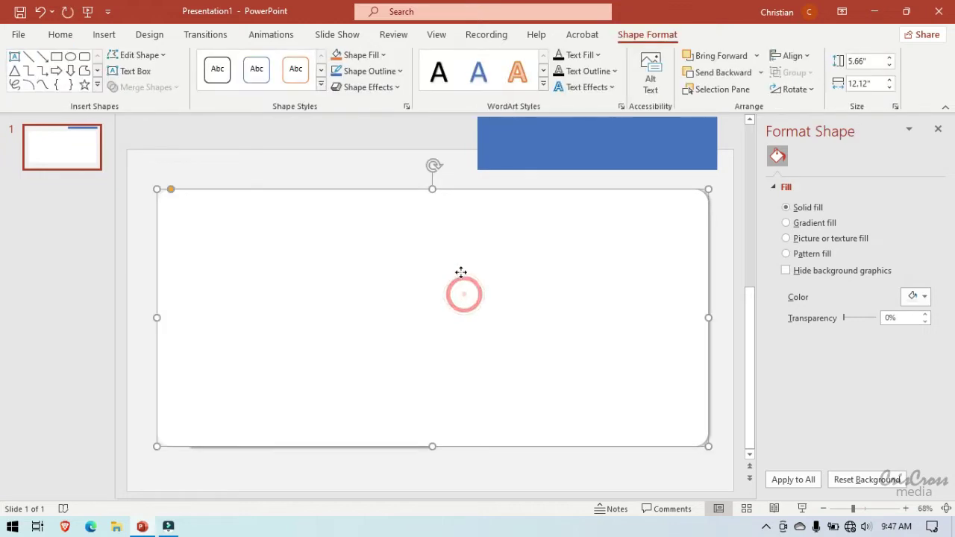
drag(461, 273, 458, 261)
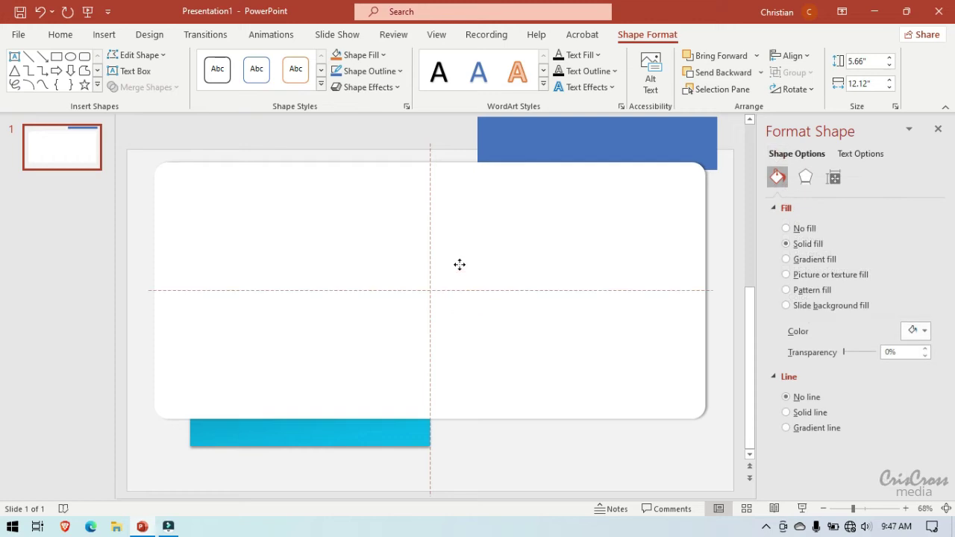
- Set the cyan bar to No Shadow and move the white rectangle back down over the stripes
click(357, 427)
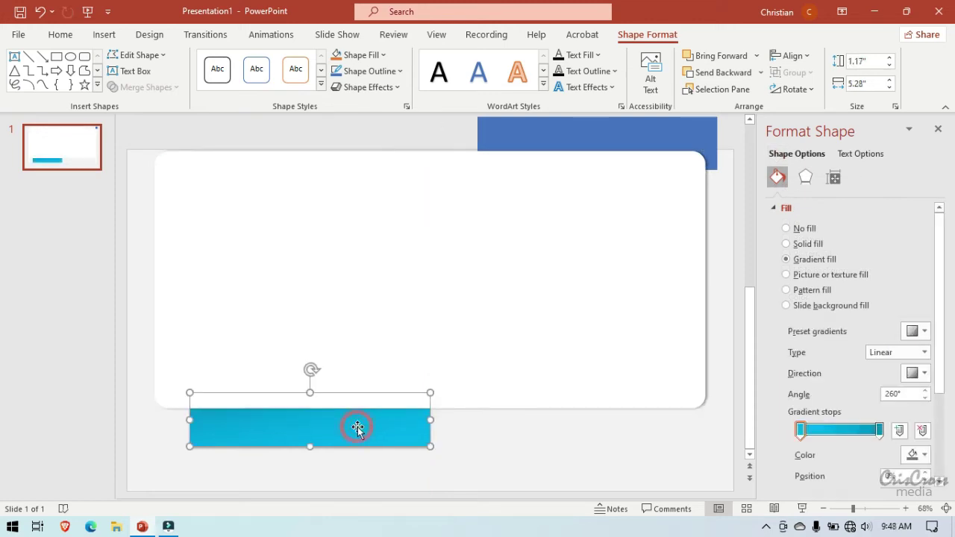
click(805, 182)
click(923, 229)
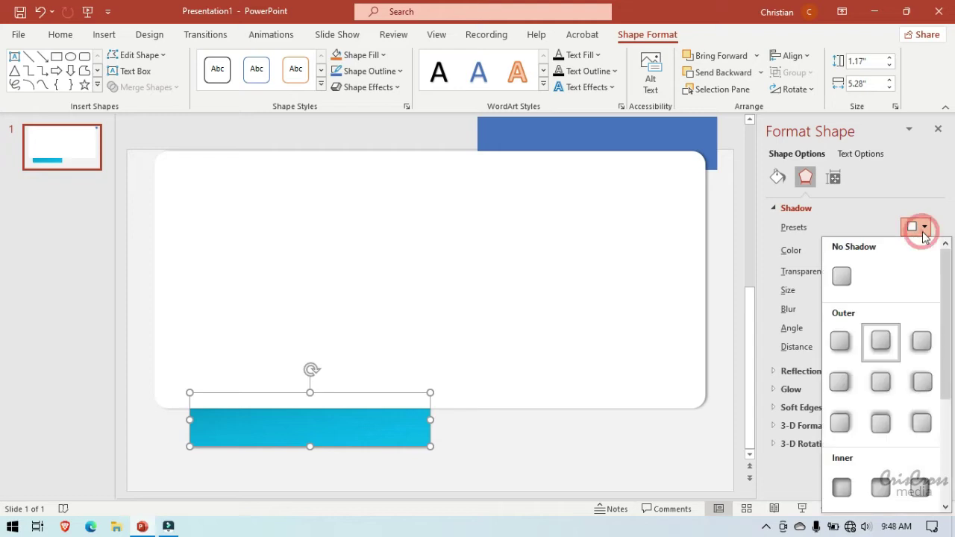
click(845, 289)
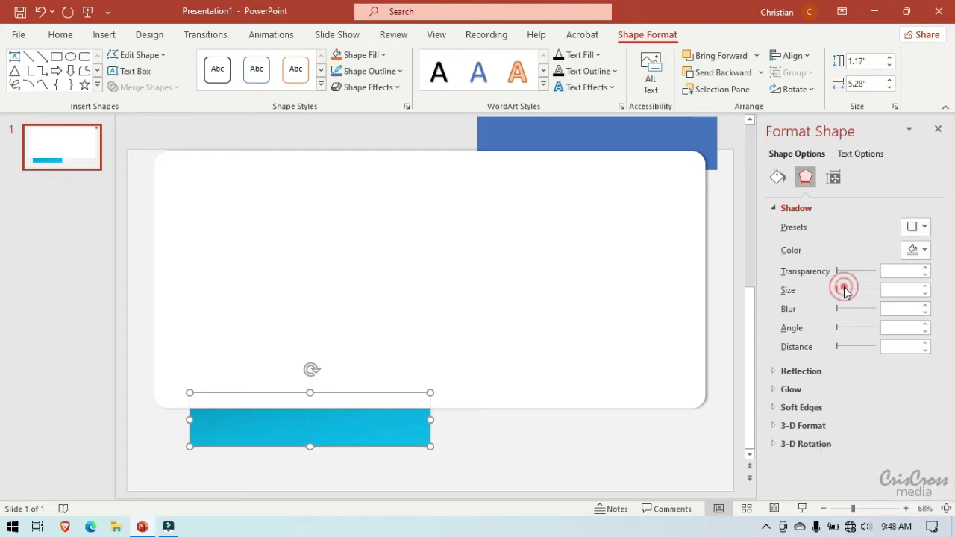
click(445, 274)
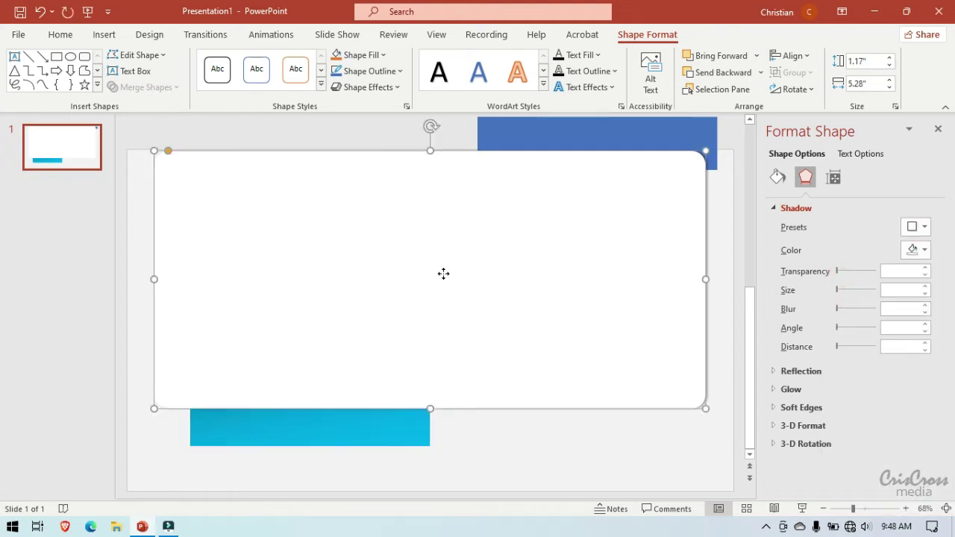
drag(441, 277, 441, 314)
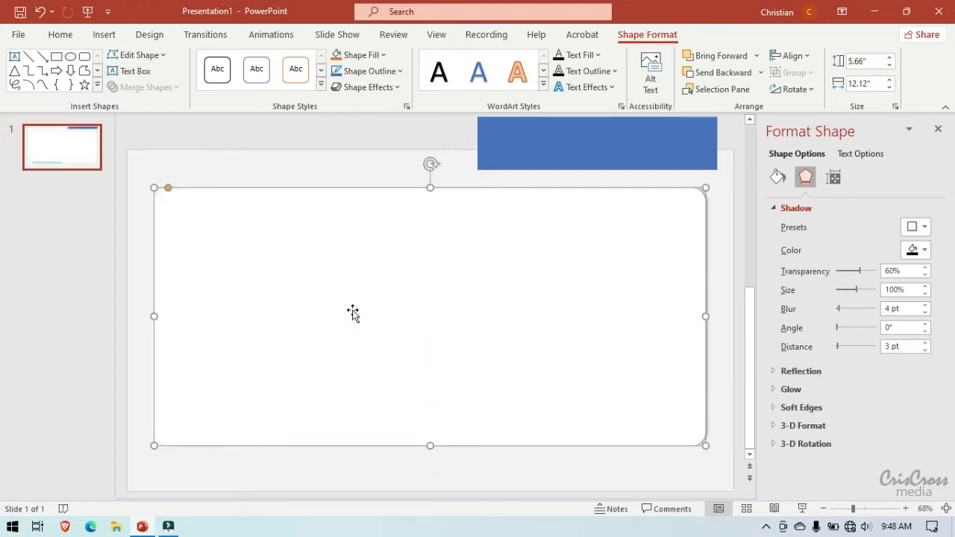
click(316, 173)
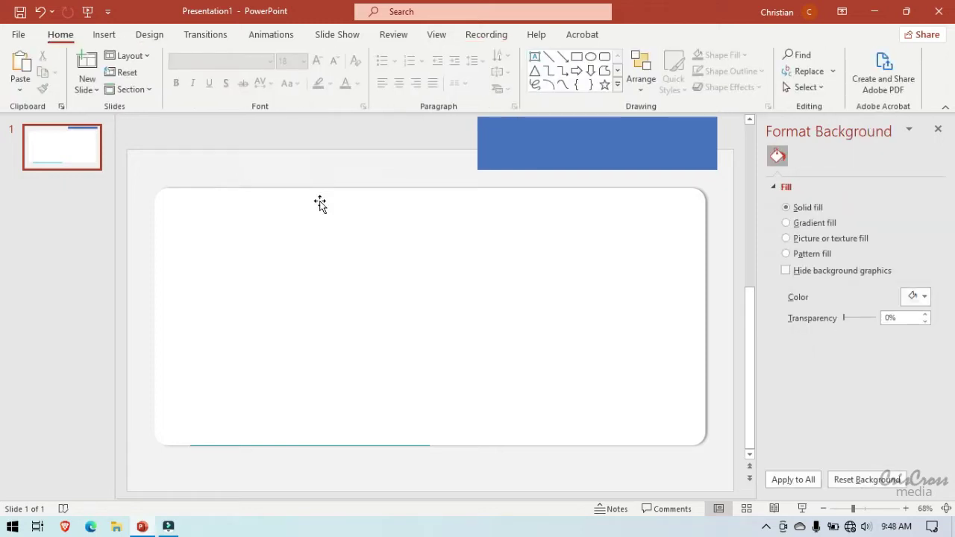
- Adjust the rounded rectangle's bottom edge, then try a background transparency change and revert it to 0%
click(402, 316)
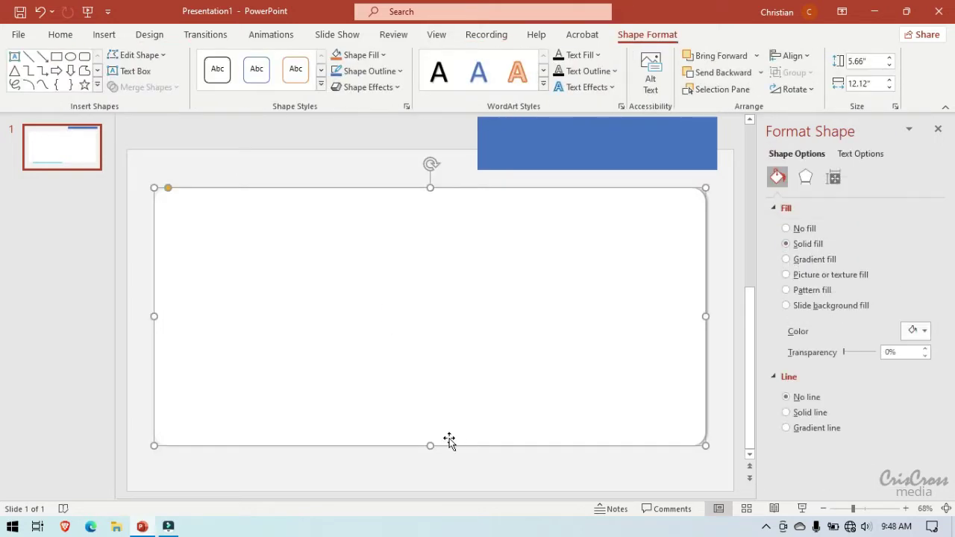
drag(431, 446, 432, 448)
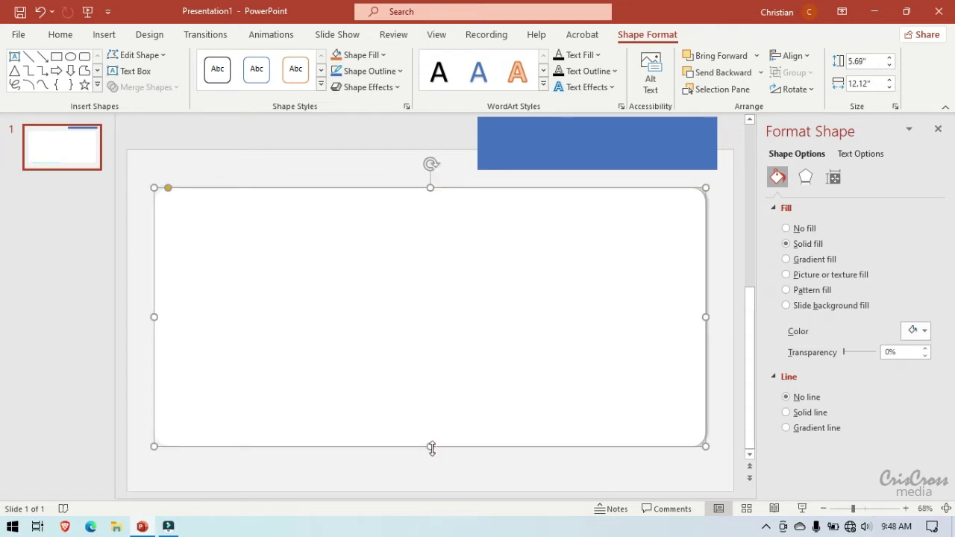
click(376, 177)
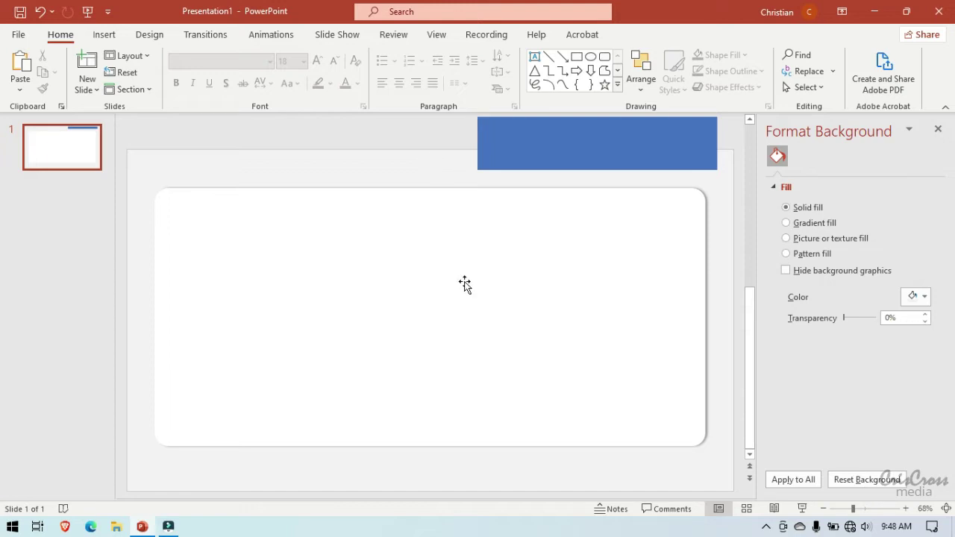
drag(845, 315, 859, 316)
click(595, 306)
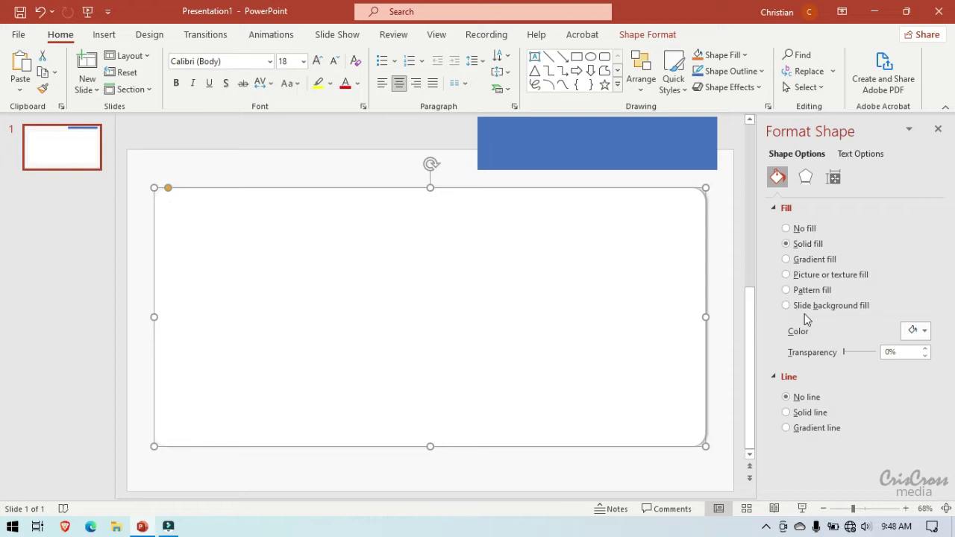
click(722, 275)
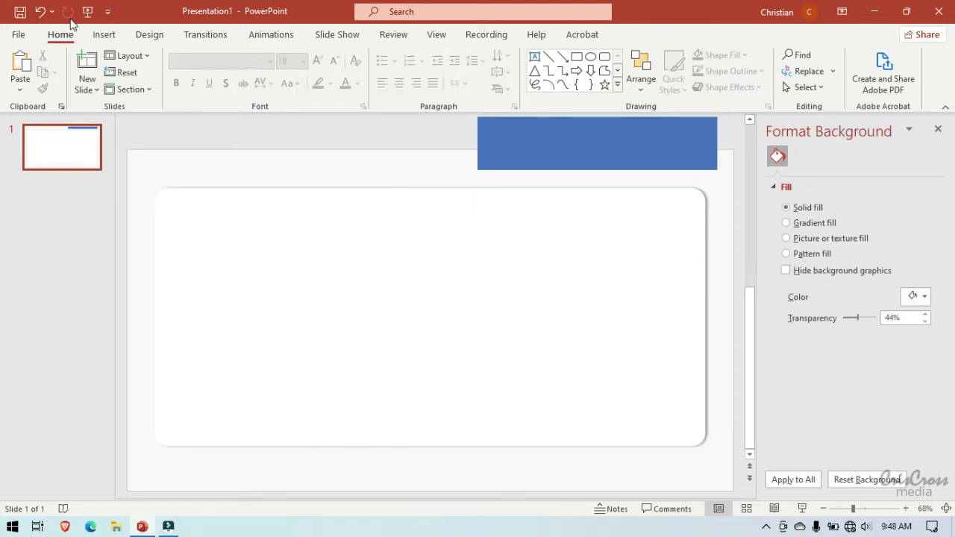
click(41, 12)
drag(858, 319, 840, 319)
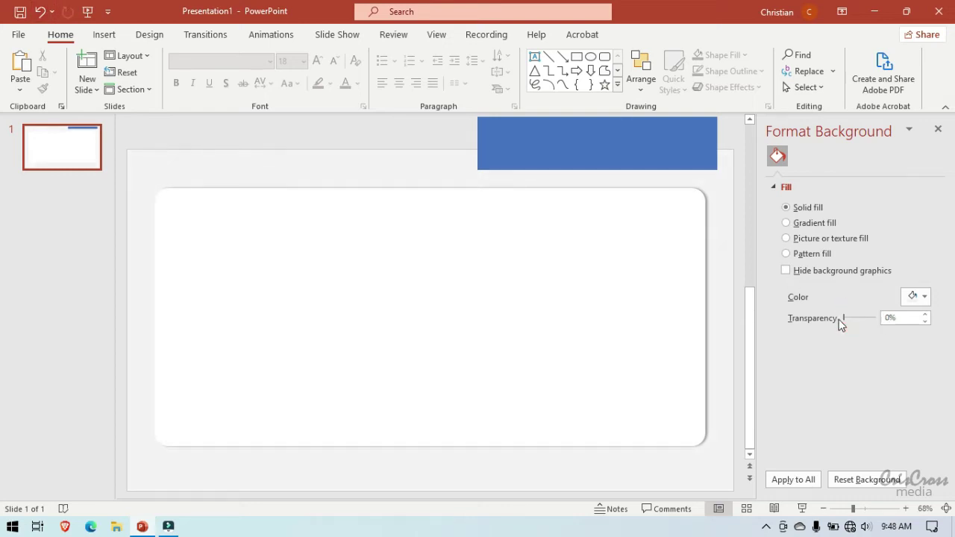
- Give the white rounded rectangle a 16% fill transparency
click(411, 273)
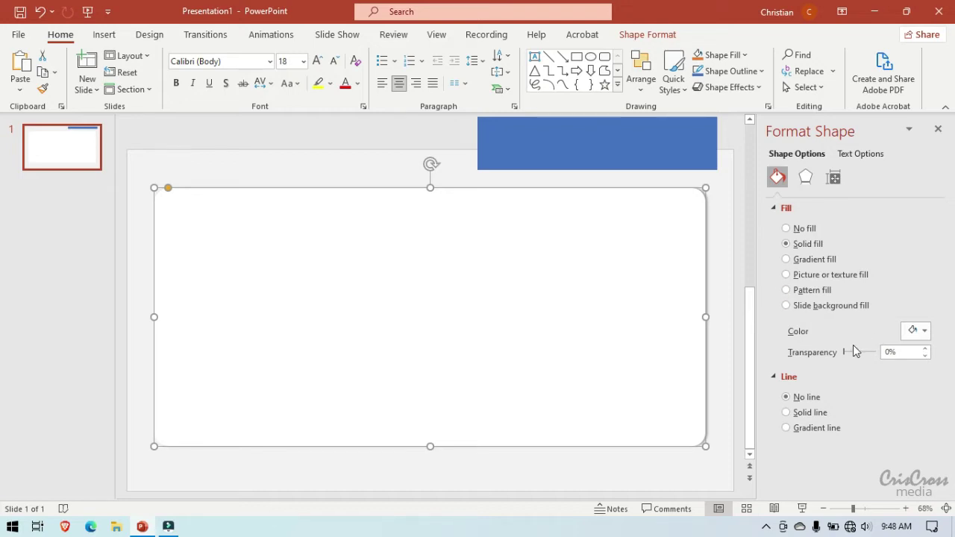
drag(846, 352, 850, 352)
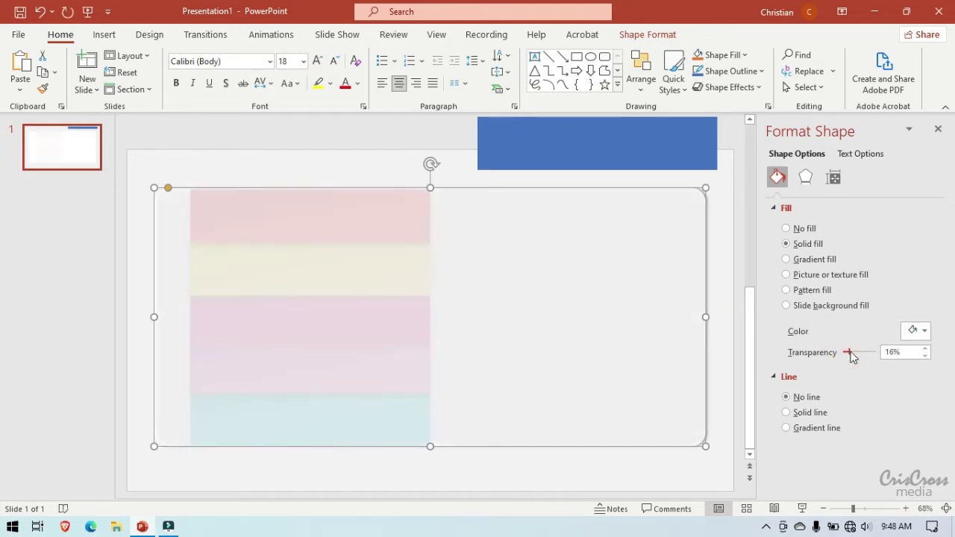
click(346, 165)
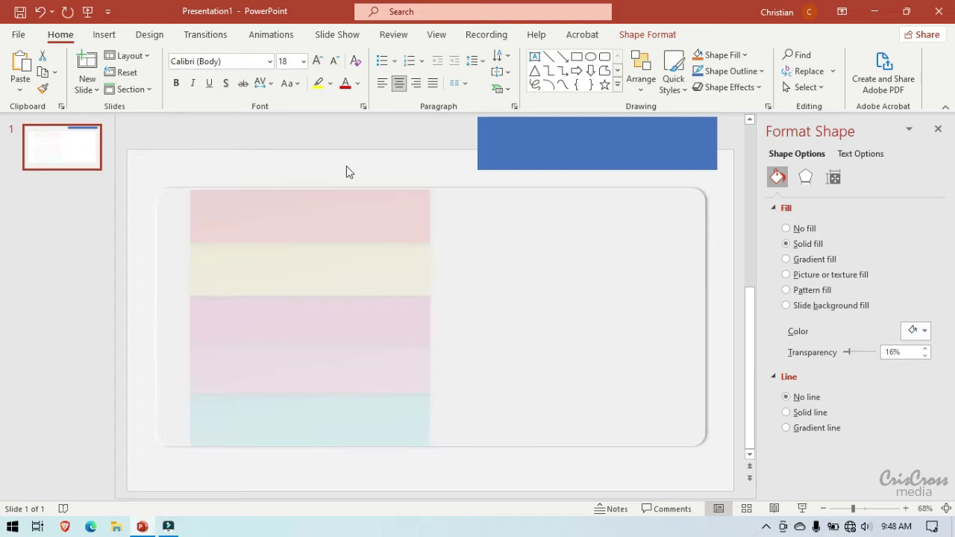
click(335, 225)
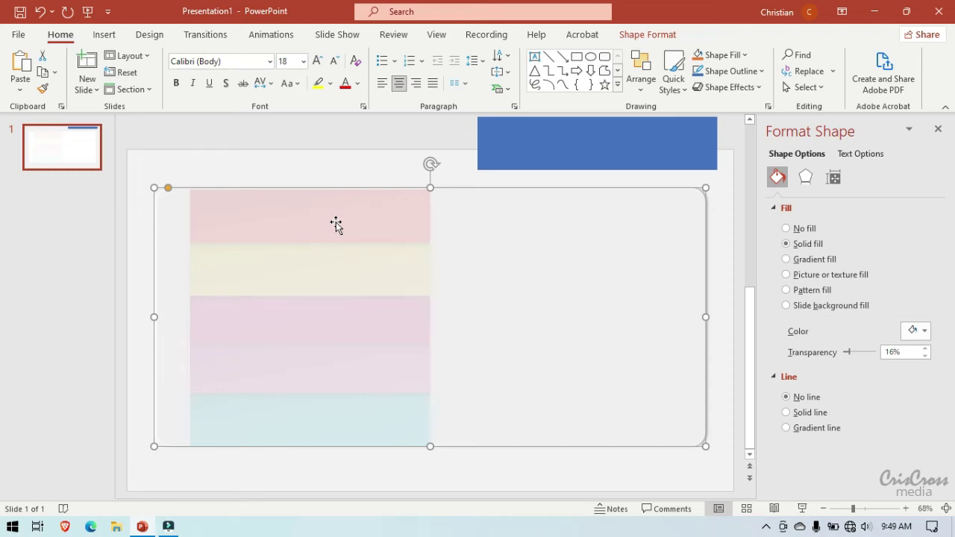
click(104, 35)
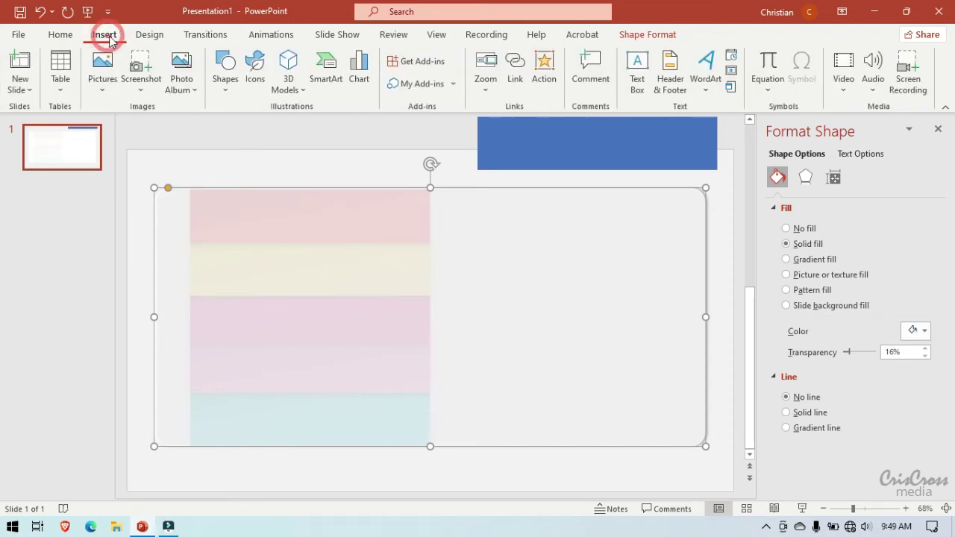
click(226, 82)
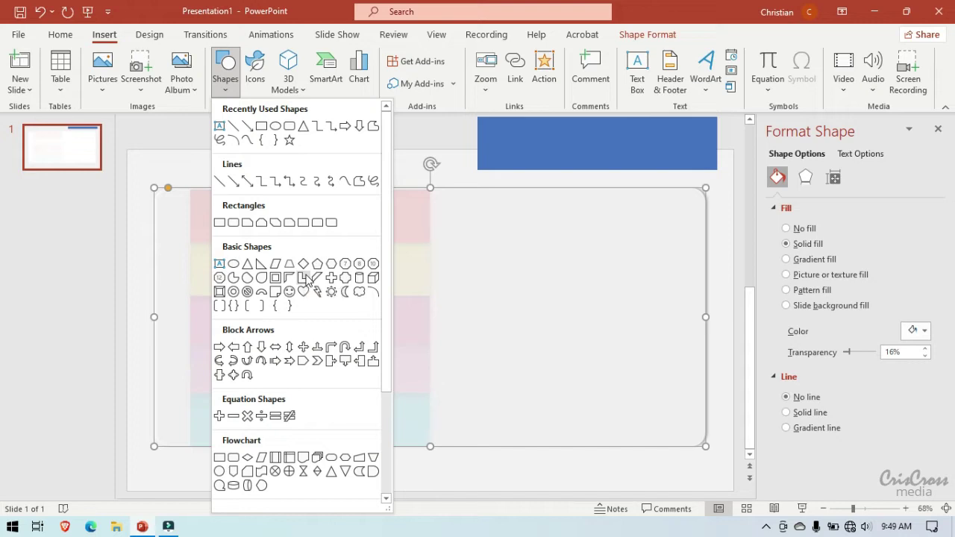
click(306, 277)
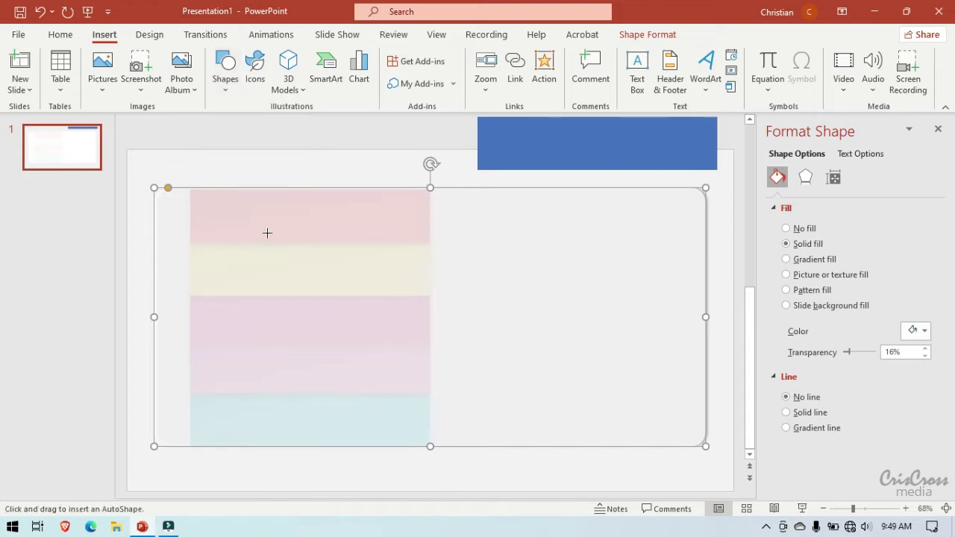
mouse_move(262, 211)
mouse_down()
mouse_move(381, 335)
mouse_move(430, 369)
mouse_up()
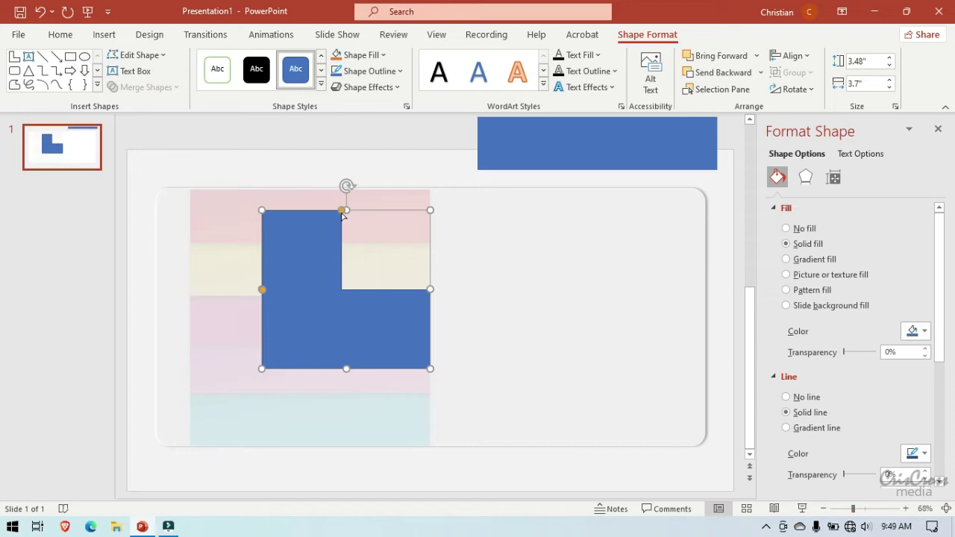
drag(342, 212, 319, 215)
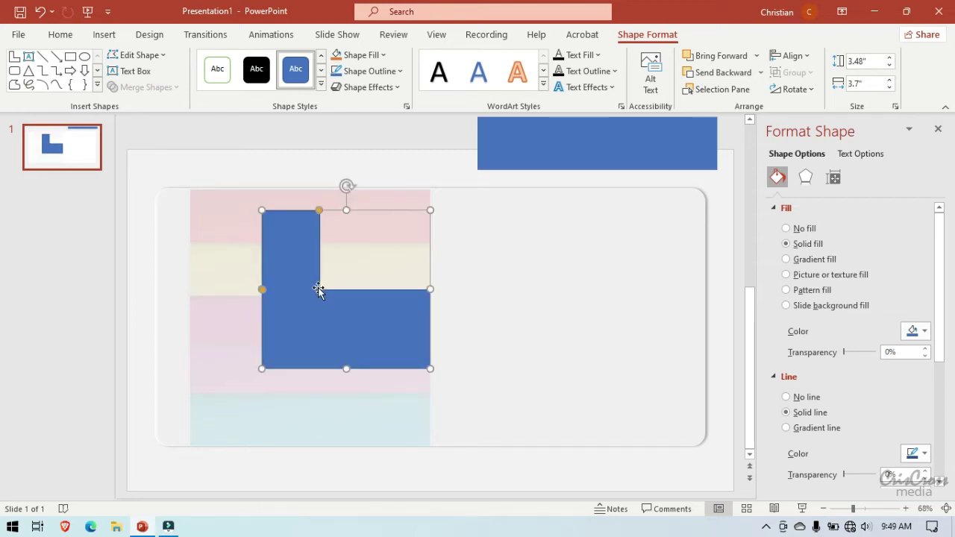
drag(262, 291, 265, 312)
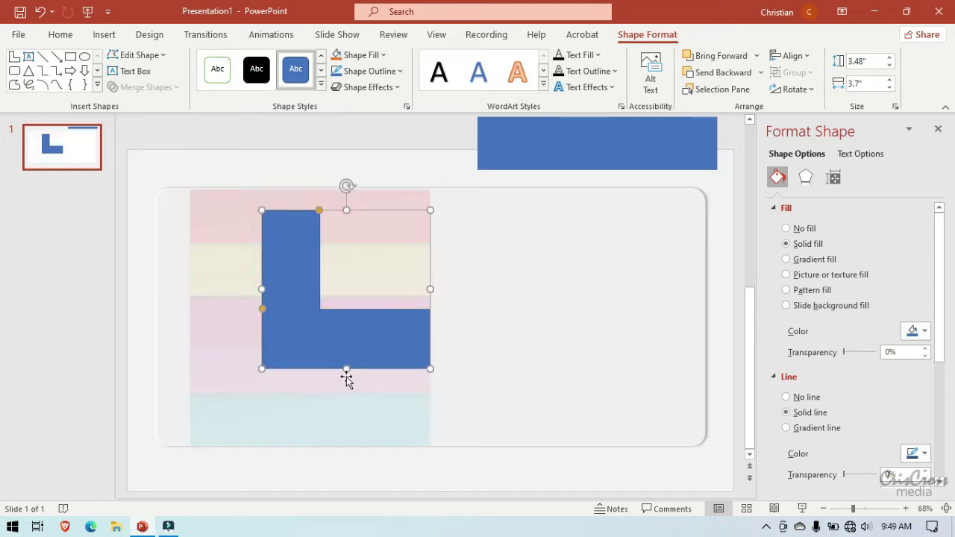
drag(347, 369, 354, 371)
key(Delete)
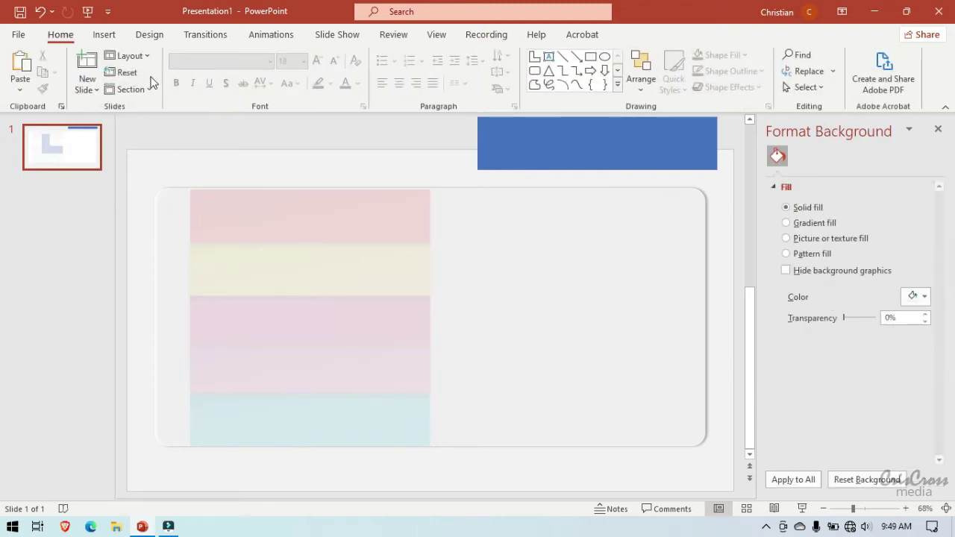
- Draw a Chevron shape from the Shapes gallery over the coloured bands
click(103, 34)
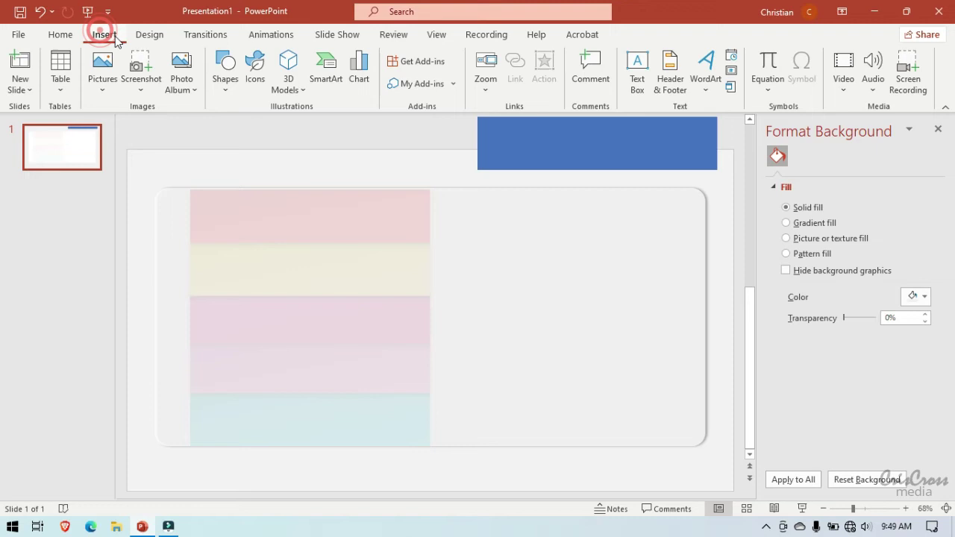
click(222, 88)
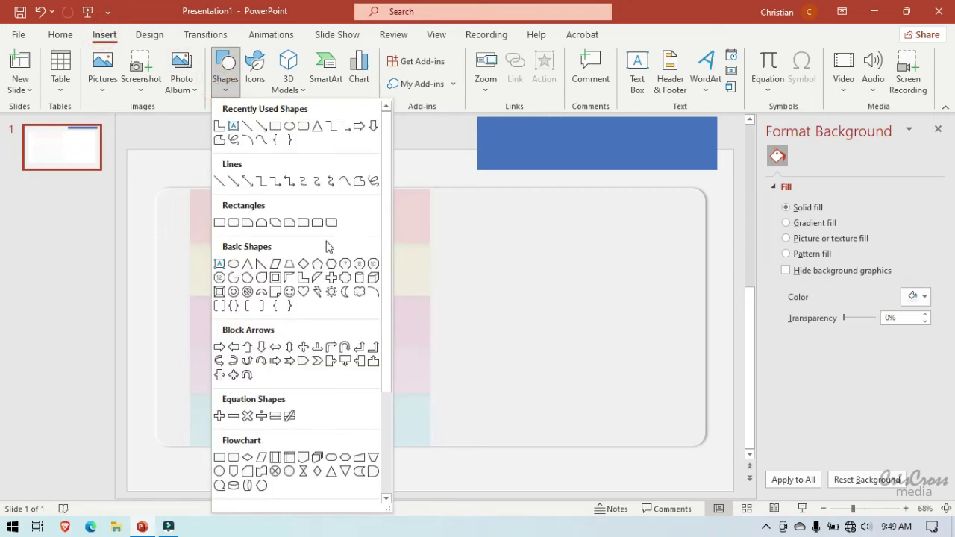
click(317, 361)
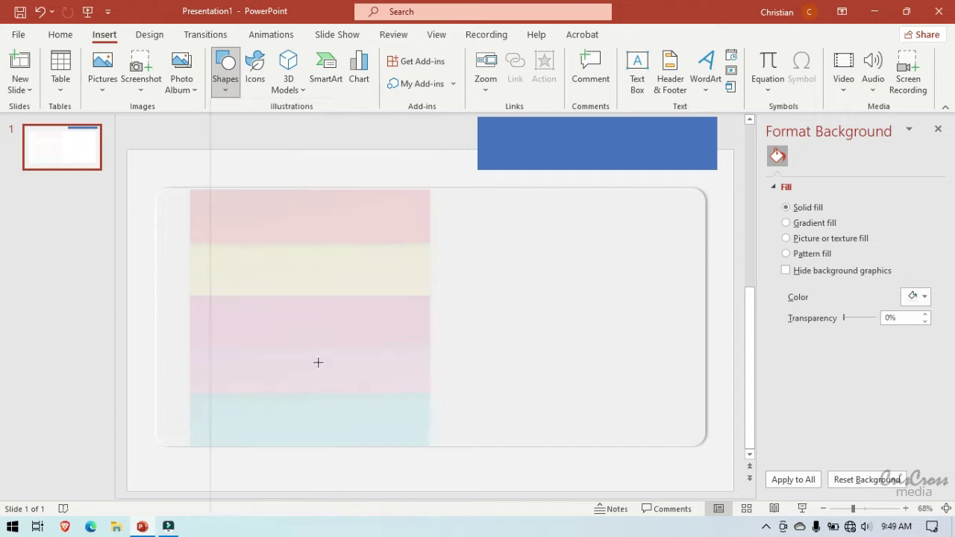
drag(267, 250, 364, 419)
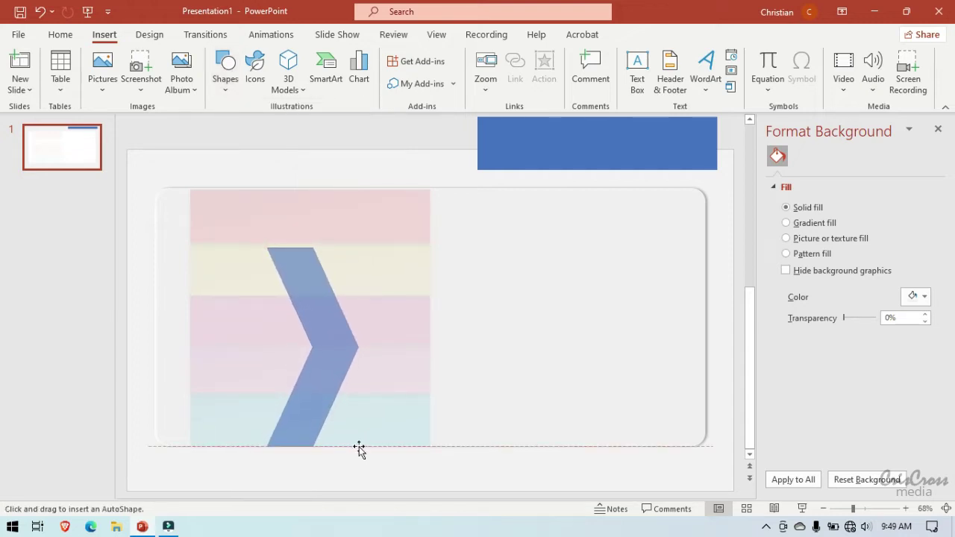
drag(363, 420, 358, 446)
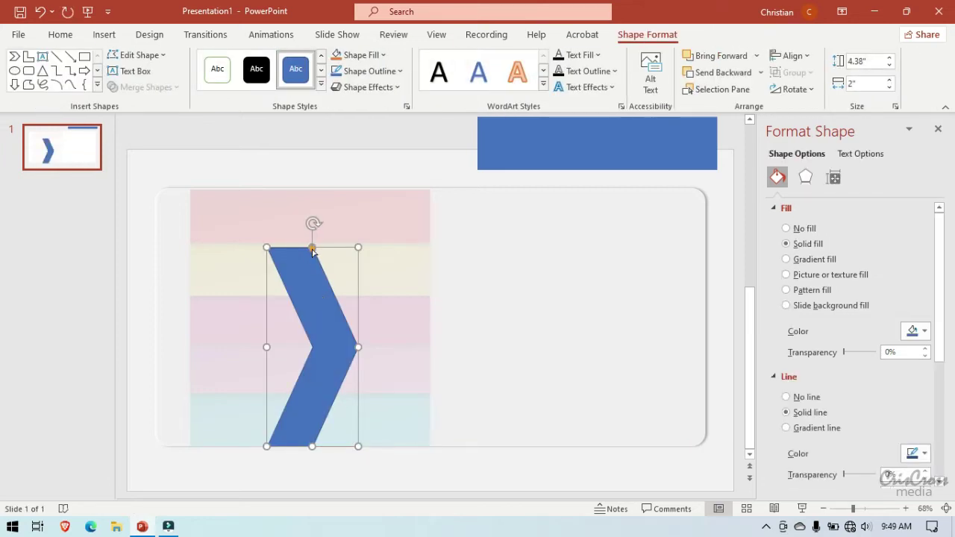
mouse_move(312, 287)
mouse_down()
mouse_move(302, 240)
mouse_move(288, 232)
mouse_up()
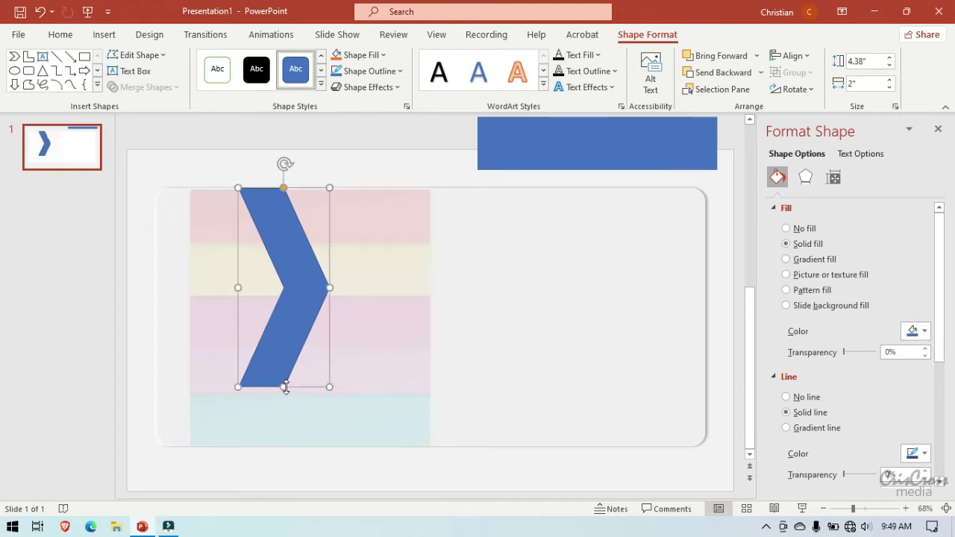
key(Delete)
- Resize the chevron to about 5.81" by 1.92" with thinner arms, aligned to the rectangle's top and left side
drag(285, 386, 283, 446)
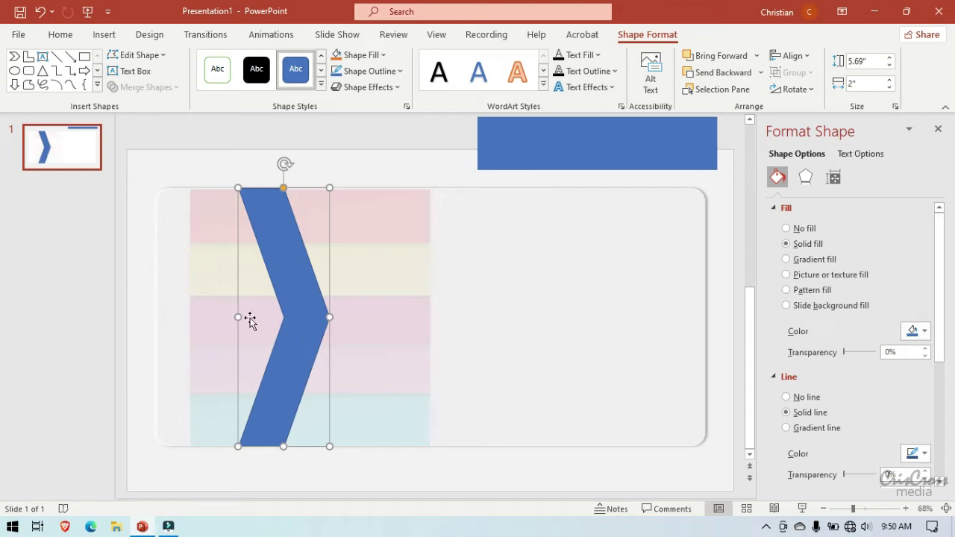
drag(239, 317, 219, 315)
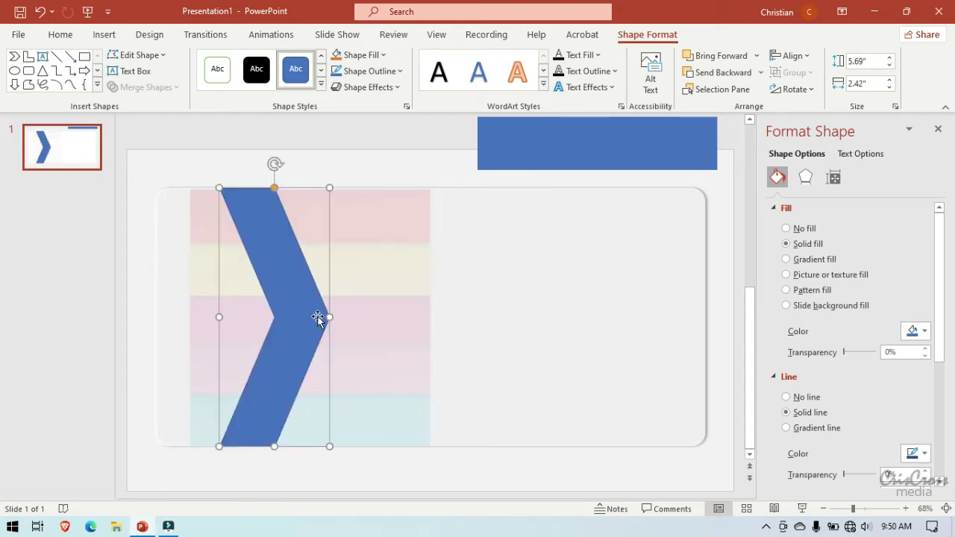
drag(327, 318, 307, 318)
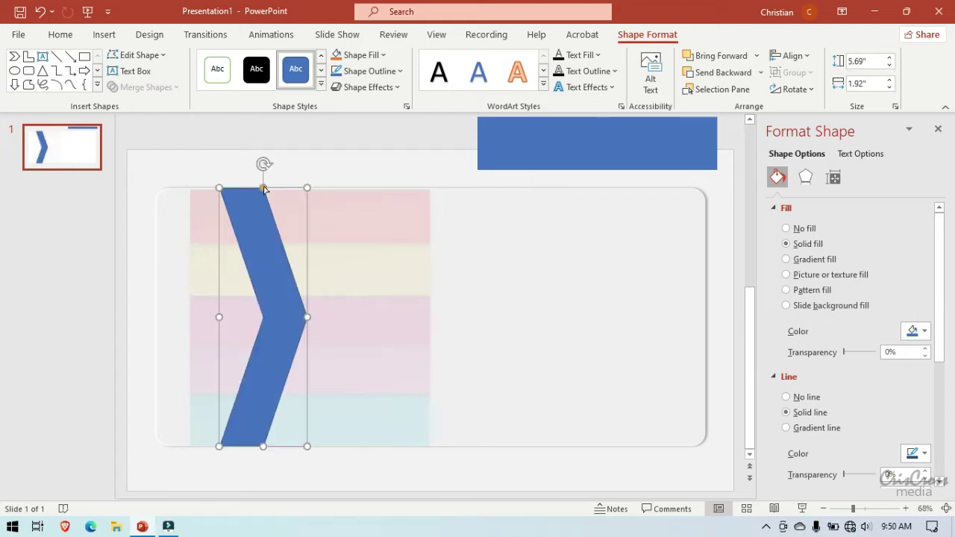
drag(265, 189, 281, 193)
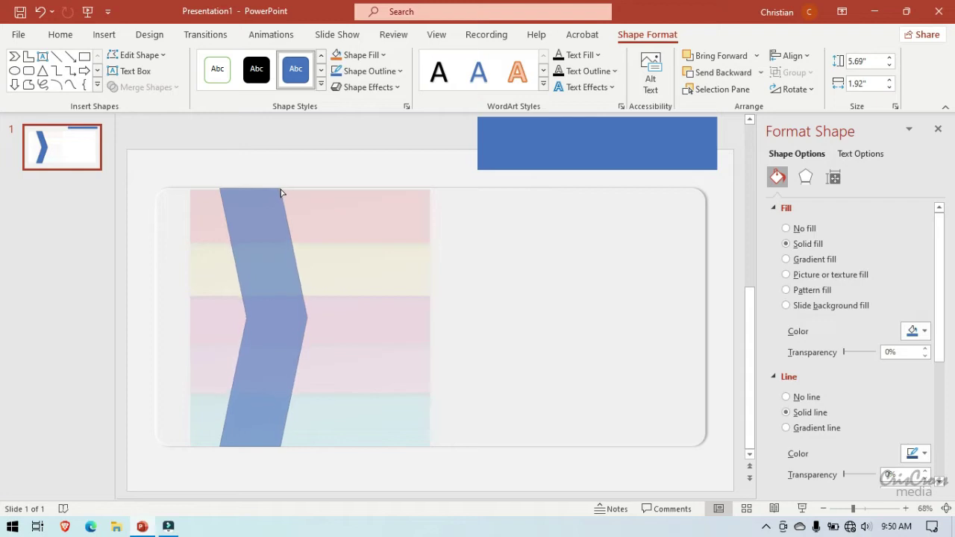
drag(282, 194, 283, 194)
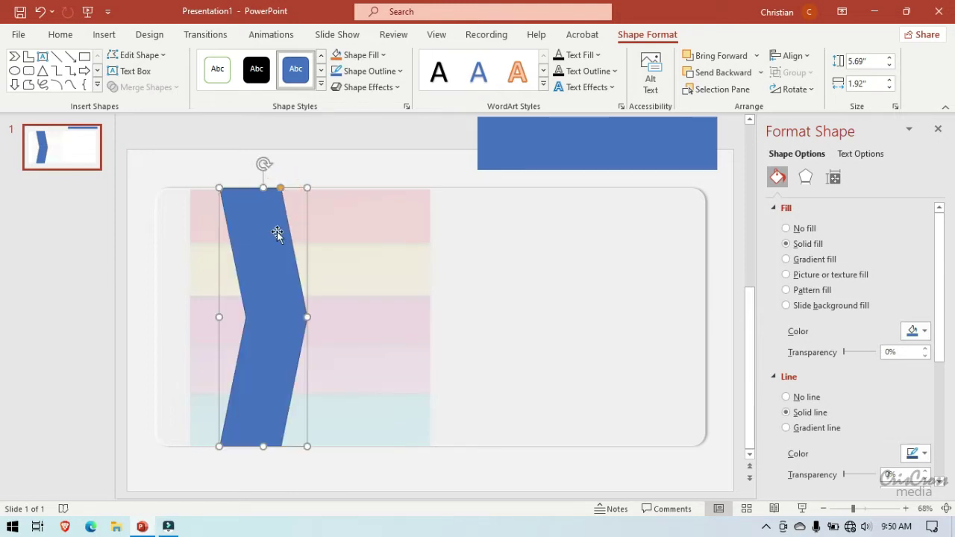
drag(274, 264, 257, 267)
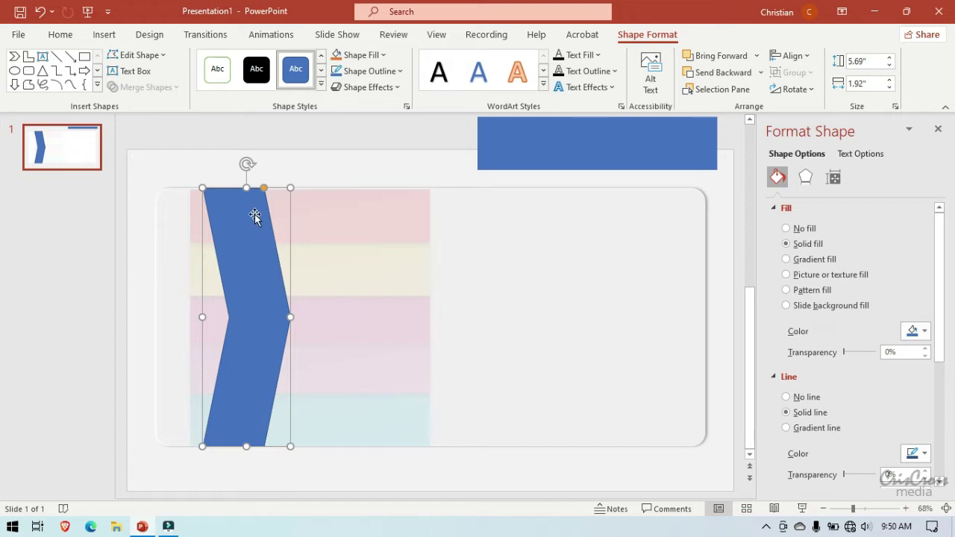
drag(247, 186, 247, 183)
key(ctrl+Down)
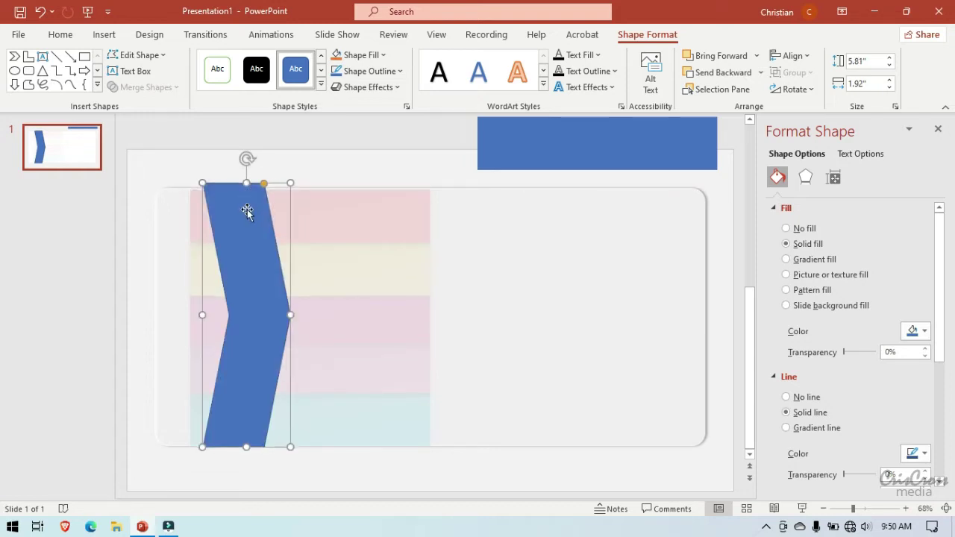
key(ctrl+Down)
key(ctrl+Down)
key(ctrl+Down)
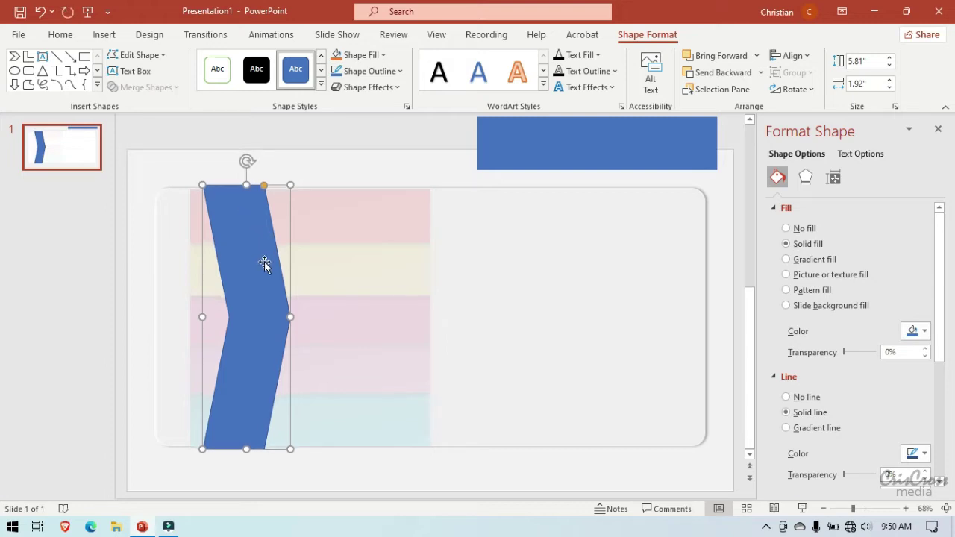
key(ctrl+Right)
key(ctrl+Right)
key(ctrl+Right)
key(ctrl+Right)
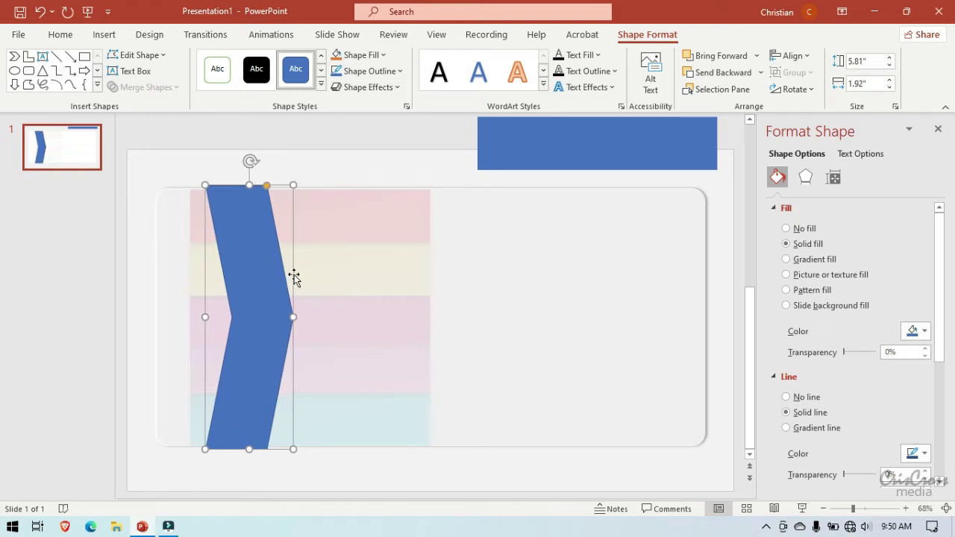
click(343, 466)
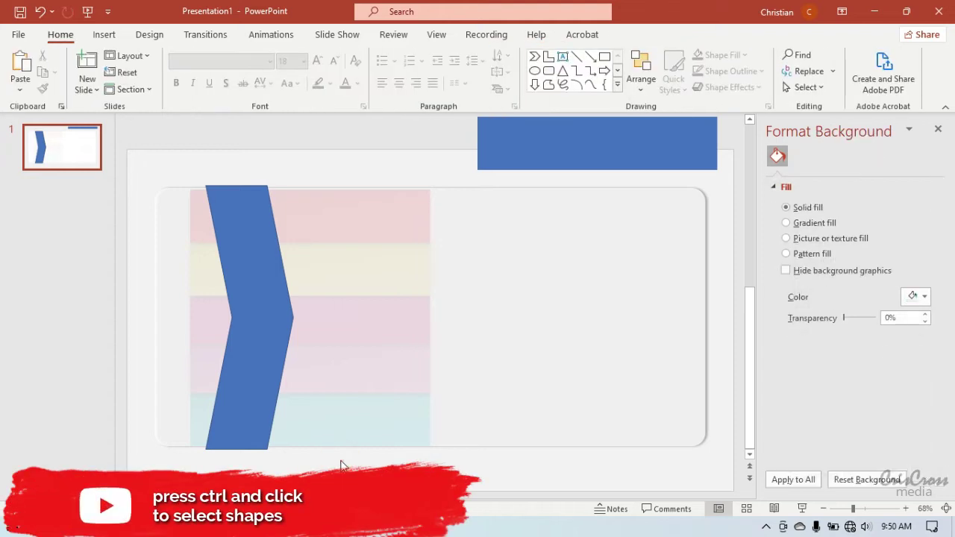
- Fragment the rounded rectangle with the chevron using Merge Shapes > Fragment
click(360, 390)
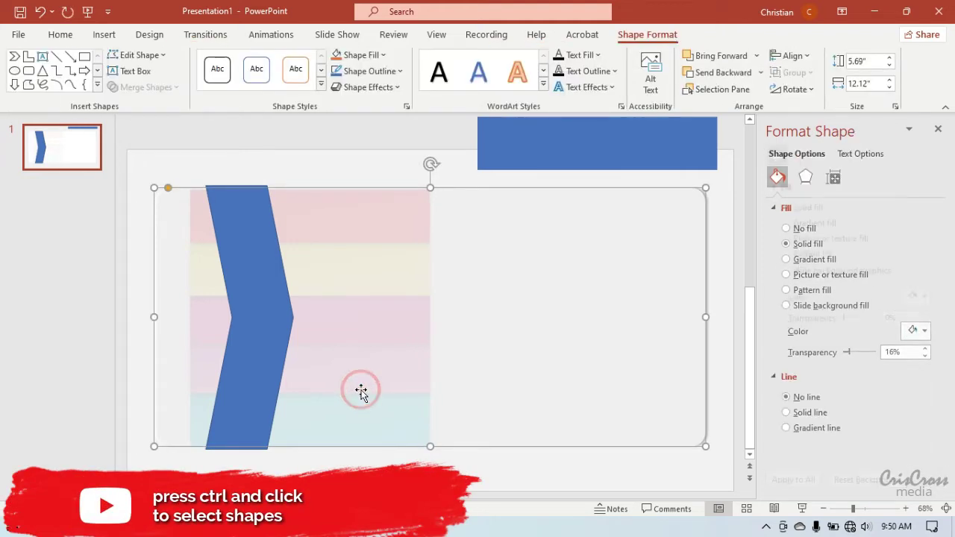
ctrl+click(270, 379)
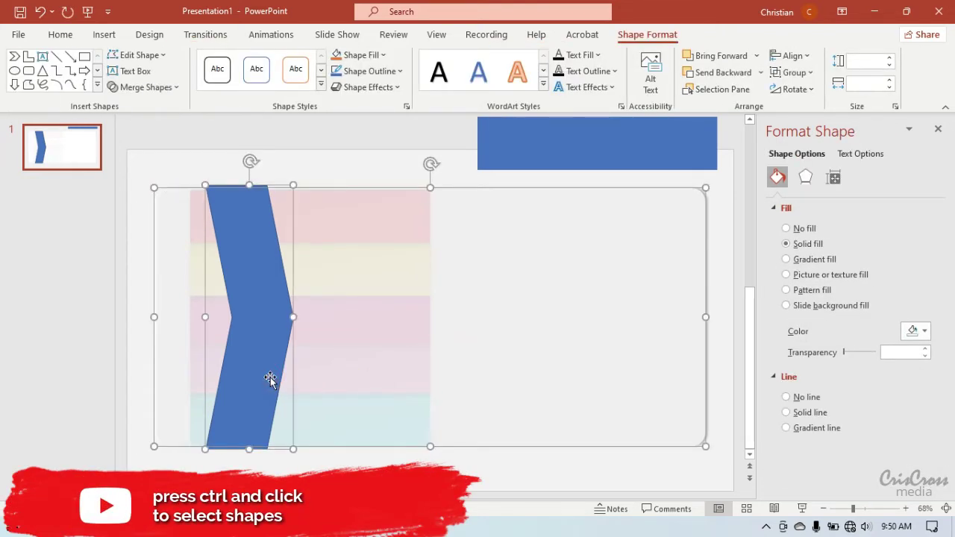
click(176, 90)
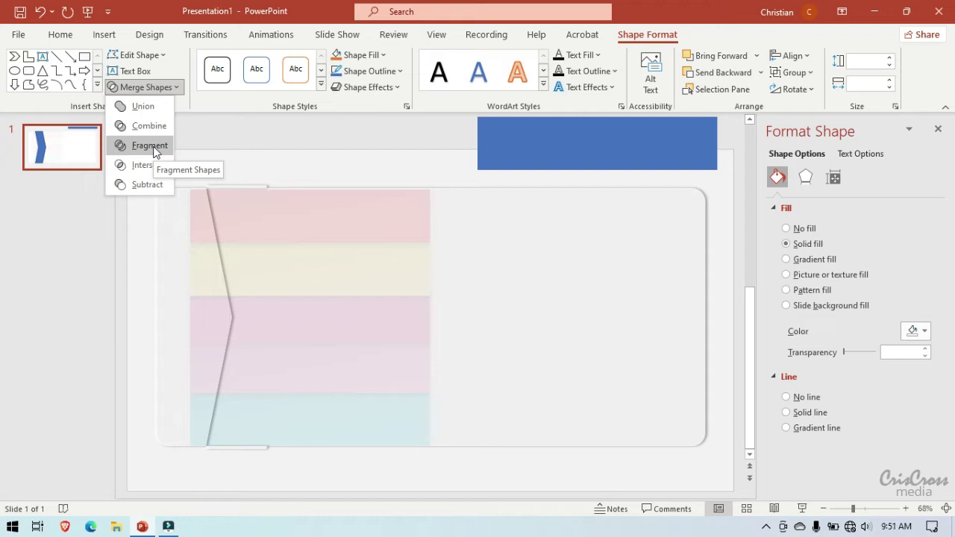
click(153, 149)
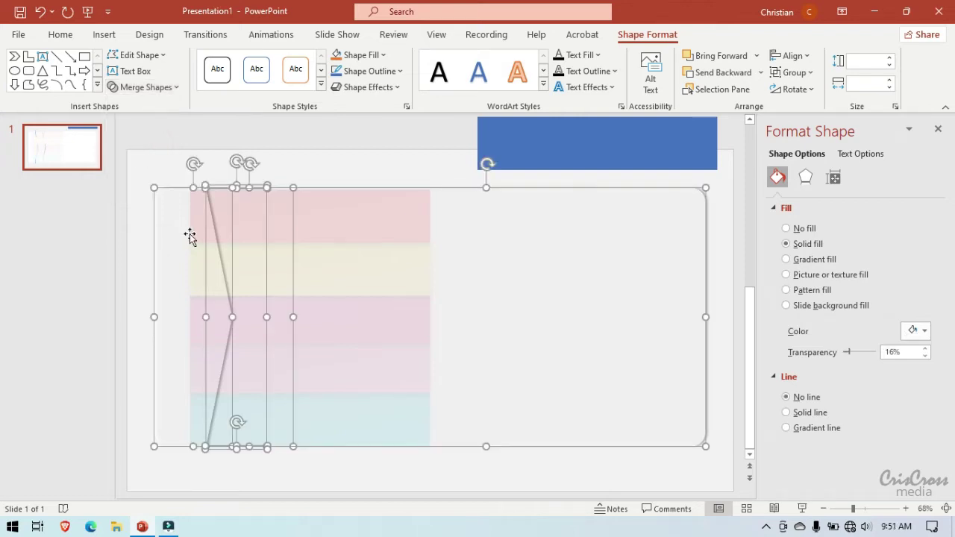
click(341, 170)
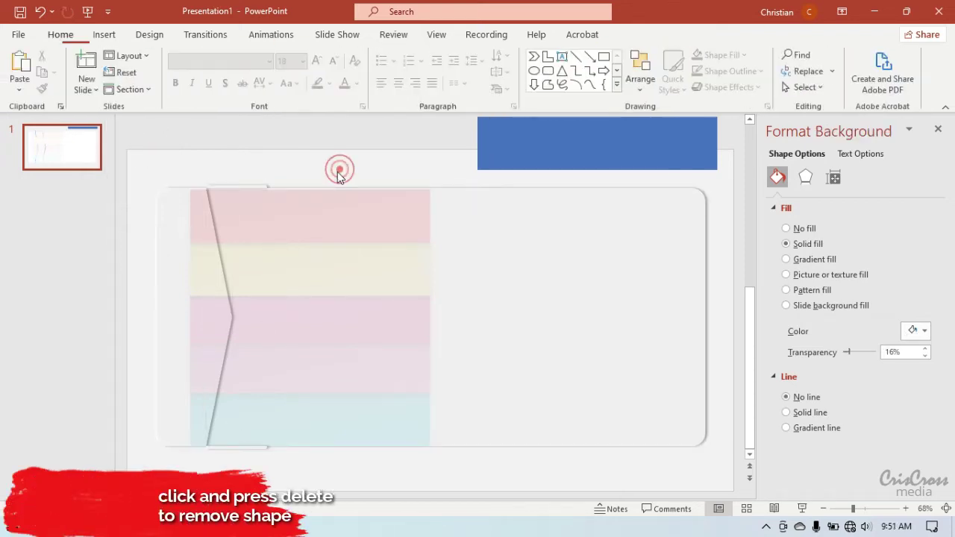
- Delete the middle chevron fragment plus the slivers above the red band and below the cyan band
click(195, 270)
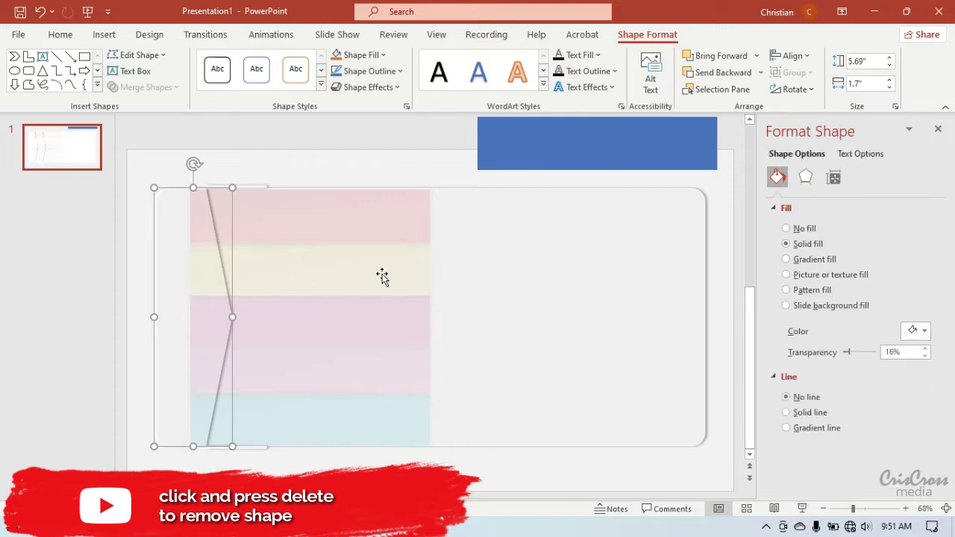
click(268, 296)
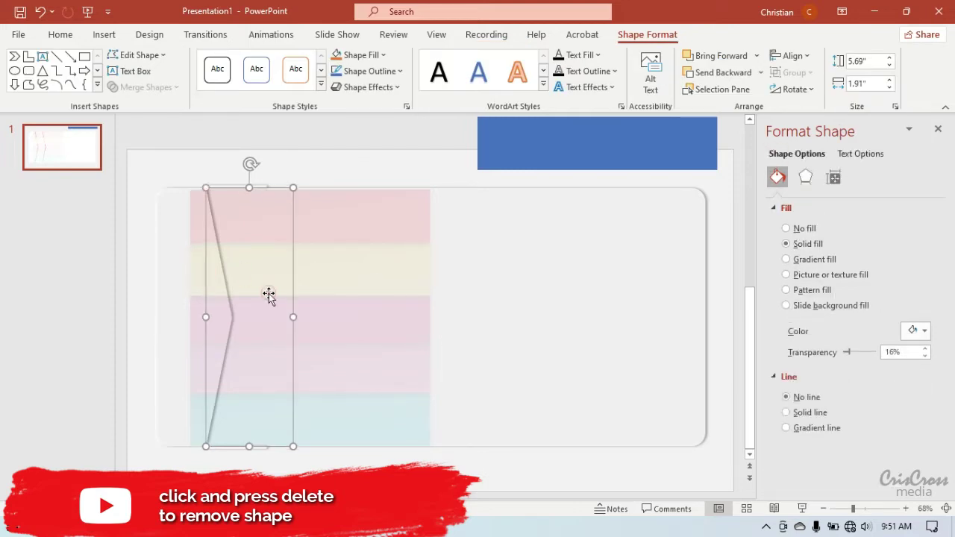
key(Delete)
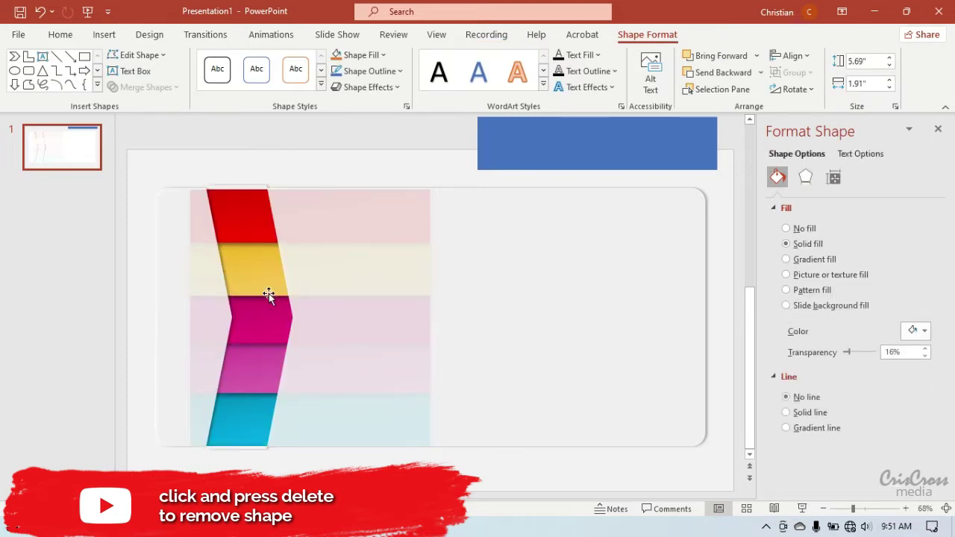
click(256, 187)
key(Delete)
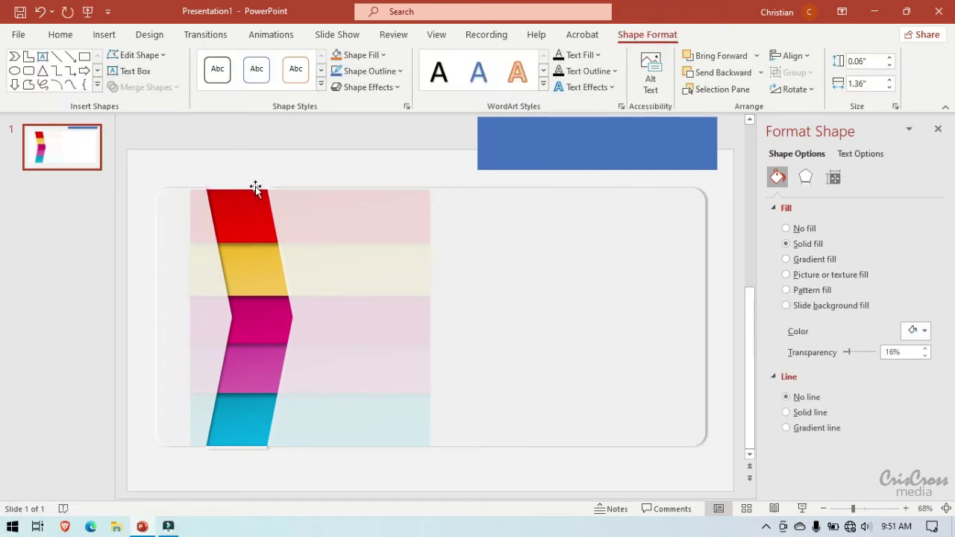
click(231, 451)
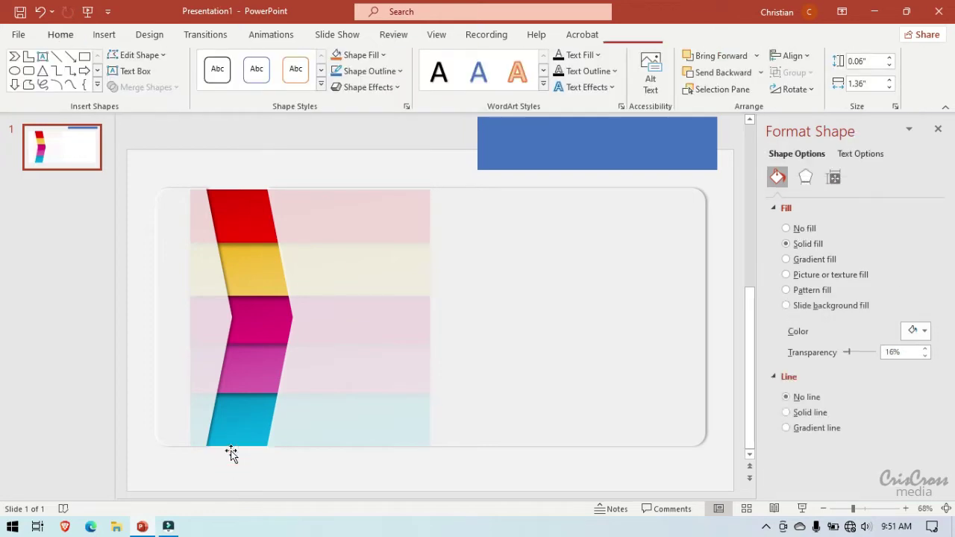
key(Delete)
click(190, 413)
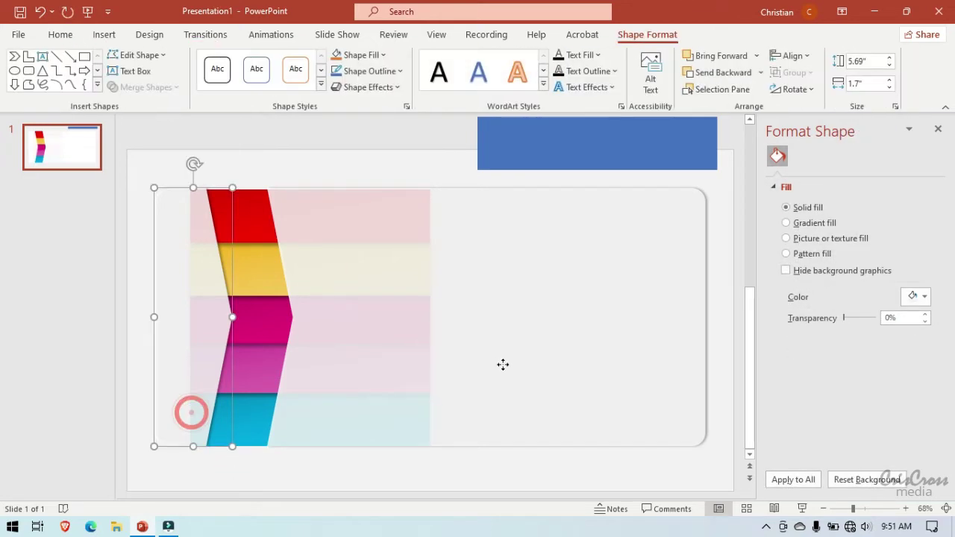
- Set the left white piece and the rounded rectangle piece to 0% transparency
drag(849, 352, 848, 351)
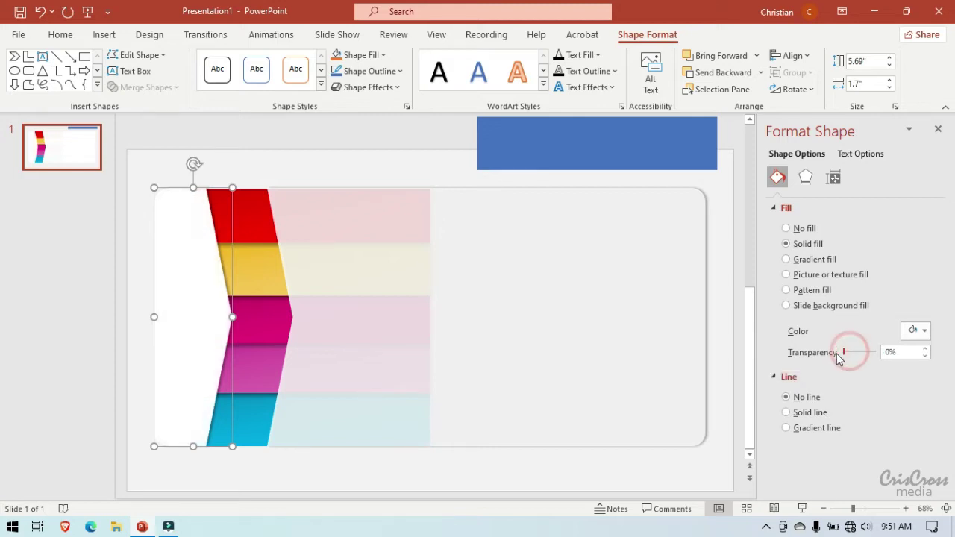
click(582, 337)
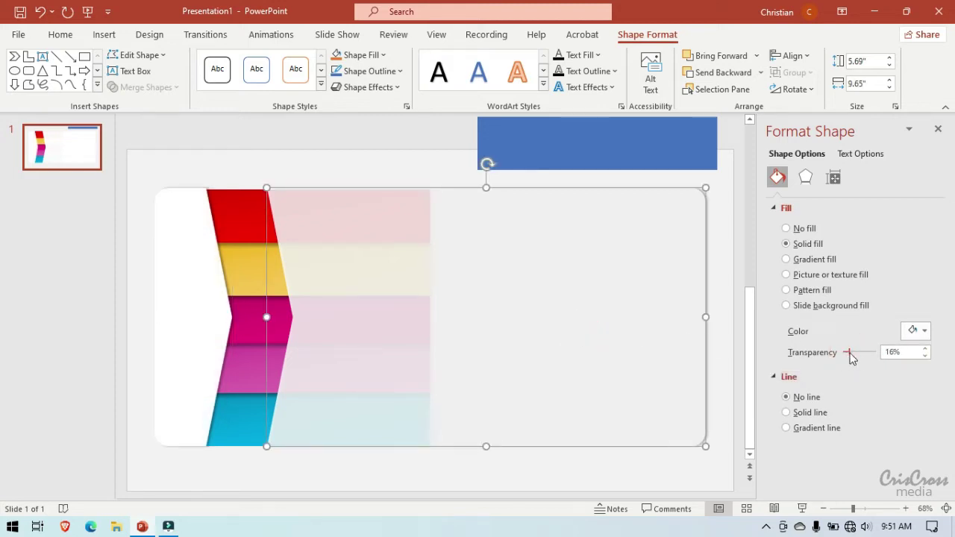
drag(848, 354, 839, 357)
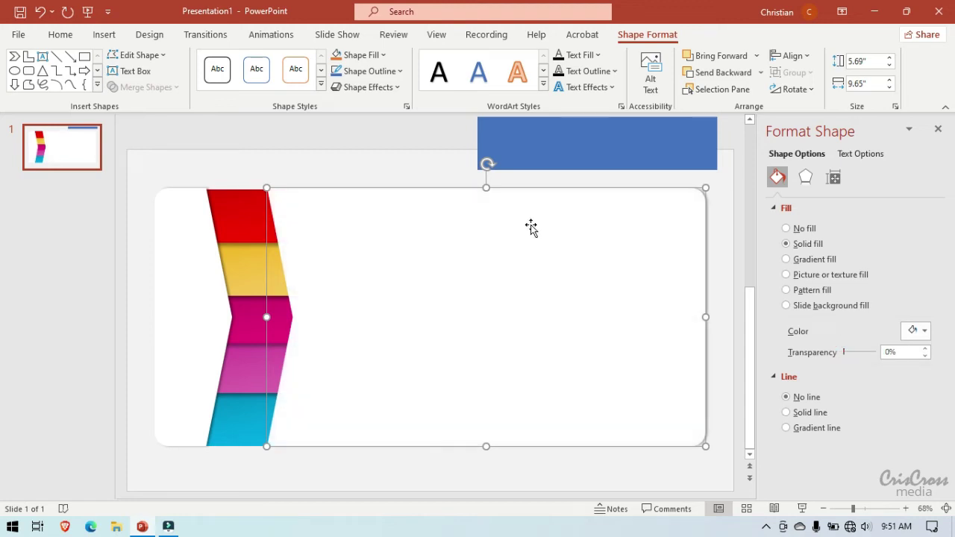
click(387, 166)
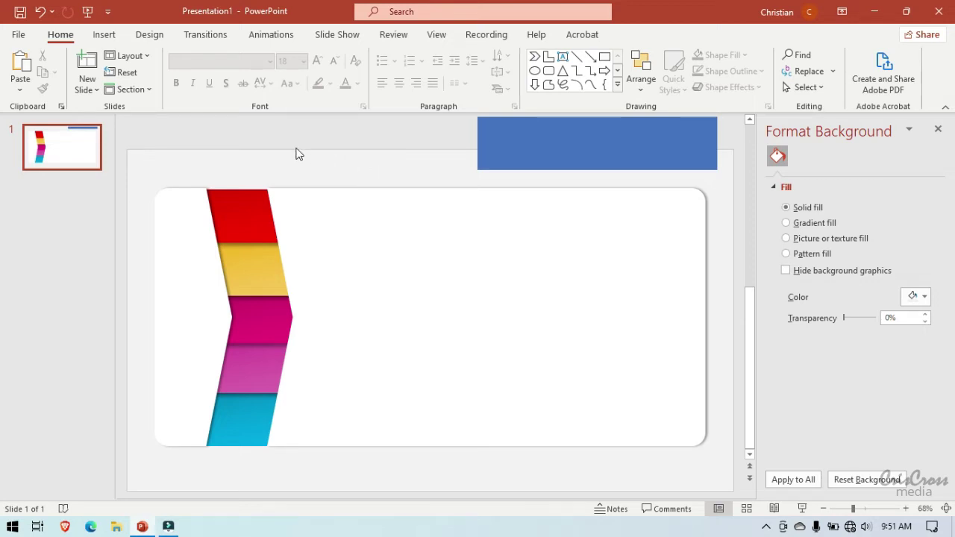
- Insert a text box reading 01 on the red band
click(104, 35)
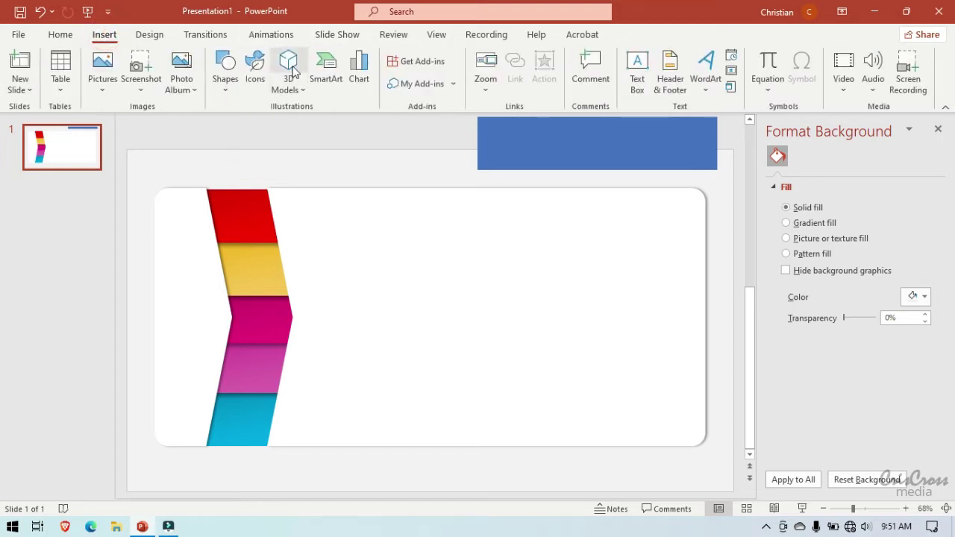
click(632, 64)
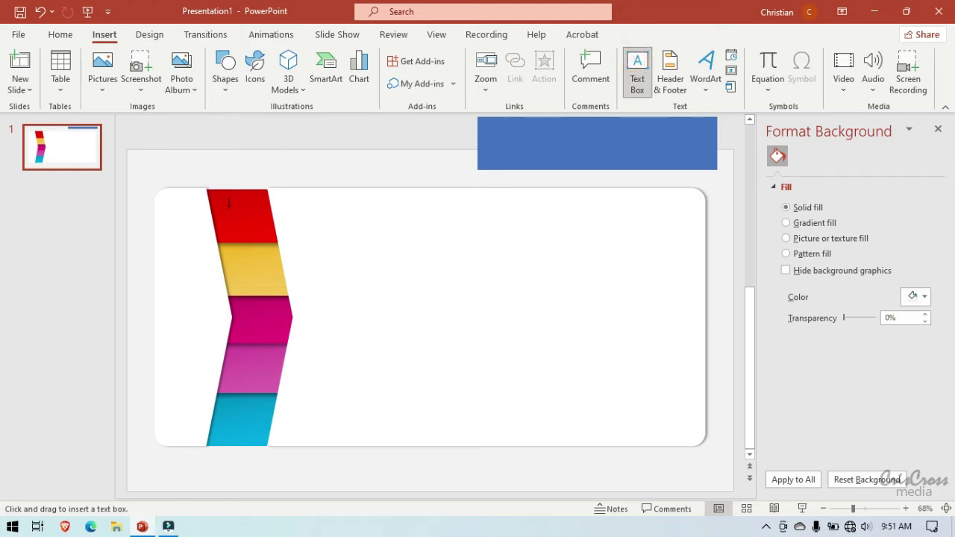
drag(215, 200, 264, 233)
text(01)
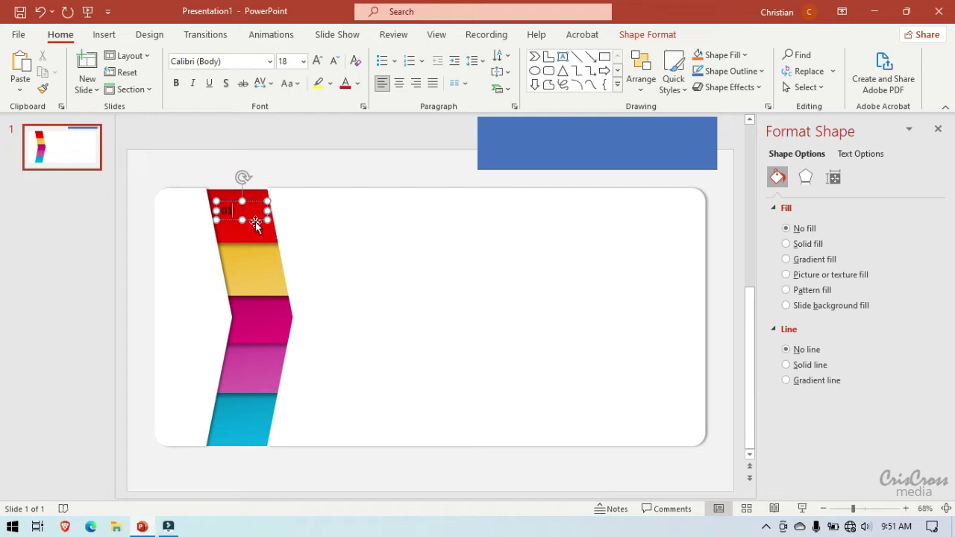
click(271, 61)
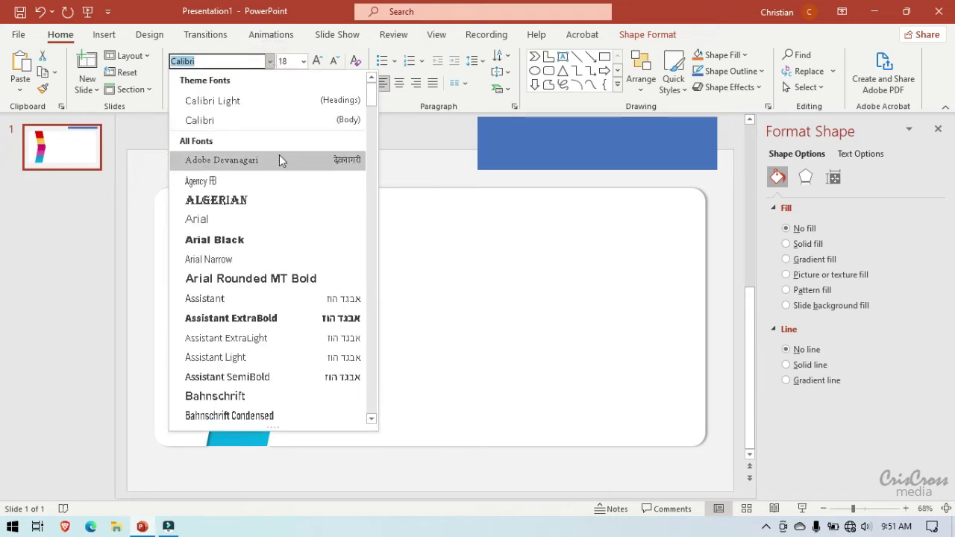
- Make the 01 label white Bahnschrift at 48 pt and centre it on the red band
click(267, 390)
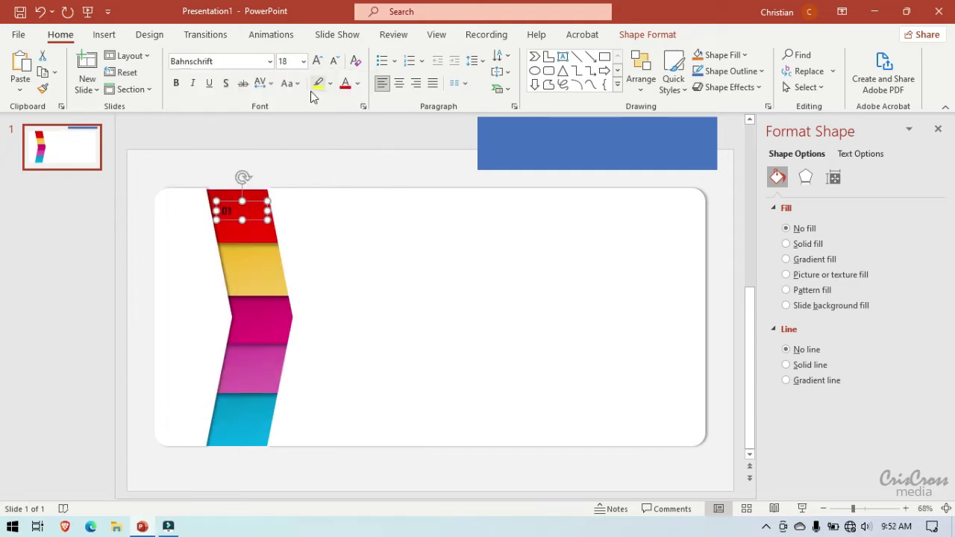
click(357, 87)
click(345, 118)
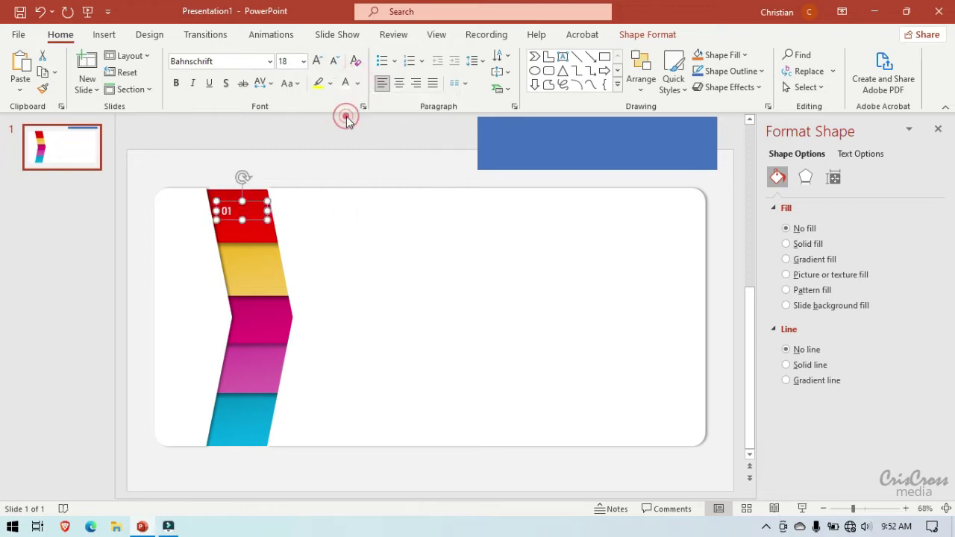
click(319, 63)
click(318, 63)
click(319, 63)
click(319, 63)
click(319, 62)
click(319, 62)
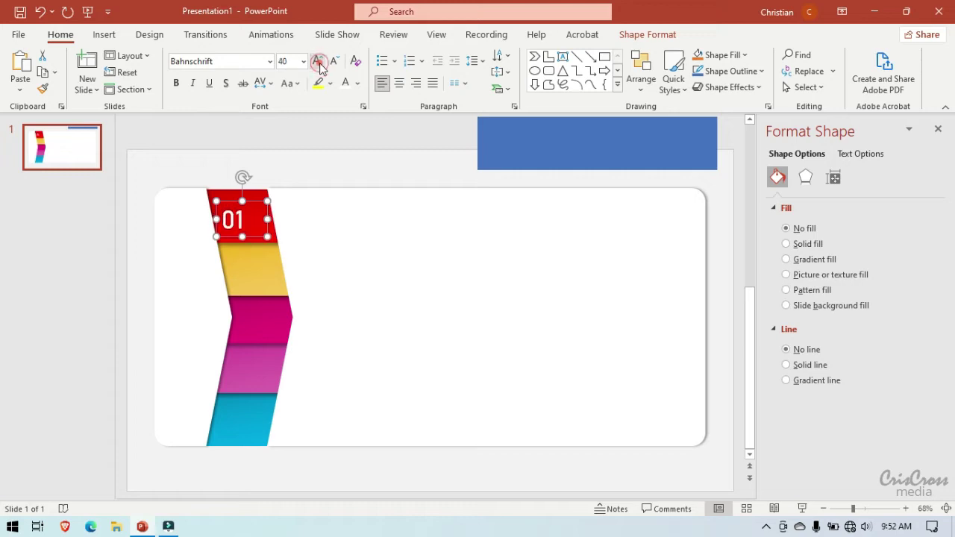
click(319, 62)
click(318, 63)
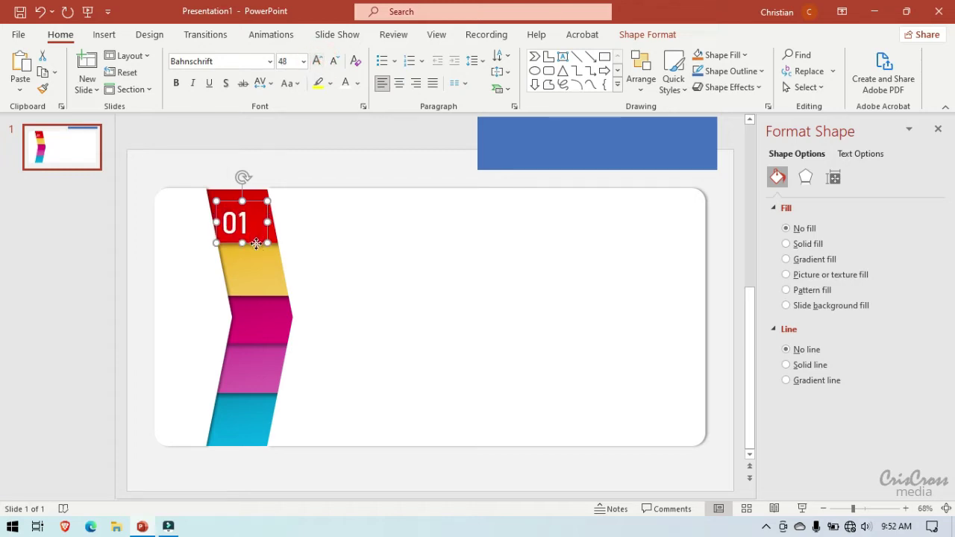
drag(256, 238, 264, 243)
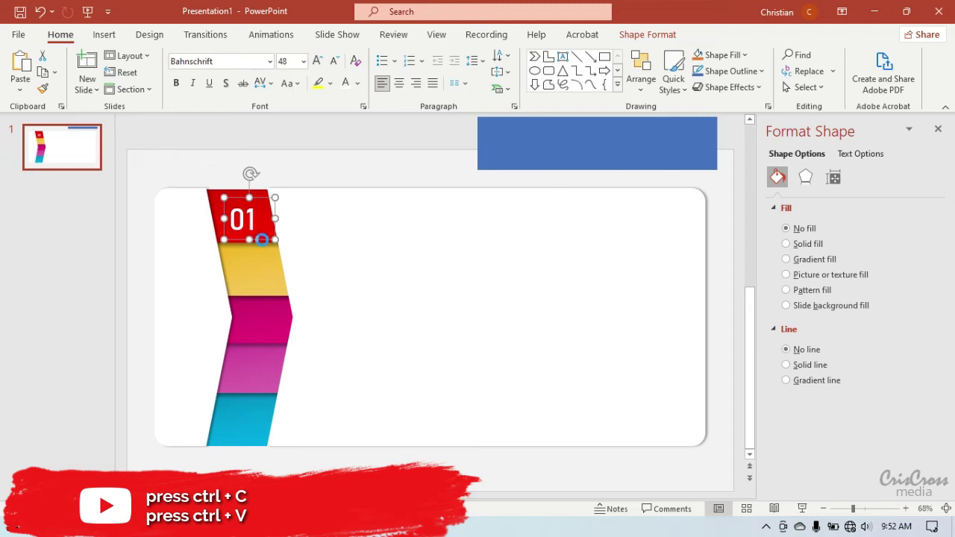
- Duplicate the 01 label onto the yellow band and change it to 02
key(ctrl+c)
key(ctrl+v)
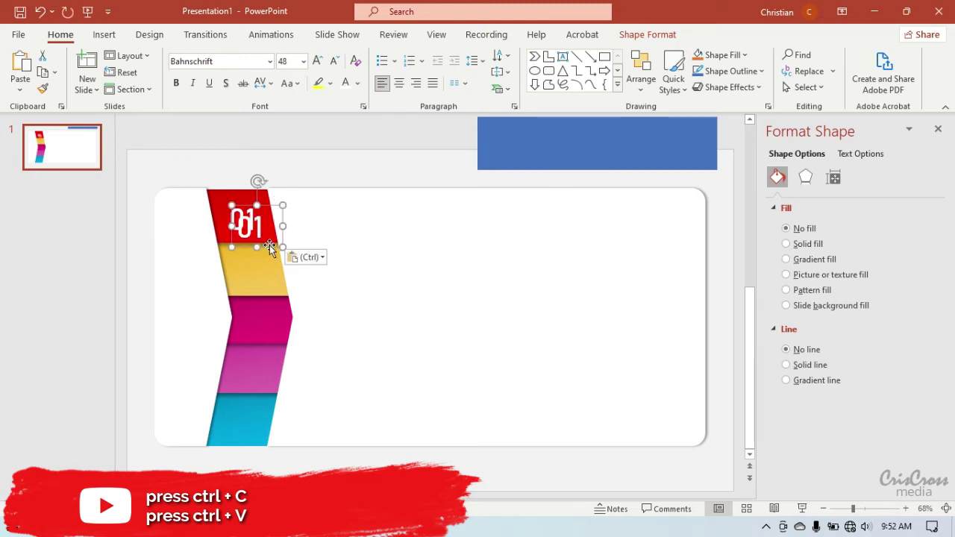
drag(269, 247, 273, 288)
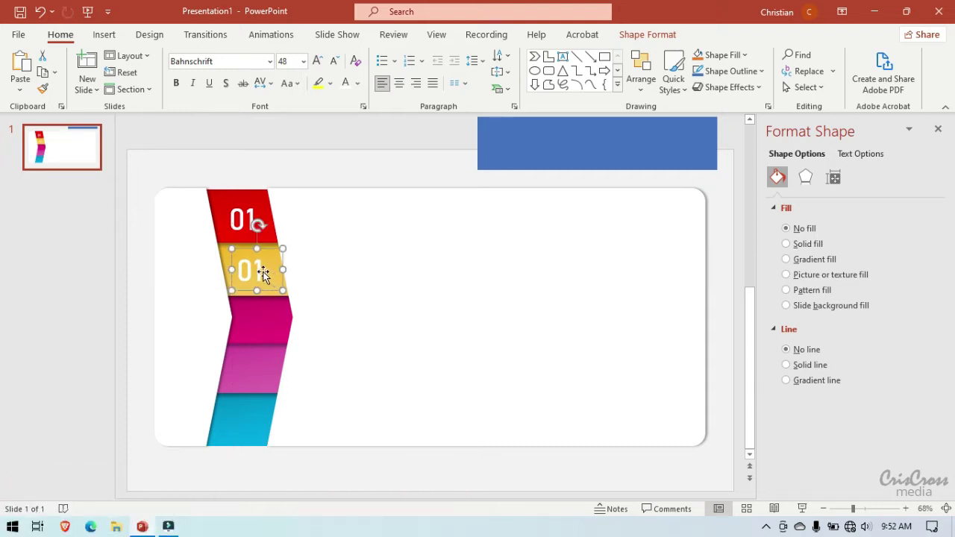
double_click(262, 271)
click(262, 270)
key(BackSpace)
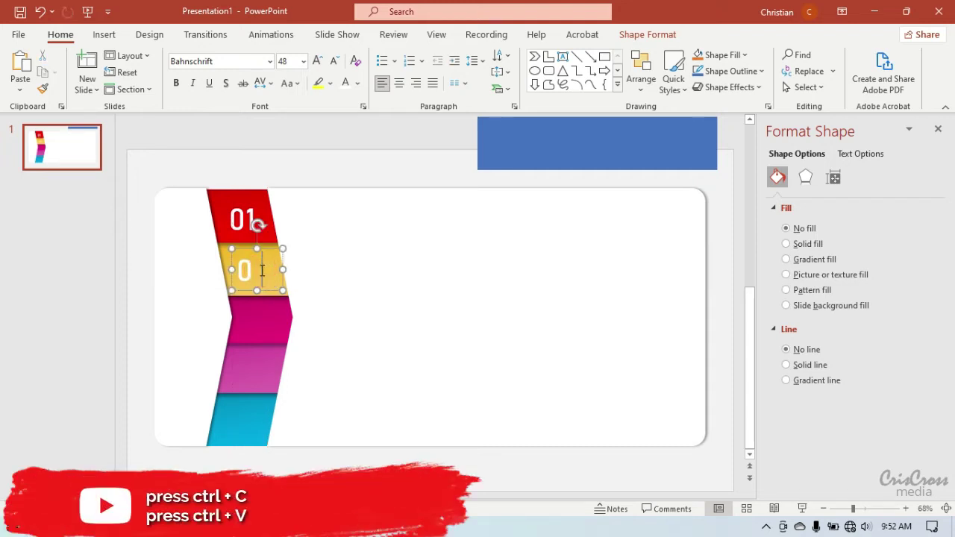
text(2)
drag(266, 288, 266, 288)
- Copy the 02 label onto the magenta band and change it to 03
key(ctrl+c)
key(ctrl+v)
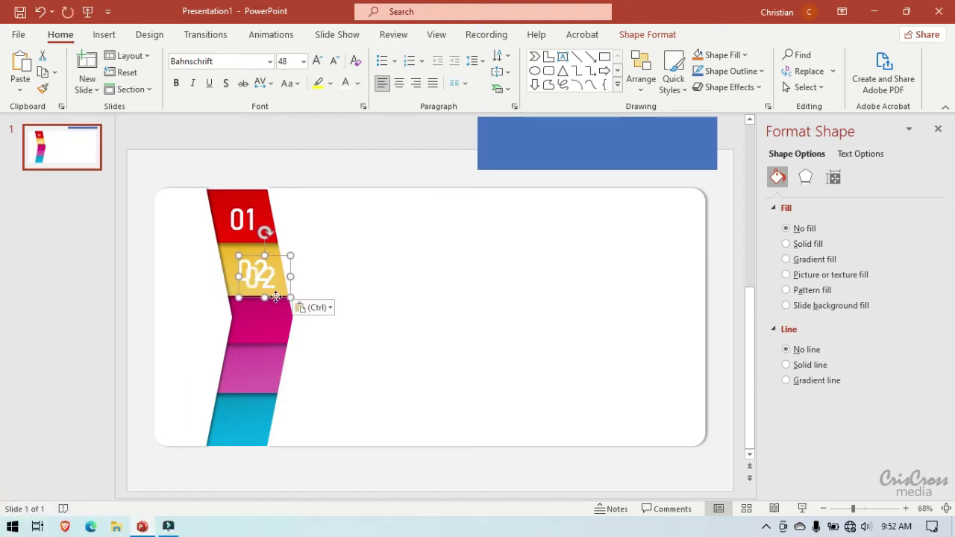
drag(276, 297, 276, 338)
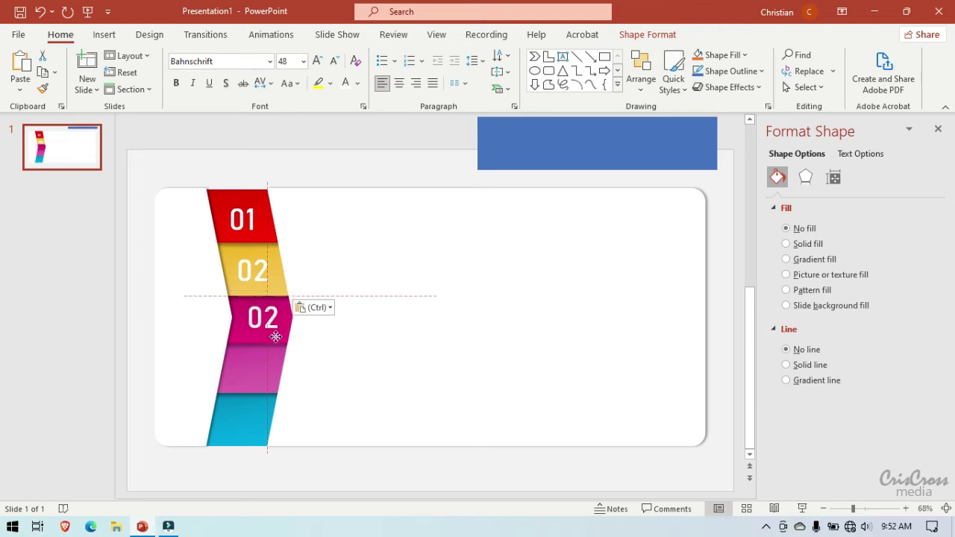
drag(276, 337, 276, 342)
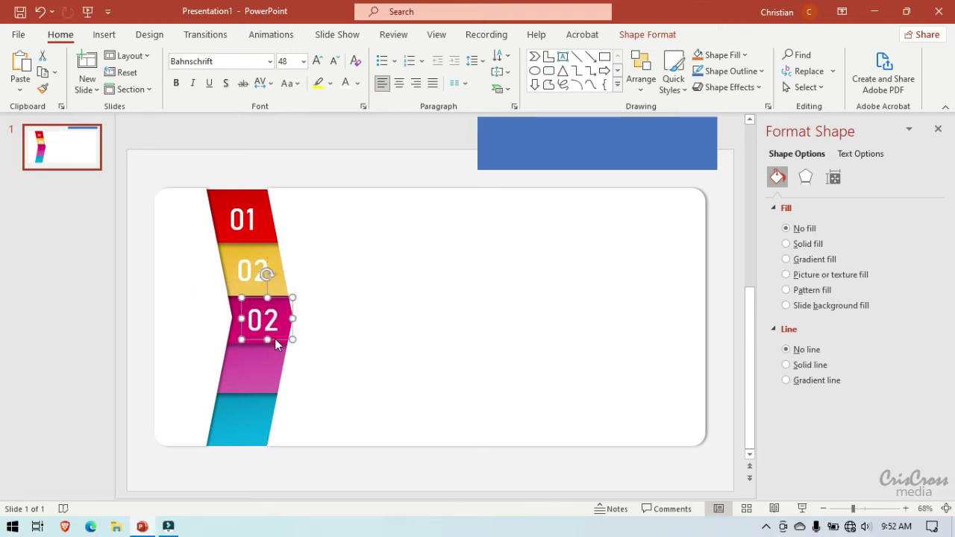
click(275, 326)
key(BackSpace)
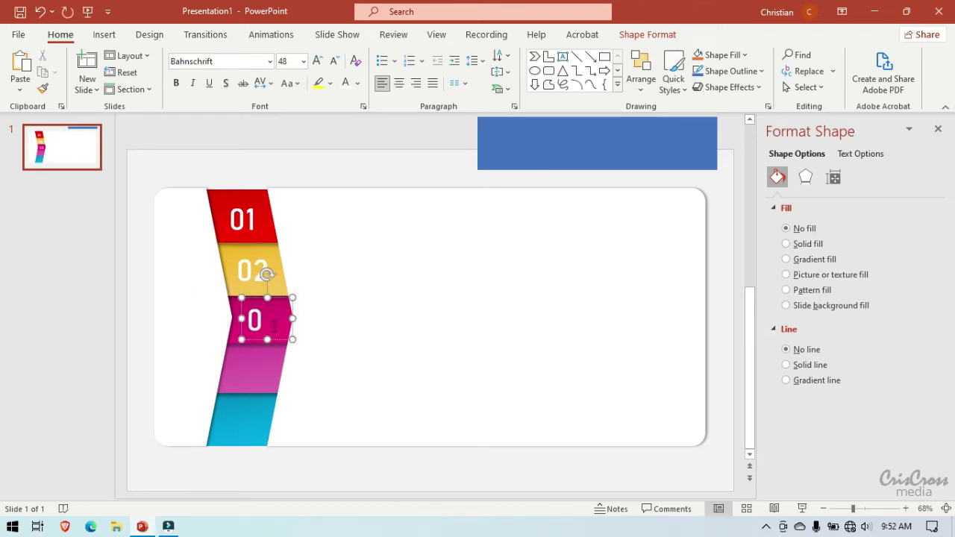
text(3)
click(275, 340)
- Copy the 03 label onto the pink band and change it to 04
key(ctrl+c)
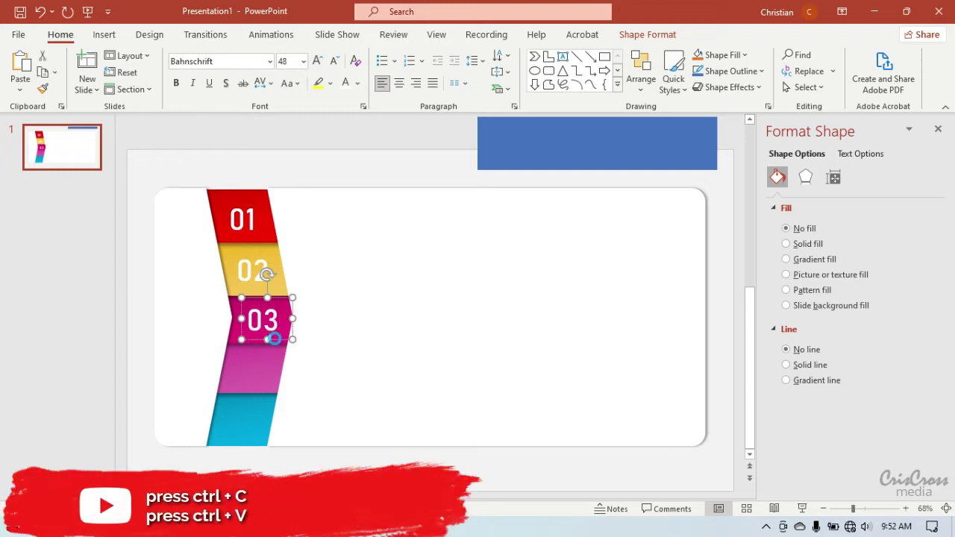
key(ctrl+v)
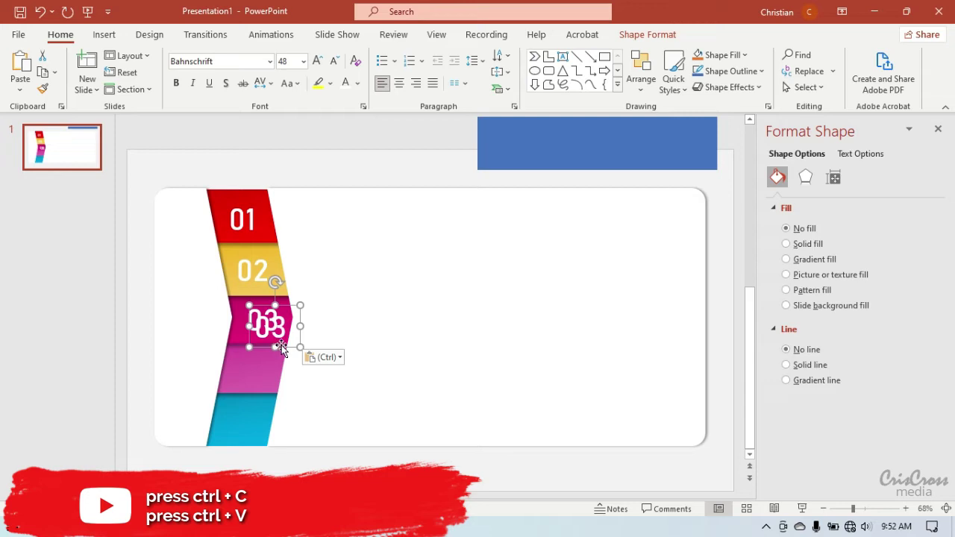
drag(284, 348, 264, 387)
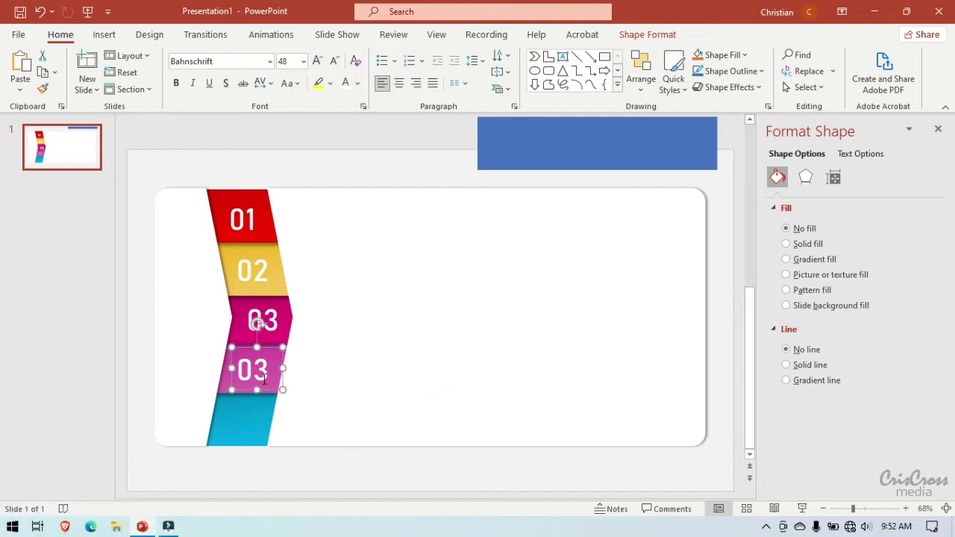
click(266, 375)
key(BackSpace)
text(4)
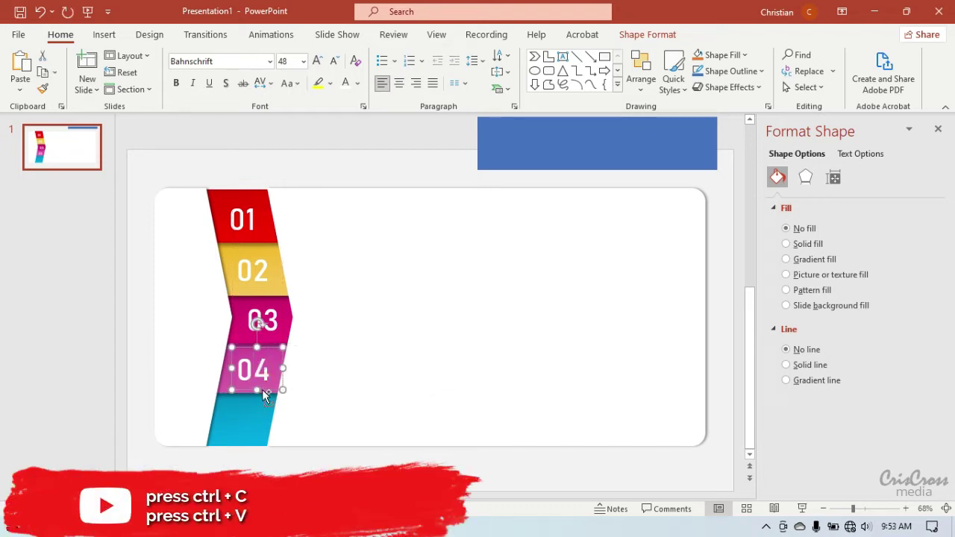
- Copy the 04 label onto the cyan band and erase its digit
key(ctrl+c)
key(ctrl+v)
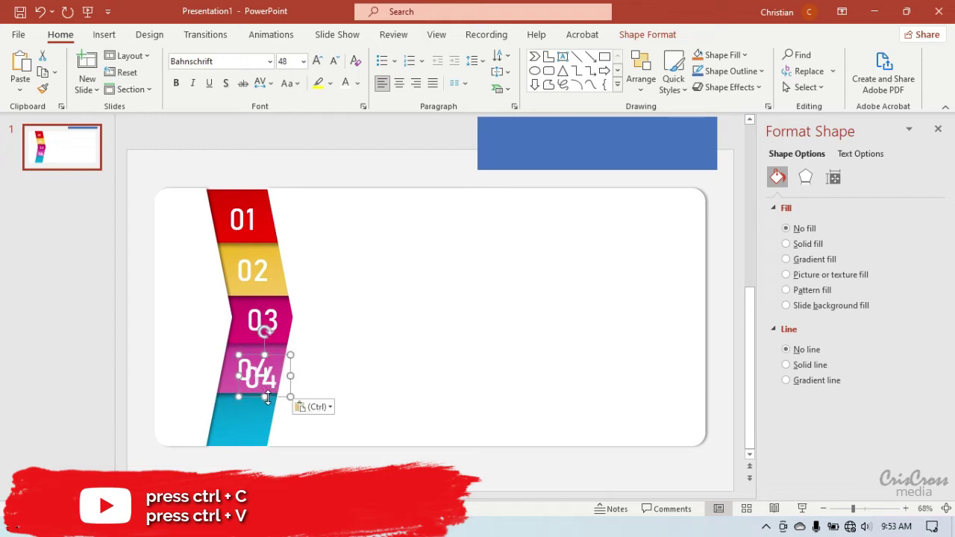
drag(268, 394, 248, 441)
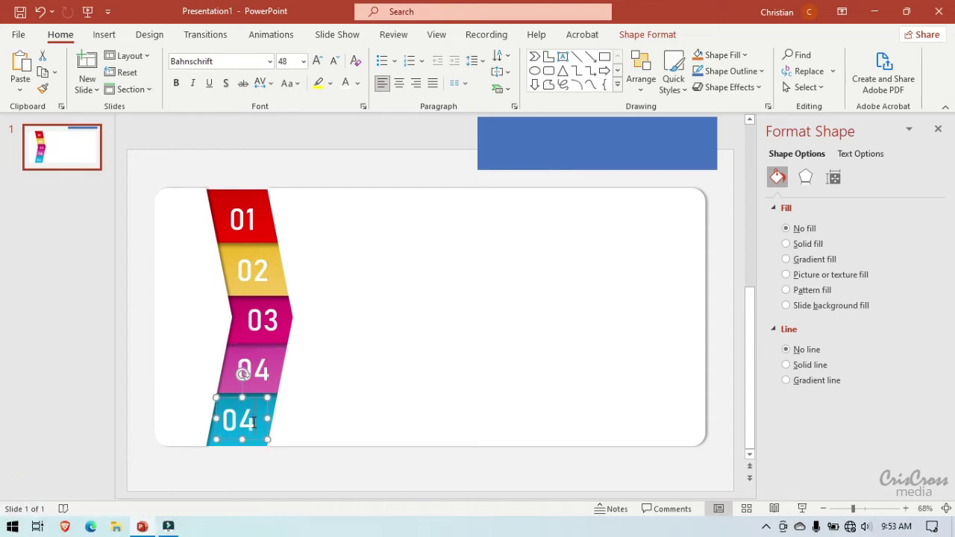
click(254, 423)
key(BackSpace)
- Finish the cyan label as 05 and select the white rounded rectangle
text(5)
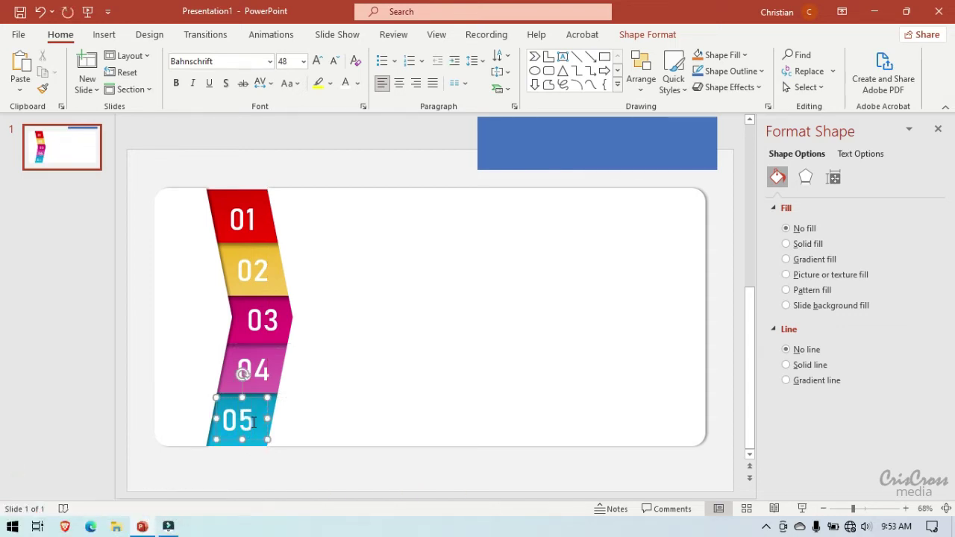
click(254, 475)
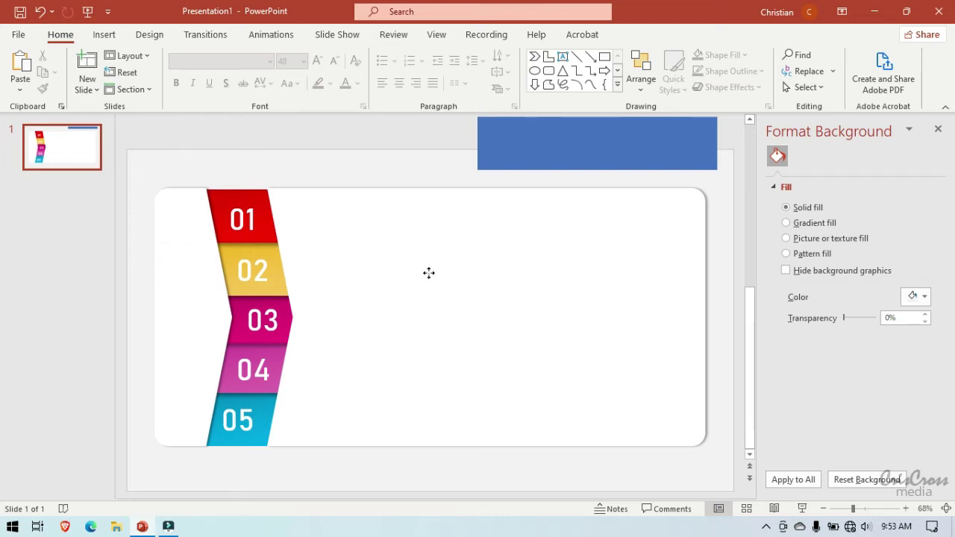
click(429, 274)
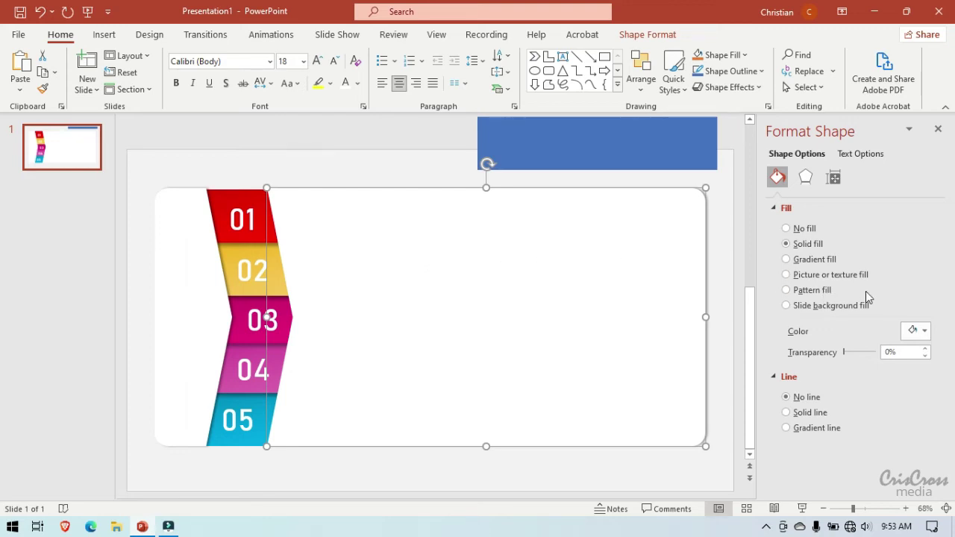
- Try the Outer Offset: Center shadow preset on the rectangle, then undo it
click(807, 177)
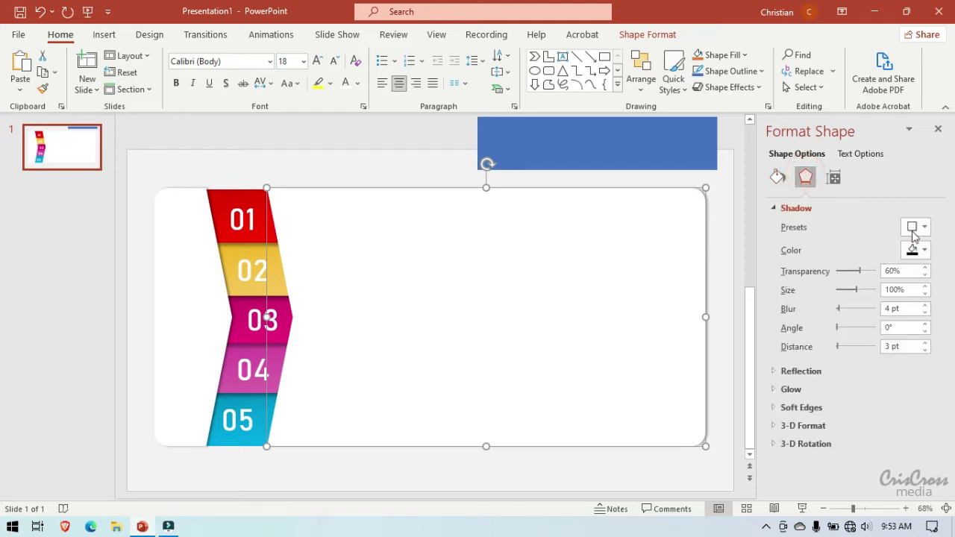
click(925, 227)
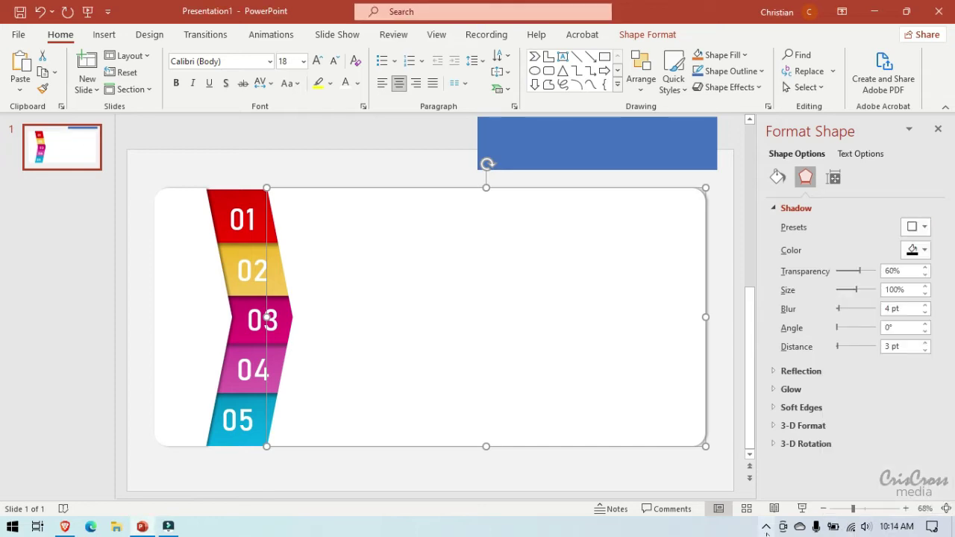
click(767, 528)
click(766, 529)
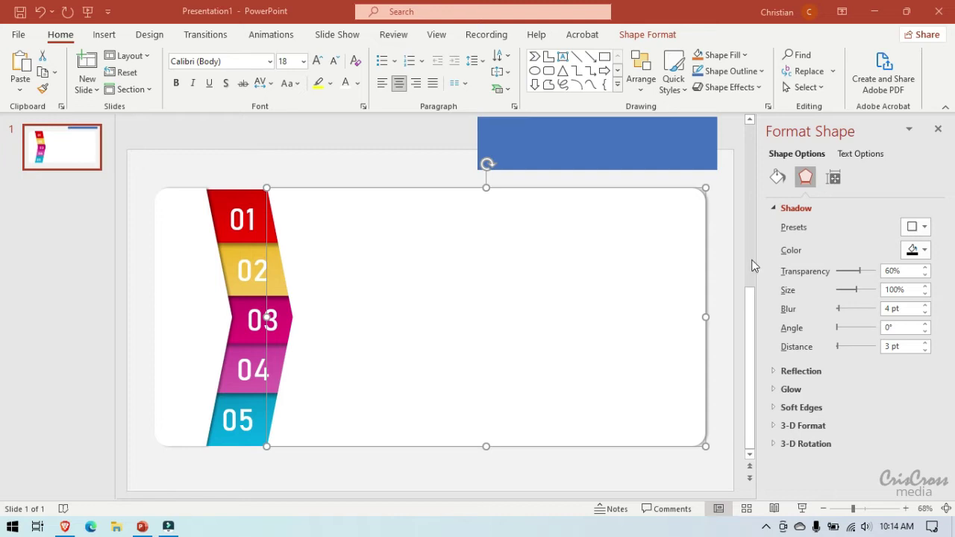
click(926, 229)
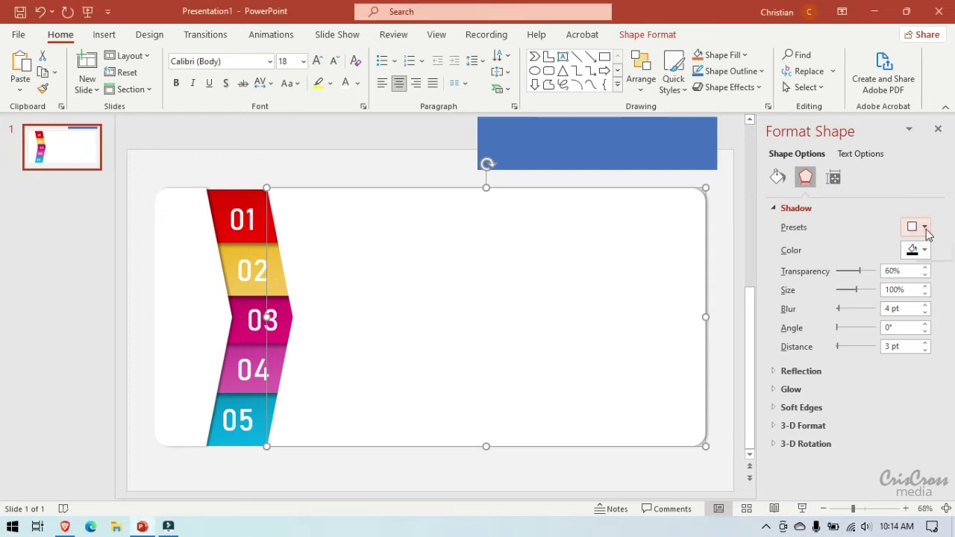
click(927, 230)
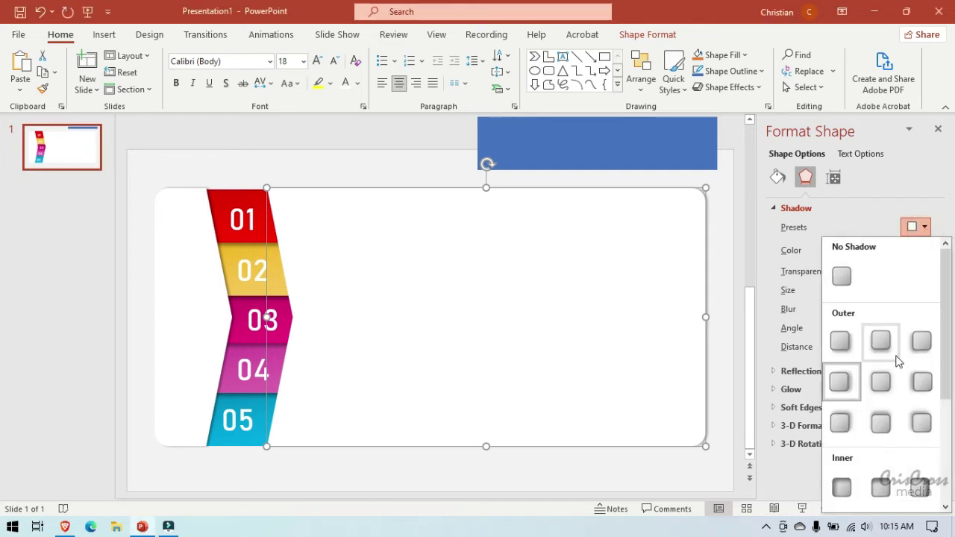
click(880, 381)
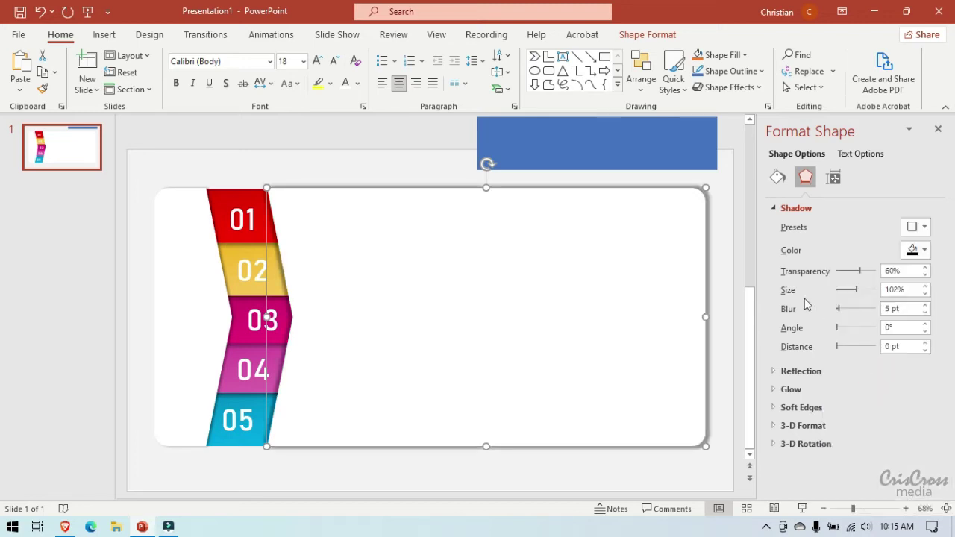
click(42, 9)
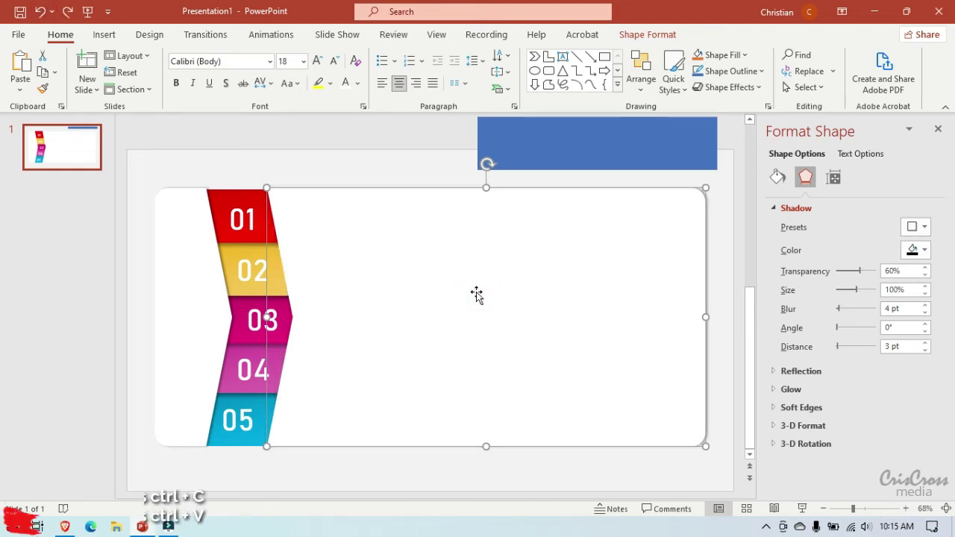
- Stack a duplicate of the white rounded rectangle on the original with an Outer Offset: Left shadow
key(ctrl+c)
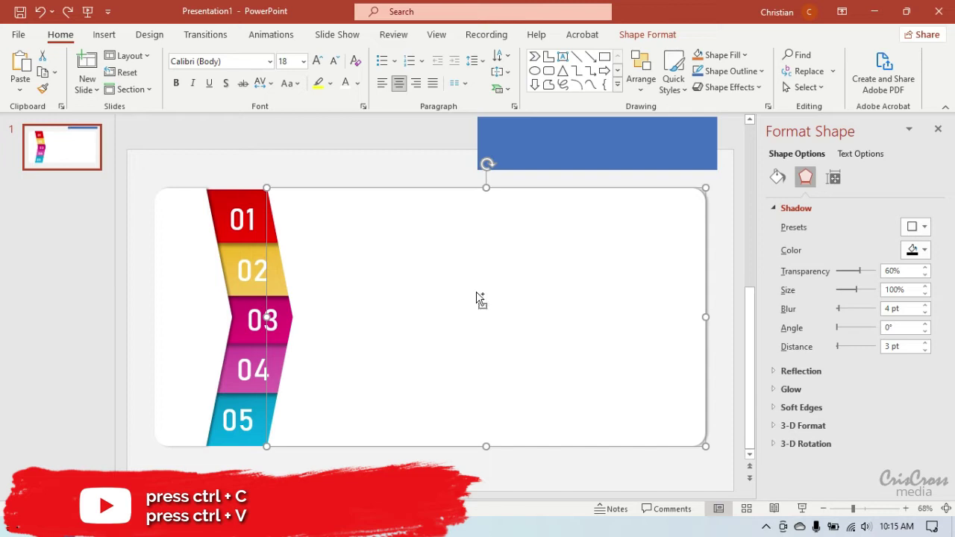
key(ctrl+v)
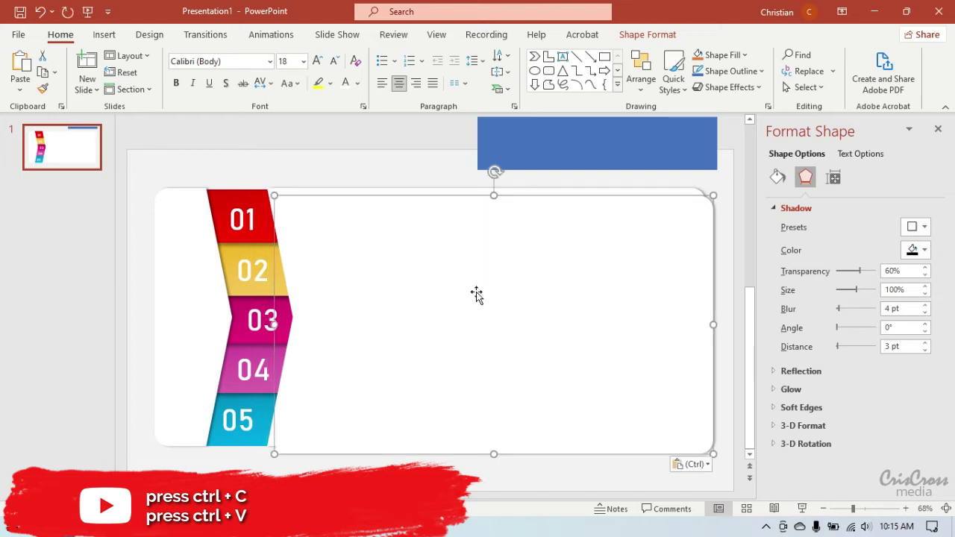
drag(477, 295, 469, 284)
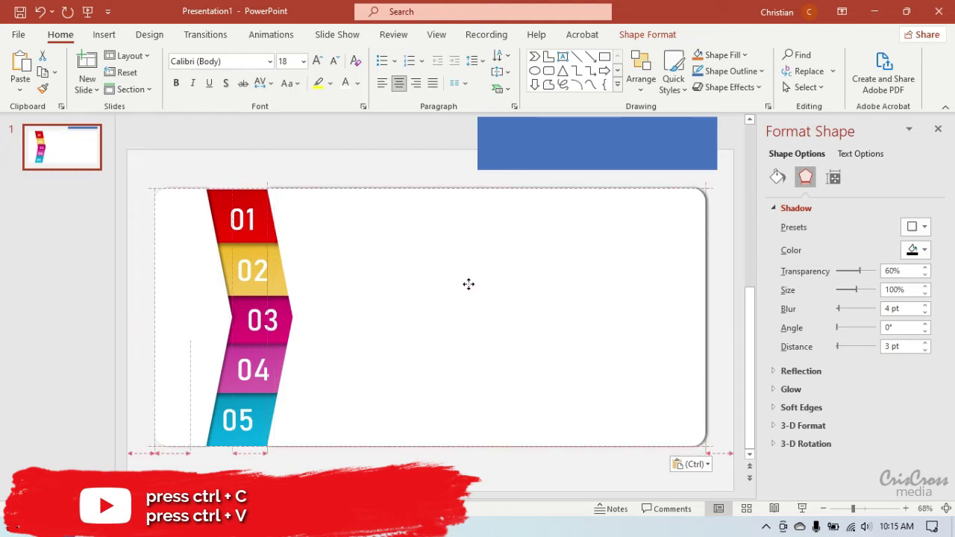
drag(468, 285, 469, 285)
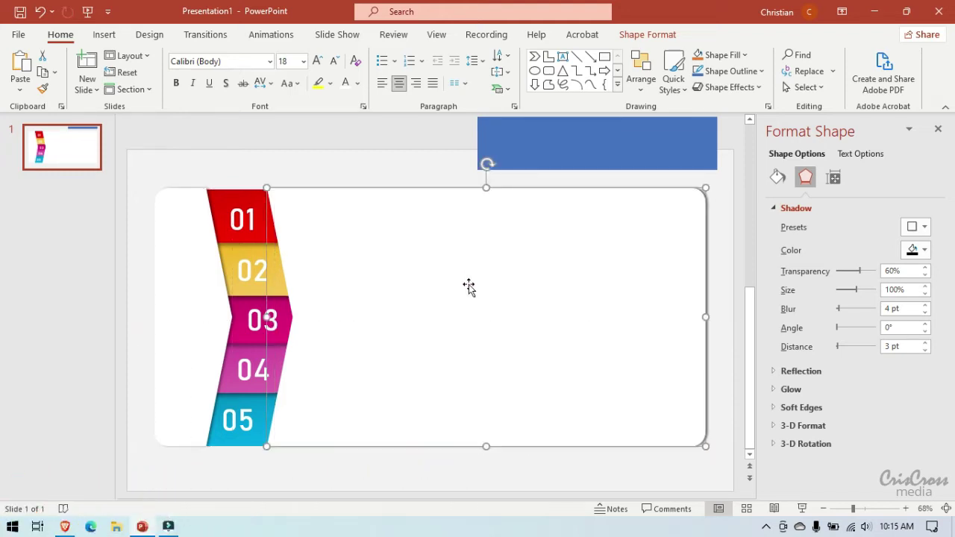
click(930, 227)
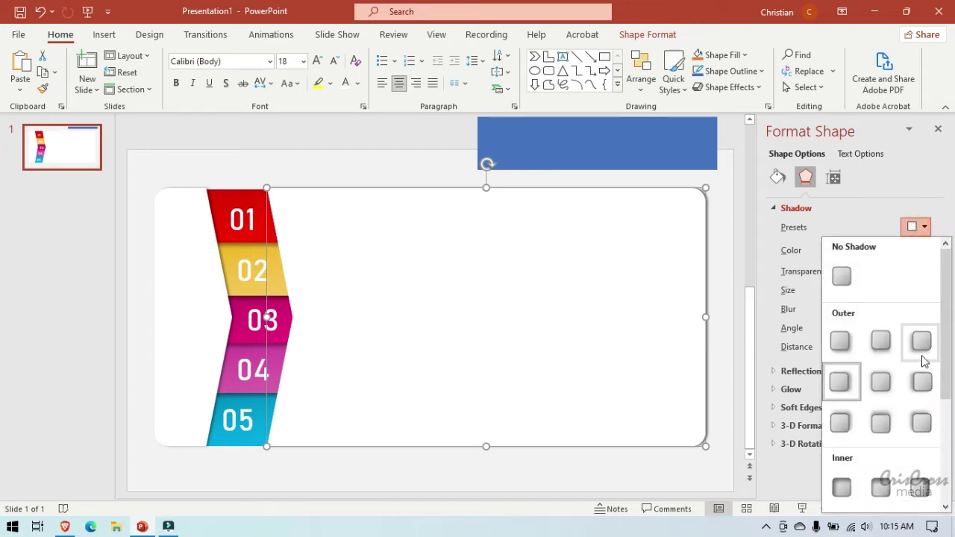
click(922, 381)
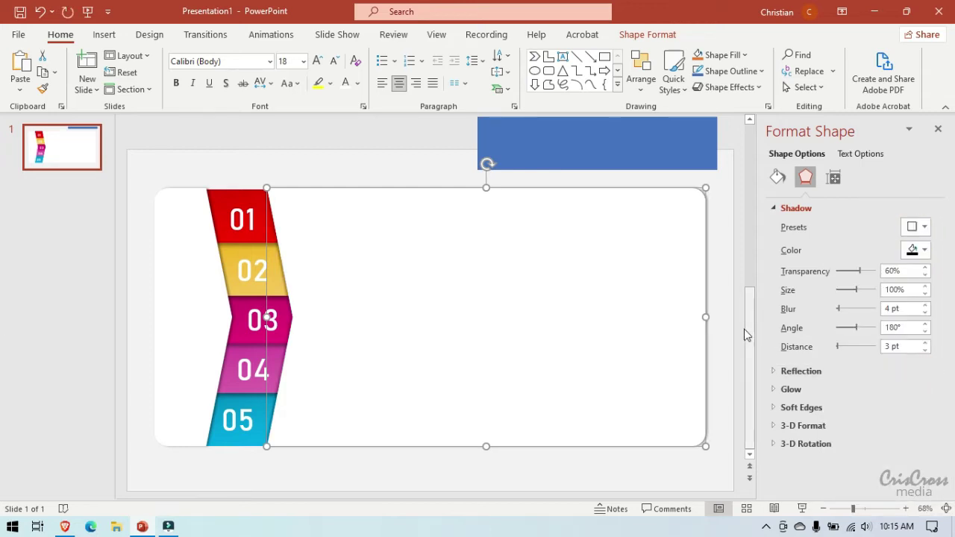
click(731, 280)
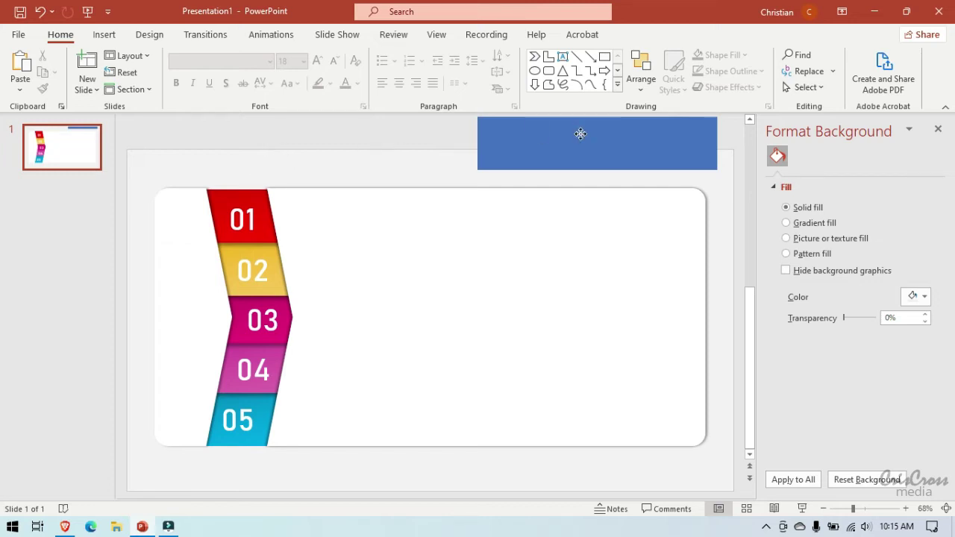
- Bring the blue rectangle in front of the card, place it right of the chevron, and widen it slightly left
mouse_move(582, 129)
mouse_down()
mouse_move(539, 210)
mouse_move(539, 166)
mouse_up()
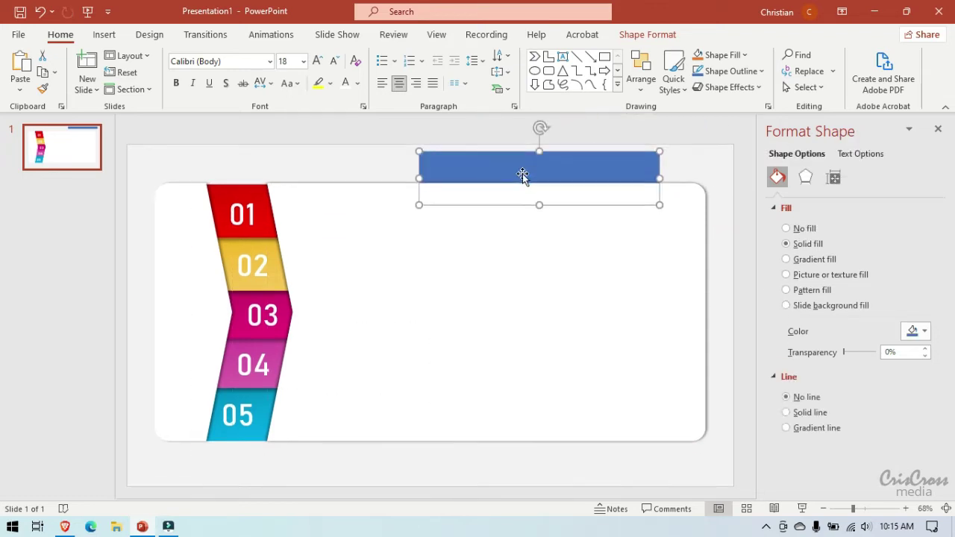
click(636, 90)
click(662, 133)
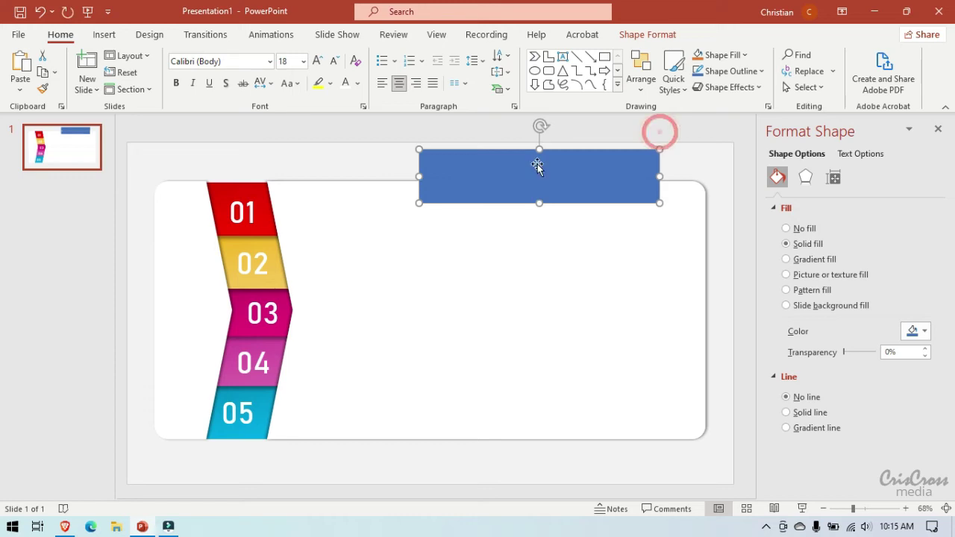
drag(534, 165, 528, 243)
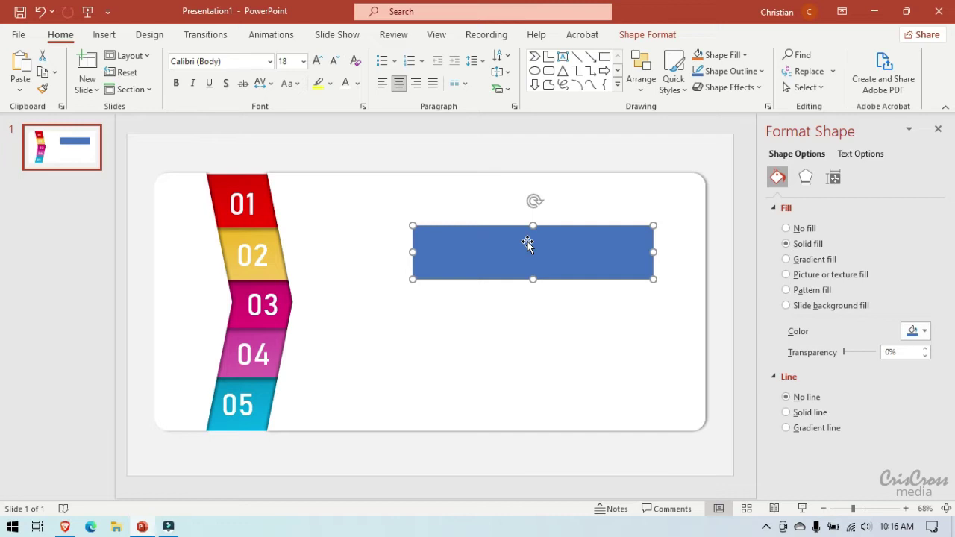
click(527, 242)
drag(413, 253, 403, 253)
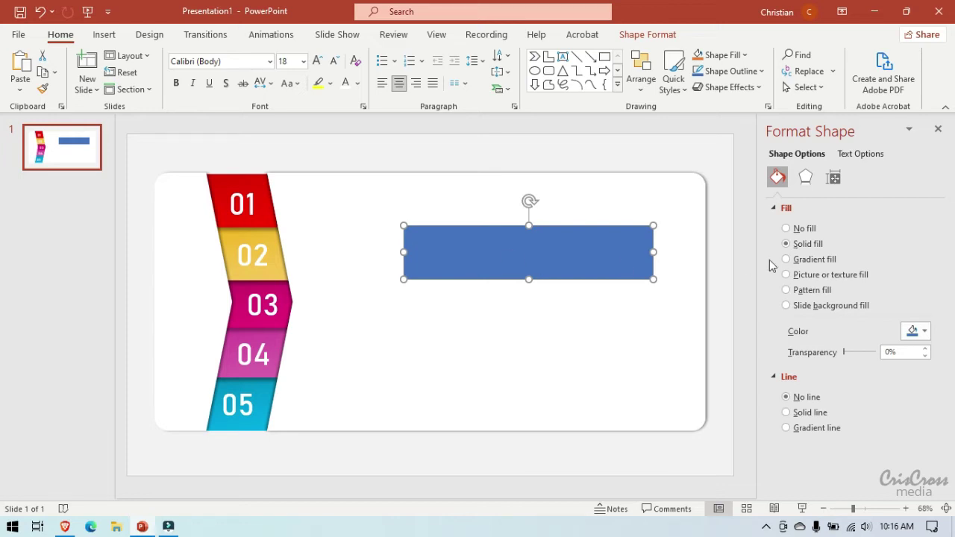
- Give the rectangle an upward outer shadow (60% transparency, 4 pt blur, 270°)
click(806, 180)
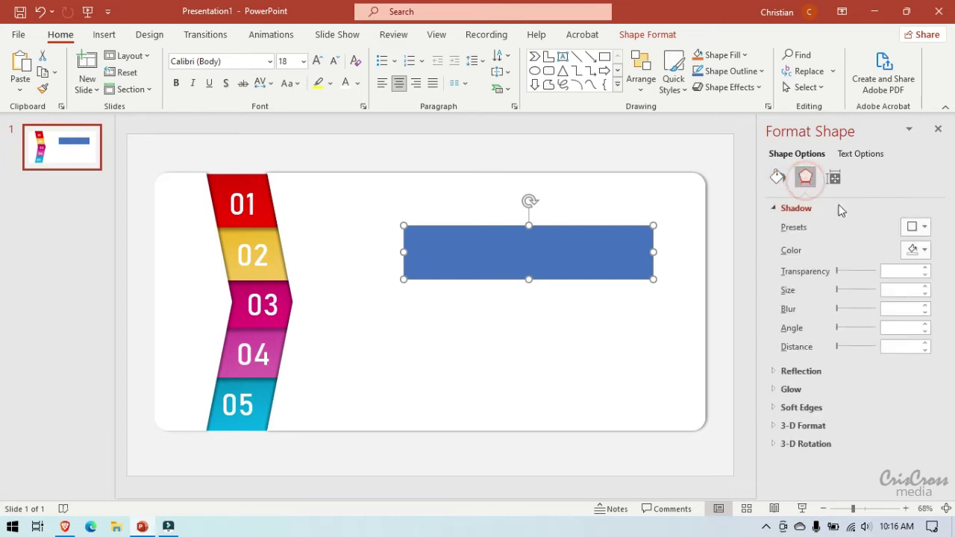
click(920, 227)
click(881, 420)
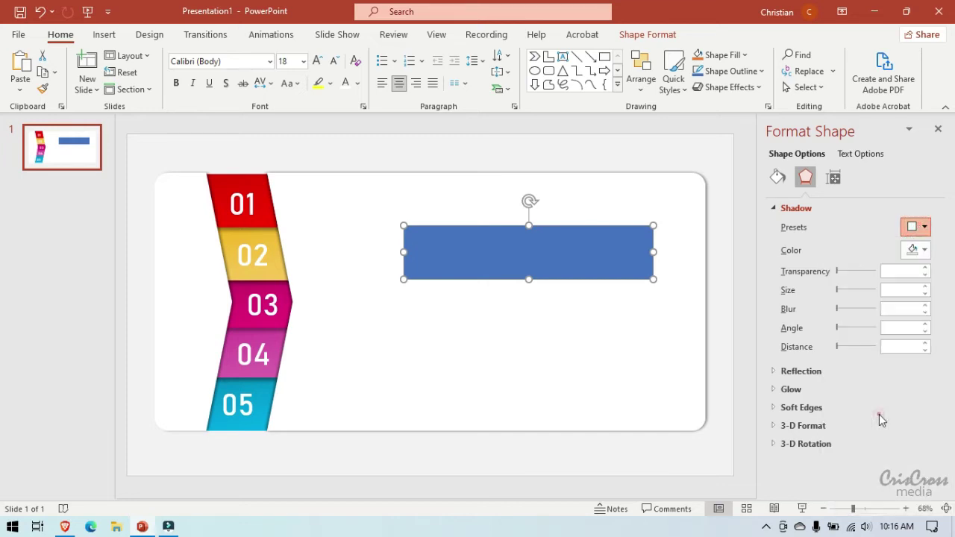
click(572, 259)
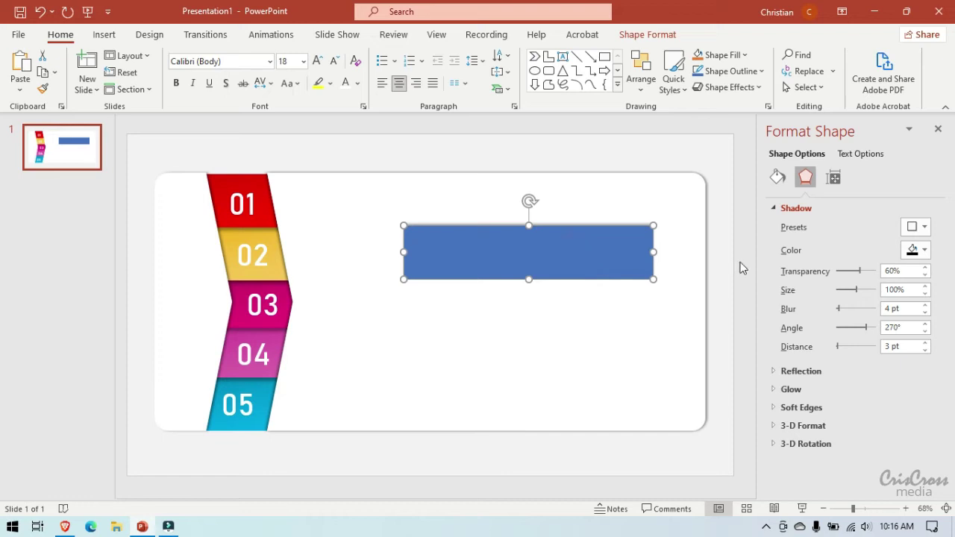
- Fill the rectangle with the card's white, sampled with the eyedropper
click(778, 177)
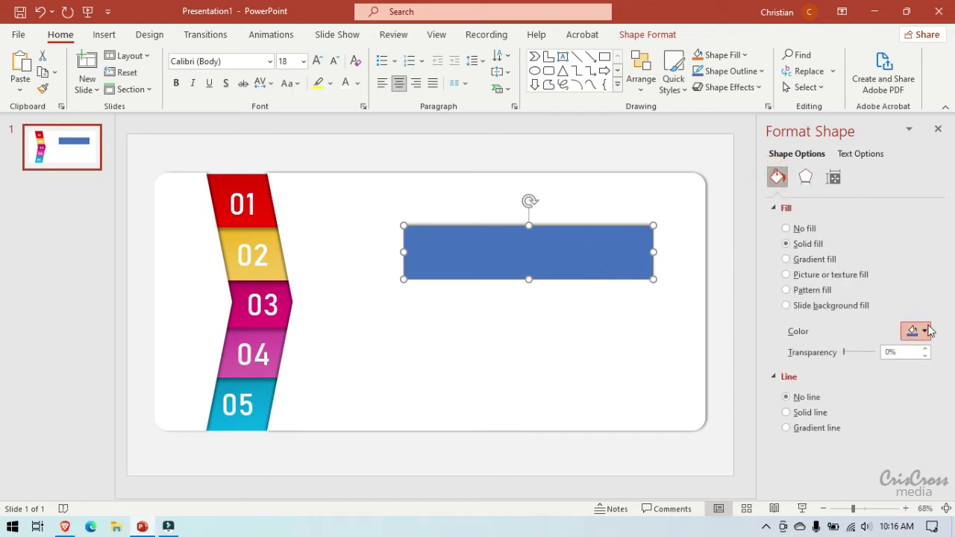
click(926, 330)
click(870, 314)
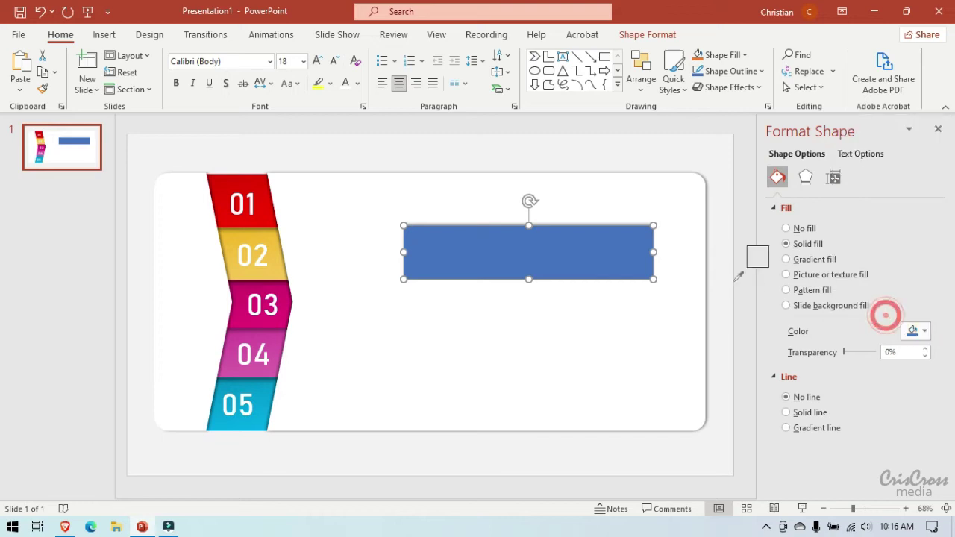
click(685, 287)
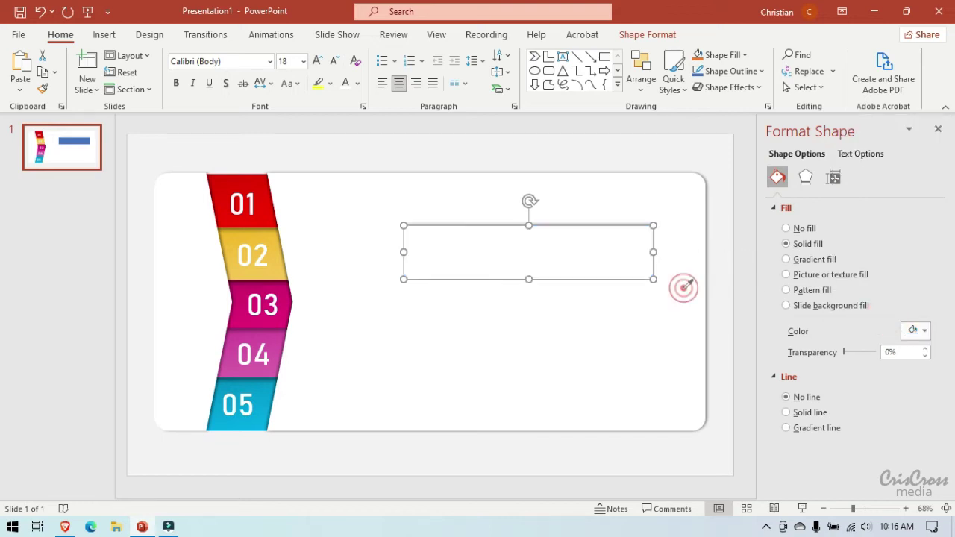
- Duplicate the white shadowed rectangle and set the copy directly beneath it, level with the 03 segment
click(570, 256)
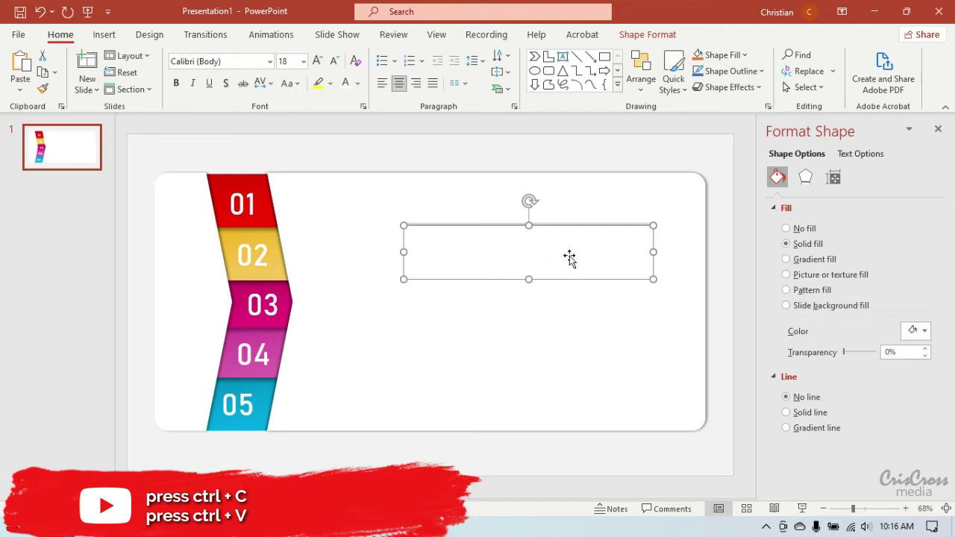
key(ctrl+c)
key(ctrl+v)
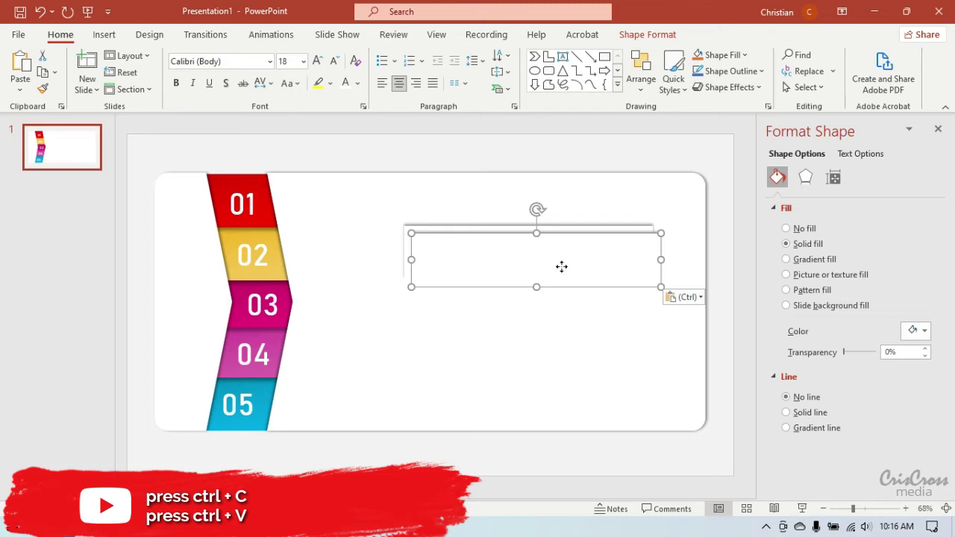
drag(562, 267, 551, 312)
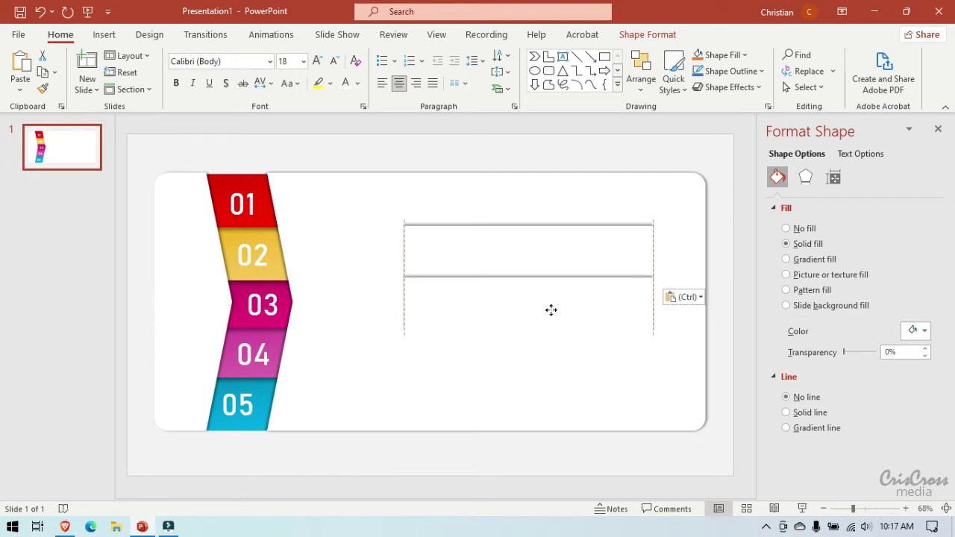
drag(551, 311, 552, 313)
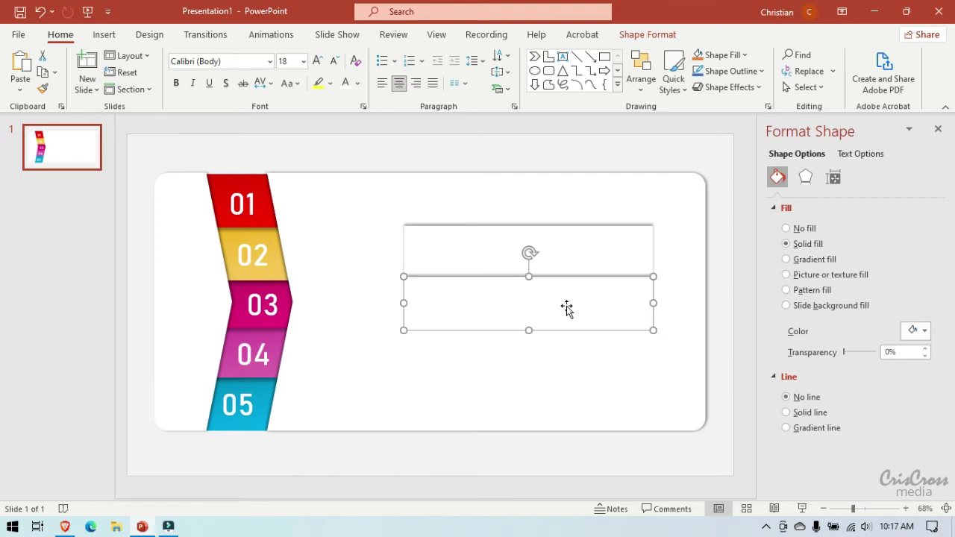
- Set the copied rectangle's shadow to No Shadow
click(811, 186)
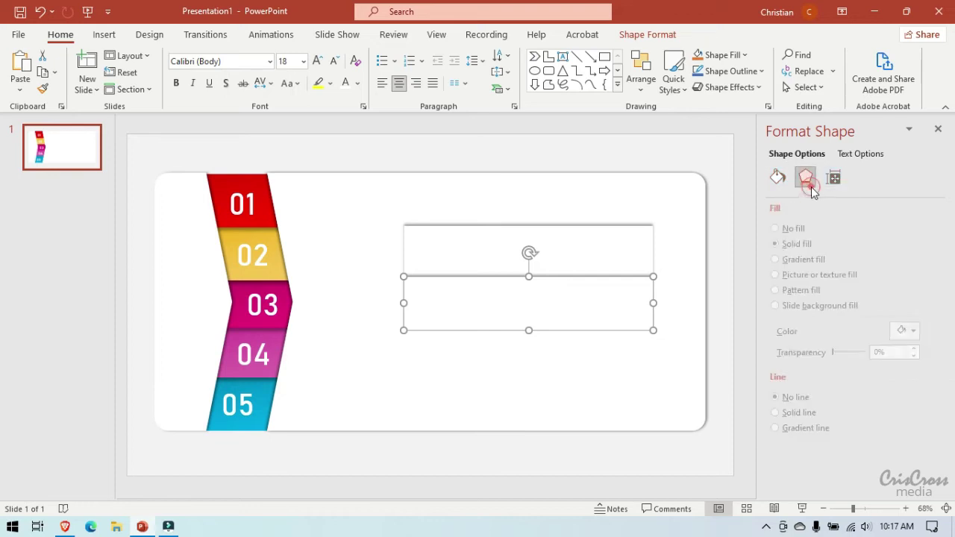
click(917, 227)
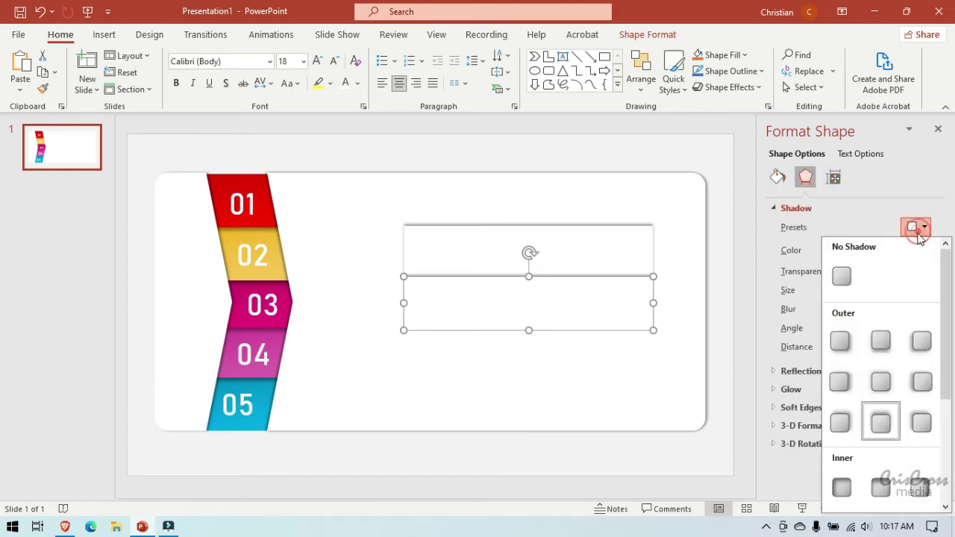
click(846, 282)
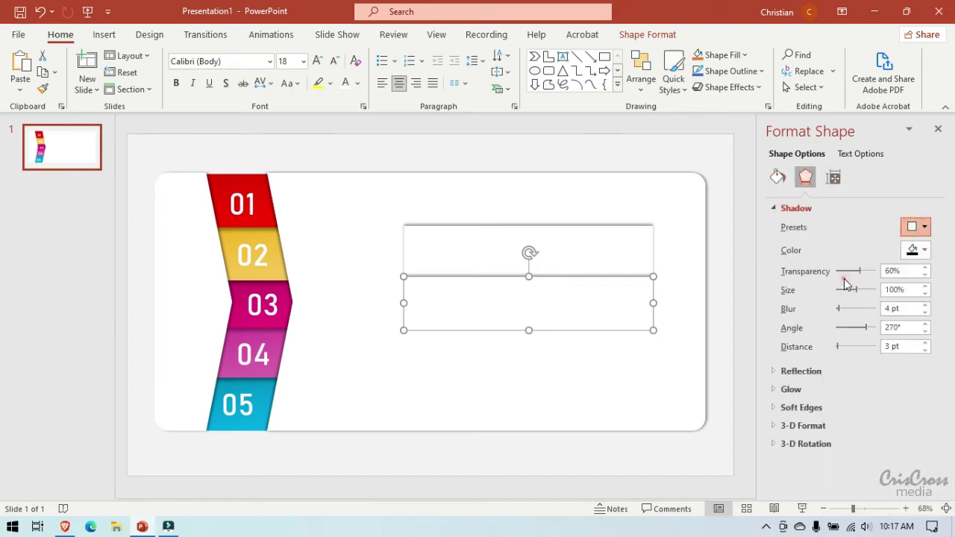
- Lay the copy over the original, stretched left, right and down so only a thin top shadow line shows
click(576, 304)
drag(575, 297, 574, 257)
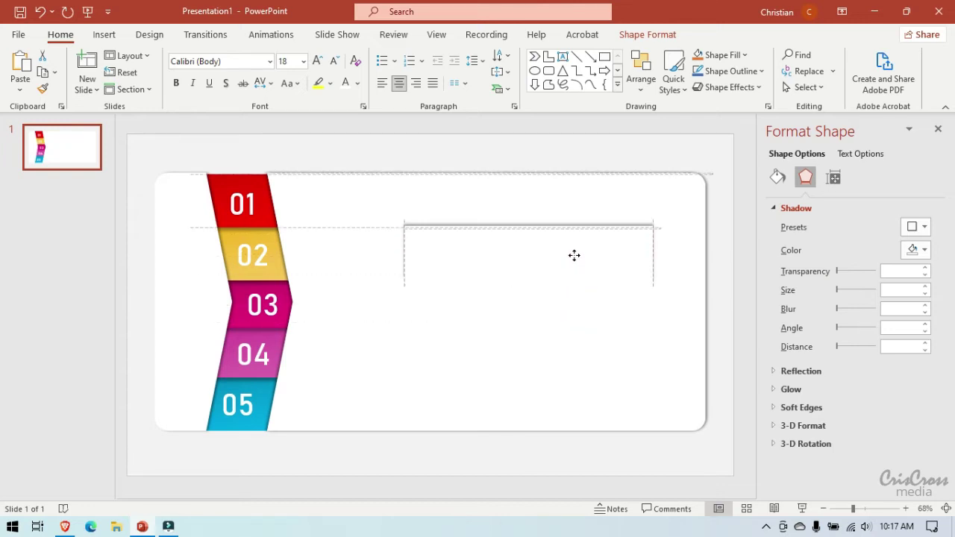
drag(574, 256, 573, 258)
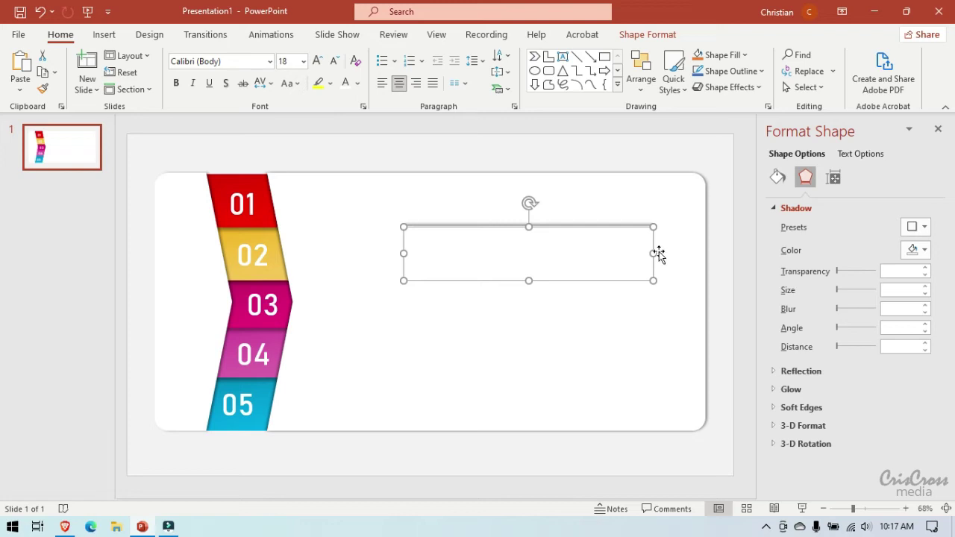
drag(653, 253, 671, 253)
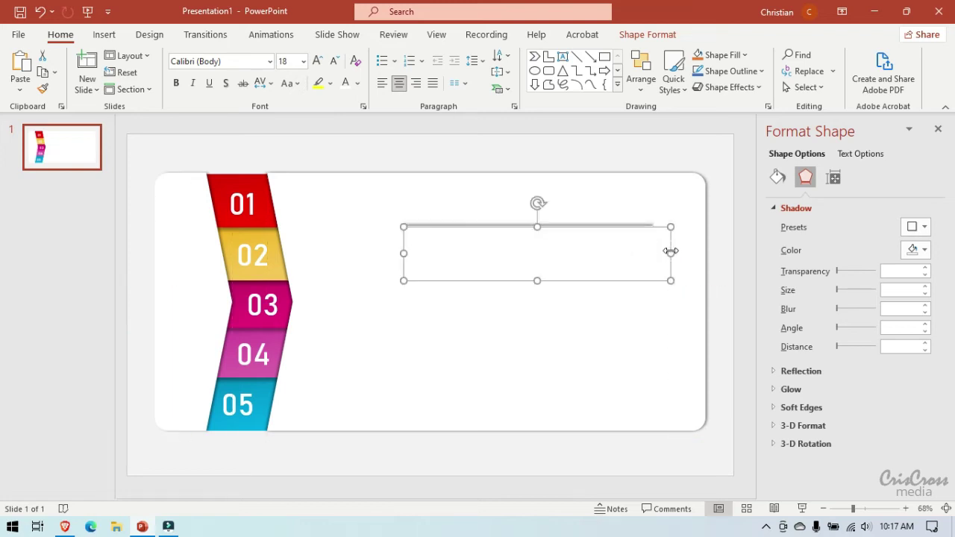
drag(404, 253, 362, 253)
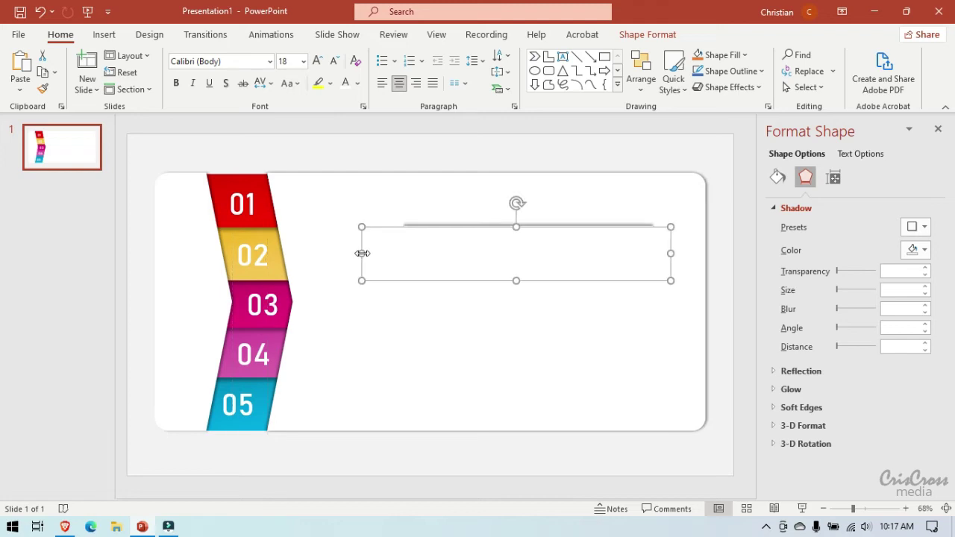
key(ctrl+Up)
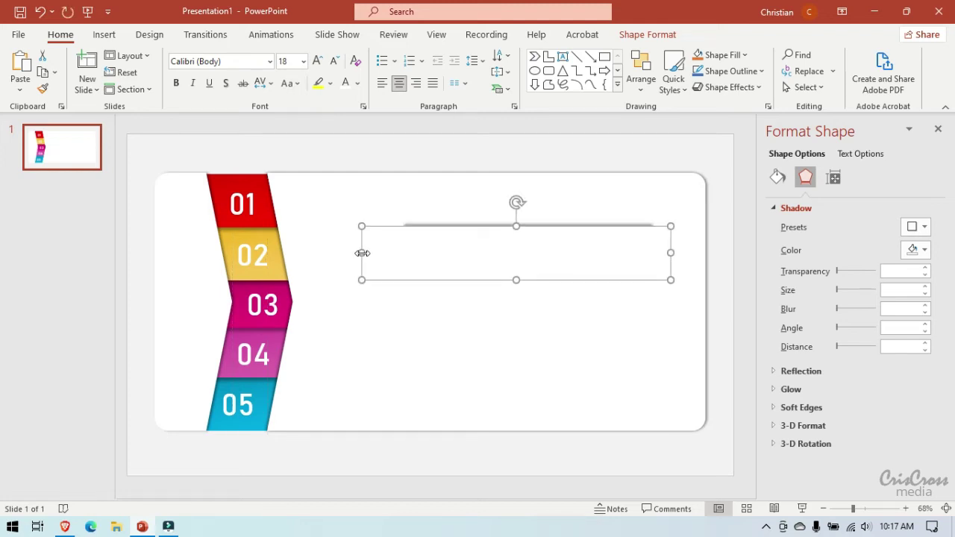
key(ctrl+Up)
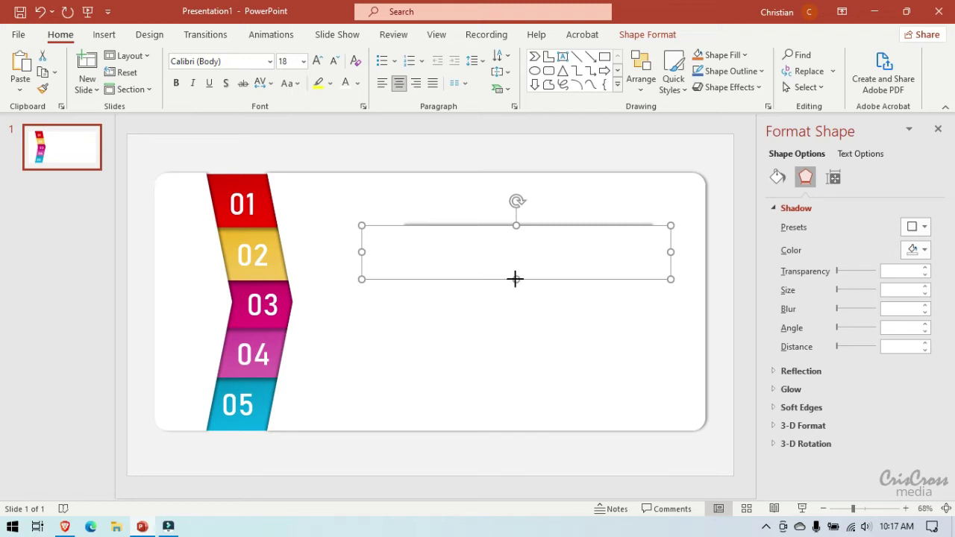
drag(515, 279, 515, 287)
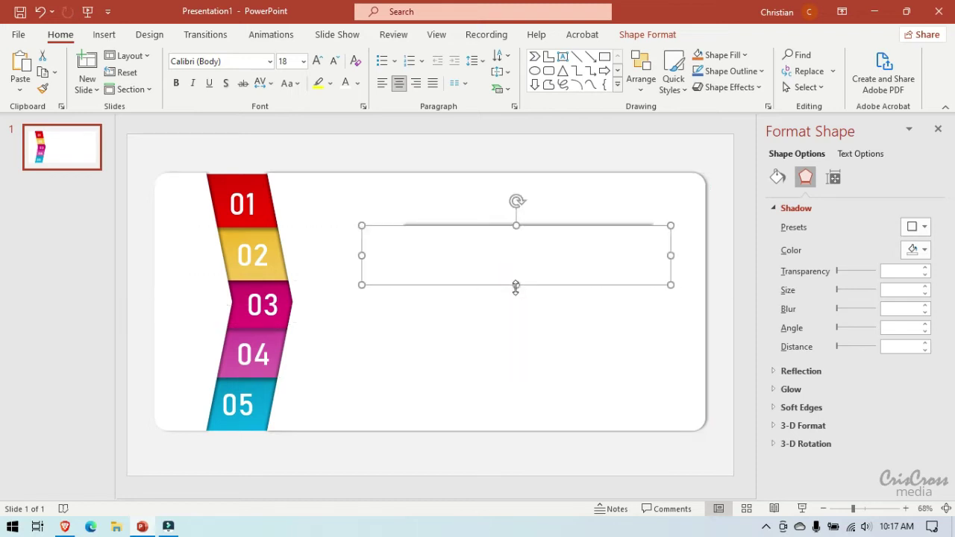
click(724, 221)
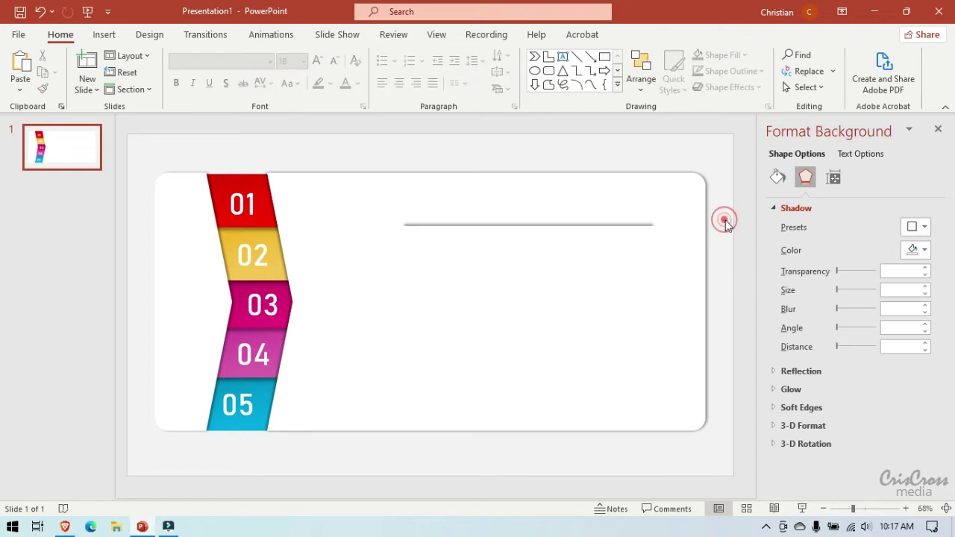
- Shift the plain overlay rectangle down slightly over the shadowed bar
click(556, 242)
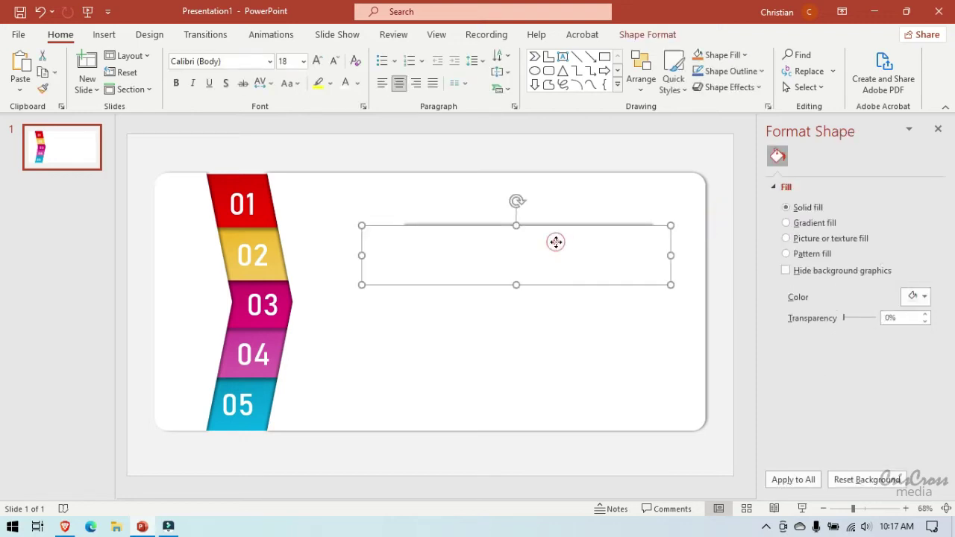
ctrl+click(344, 204)
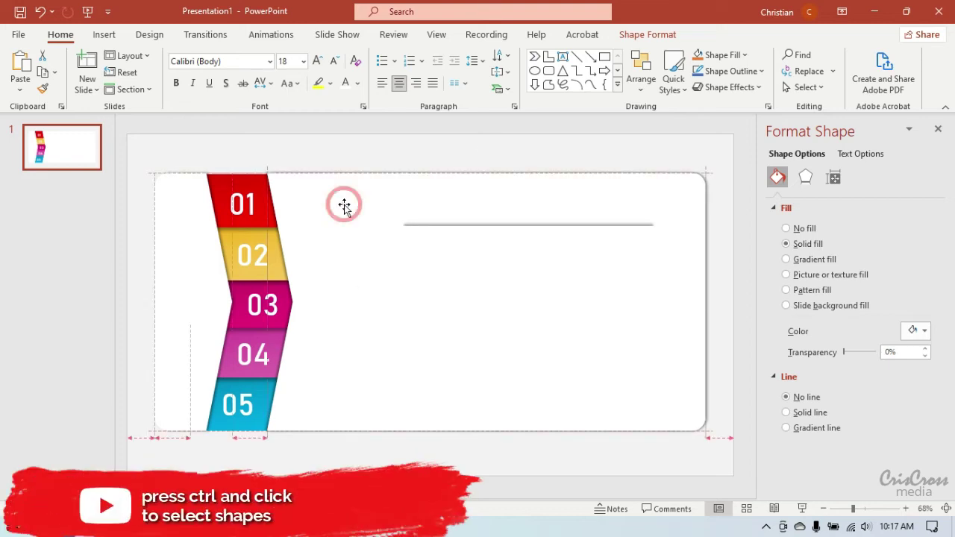
drag(512, 241, 512, 252)
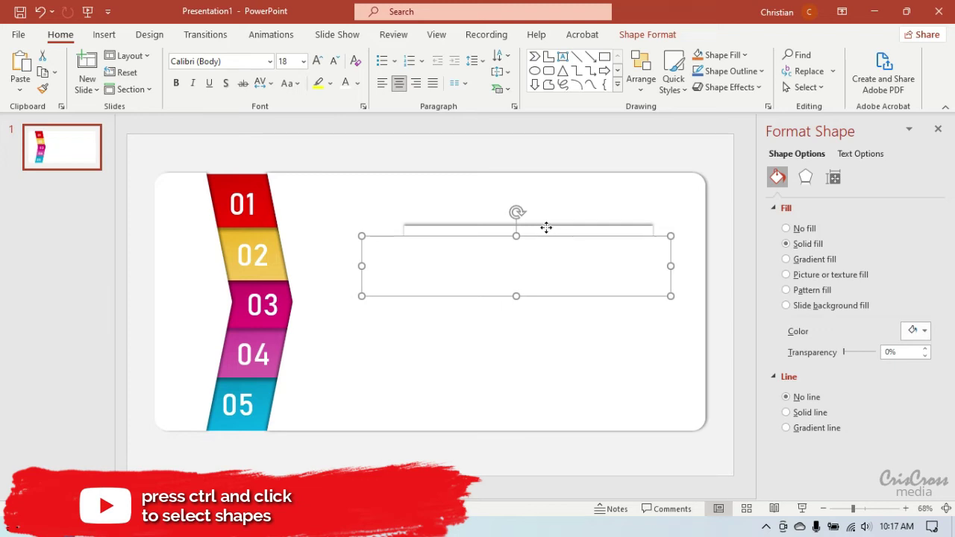
- Duplicate the shadowed-and-overlay rectangle pair and place the copy below the first bar
ctrl+click(546, 227)
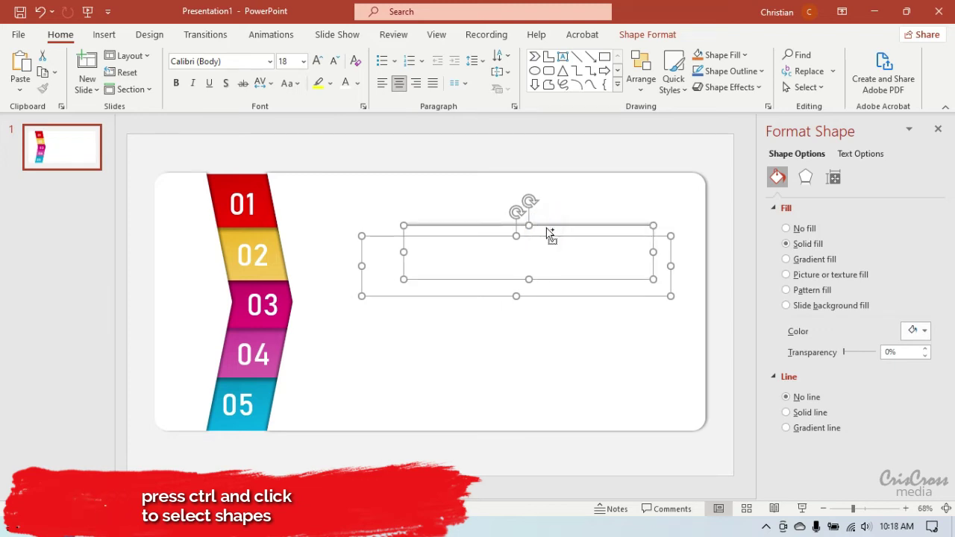
key(ctrl+c)
key(ctrl+v)
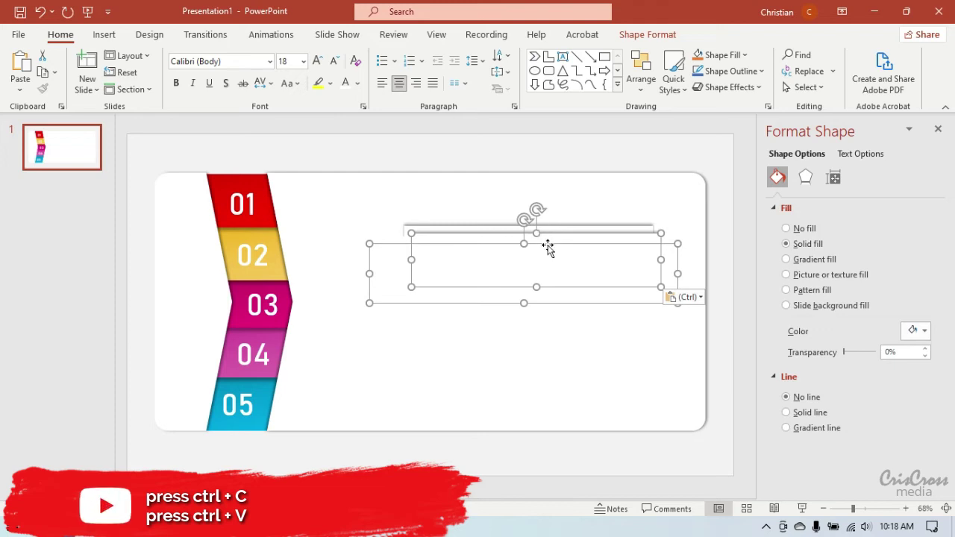
drag(546, 256, 538, 303)
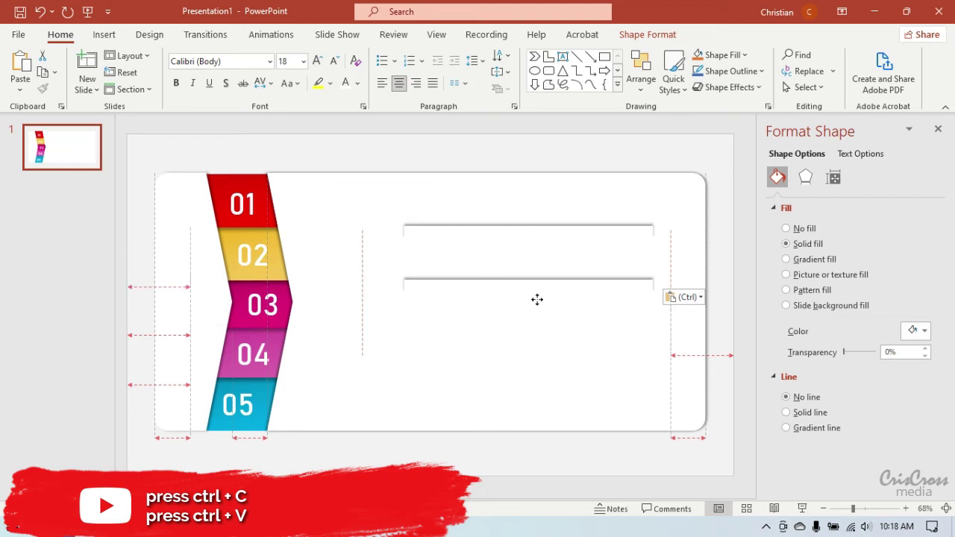
drag(538, 303, 538, 303)
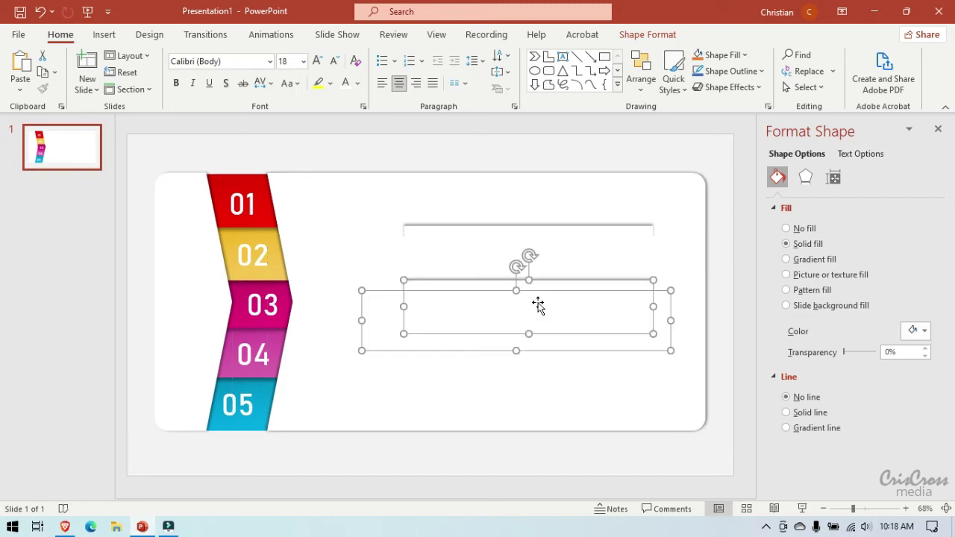
- Nudge the copied pair's overlay up three steps so a second thin shadow line shows
click(503, 259)
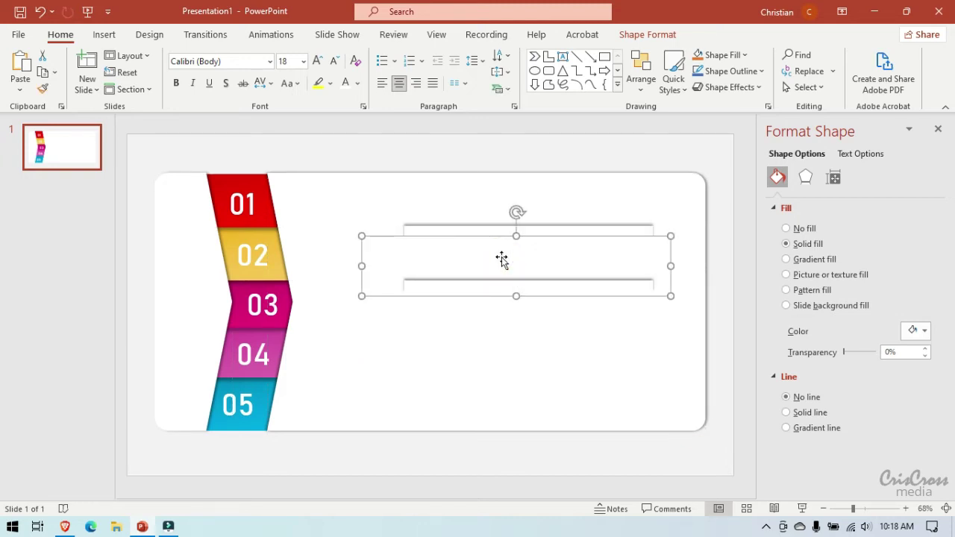
key(Up)
key(Up)
key(Up)
key(Up)
key(Up)
key(Up)
key(Up)
key(Up)
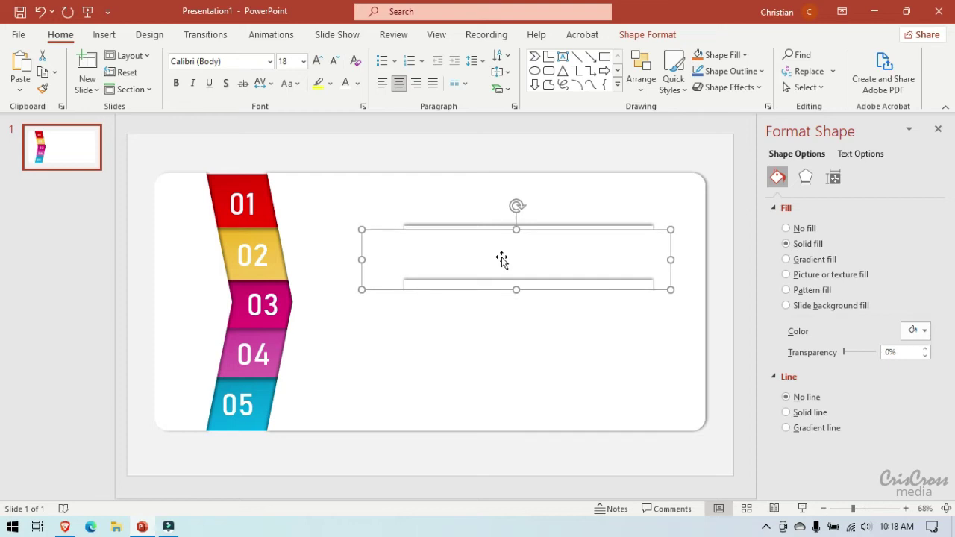
key(Up)
key(Up)
key(Up)
key(Up)
key(Up)
key(Up)
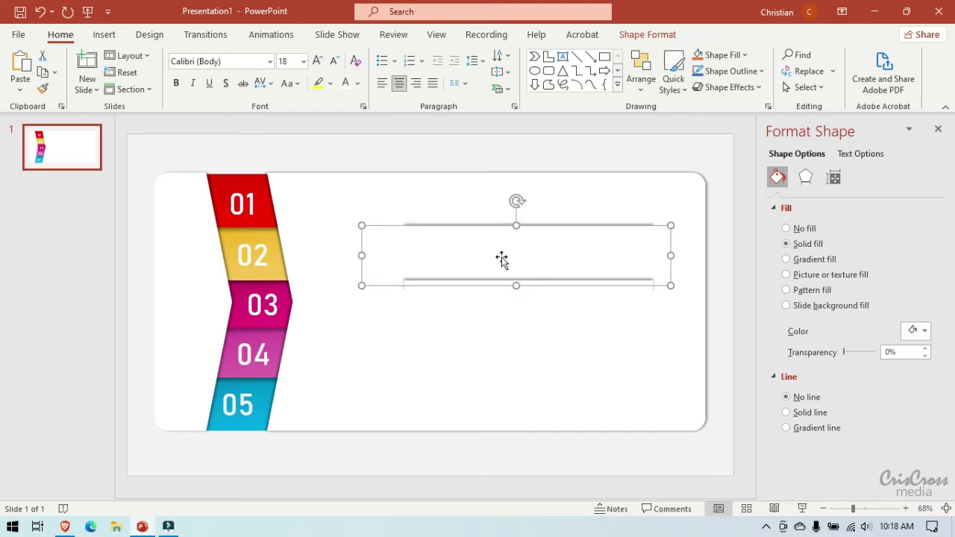
key(Up)
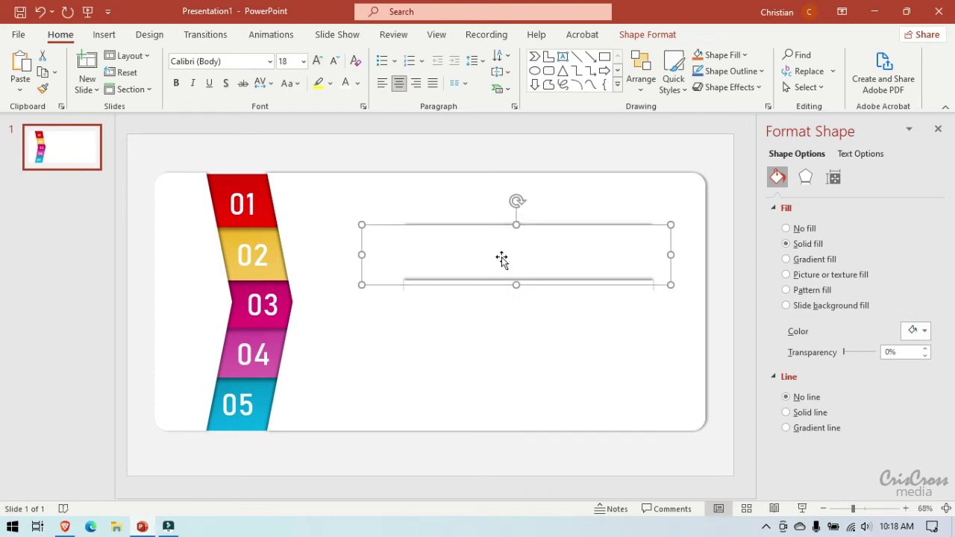
click(719, 285)
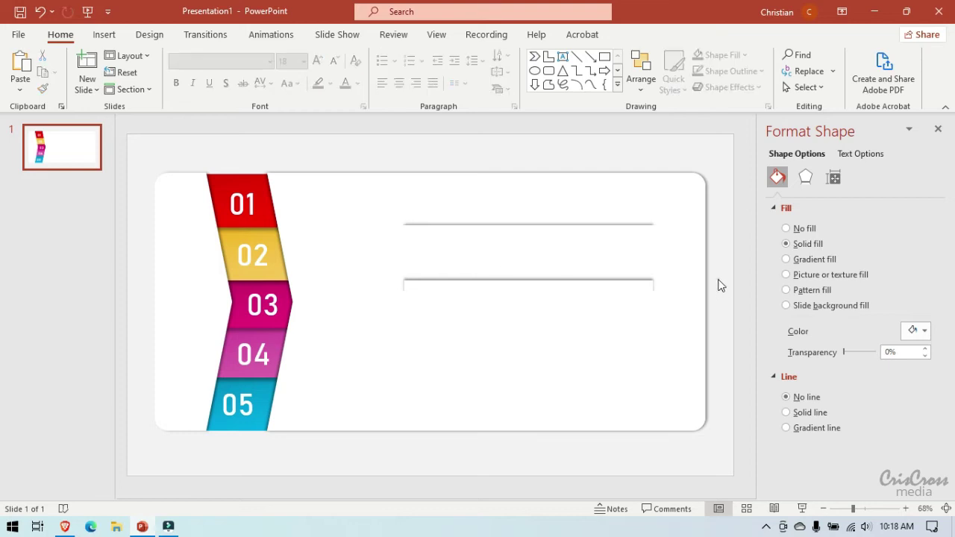
- Nudge the empty box below the second divider line up three steps
click(580, 310)
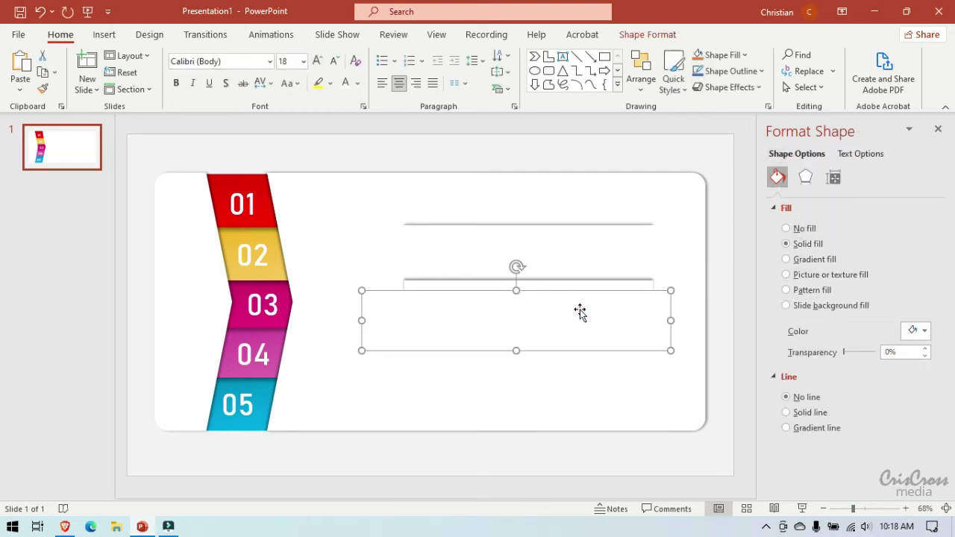
key(Up)
key(Up)
key(Up)
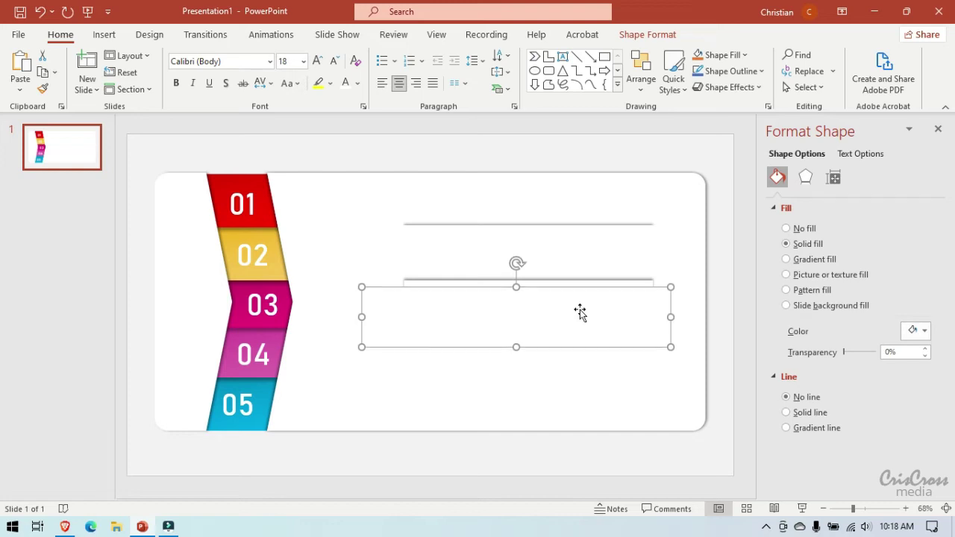
key(Up)
key(Up)
key(Up)
key(Up)
key(Up)
key(Up)
key(Up)
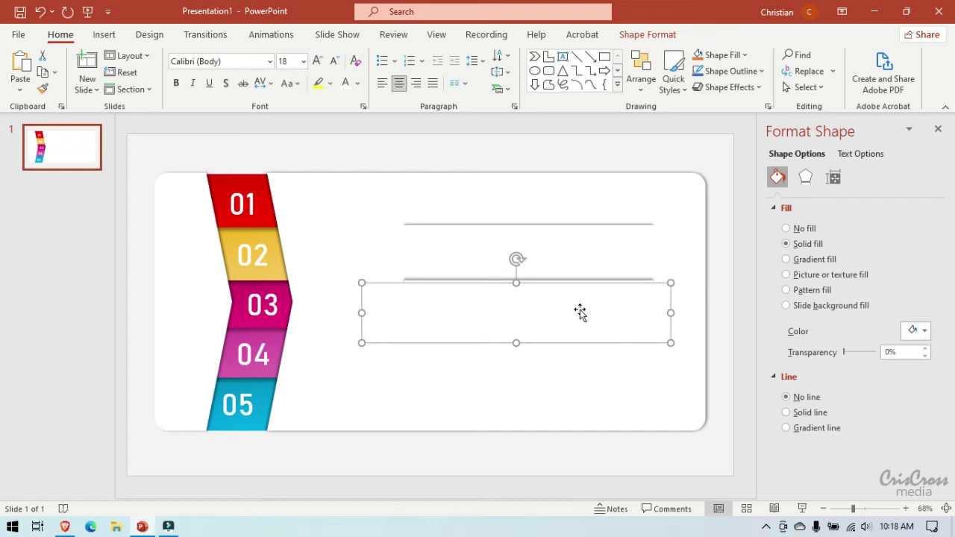
key(Up)
key(Up)
key(Up)
key(Up)
key(Up)
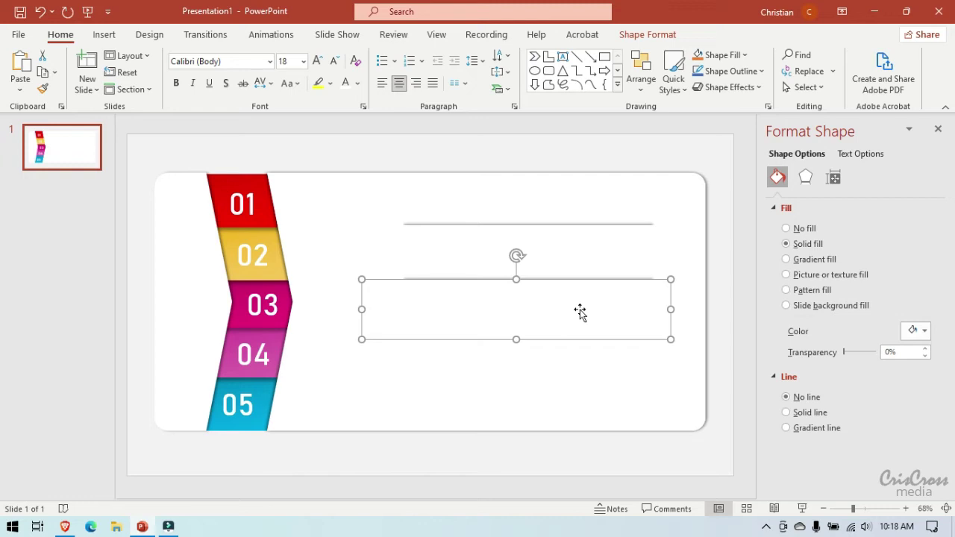
click(721, 297)
click(525, 311)
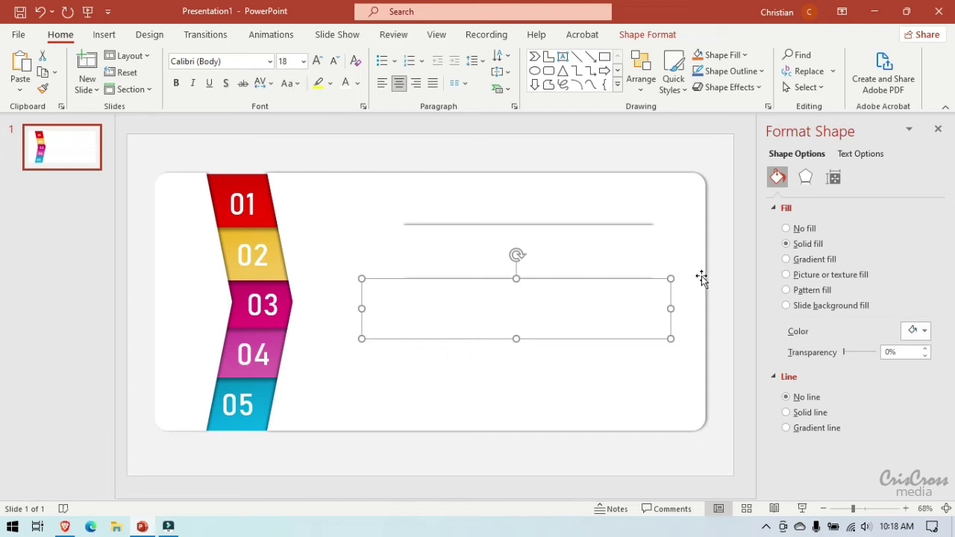
click(719, 283)
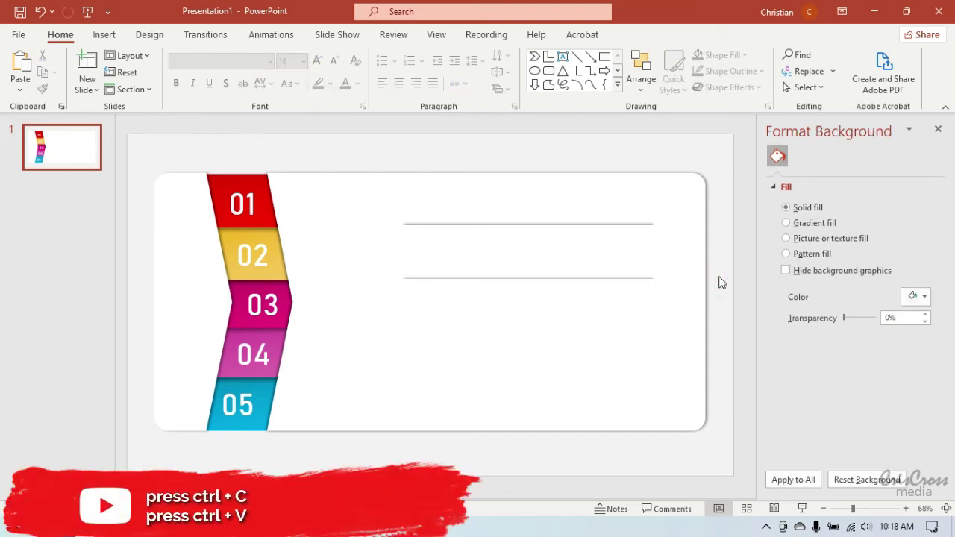
- Paste a third line-and-box copy below the second line and nudge its box up four steps
key(ctrl+v)
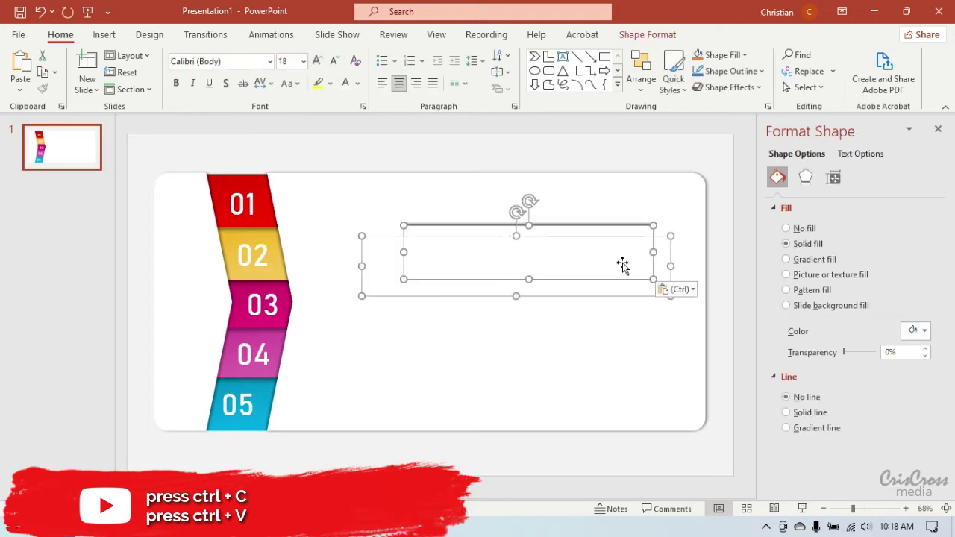
drag(567, 258, 572, 362)
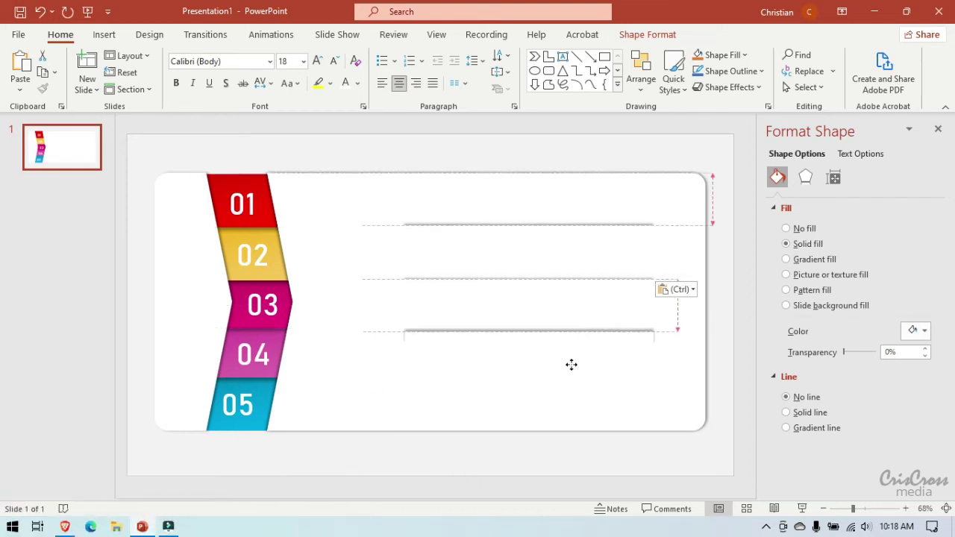
drag(571, 362, 571, 366)
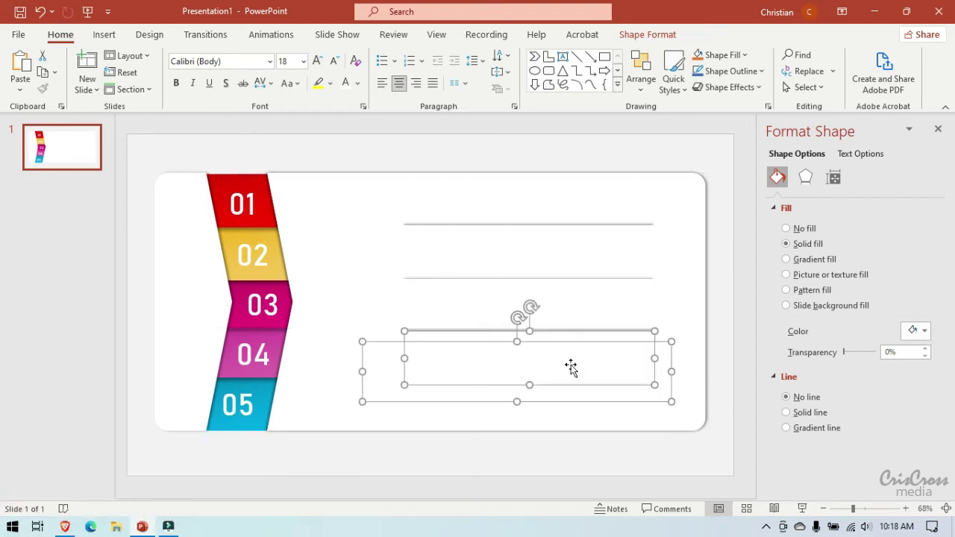
click(718, 335)
click(608, 363)
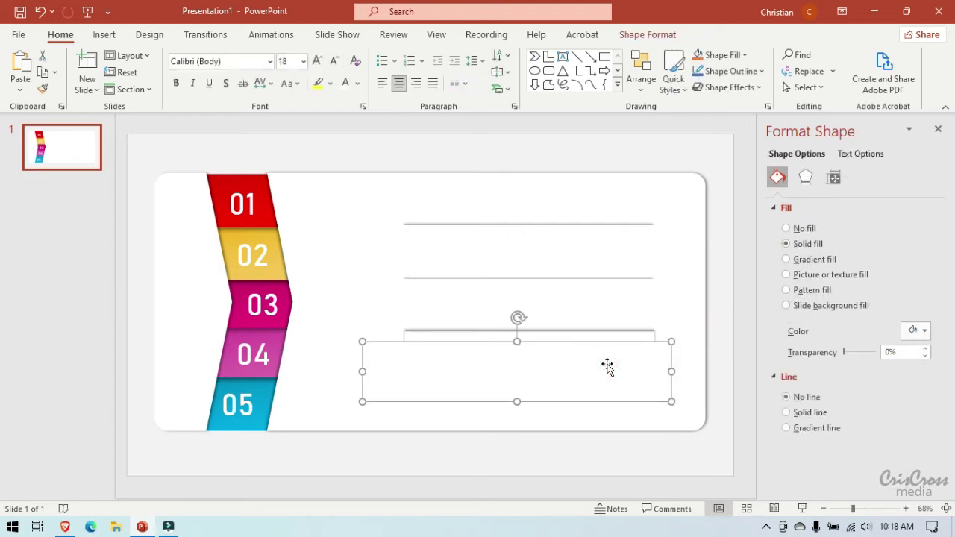
key(ctrl+Up)
key(ctrl+Up)
key(ctrl+Up)
key(ctrl+Up)
key(ctrl+Up)
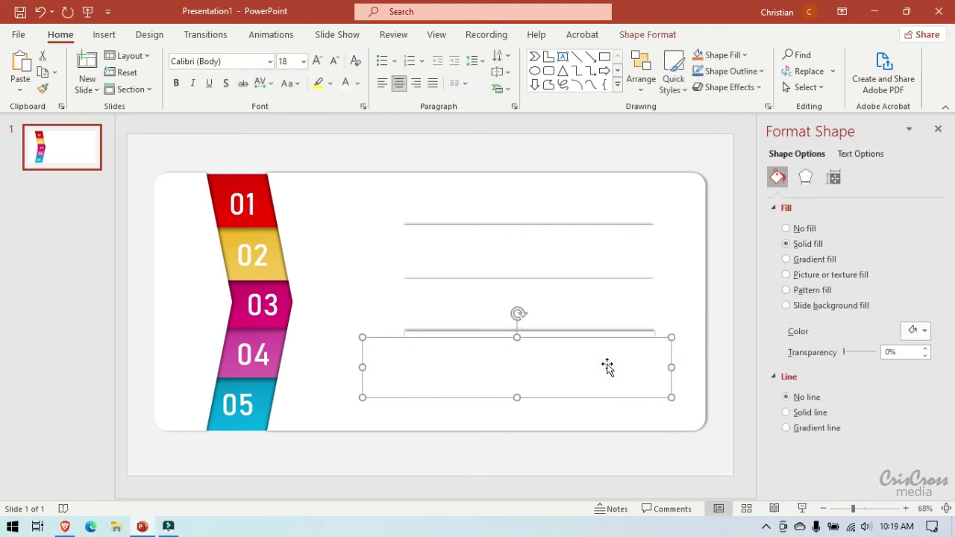
key(ctrl+Up)
key(ctrl+Up)
key(ctrl+Up)
key(ctrl+Up)
key(ctrl+Up)
key(ctrl+Up)
key(ctrl+Up)
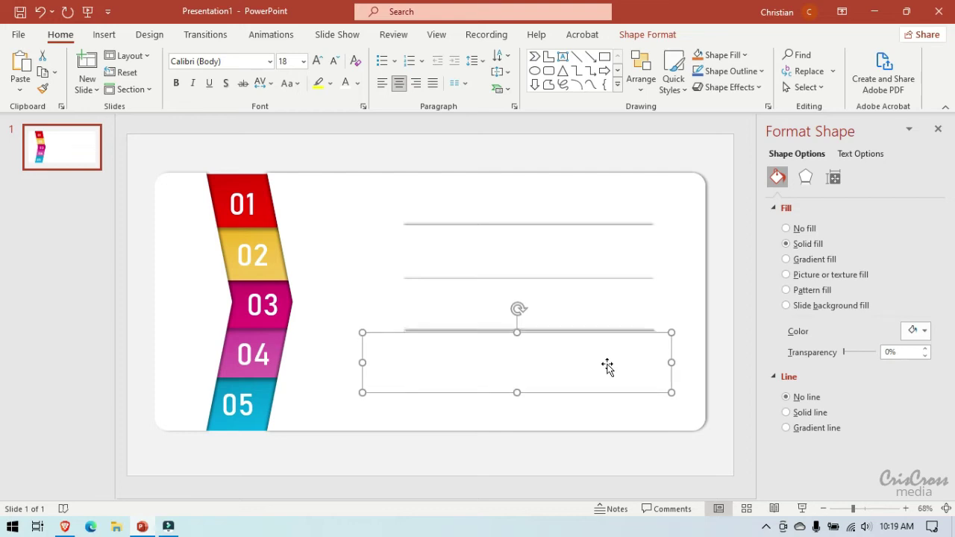
key(ctrl+Up)
key(ctrl+Up)
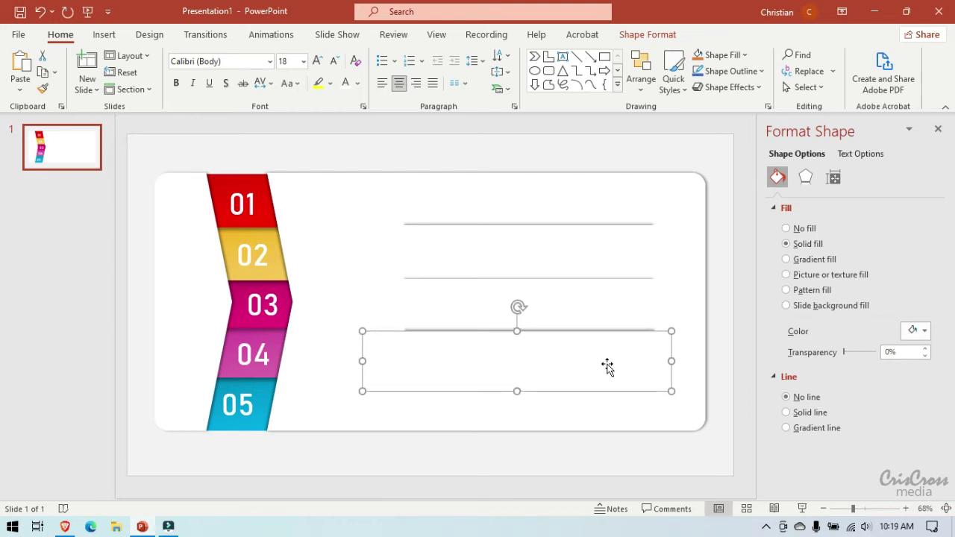
key(ctrl+Up)
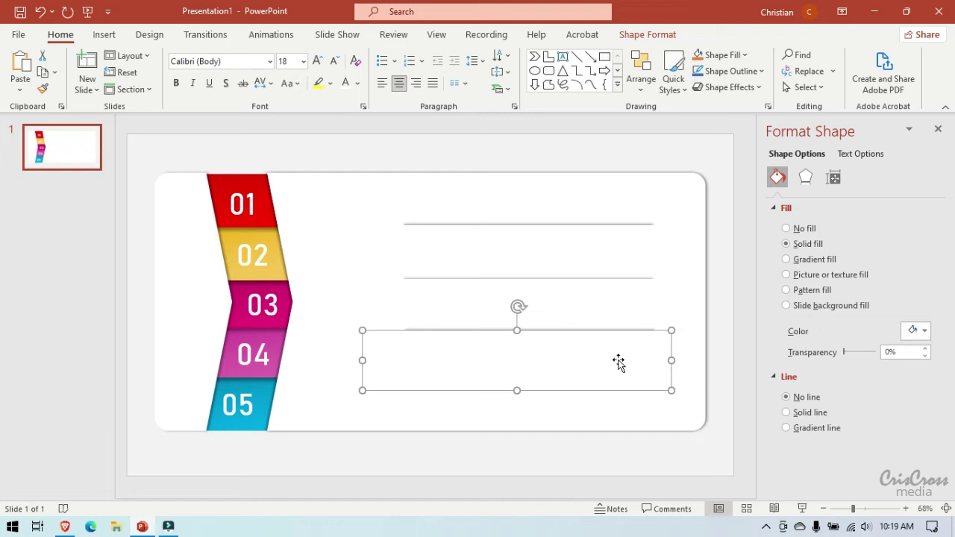
click(724, 336)
click(724, 336)
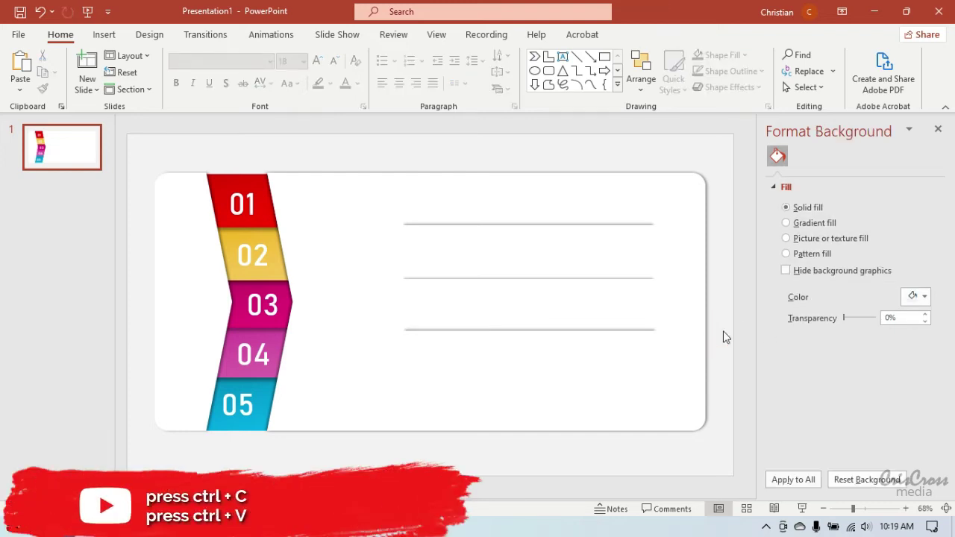
click(724, 336)
- Paste a fourth copy as the bottom line, nudge its box up and shorten it to fit the card
key(ctrl+v)
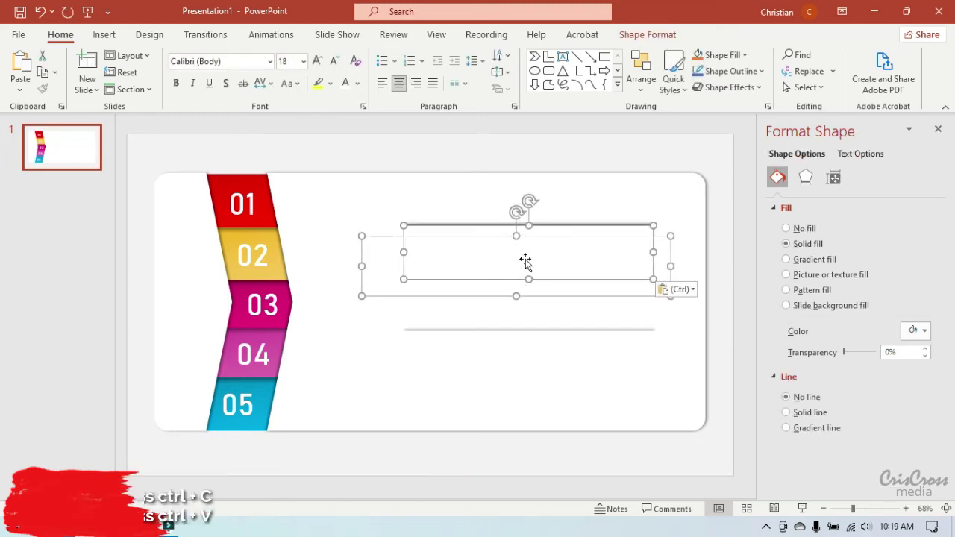
mouse_move(525, 262)
mouse_down()
mouse_move(514, 395)
mouse_move(529, 413)
mouse_up()
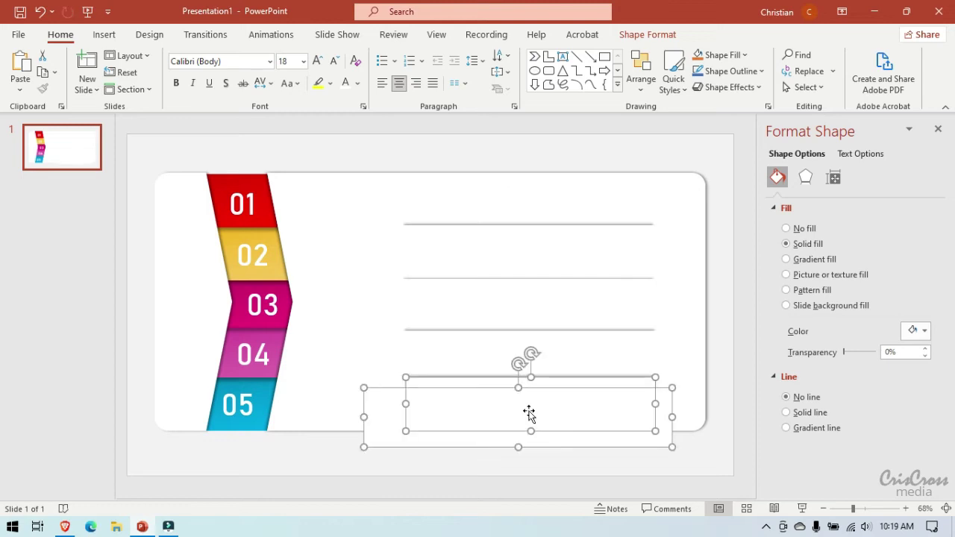
click(722, 384)
click(580, 411)
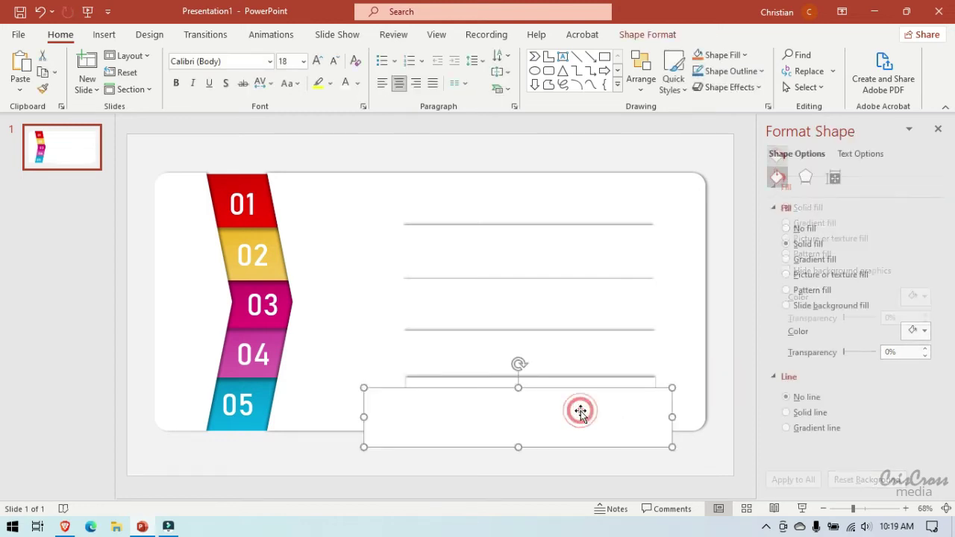
key(ctrl+Up)
key(ctrl+Up)
key(ctrl+Up)
key(ctrl+Up)
key(ctrl+Up)
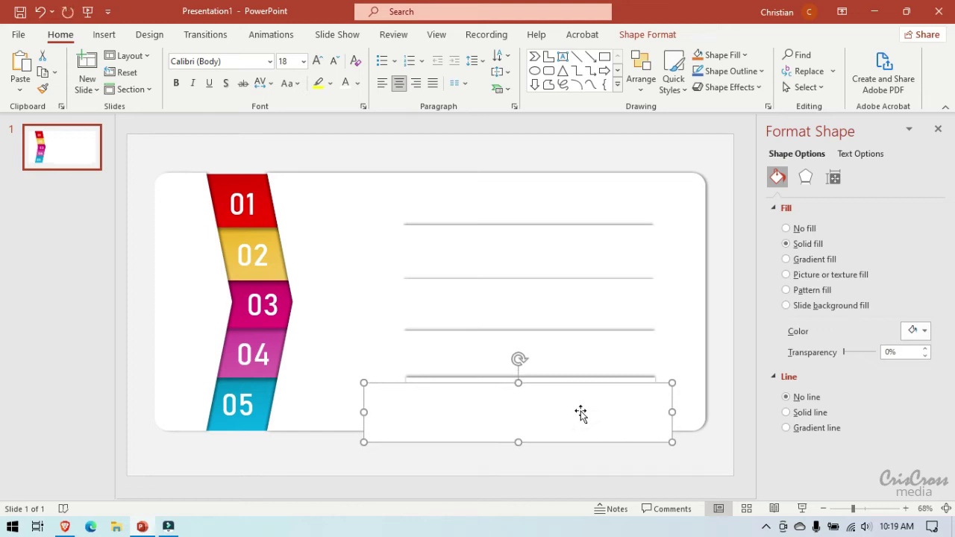
key(ctrl+Up)
key(ctrl+Up)
key(ctrl+Up)
key(ctrl+Up)
key(ctrl+Up)
key(ctrl+Up)
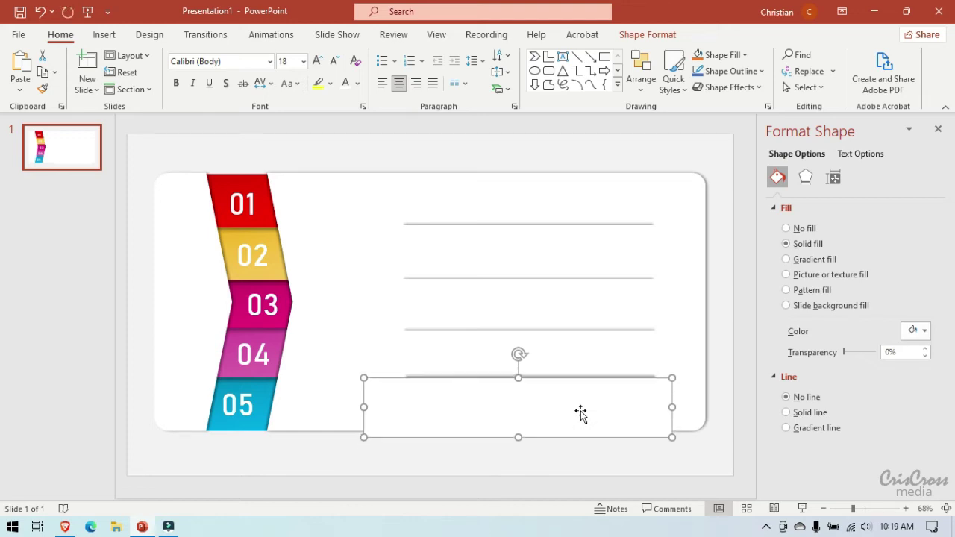
key(ctrl+Up)
key(ctrl+Up)
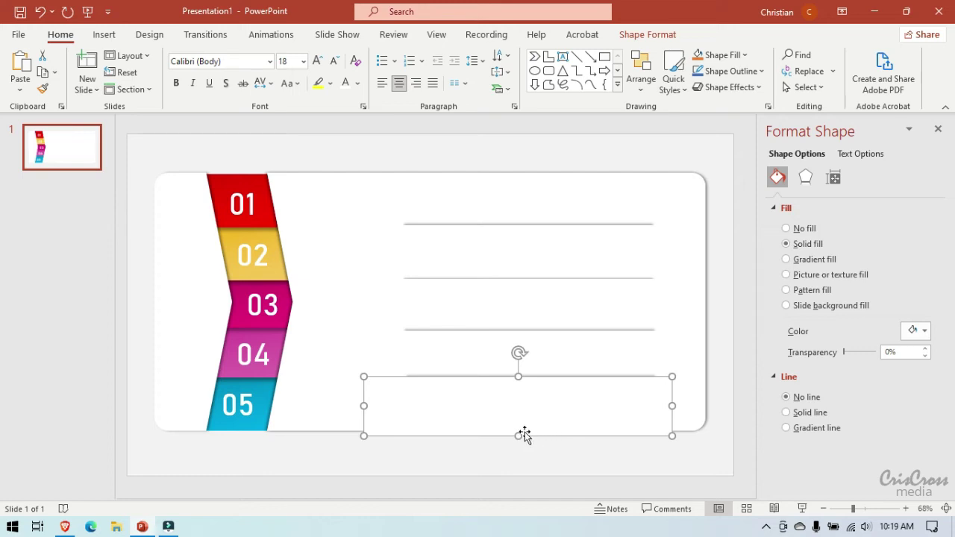
drag(519, 436, 520, 431)
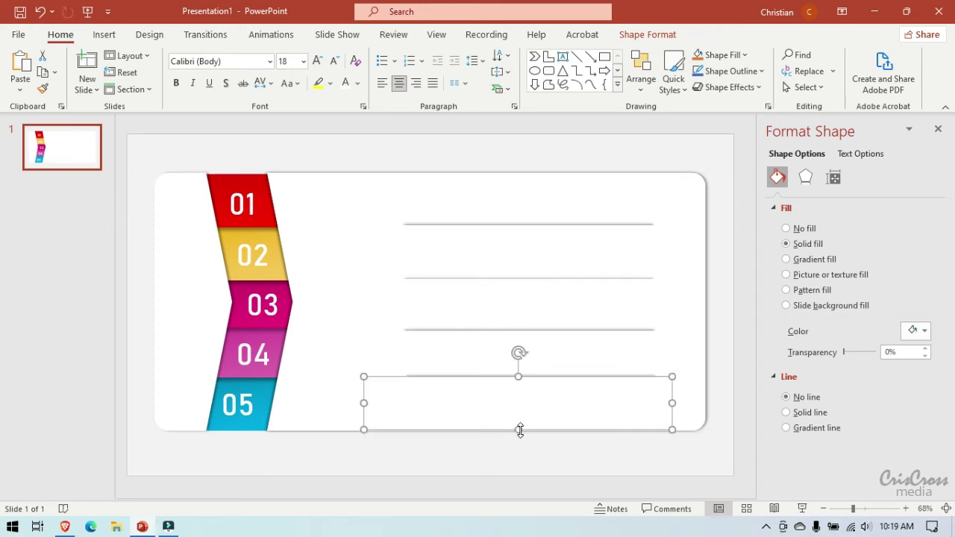
click(720, 400)
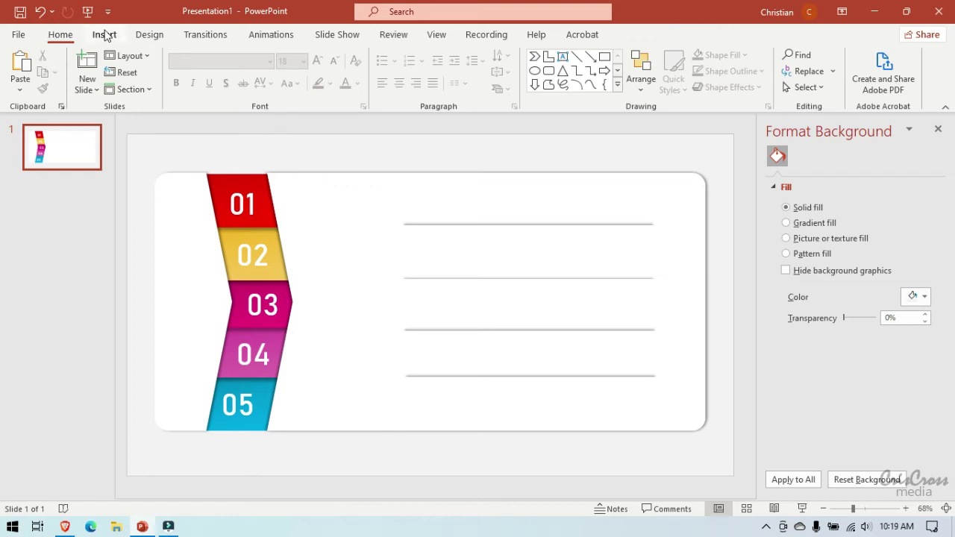
- Draw a small blue oval, about 0.81" by 0.79", at the right end of the top divider line
click(104, 35)
click(227, 85)
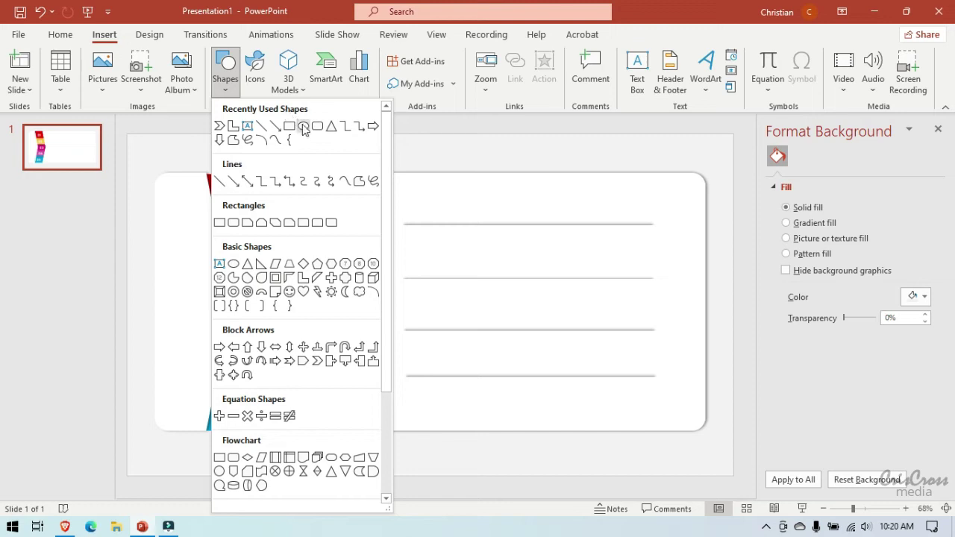
click(304, 129)
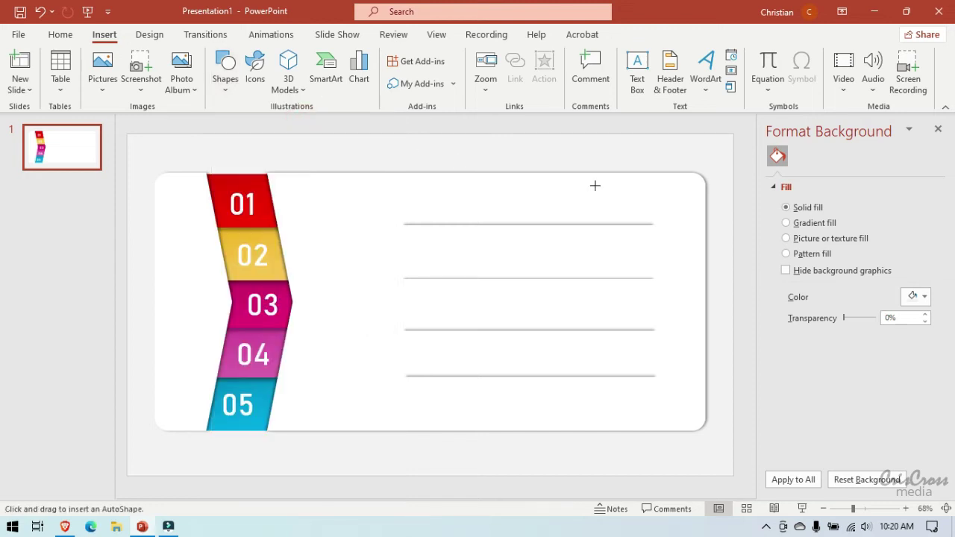
drag(647, 184, 682, 216)
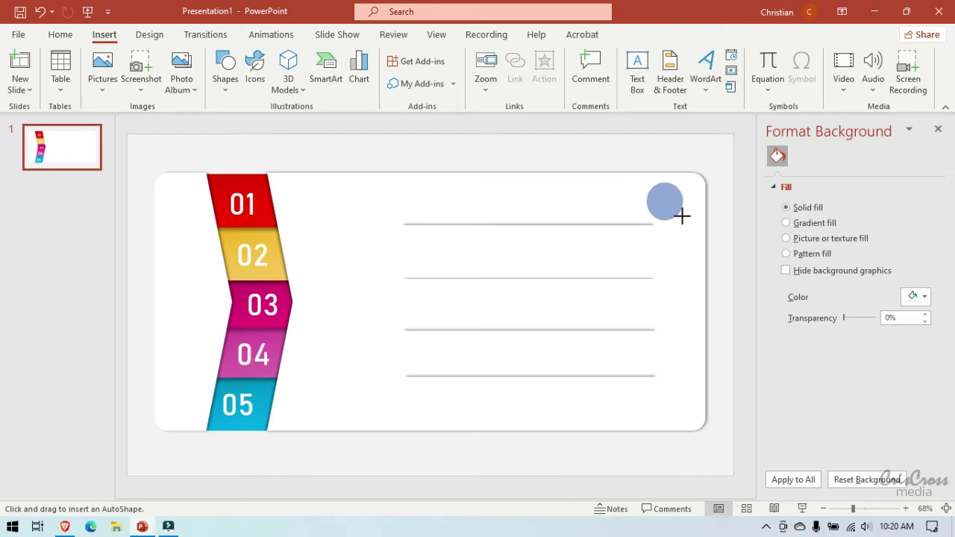
drag(682, 217, 670, 200)
drag(674, 200, 676, 202)
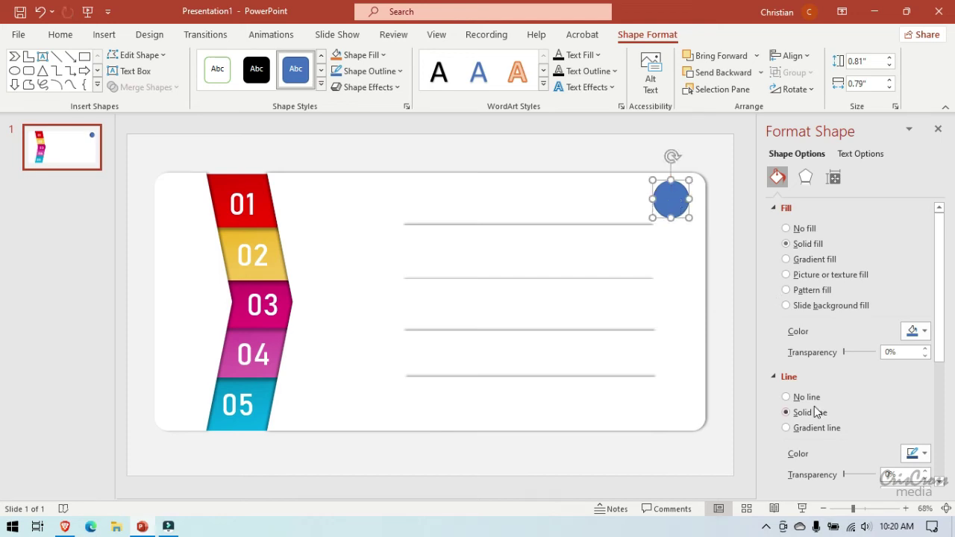
- Remove the circle's outline and fill it with the 01 band's red using the eyedropper
click(787, 398)
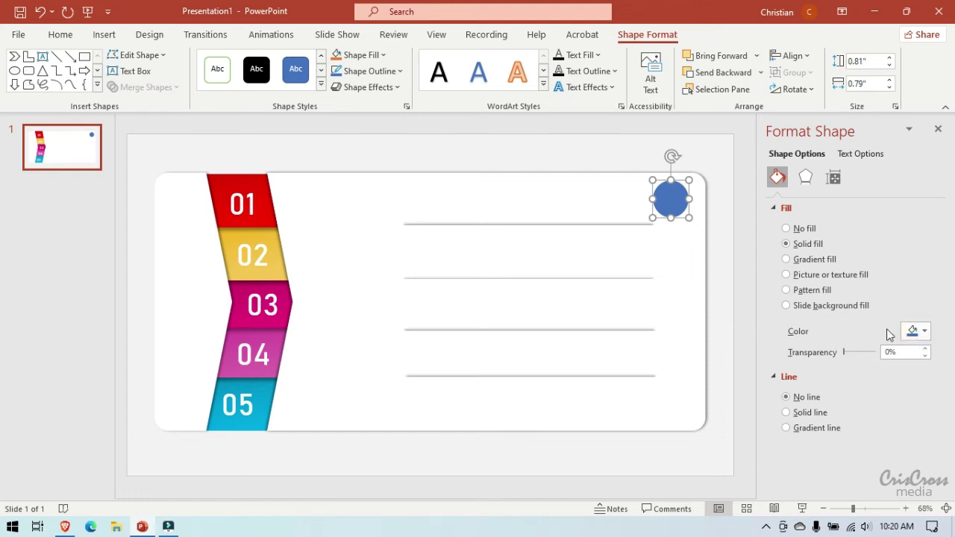
click(922, 340)
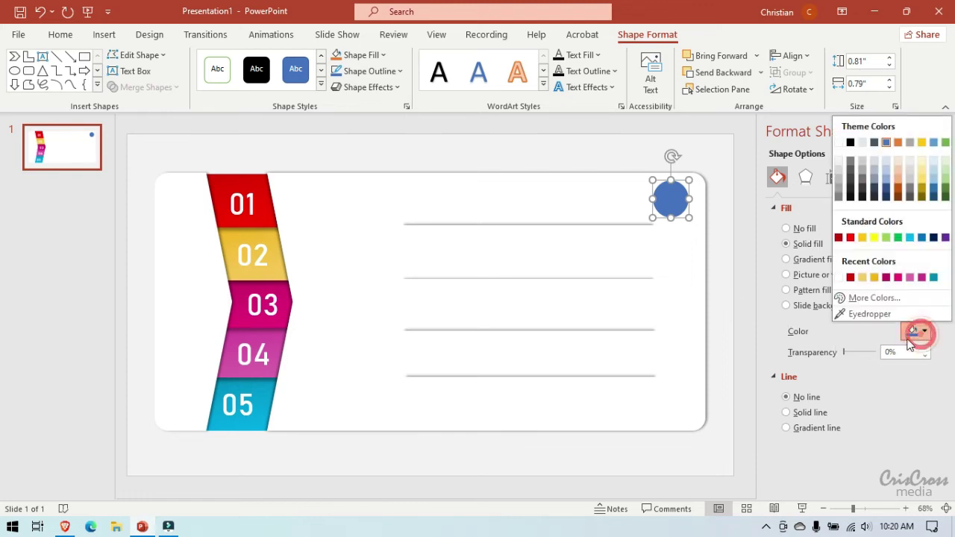
click(877, 318)
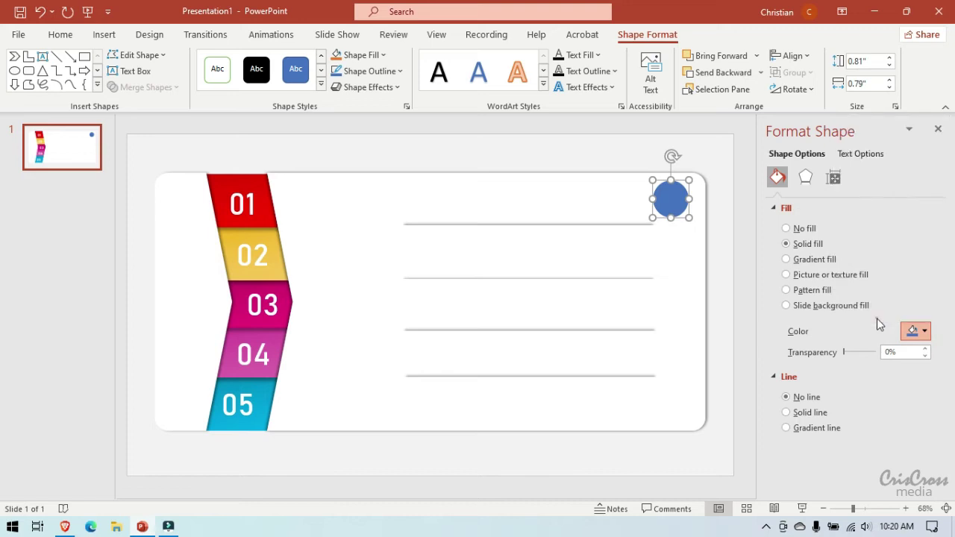
click(266, 204)
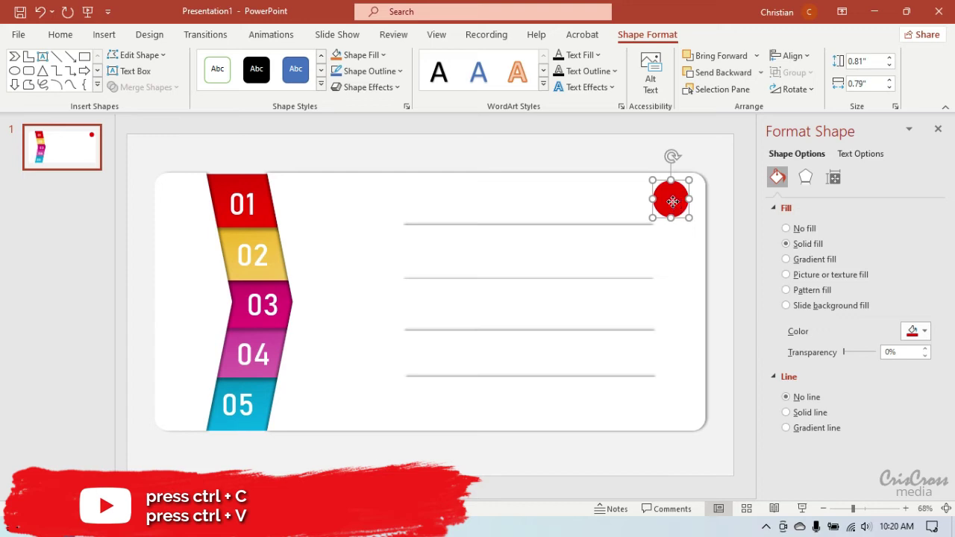
- Place a copy of the red circle at the right end of the second divider line, beside row 02
click(672, 202)
key(ctrl+v)
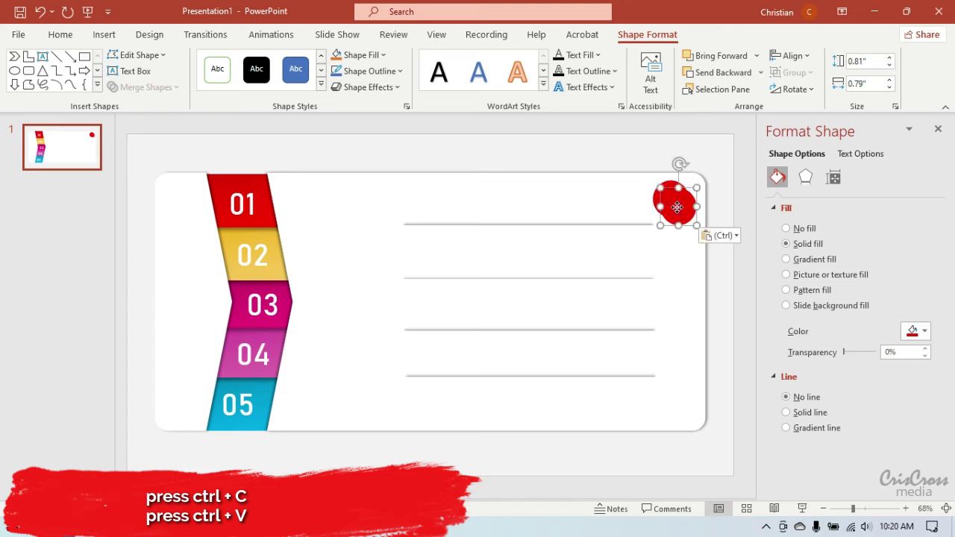
drag(677, 209, 670, 259)
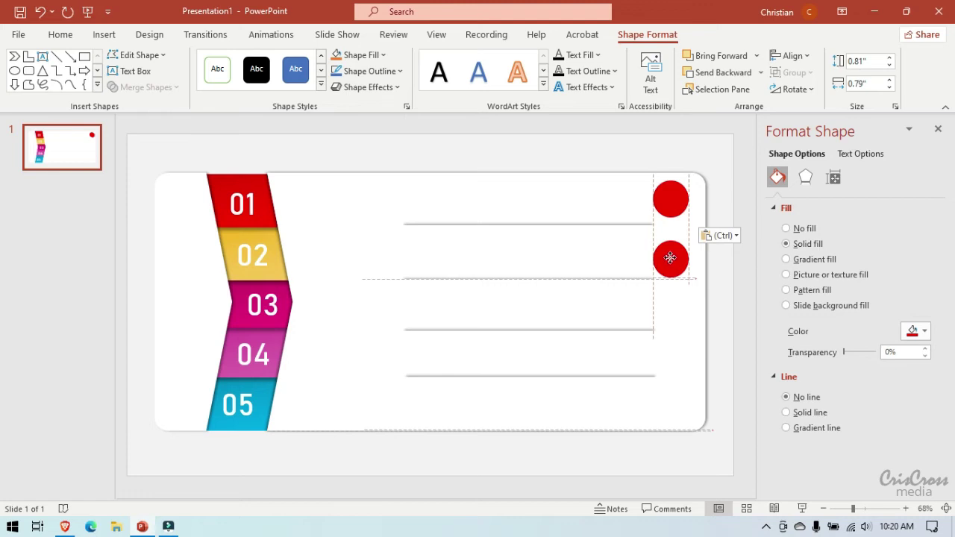
drag(670, 257, 671, 256)
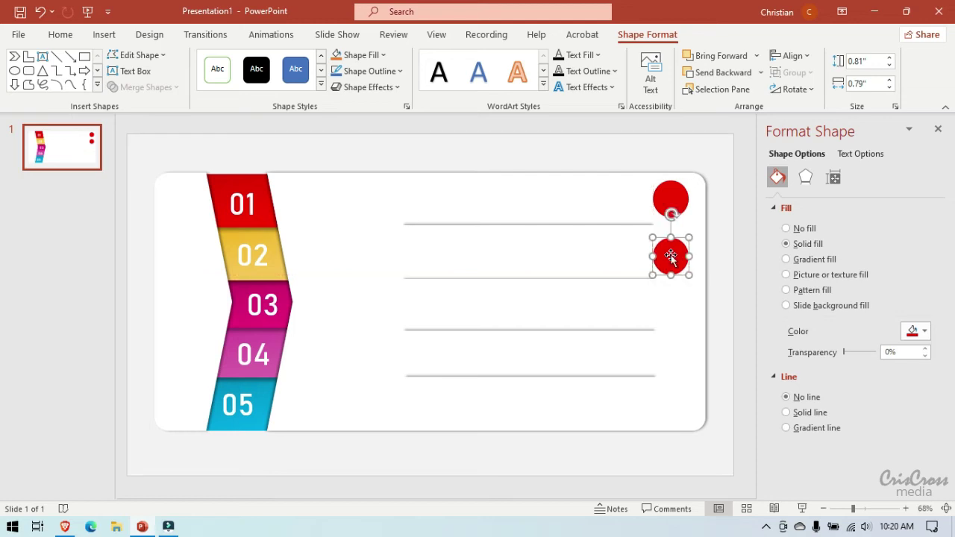
click(924, 335)
- Make the row 02 circle yellow, then copy it beside row 03 and colour it pink
click(884, 315)
click(273, 239)
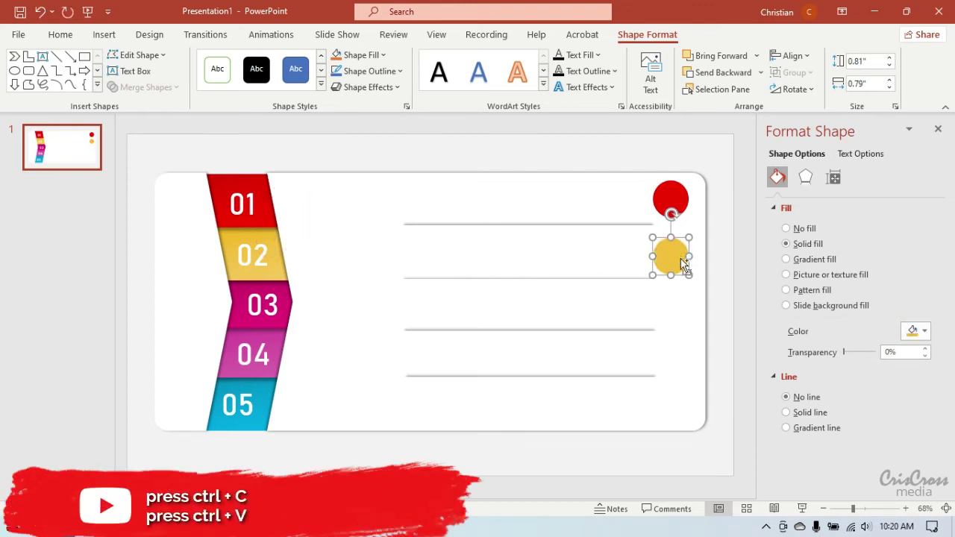
key(ctrl+c)
key(ctrl+v)
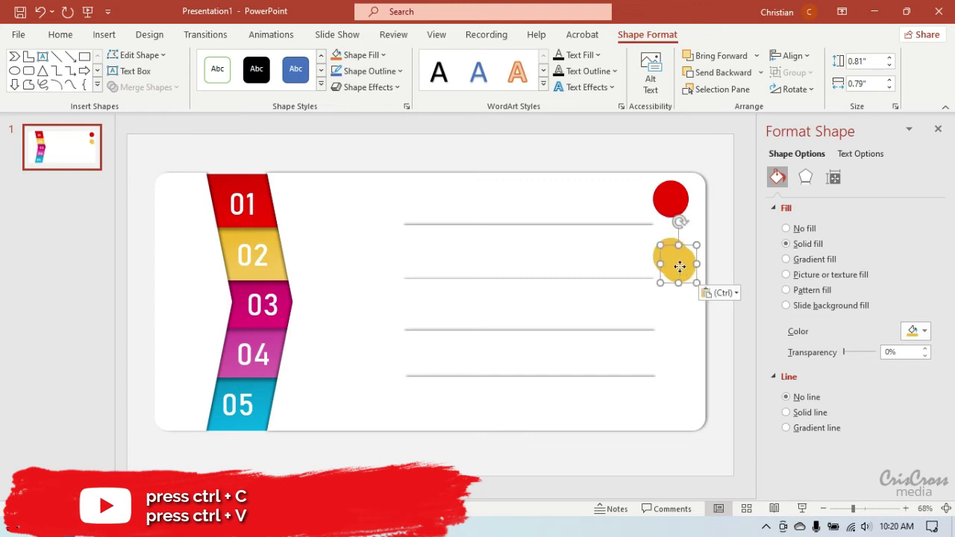
drag(680, 267, 676, 314)
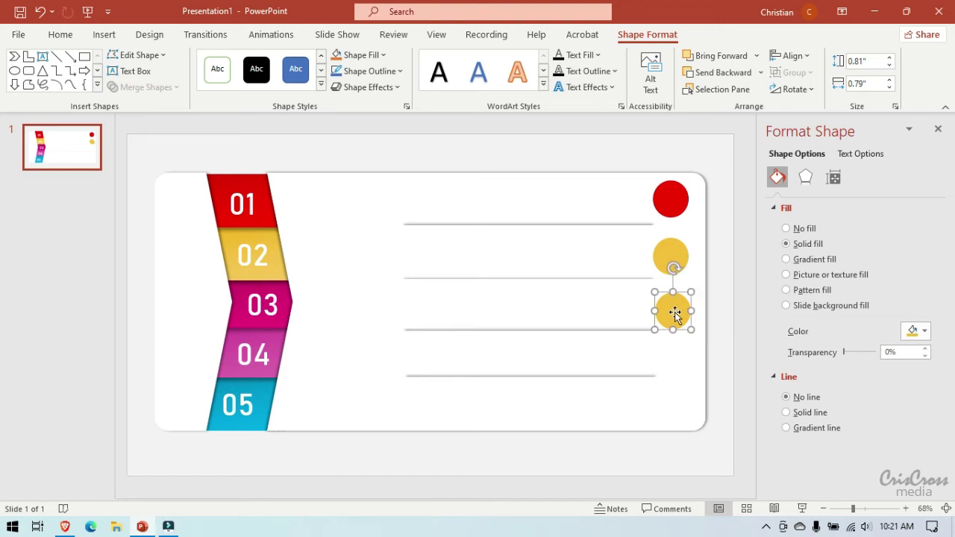
click(920, 331)
click(887, 317)
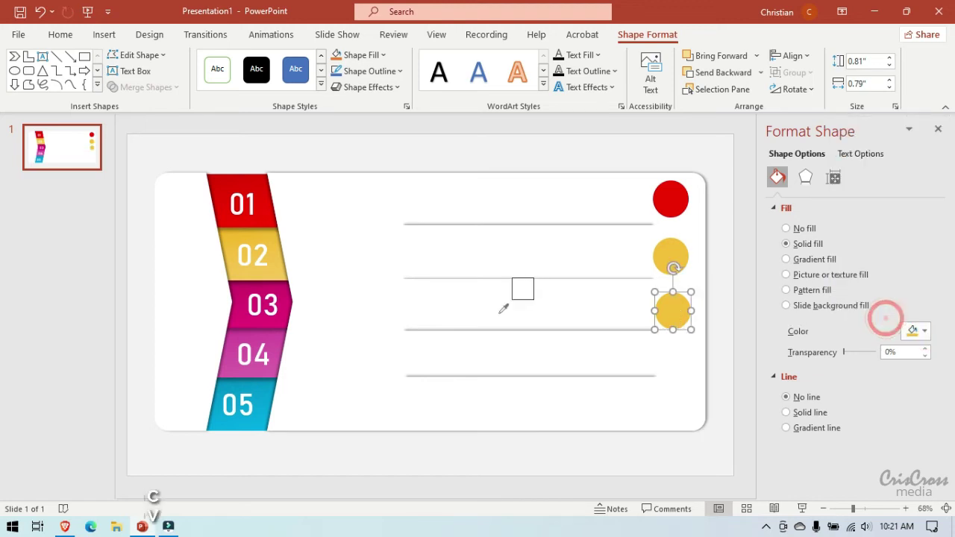
click(290, 296)
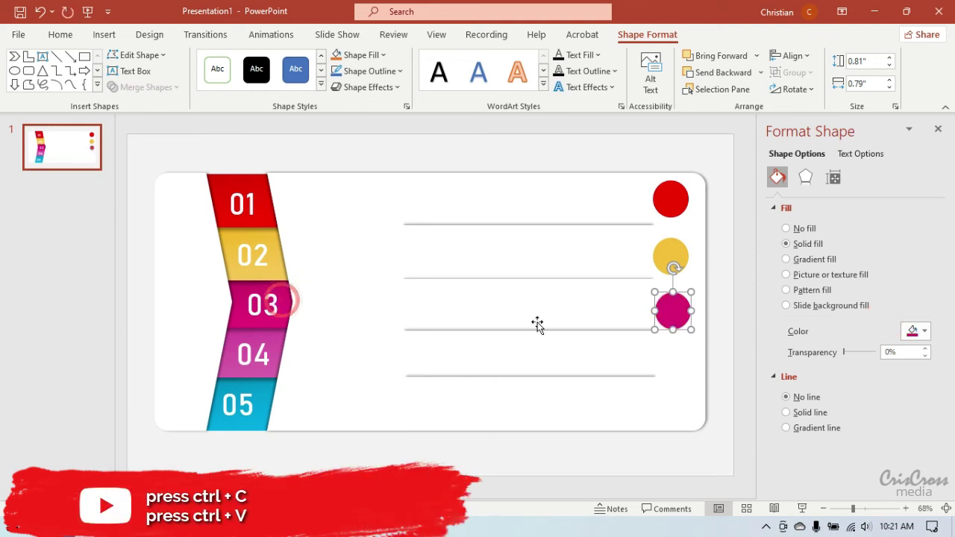
- Copy a circle beside row 04 and colour it the lighter magenta of the 04 band
key(ctrl+c)
key(ctrl+v)
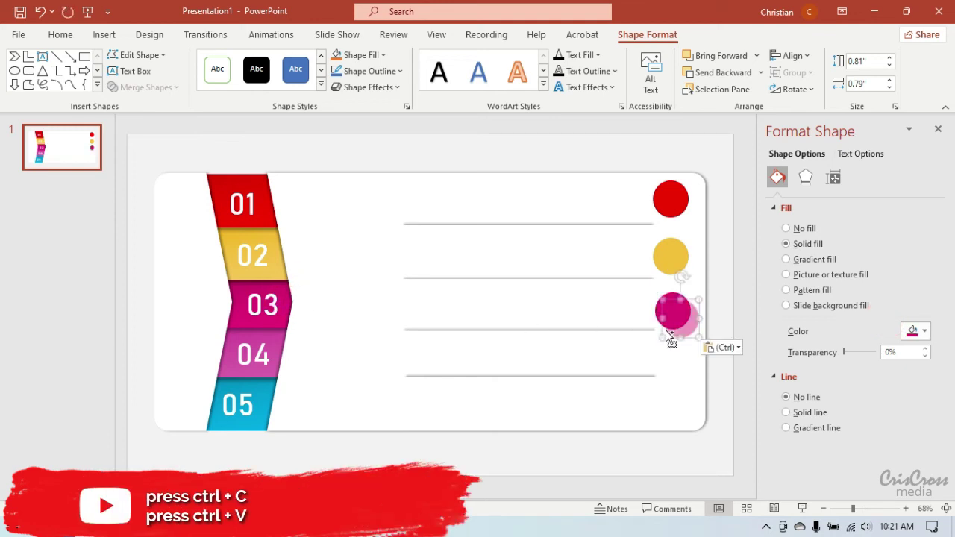
drag(681, 321, 678, 360)
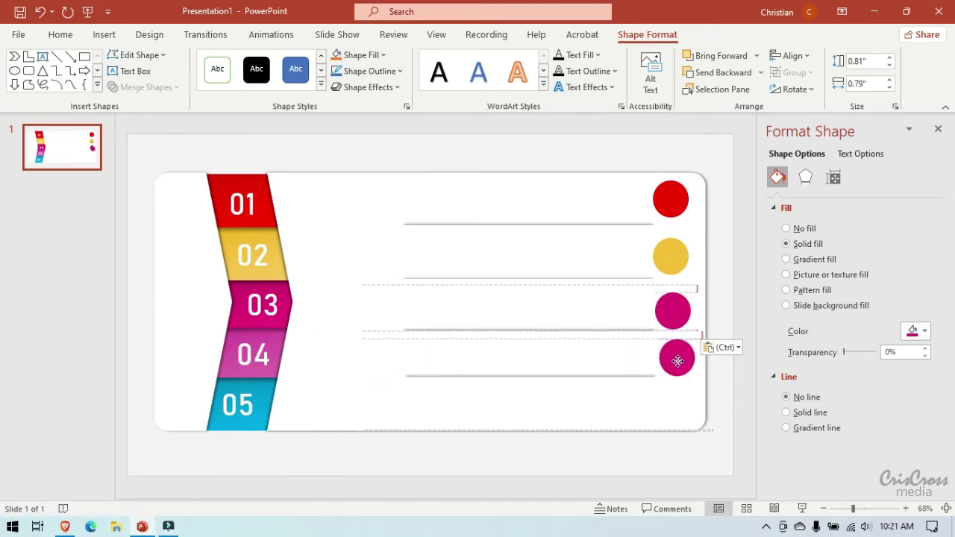
drag(678, 362, 674, 359)
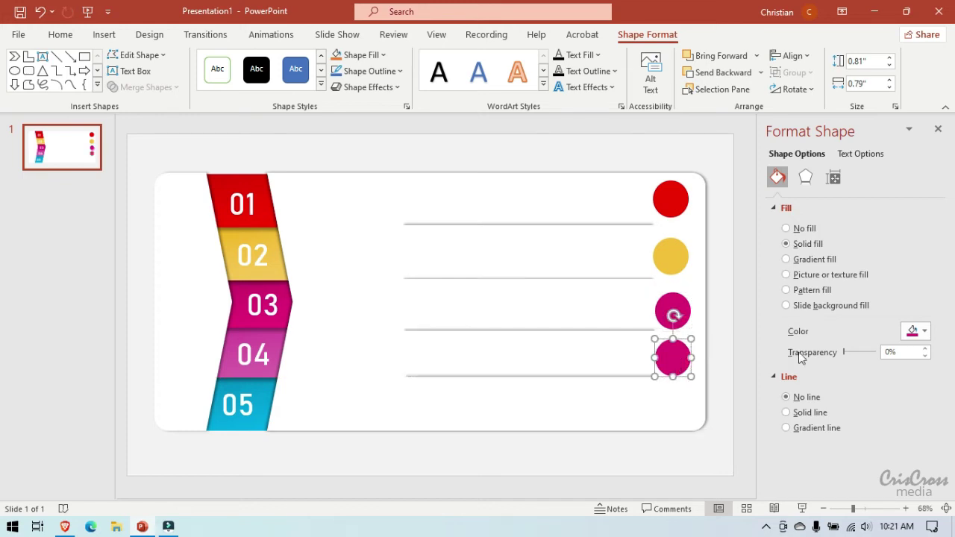
click(918, 331)
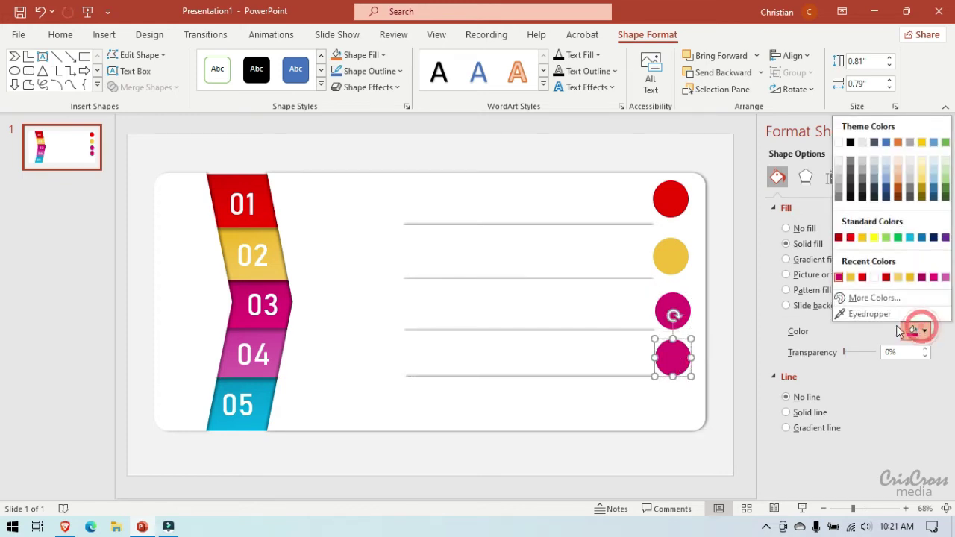
click(918, 330)
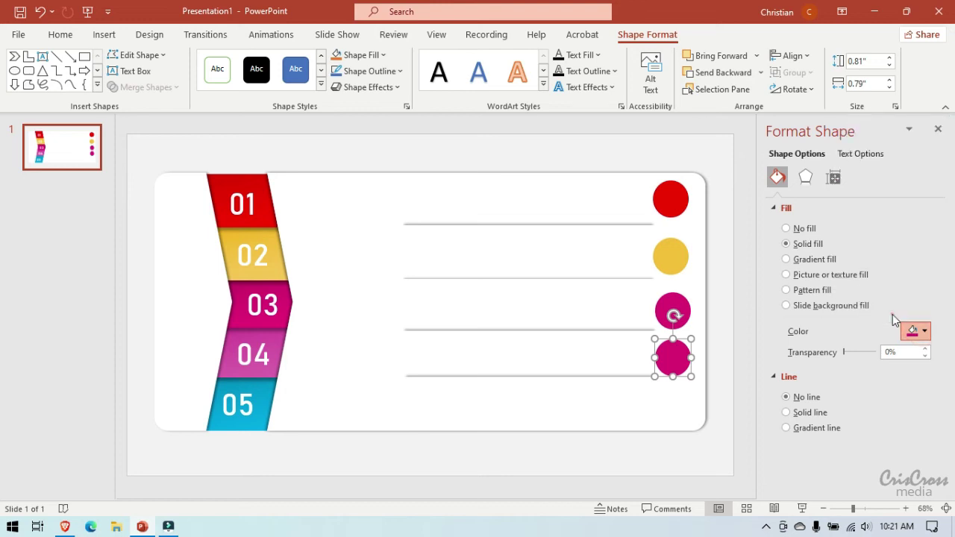
click(279, 339)
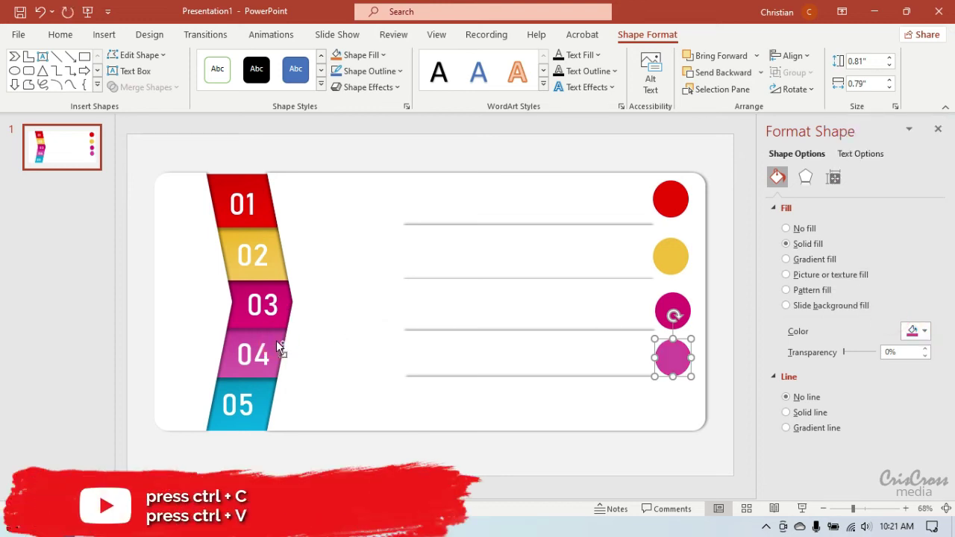
- Copy a circle beside row 05 and colour it the blue of the 05 band
key(ctrl+c)
key(ctrl+v)
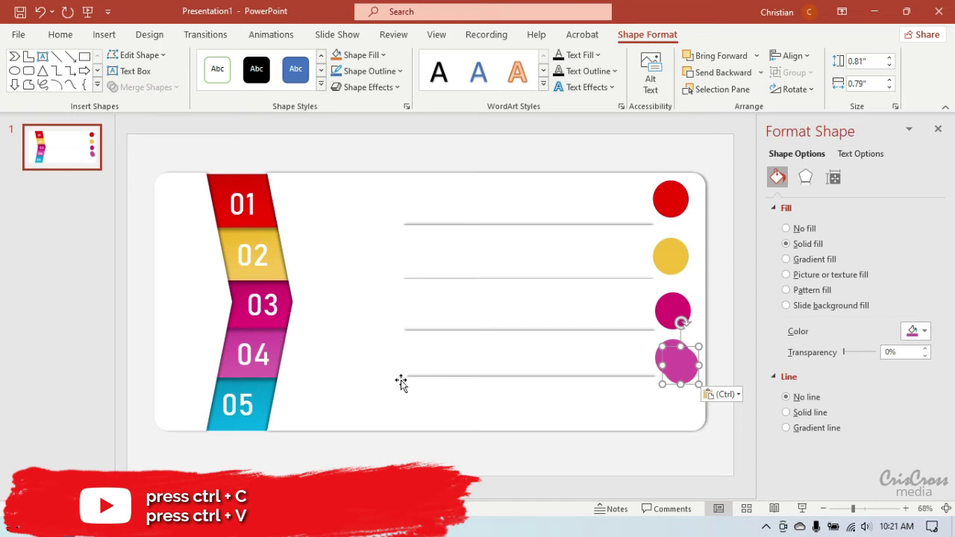
drag(673, 367, 677, 404)
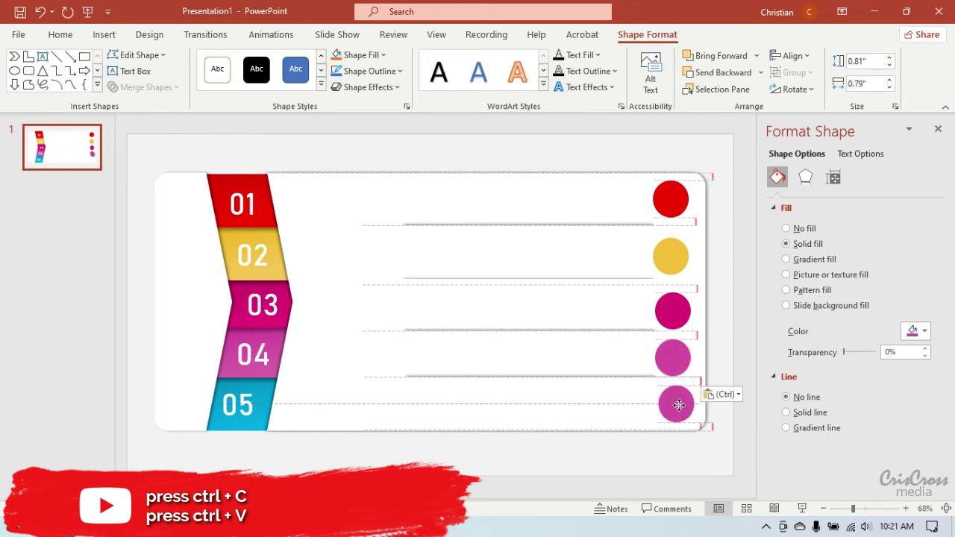
drag(678, 405, 677, 406)
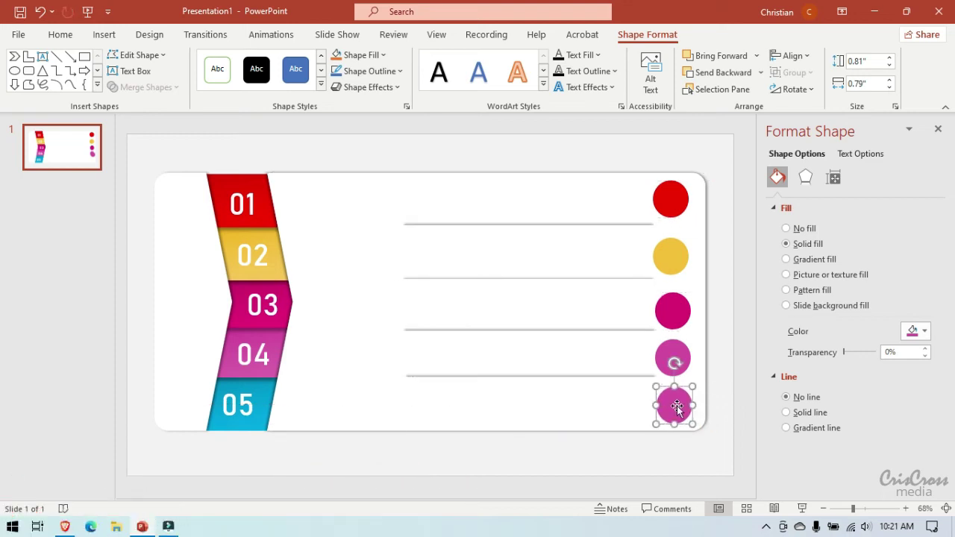
click(917, 331)
click(869, 315)
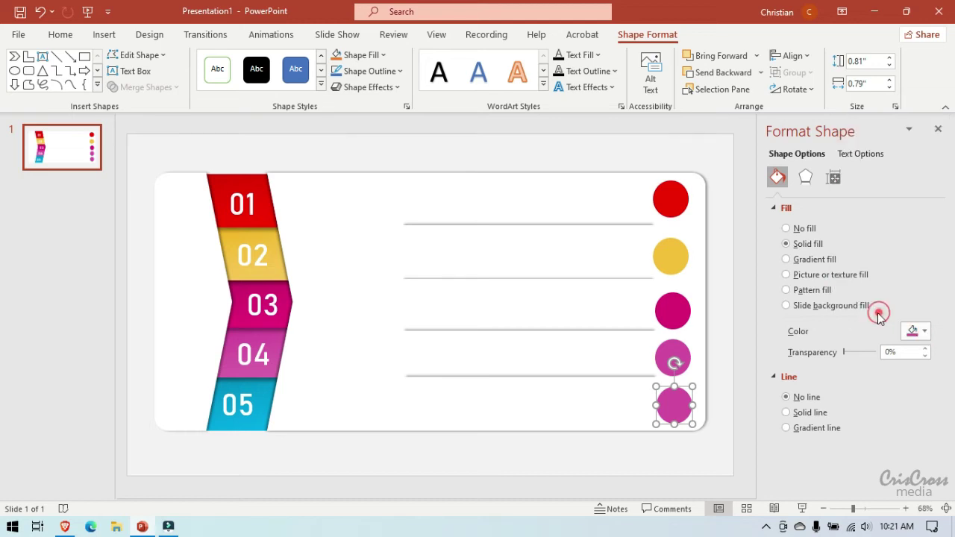
click(265, 398)
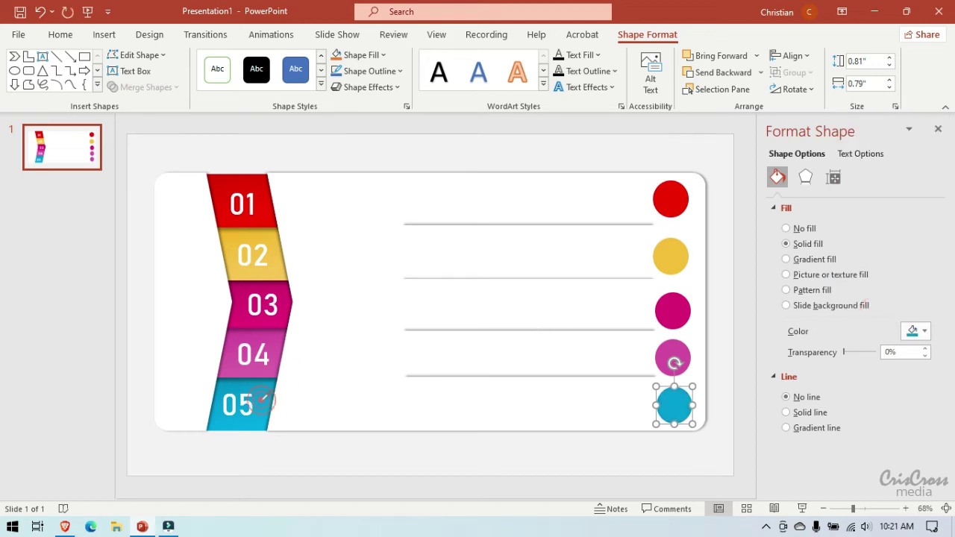
click(735, 323)
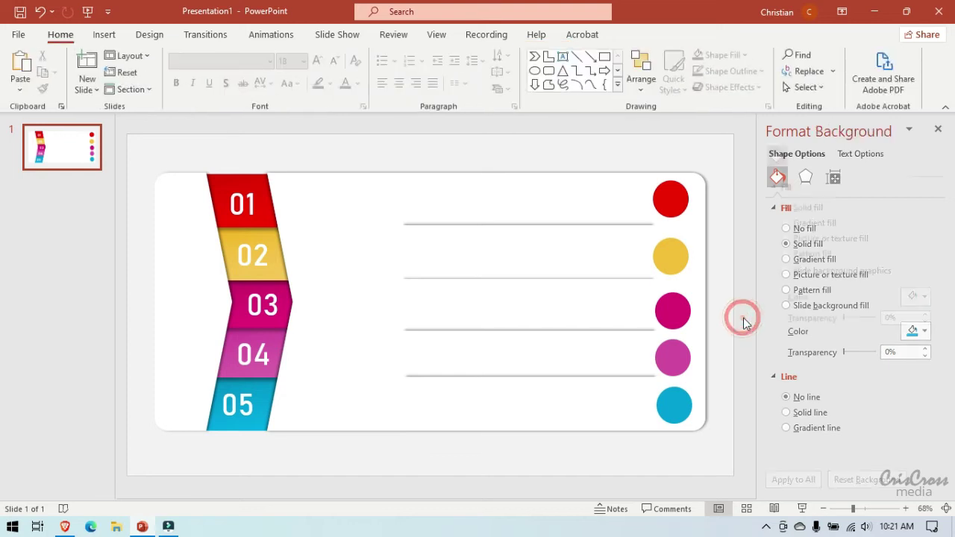
- Nudge the 02–05 circles up along the smart guides so all five are evenly spaced
drag(670, 256, 673, 248)
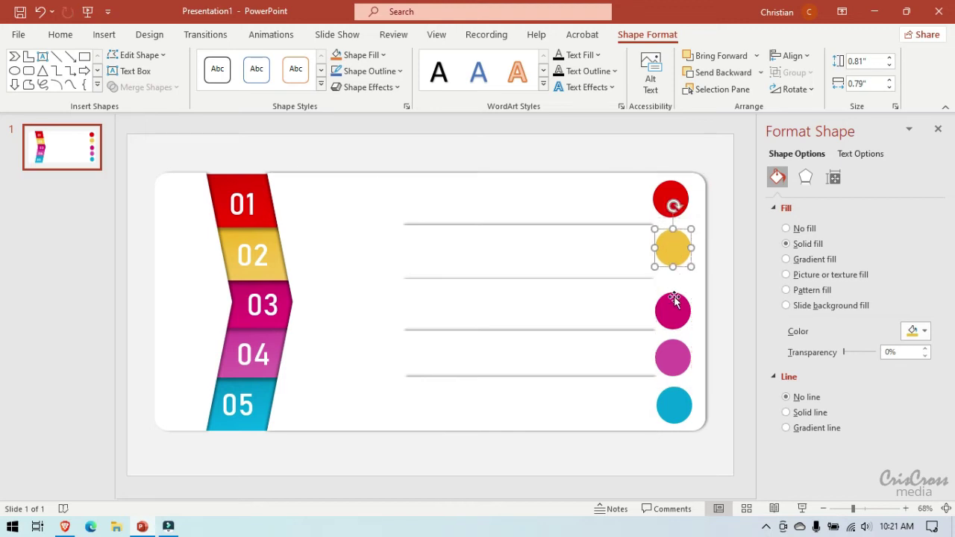
drag(674, 308, 674, 296)
drag(674, 355, 676, 347)
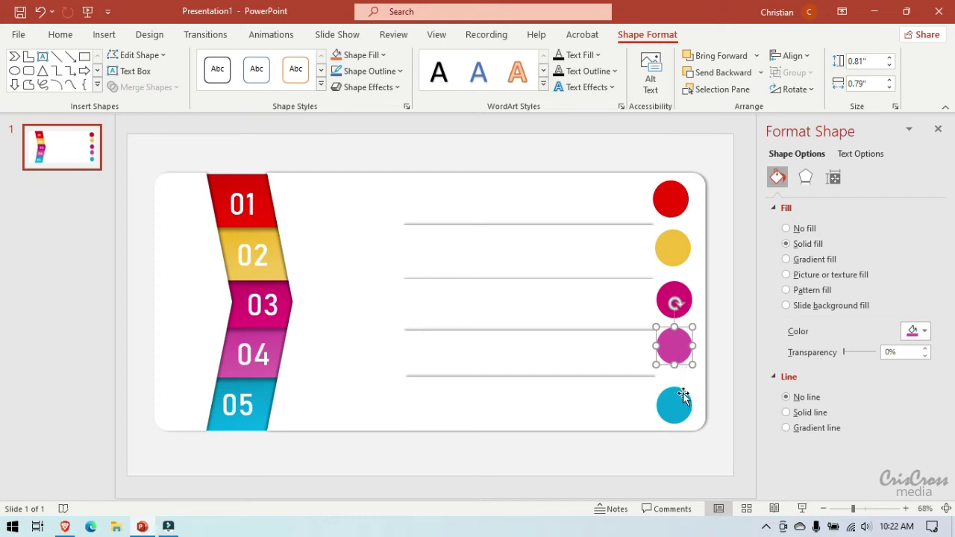
drag(677, 403, 677, 396)
click(721, 363)
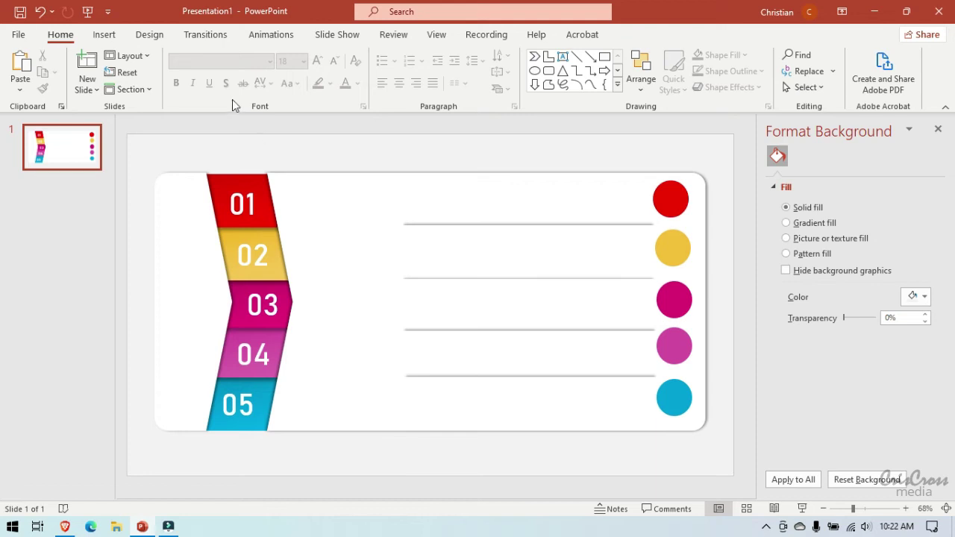
click(105, 37)
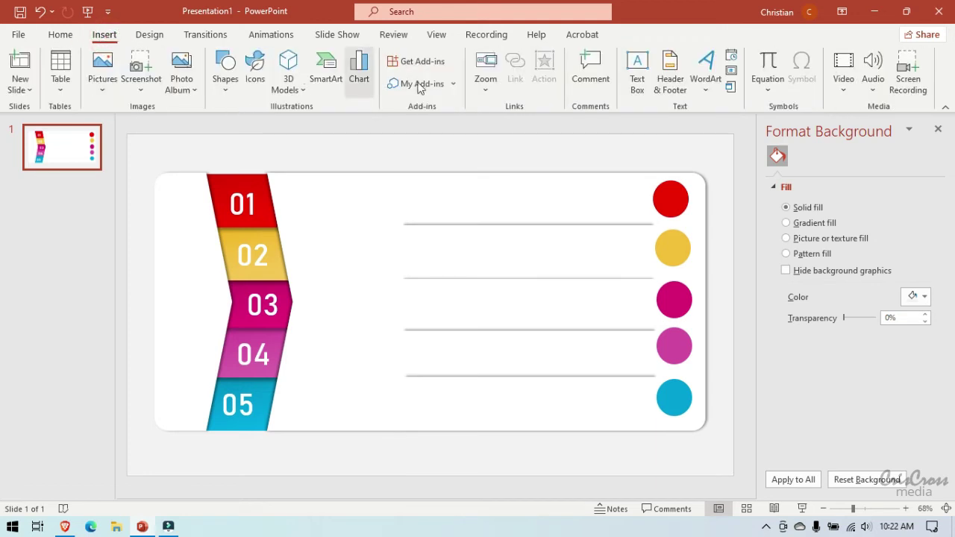
- Insert five library icons: atom, head with brain, brain, figures around a star and weightlifter
click(256, 71)
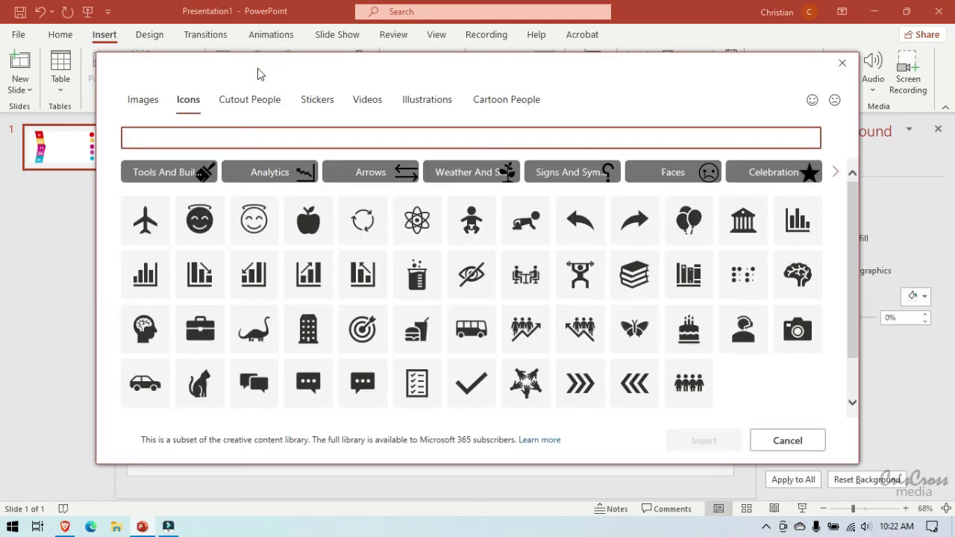
click(422, 212)
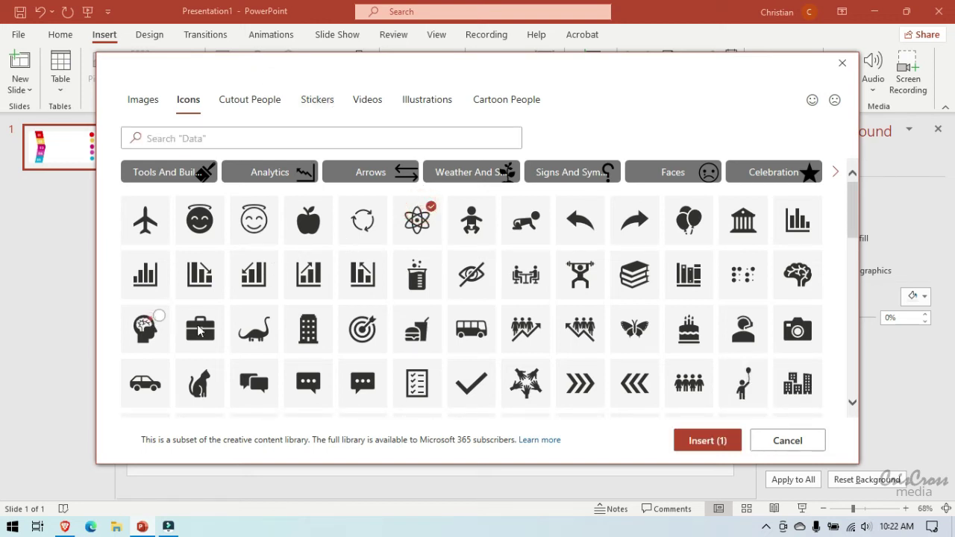
click(152, 323)
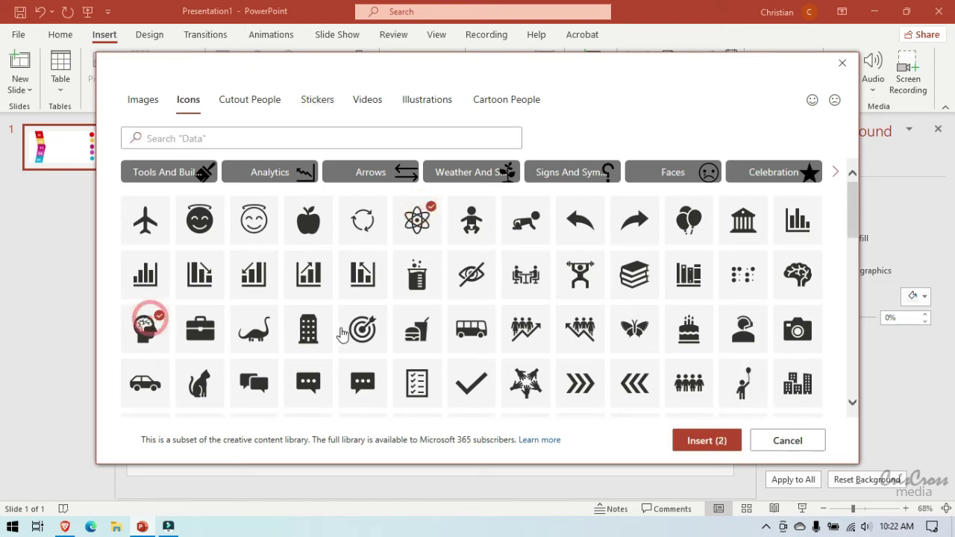
click(799, 274)
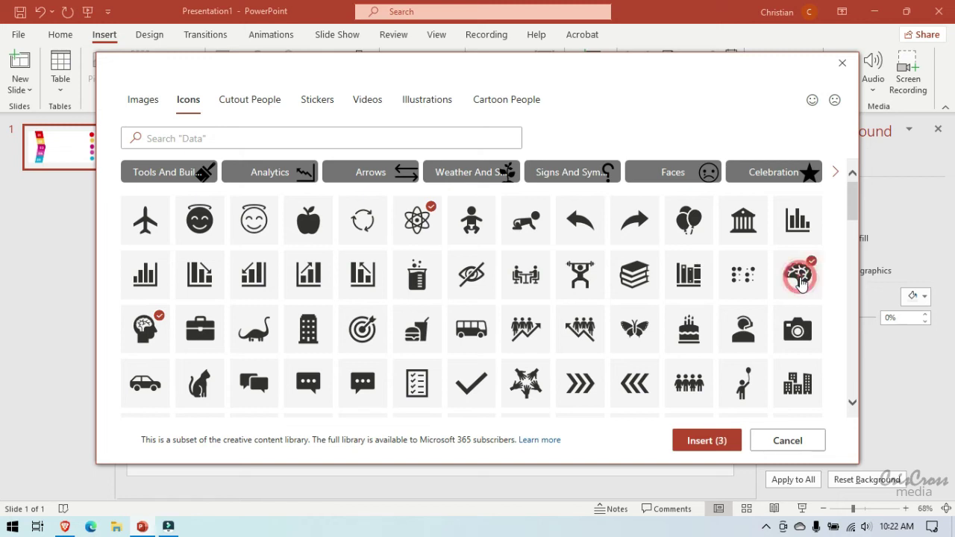
click(526, 384)
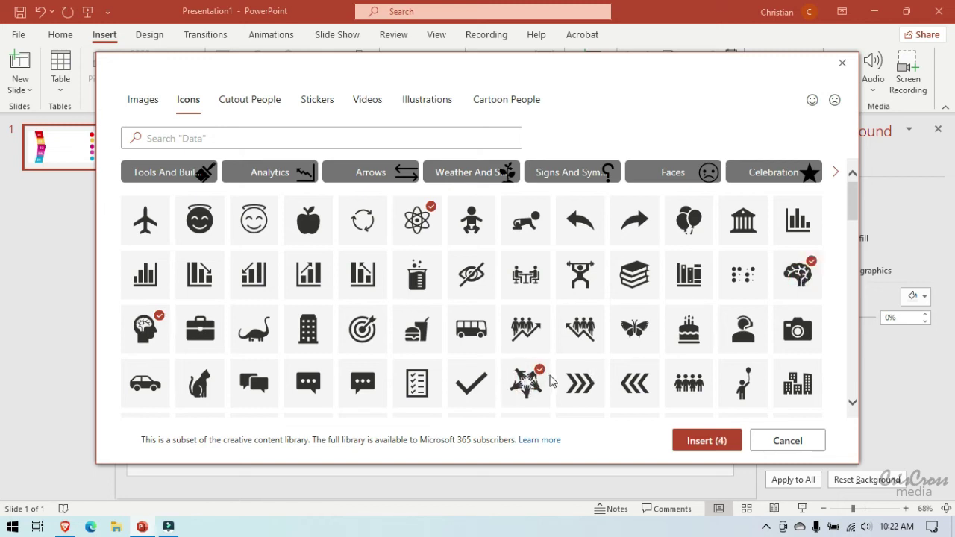
click(580, 284)
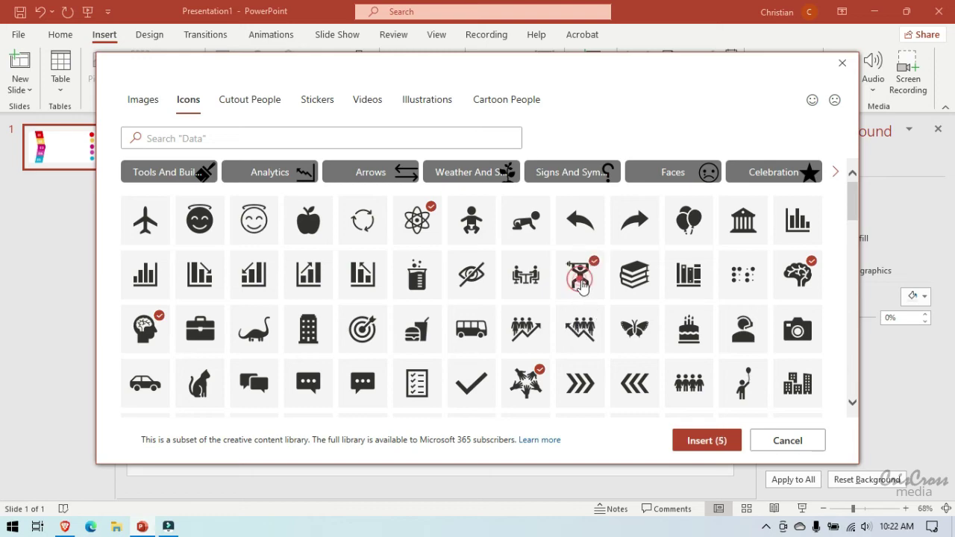
click(687, 445)
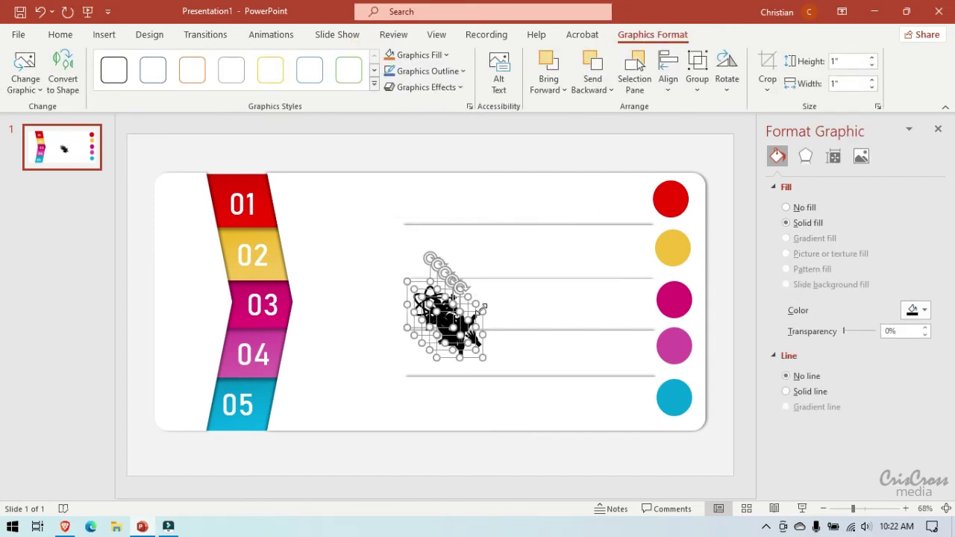
- Resize the five icons to 0.77 inches, fill them white and drag them over the chevron
drag(484, 311, 477, 321)
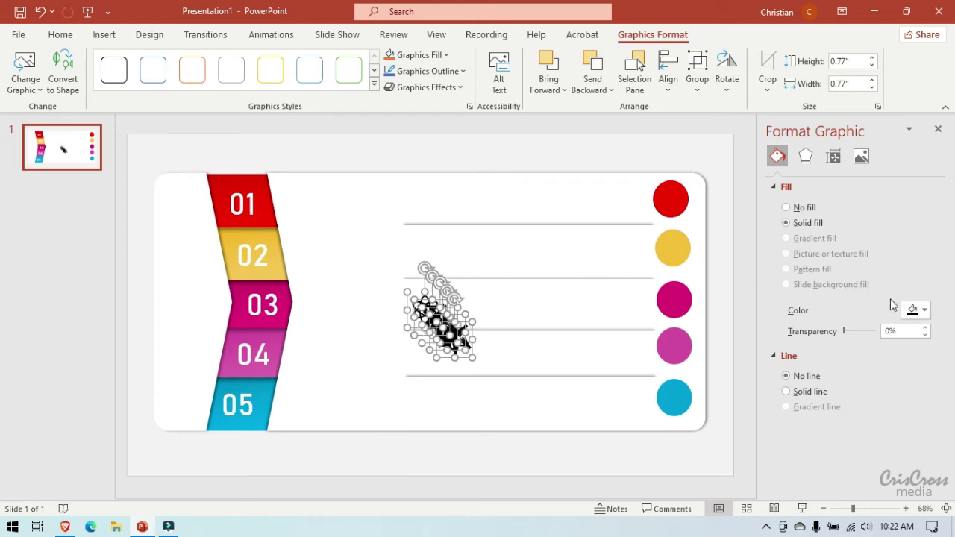
click(913, 309)
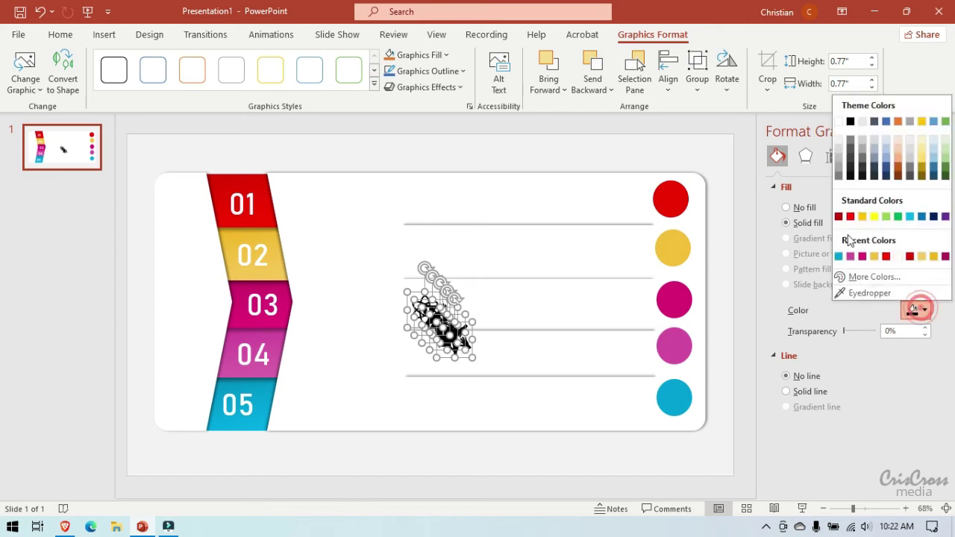
click(840, 124)
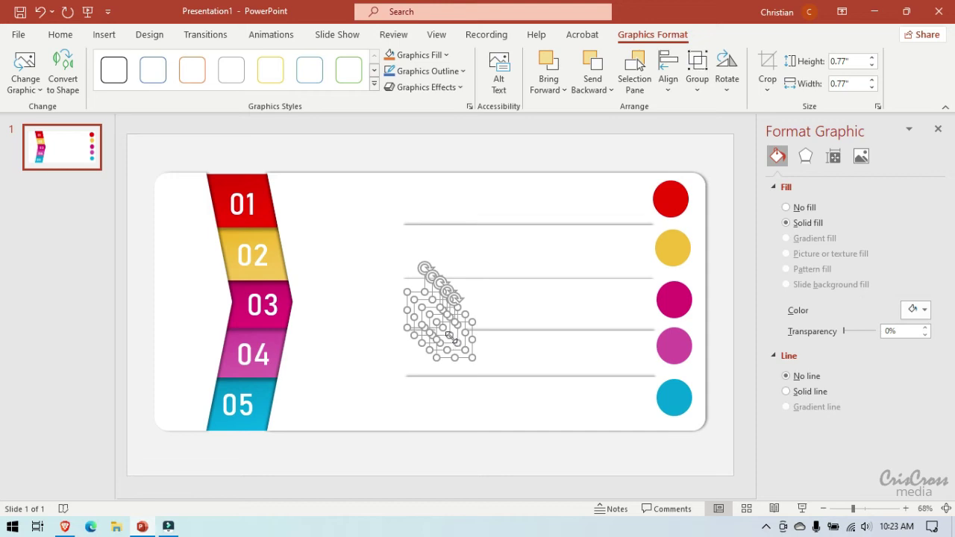
mouse_move(446, 343)
mouse_down()
mouse_move(301, 411)
mouse_move(250, 266)
mouse_up()
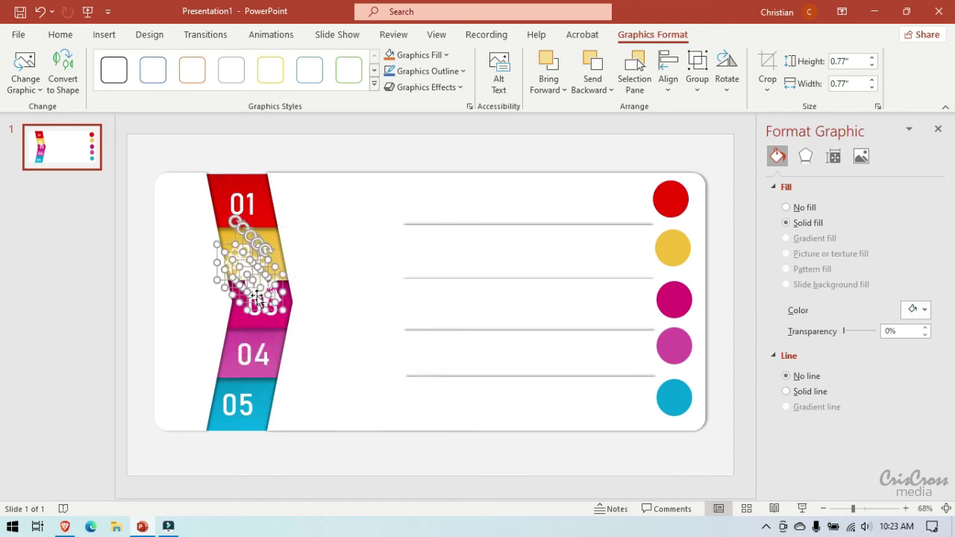
click(273, 451)
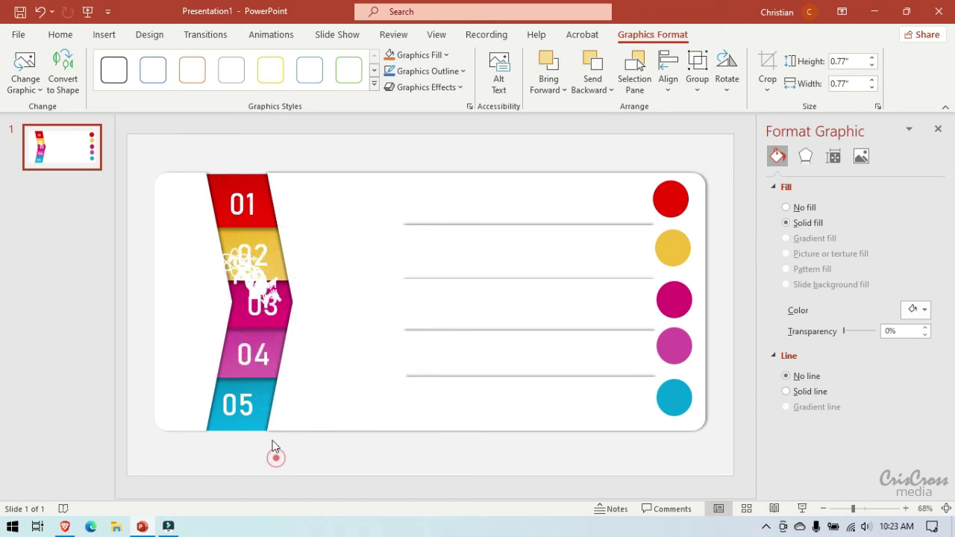
- Centre the star-figures icon on the red circle and the shrunken head icon on the yellow circle
click(265, 300)
mouse_move(265, 300)
mouse_down()
mouse_move(670, 207)
mouse_move(680, 191)
mouse_move(672, 200)
mouse_up()
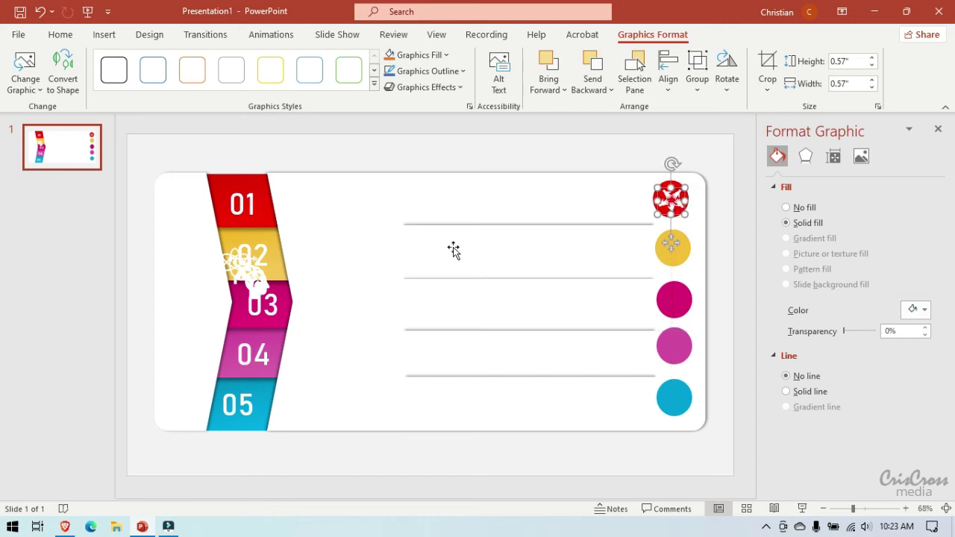
mouse_move(262, 287)
mouse_down()
mouse_move(637, 261)
mouse_move(677, 251)
mouse_move(686, 237)
mouse_up()
drag(683, 243, 675, 247)
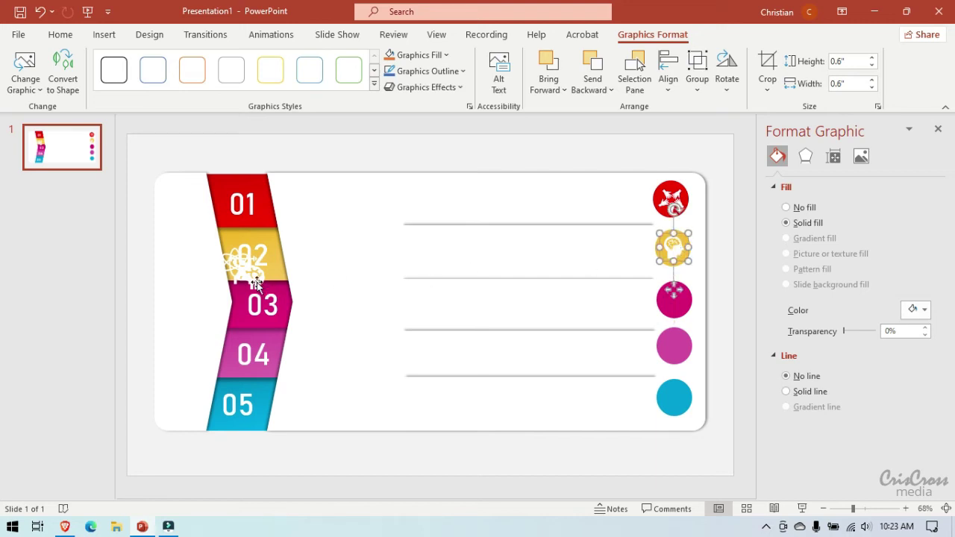
- Centre the brain, weightlifter and atom icons on the magenta, 04 and blue 05 circles
drag(251, 278, 646, 306)
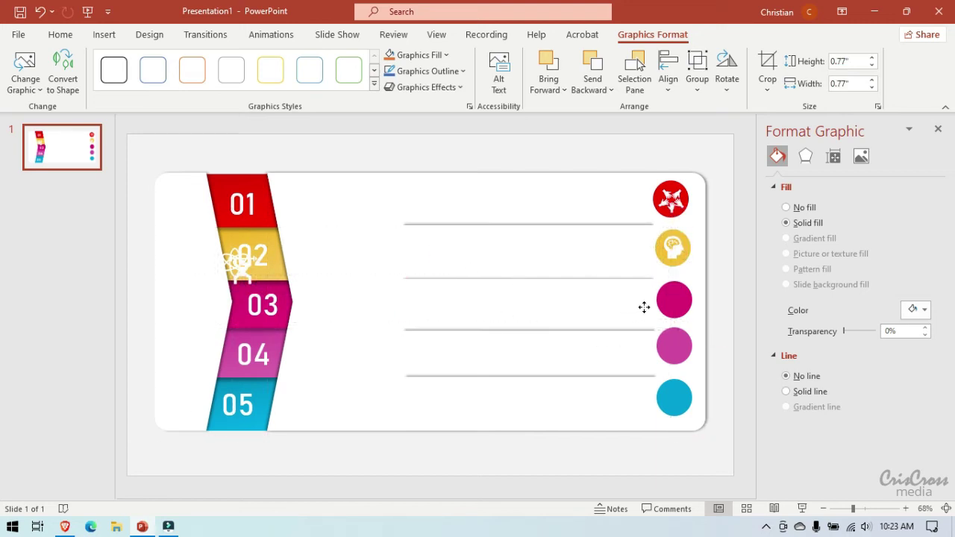
mouse_move(650, 306)
mouse_down()
mouse_move(686, 287)
mouse_move(675, 300)
mouse_up()
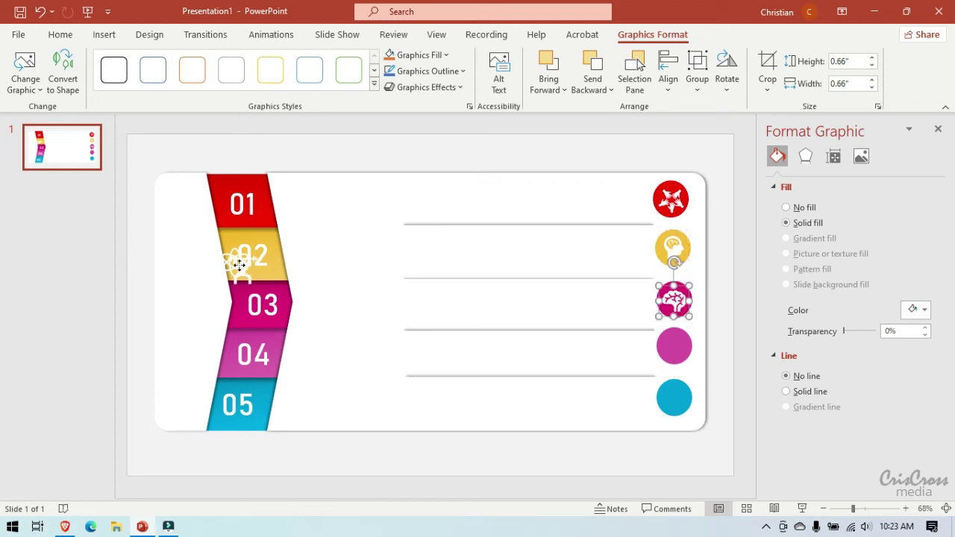
drag(252, 269, 669, 343)
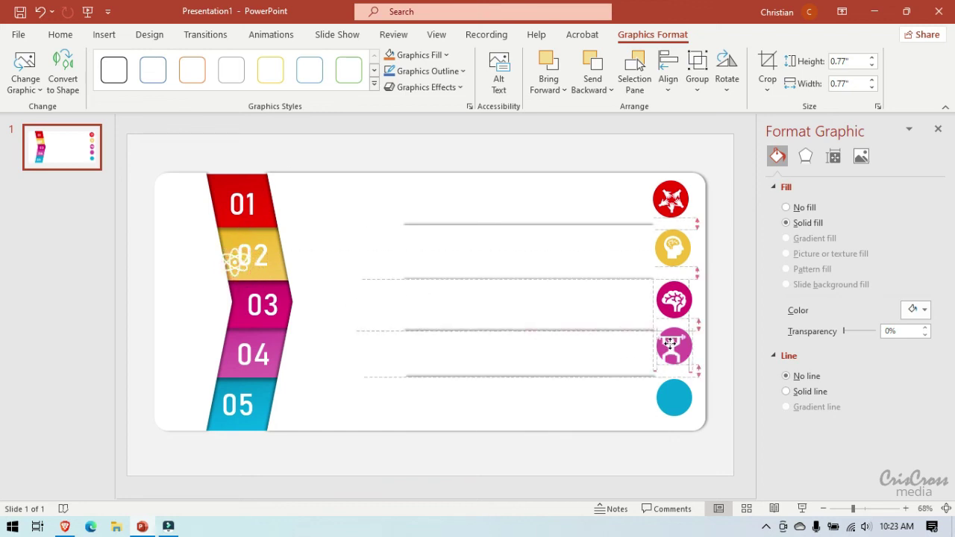
drag(670, 344, 671, 344)
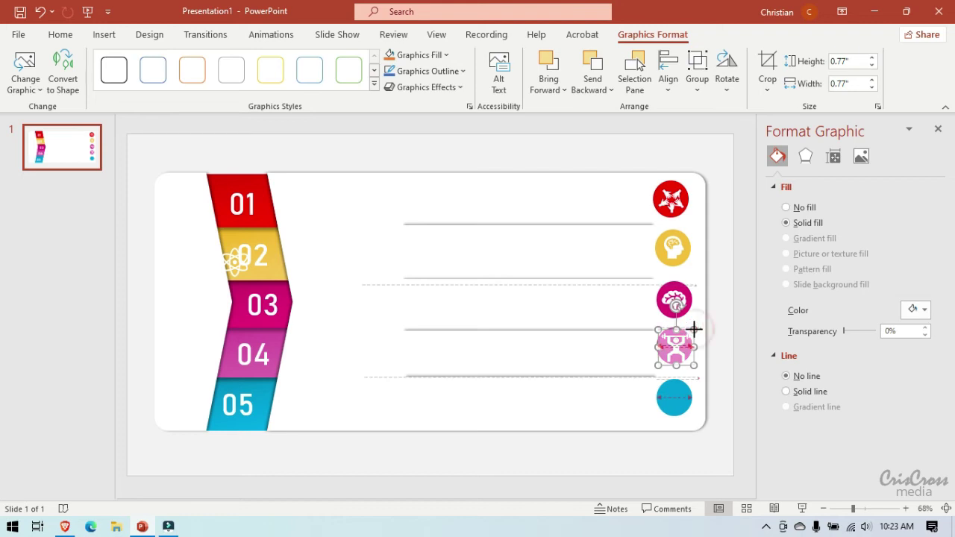
mouse_move(694, 329)
mouse_down()
mouse_move(688, 345)
mouse_move(675, 346)
mouse_up()
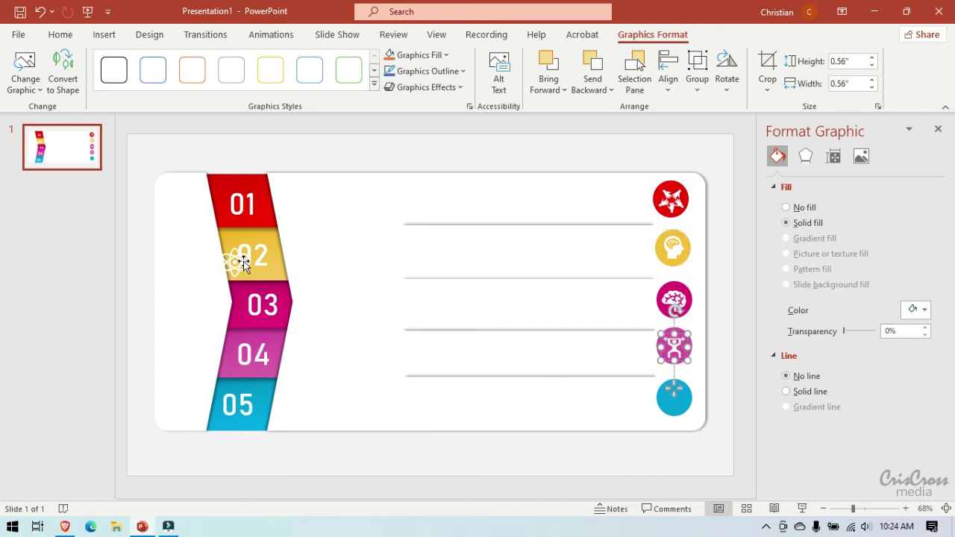
mouse_move(236, 262)
mouse_down()
mouse_move(681, 393)
mouse_move(674, 398)
mouse_up()
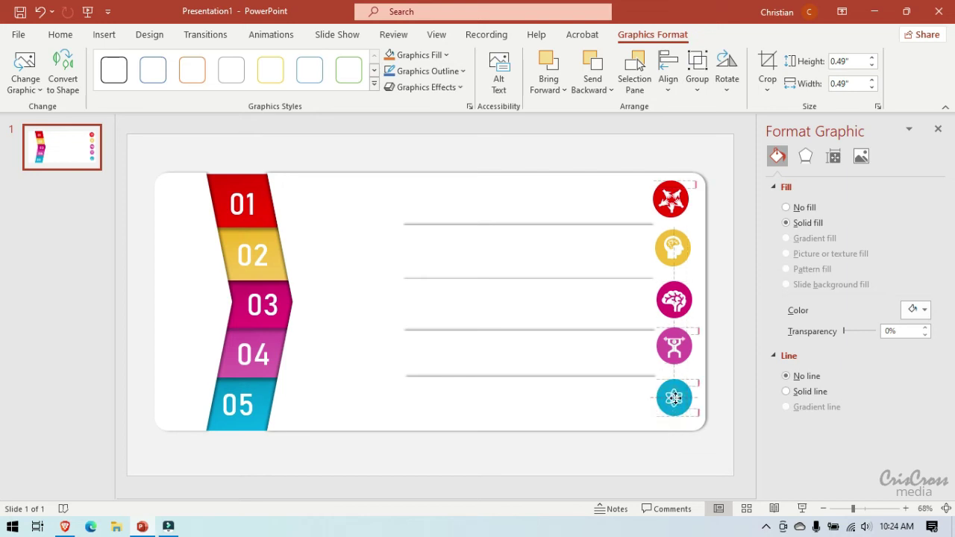
click(730, 370)
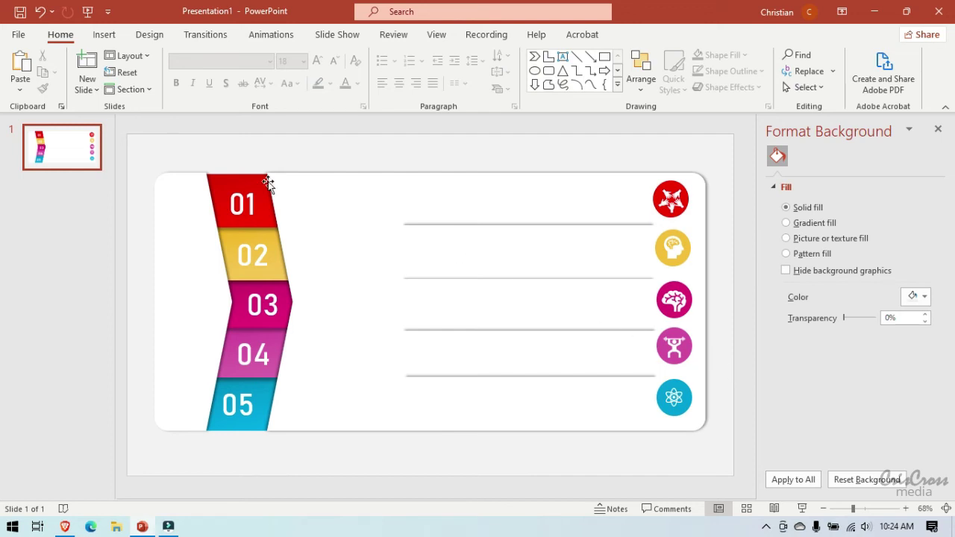
- Draw a text box beside row 01 and generate placeholder text with =lorem()
click(104, 35)
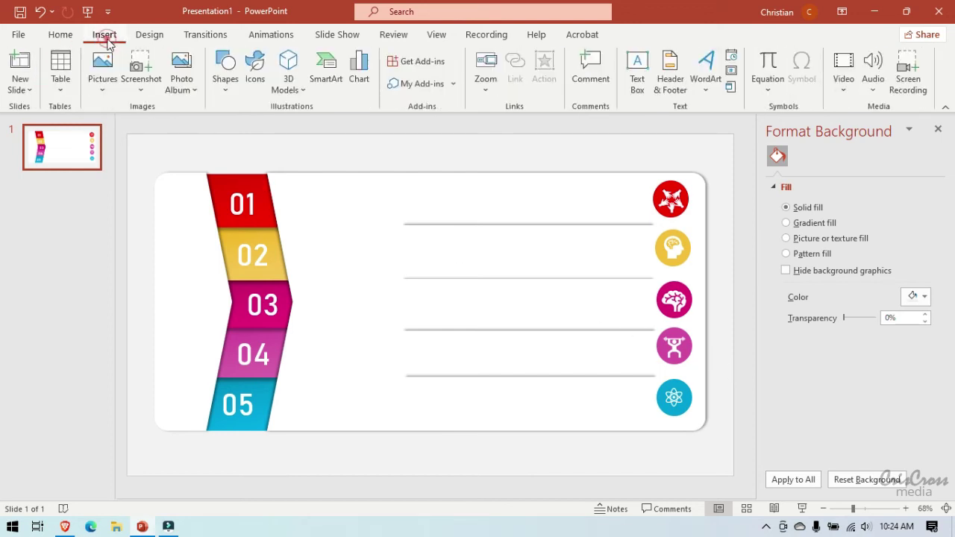
click(638, 67)
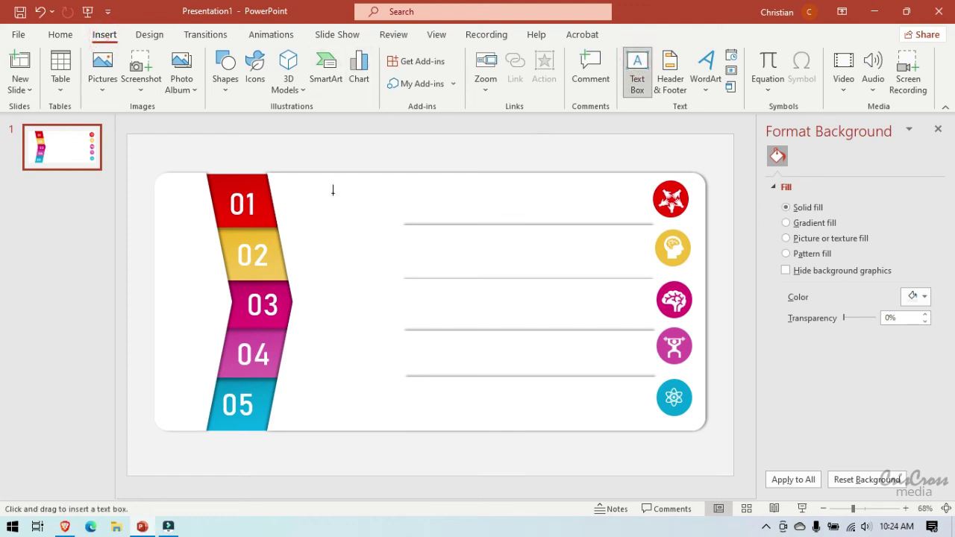
drag(321, 187, 607, 220)
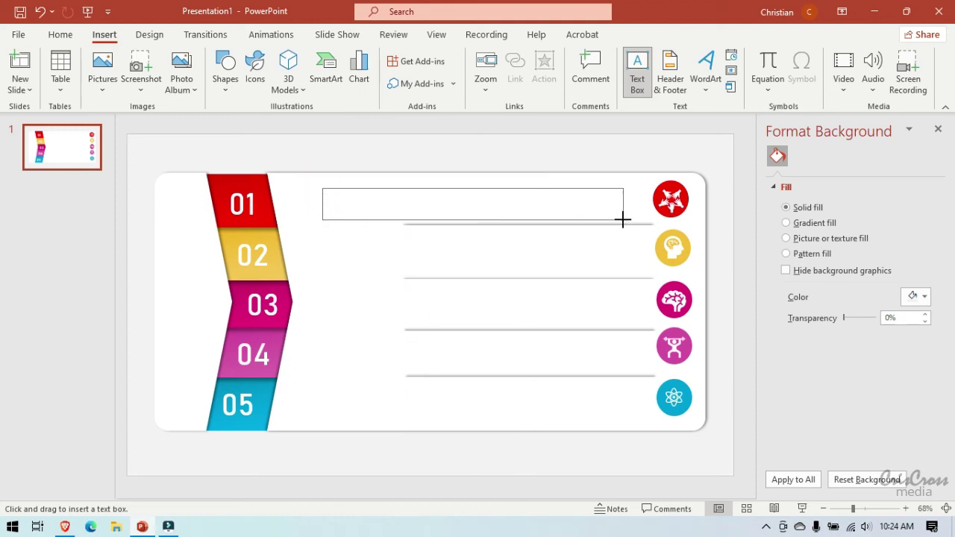
drag(607, 220, 624, 220)
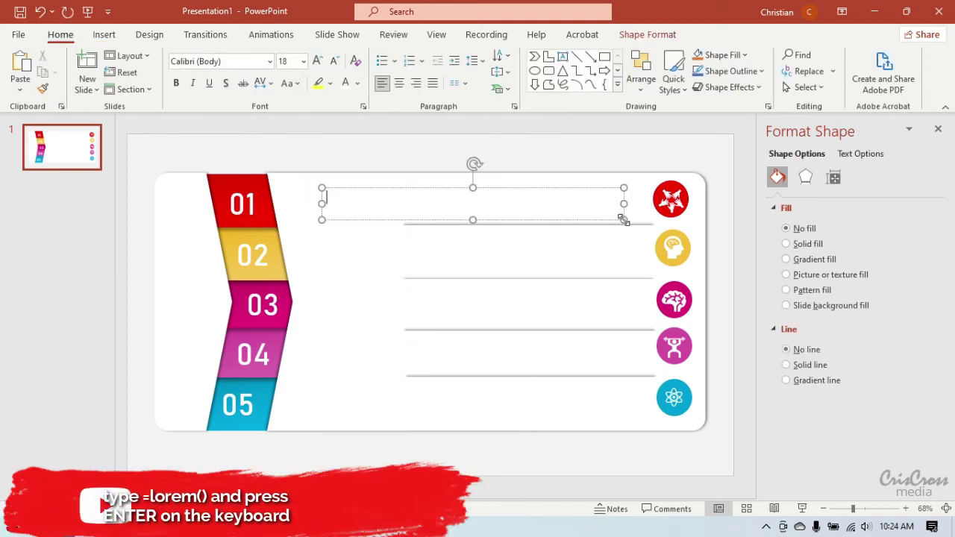
text(=lorem()
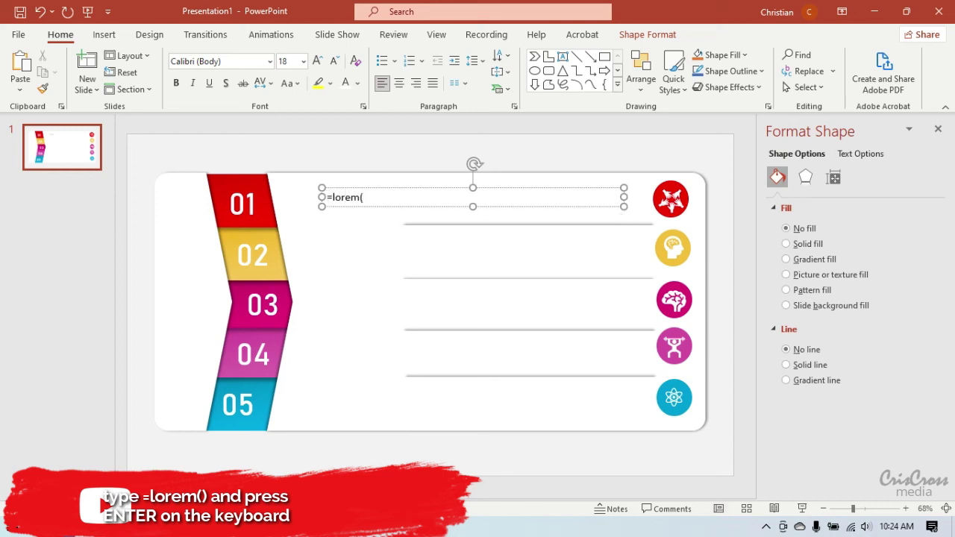
key(Return)
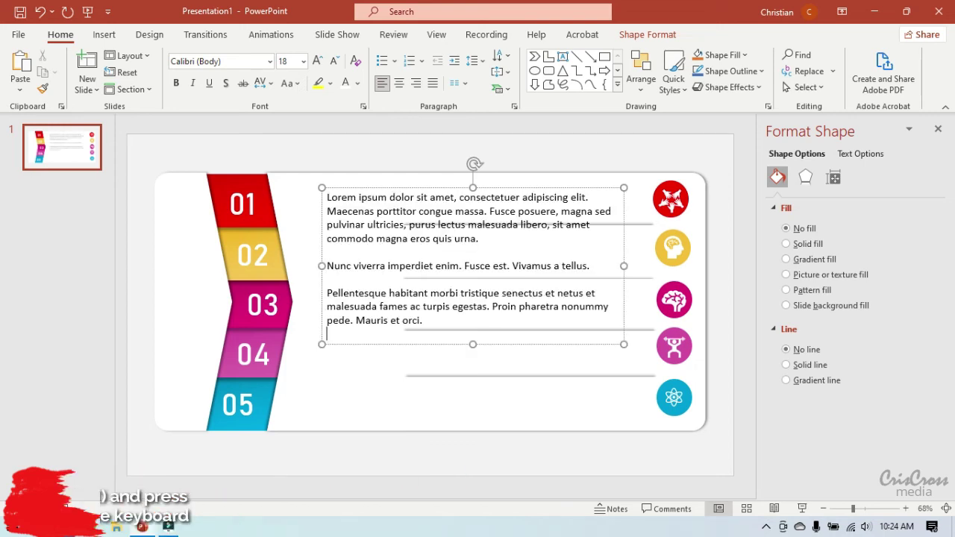
- Set the lorem text to 14 pt, keep one paragraph, and align it beside the red circle
click(601, 187)
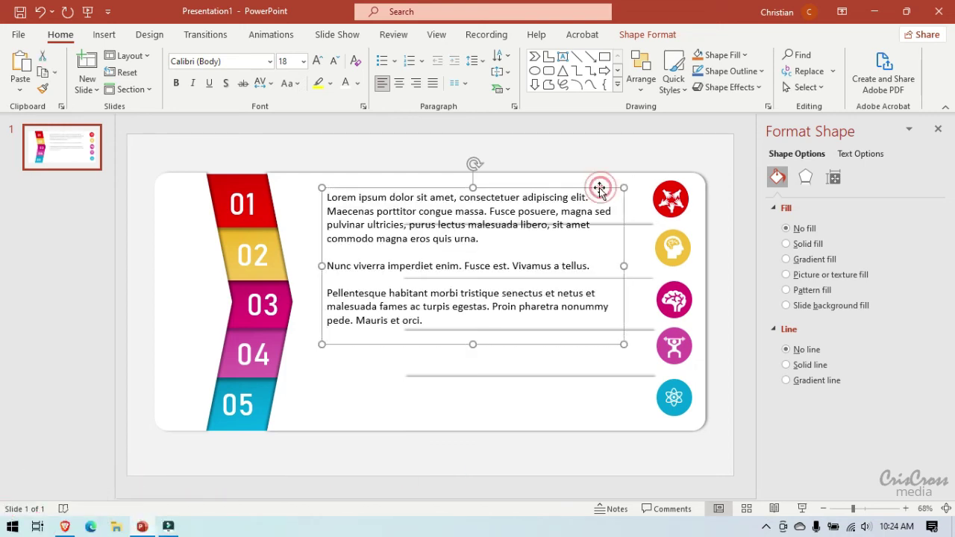
click(335, 62)
click(335, 62)
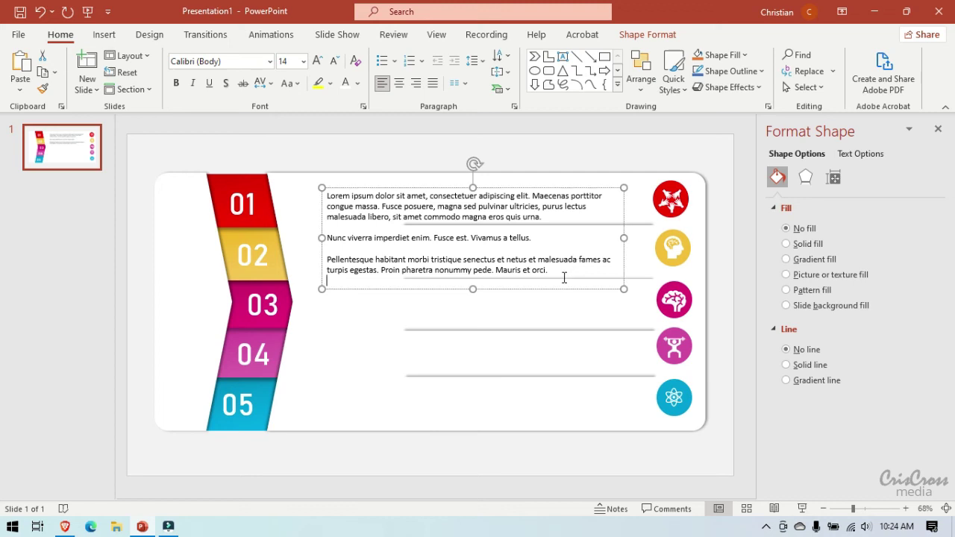
click(563, 275)
drag(325, 282, 326, 238)
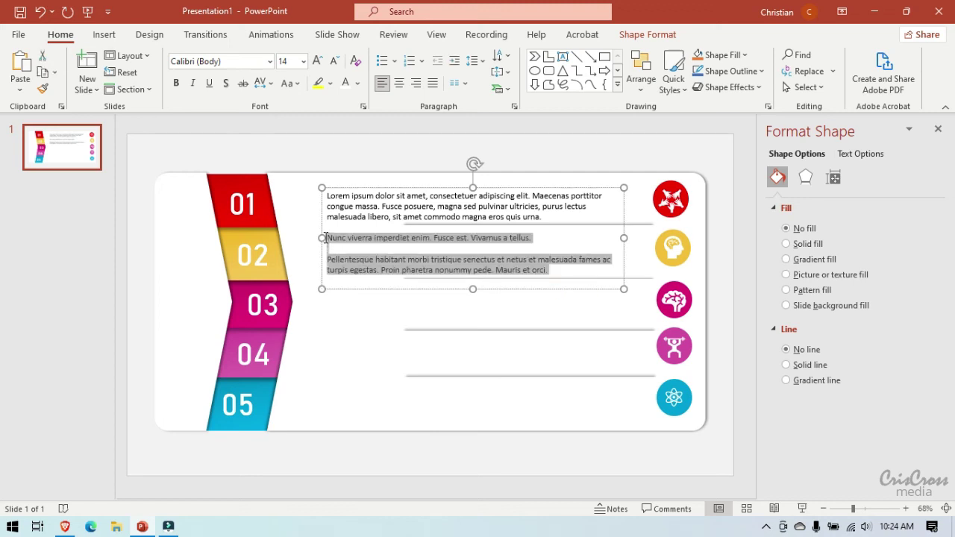
key(BackSpace)
key(BackSpace)
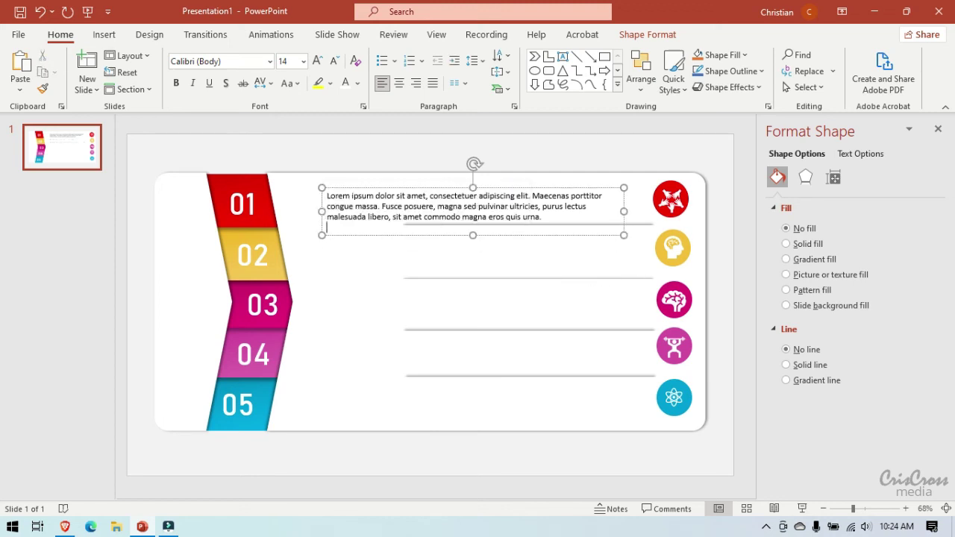
key(BackSpace)
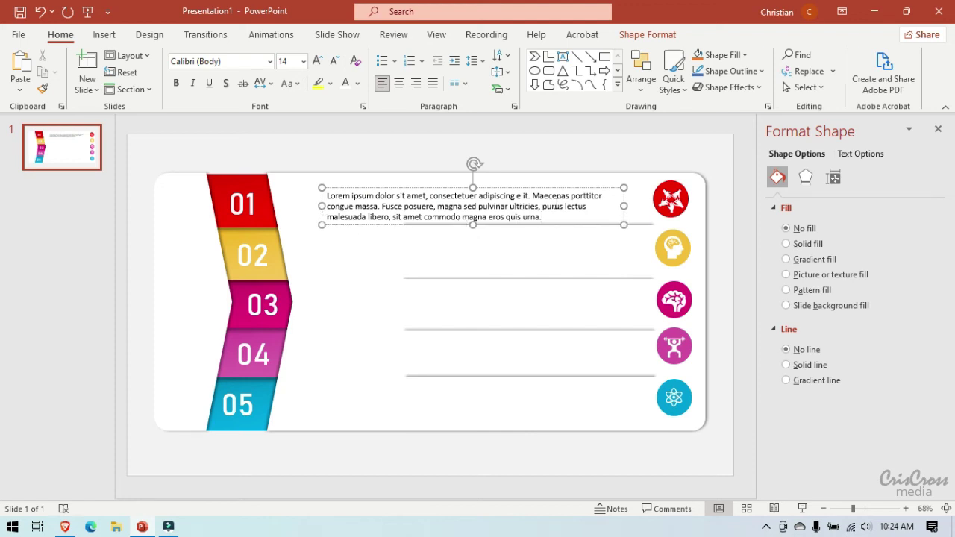
drag(598, 187, 630, 180)
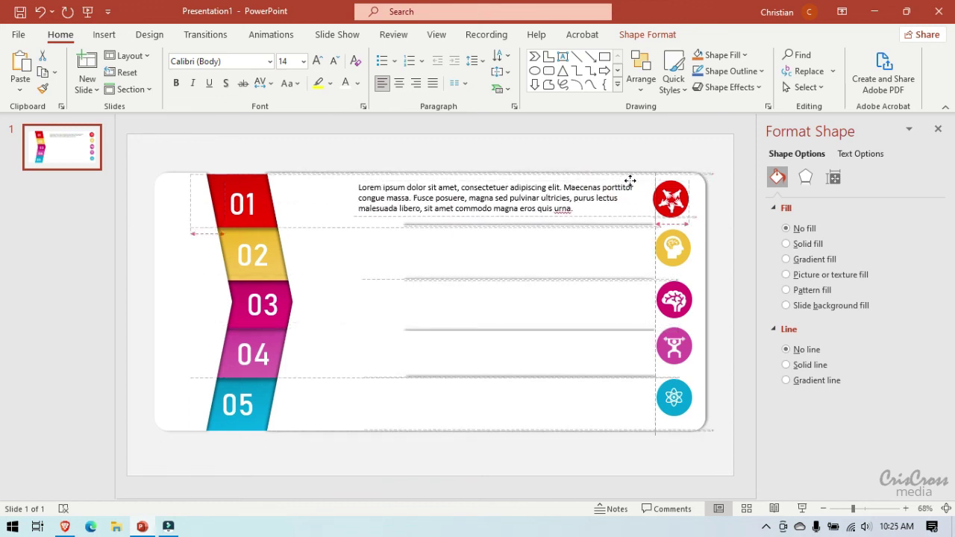
drag(630, 180, 628, 184)
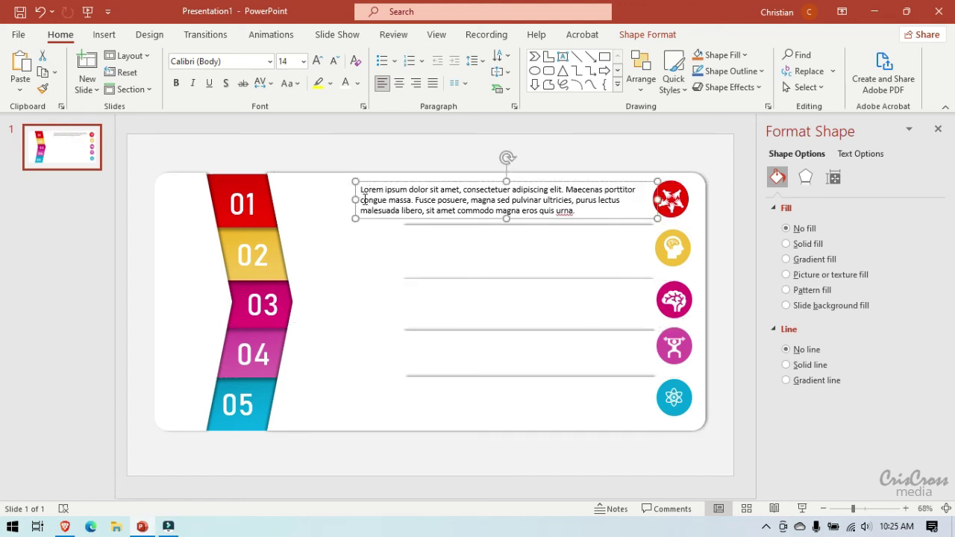
- Colour the lorem paragraph dark and place a copy of it in row 02
click(358, 83)
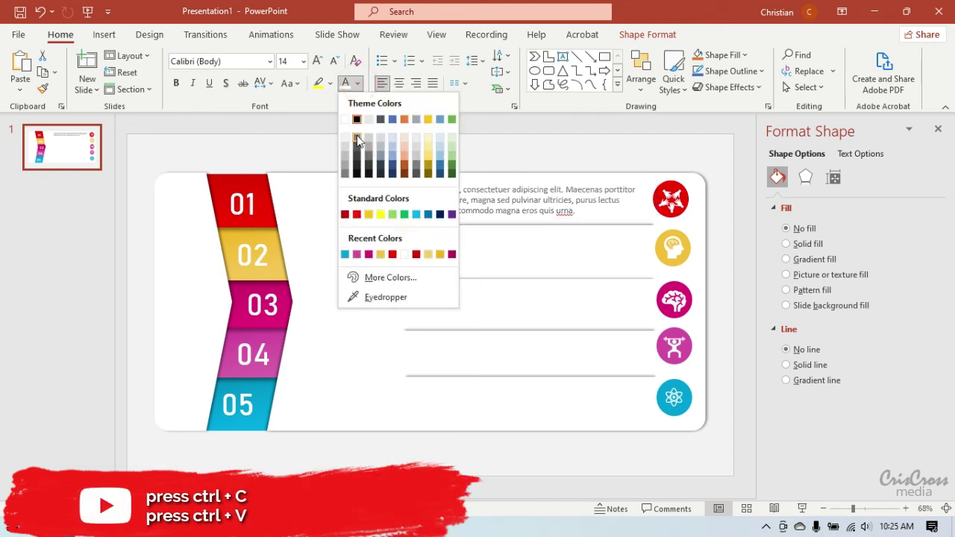
click(356, 144)
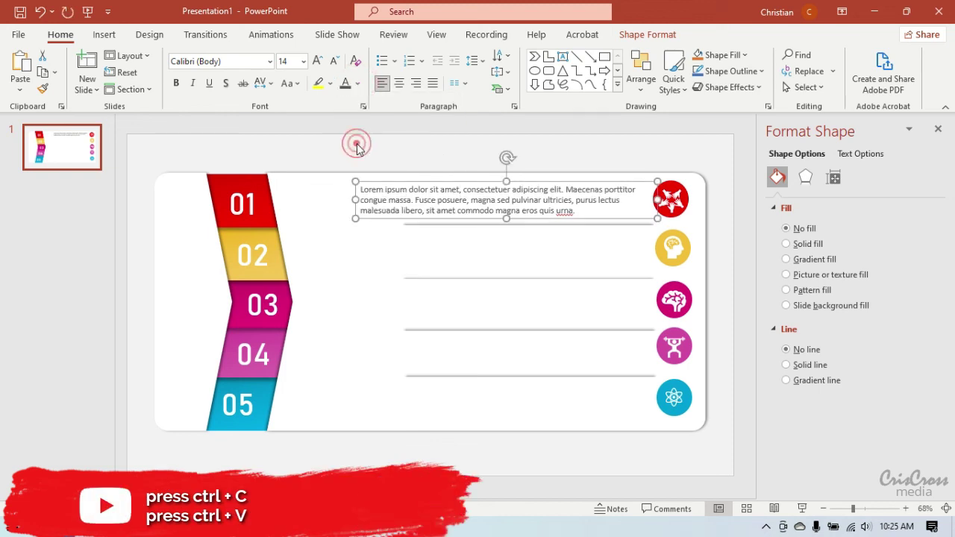
click(476, 184)
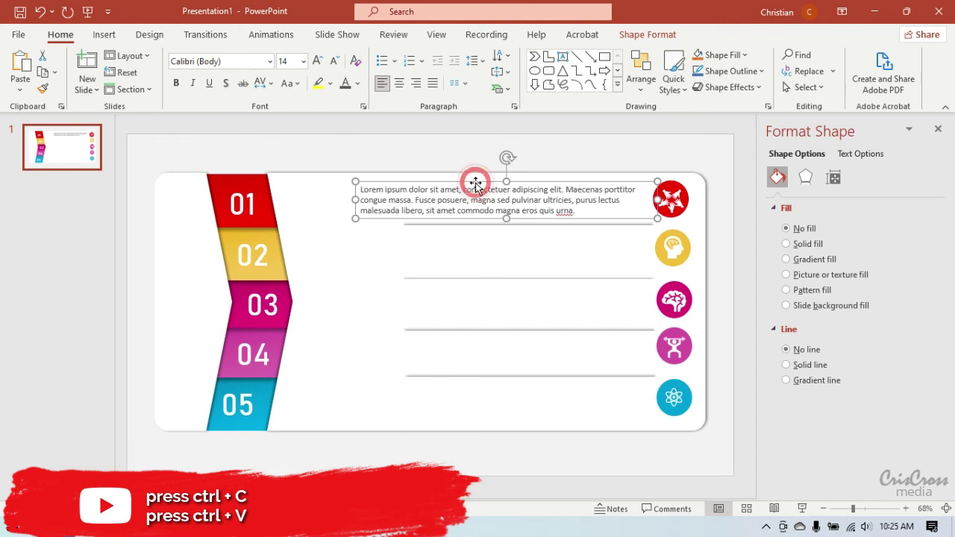
key(ctrl+c)
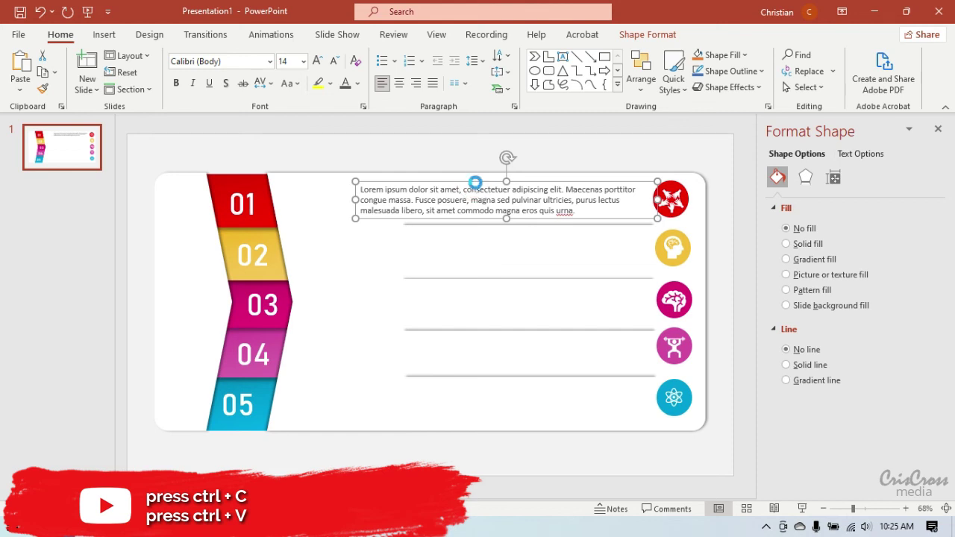
key(ctrl+v)
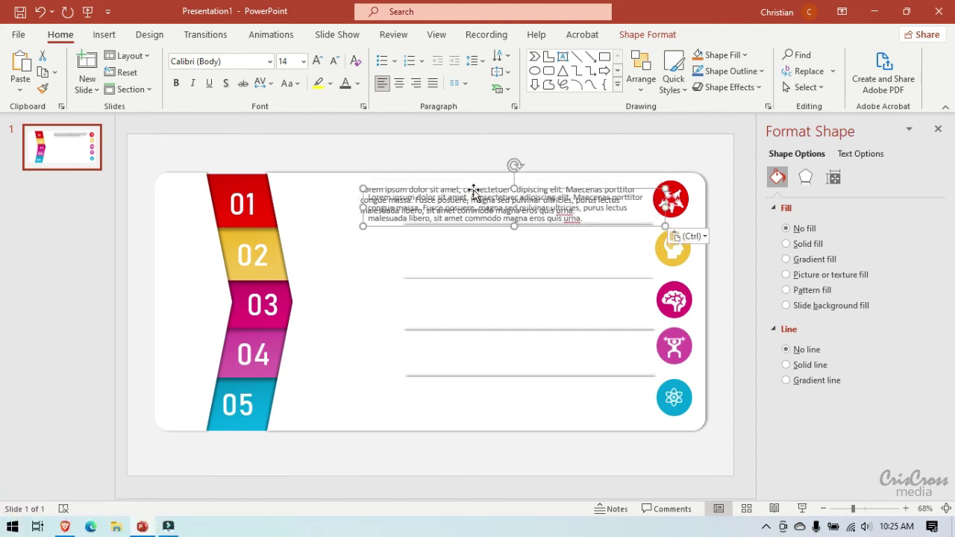
drag(474, 187, 465, 232)
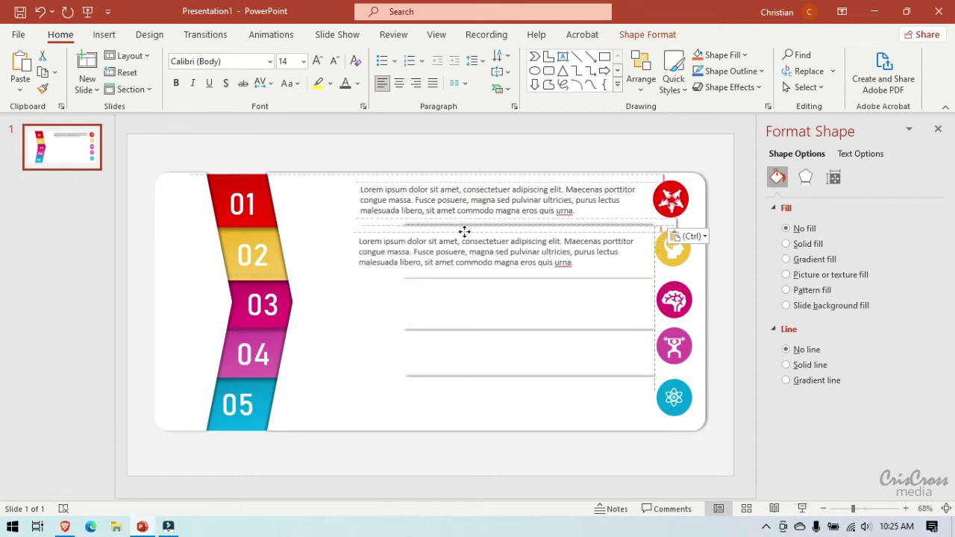
drag(465, 232, 465, 234)
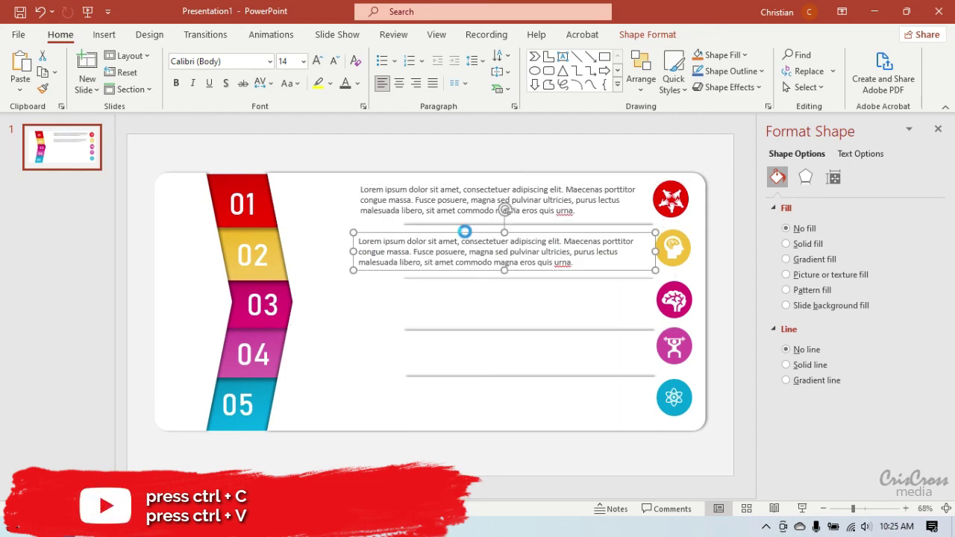
- Duplicate the lorem paragraph into rows 03 and 04
key(ctrl+c)
key(ctrl+v)
drag(478, 240, 472, 283)
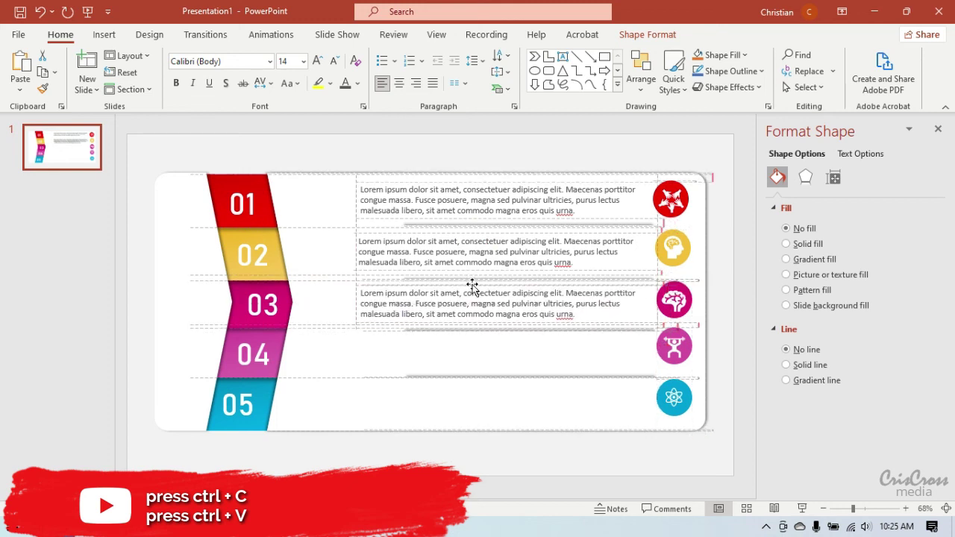
key(Escape)
key(ctrl+a)
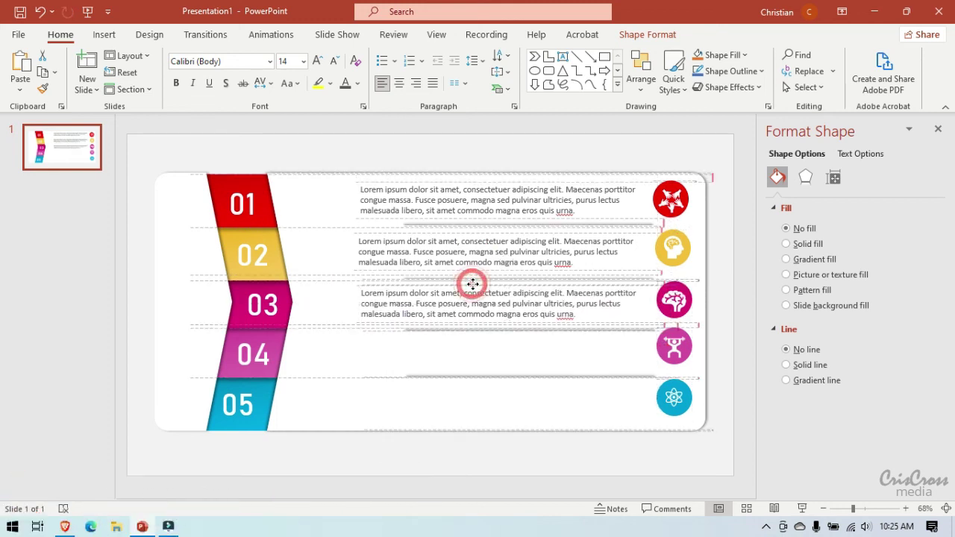
click(473, 285)
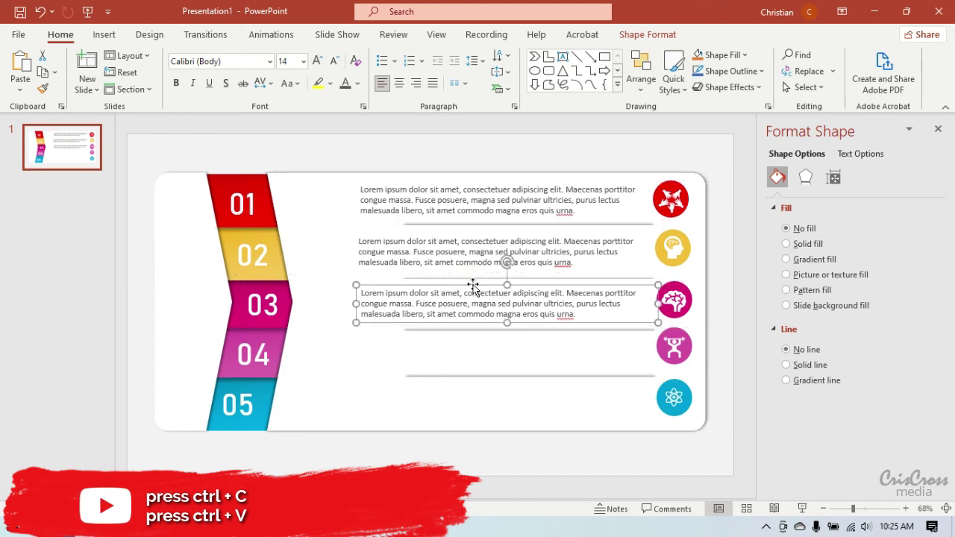
key(ctrl+c)
key(ctrl+v)
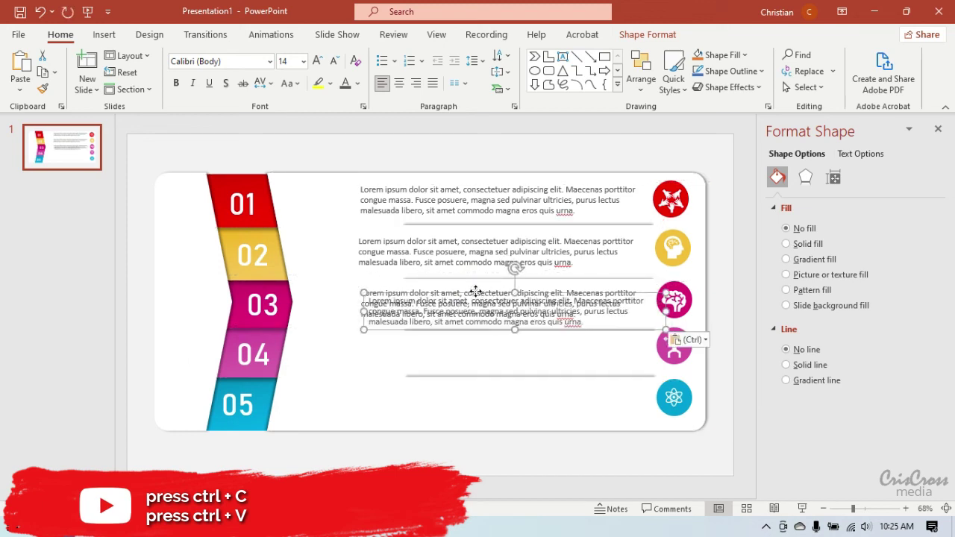
drag(475, 290, 469, 331)
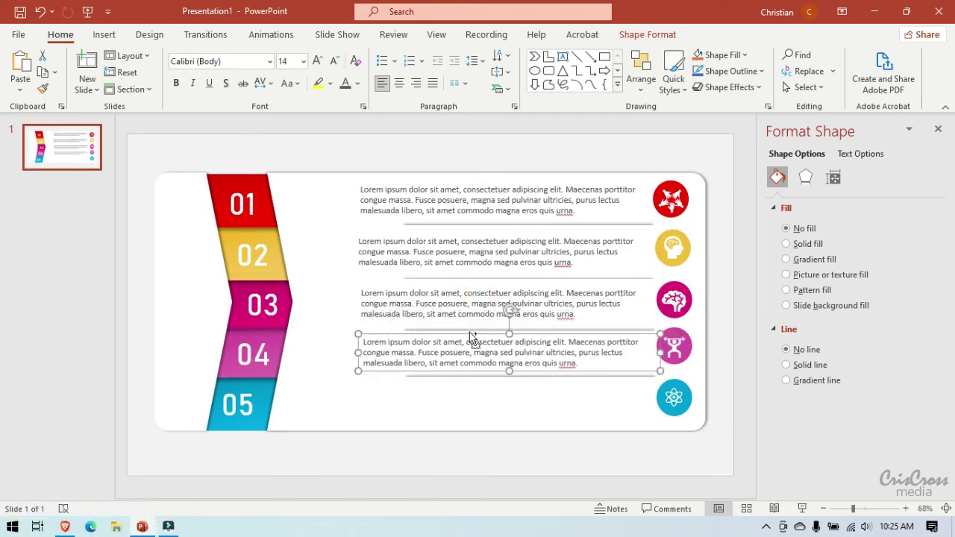
- Place a final copy of the lorem paragraph beside the 05 chevron
key(ctrl+c)
key(ctrl+v)
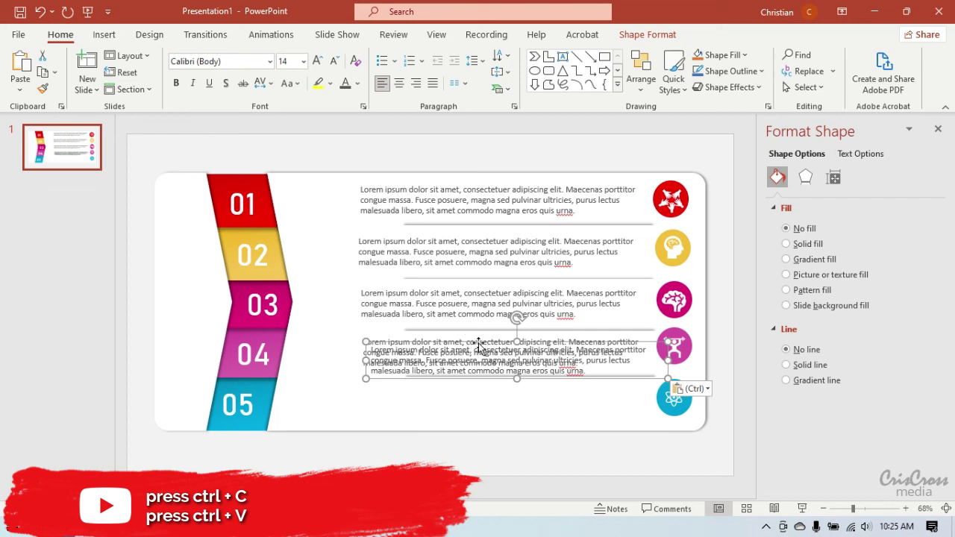
drag(479, 347, 470, 387)
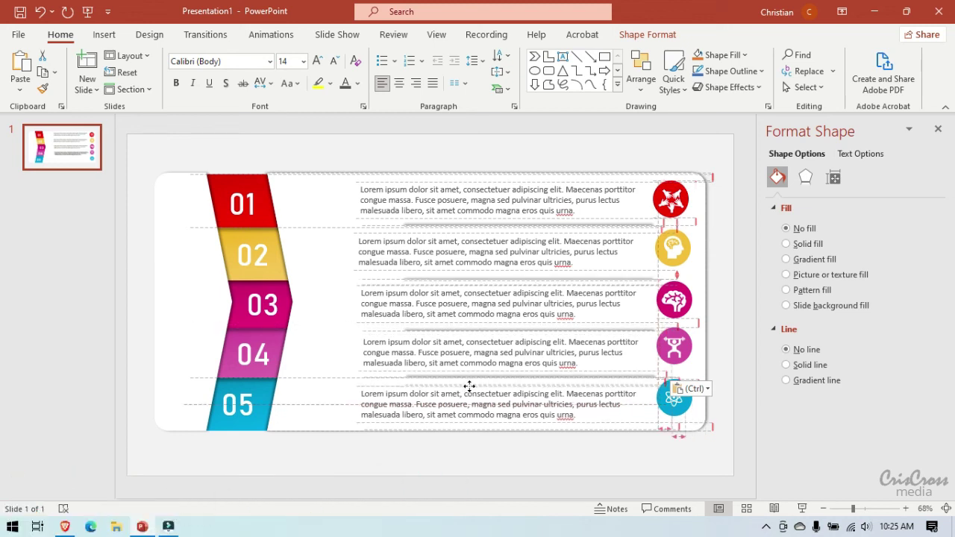
drag(470, 387, 470, 389)
click(727, 315)
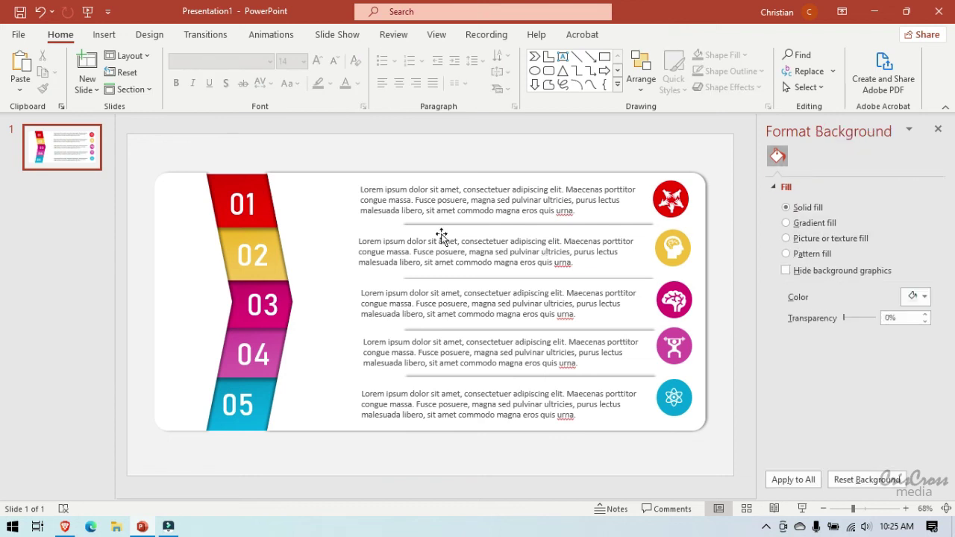
- Add a text box reading 'THE HEADING' beside the 01 chevron, widened to one line
click(100, 41)
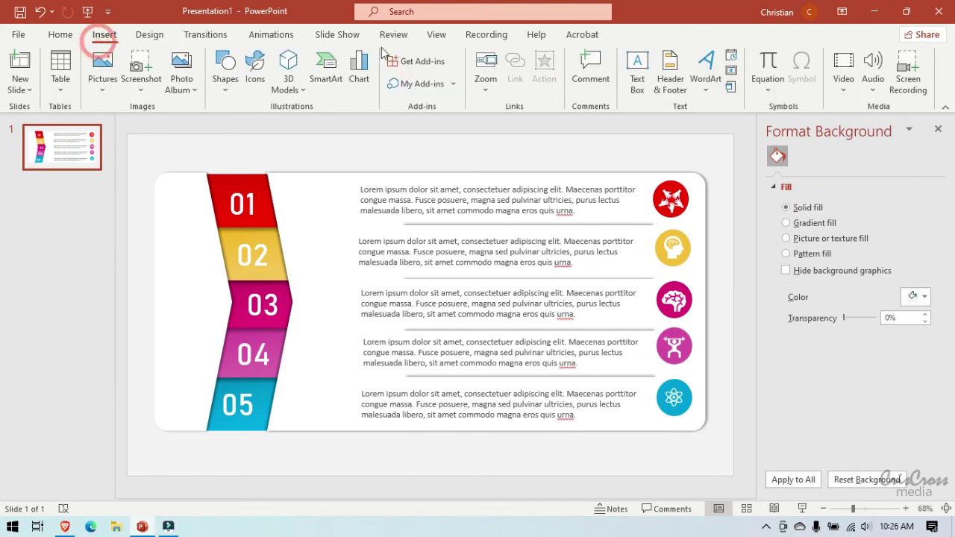
click(637, 65)
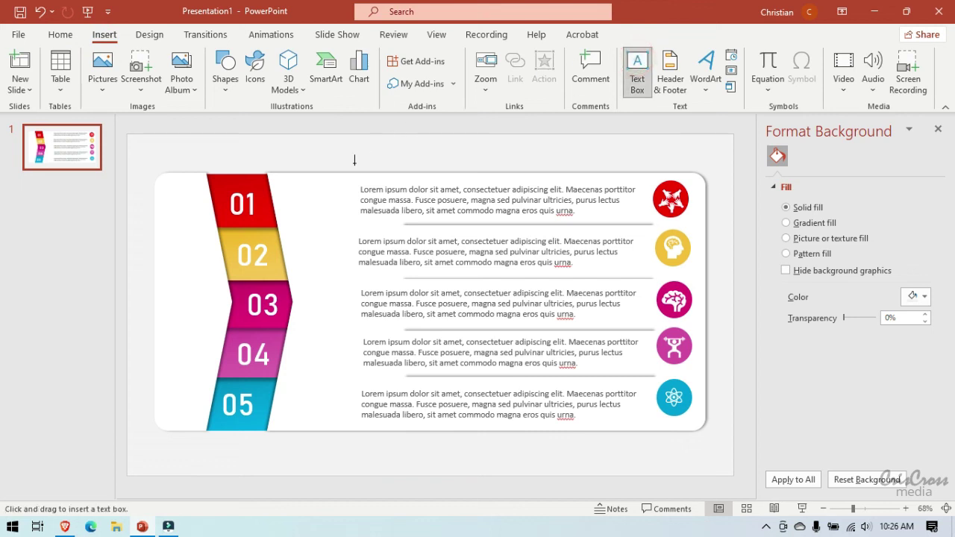
drag(283, 188, 338, 211)
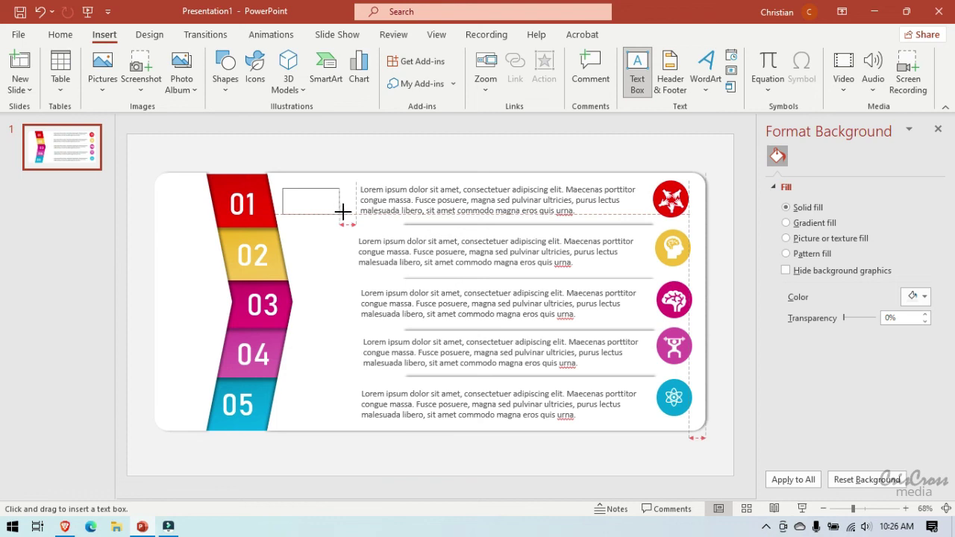
drag(343, 212, 343, 213)
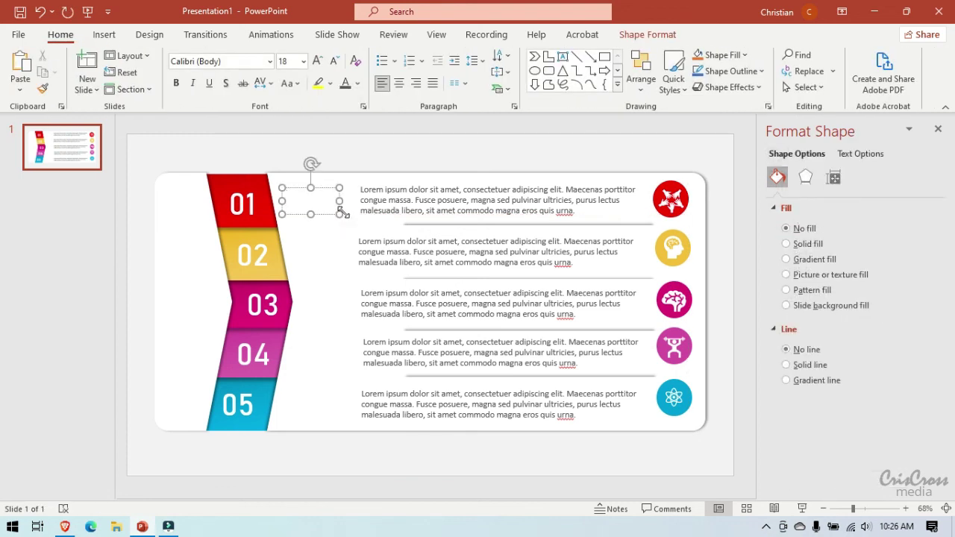
text(THE HE)
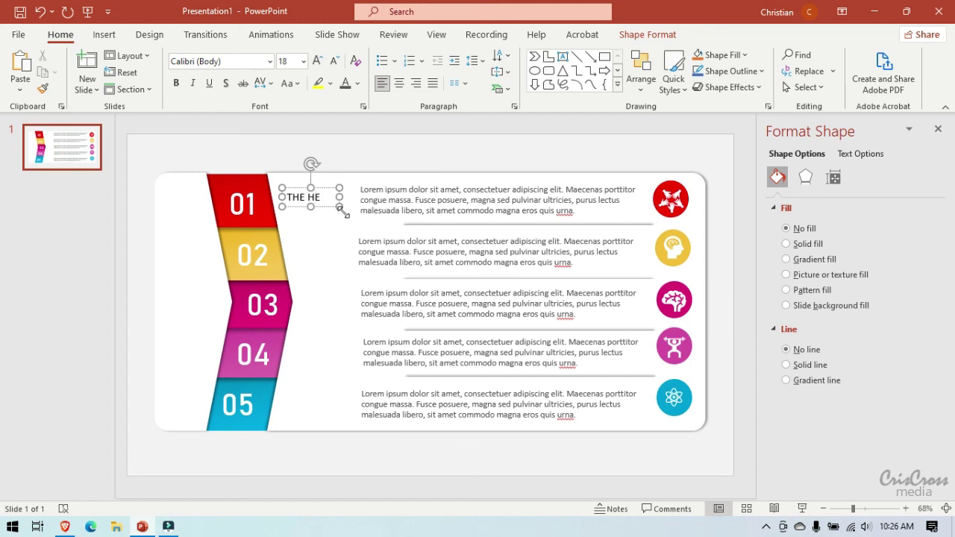
text(ADING)
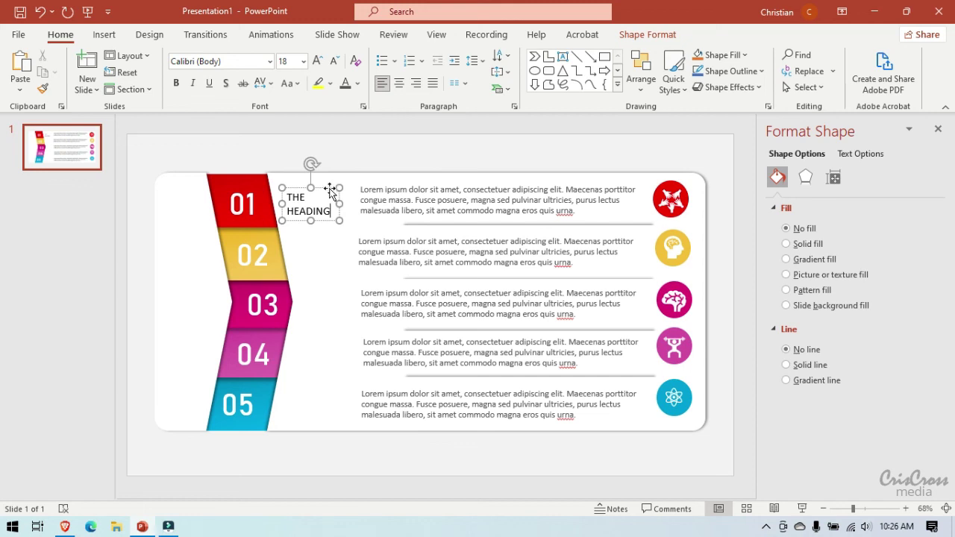
click(330, 188)
click(334, 200)
mouse_move(336, 203)
mouse_down()
mouse_move(369, 202)
mouse_move(334, 209)
mouse_up()
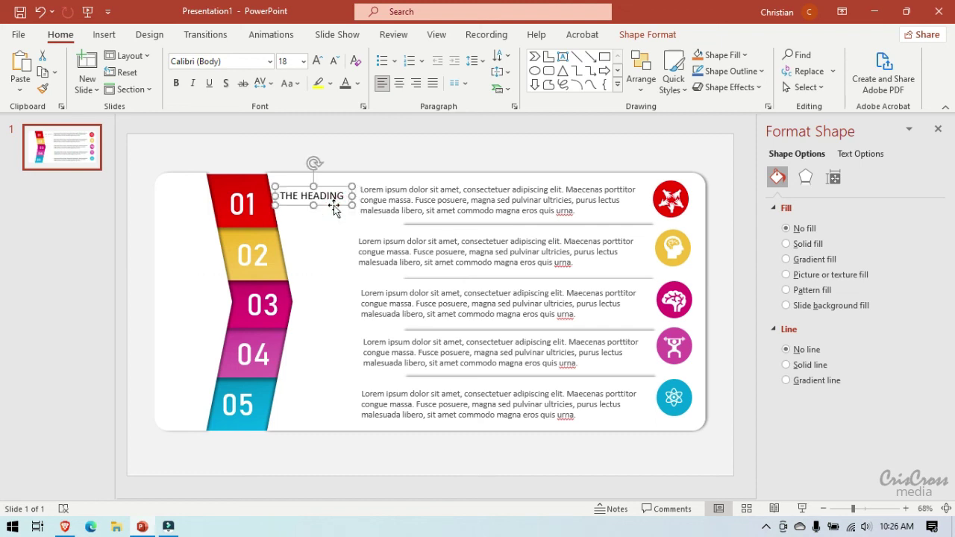
- Make THE HEADING bold and shadowed, and eyedropper the 01 chevron's red onto it
click(176, 83)
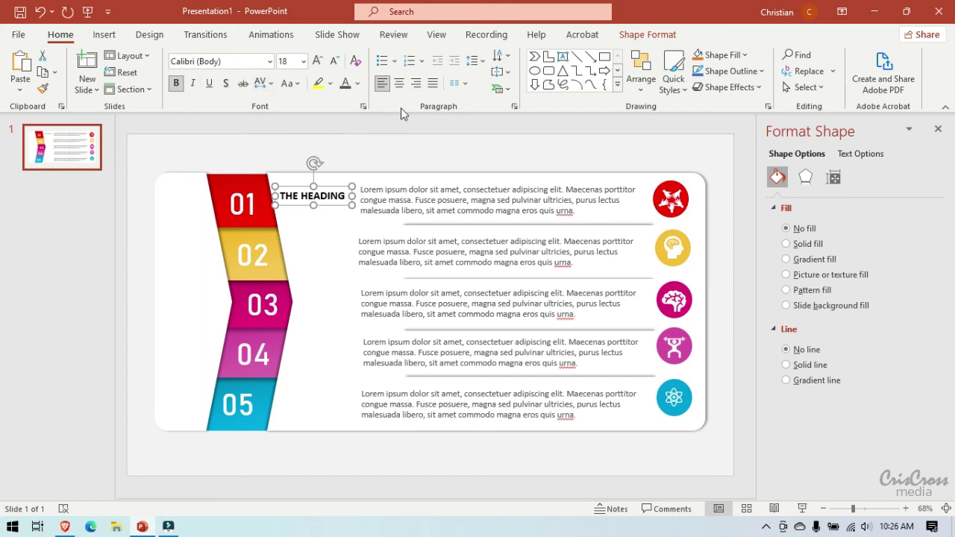
click(227, 84)
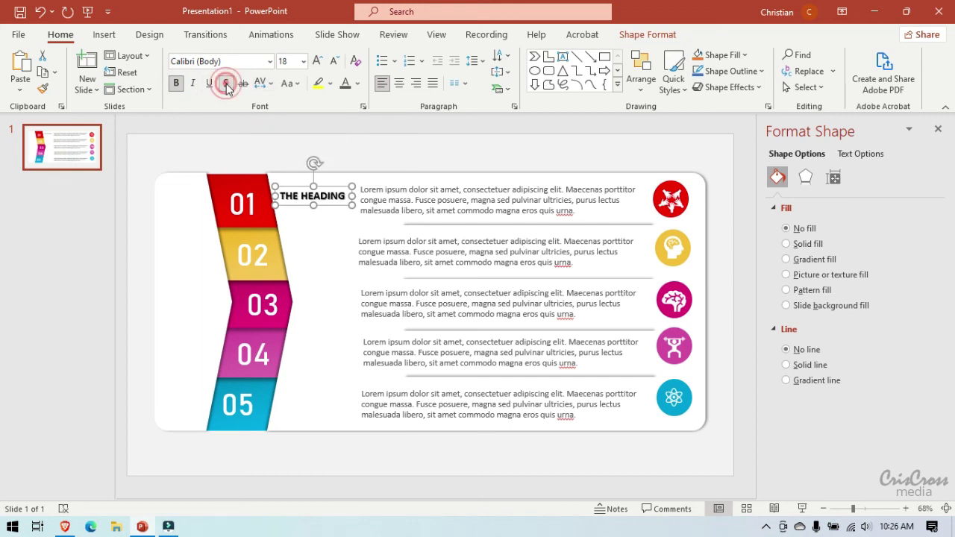
drag(337, 188, 338, 187)
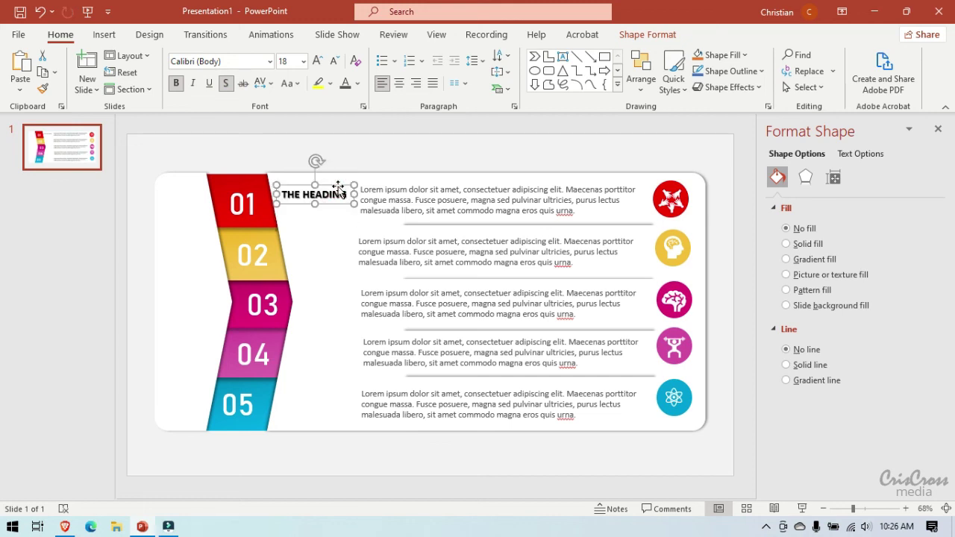
click(358, 84)
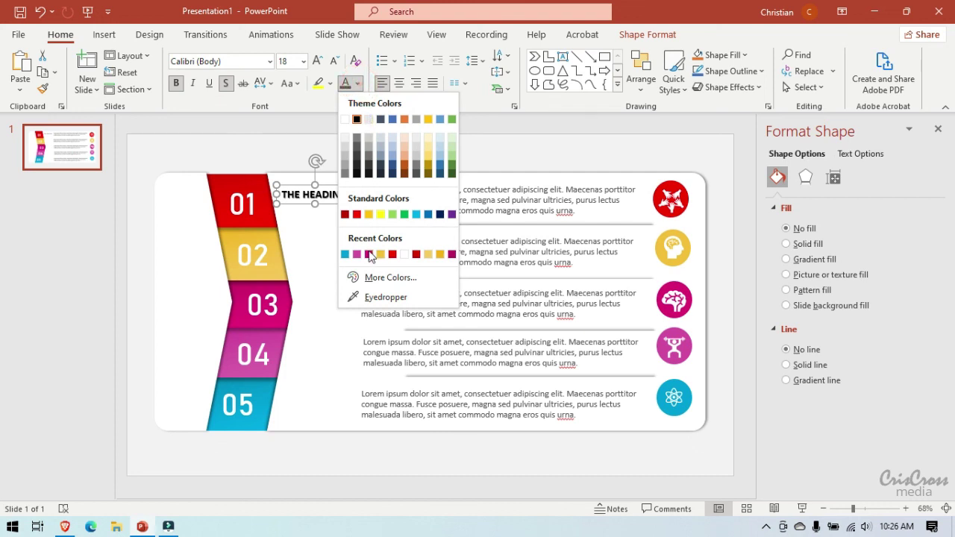
click(356, 297)
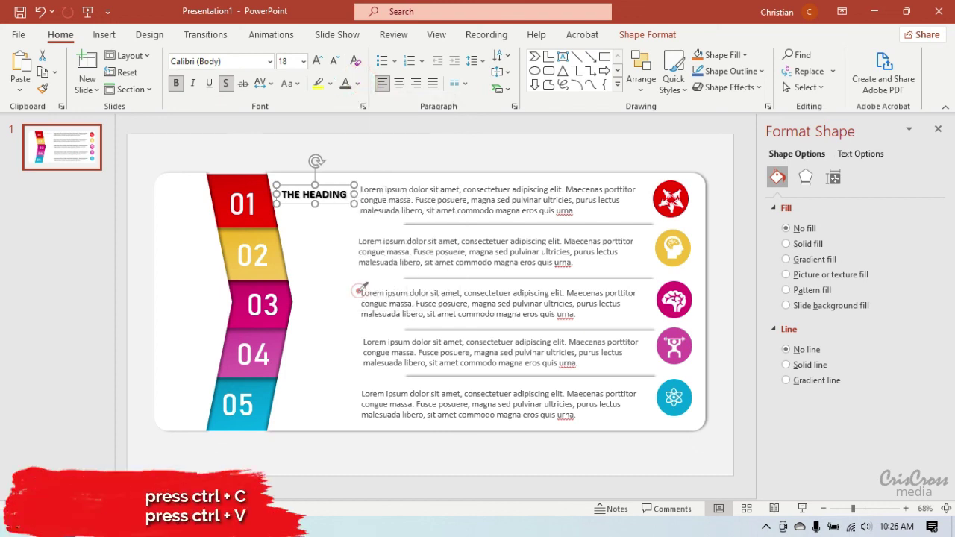
click(265, 198)
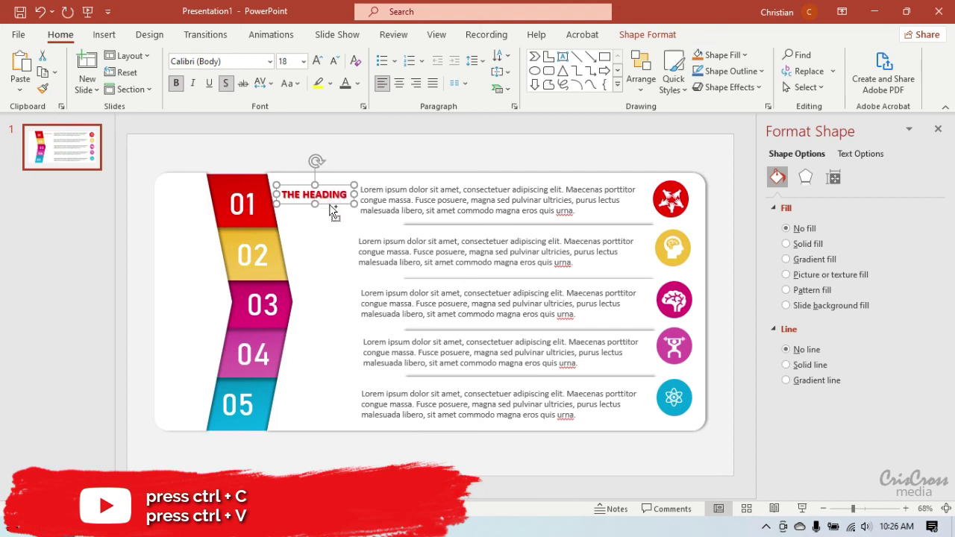
- Paste a heading copy beside row 02 and colour it yellow to match the 02 band
key(ctrl+v)
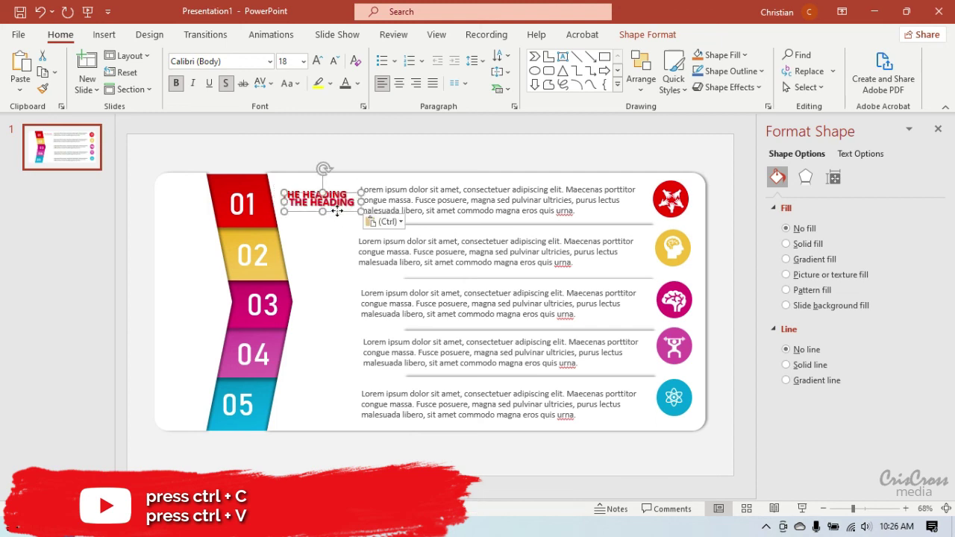
drag(337, 212, 337, 235)
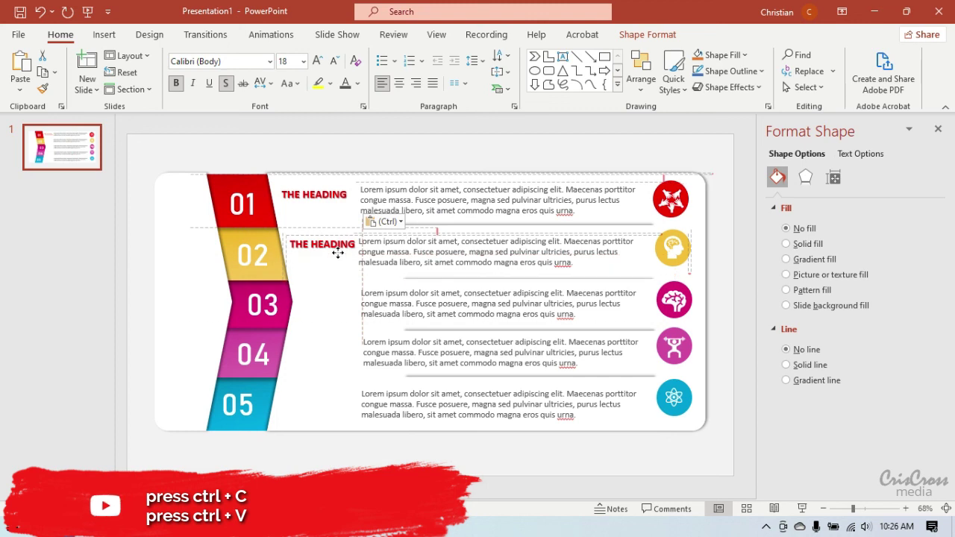
drag(339, 254, 338, 258)
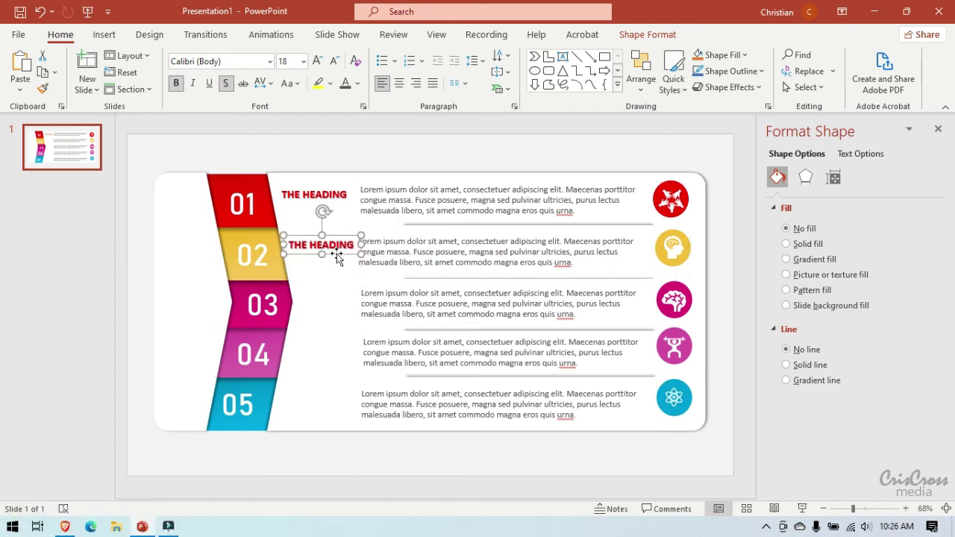
click(358, 83)
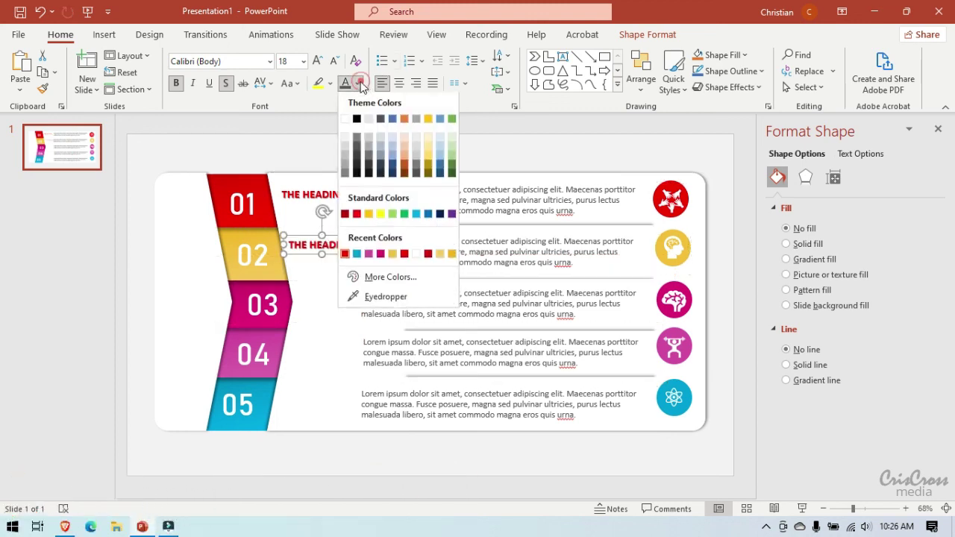
click(369, 297)
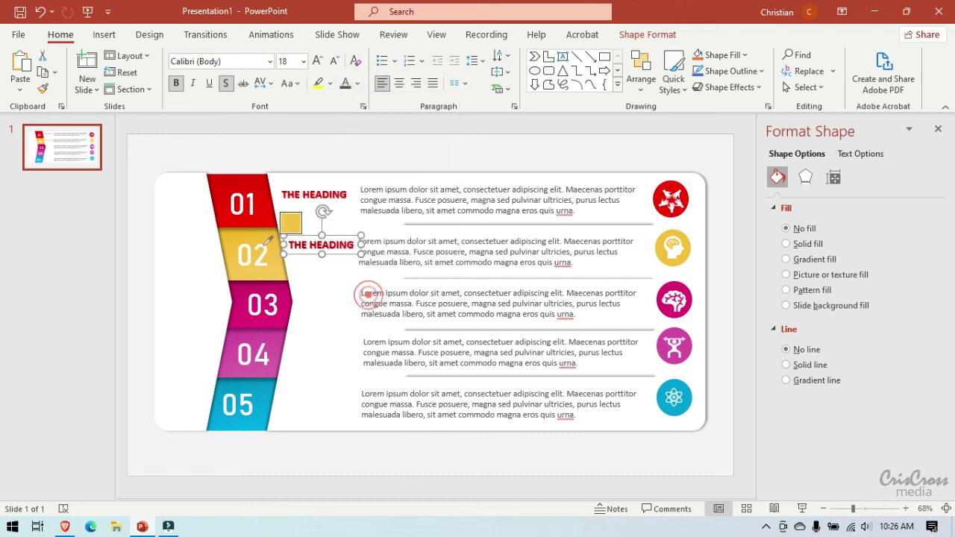
click(275, 239)
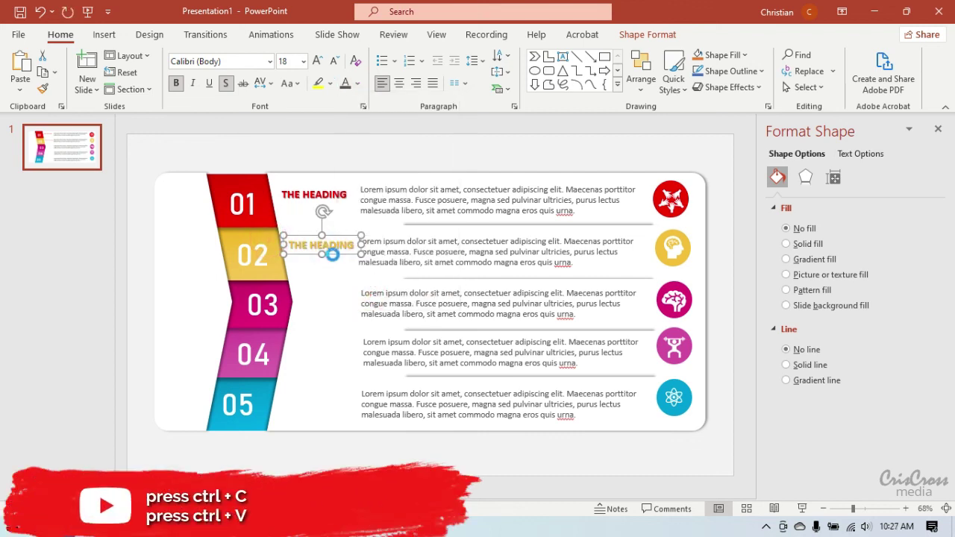
- Add a heading copy beside band 03, coloured magenta with the eyedropper
key(ctrl+c)
key(ctrl+v)
drag(341, 260, 339, 305)
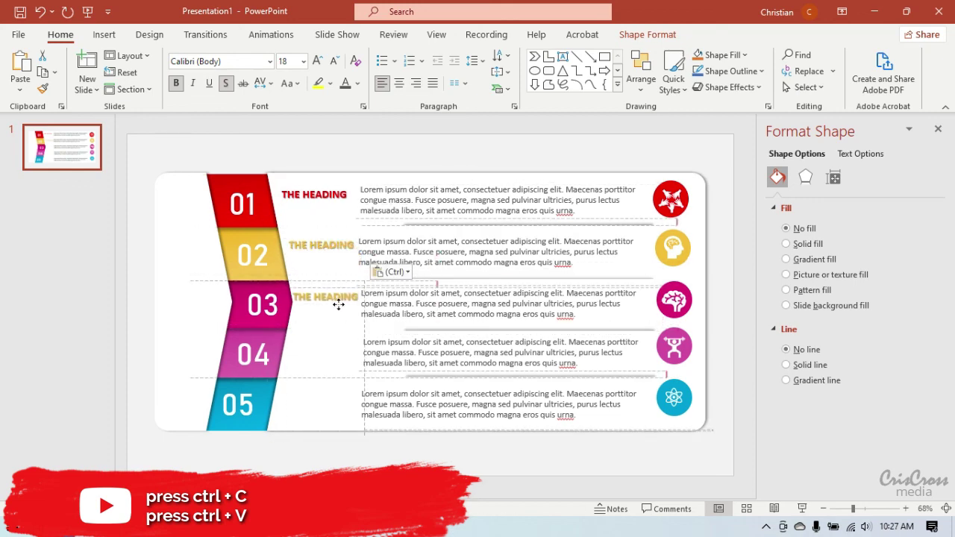
drag(339, 305, 339, 302)
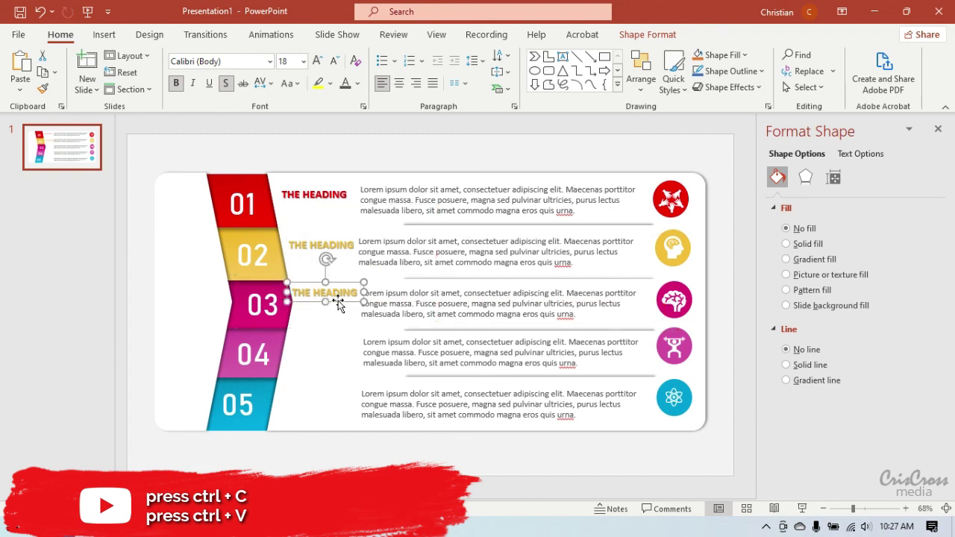
click(358, 84)
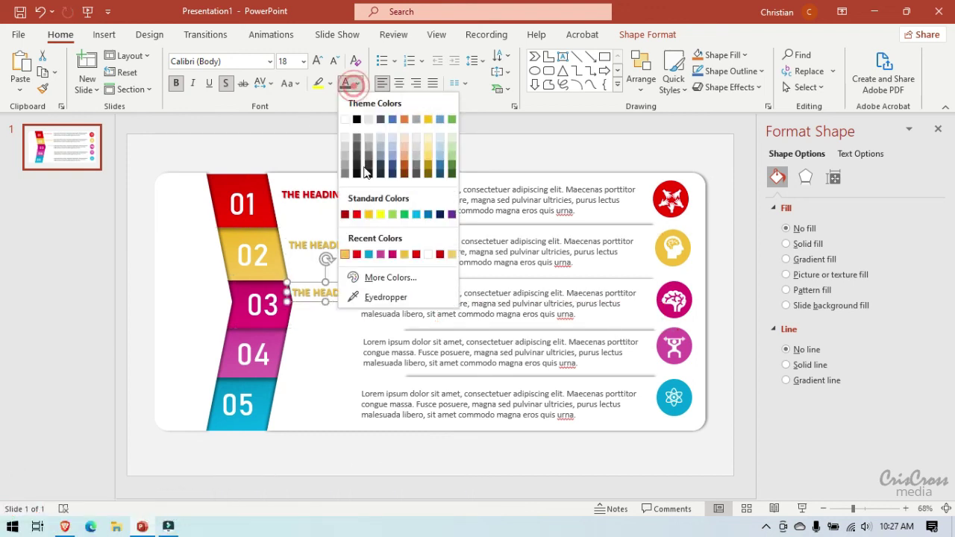
click(370, 297)
click(267, 288)
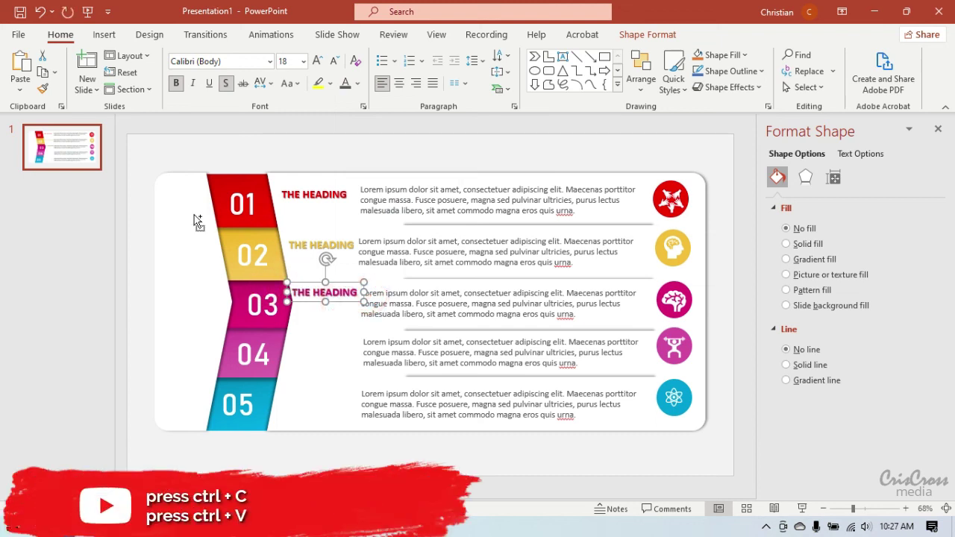
- Add a heading copy beside band 04, coloured pink with the eyedropper
key(ctrl+c)
key(ctrl+v)
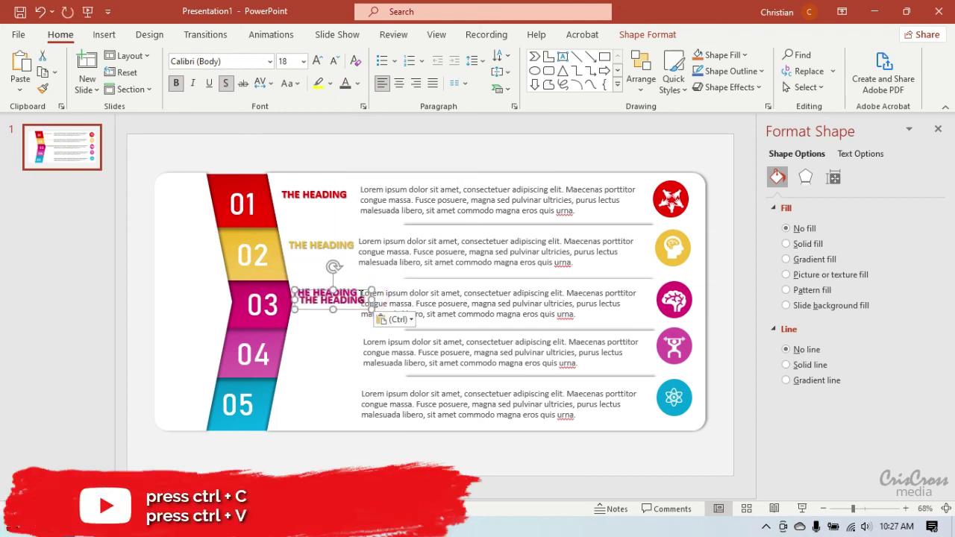
drag(347, 314, 341, 356)
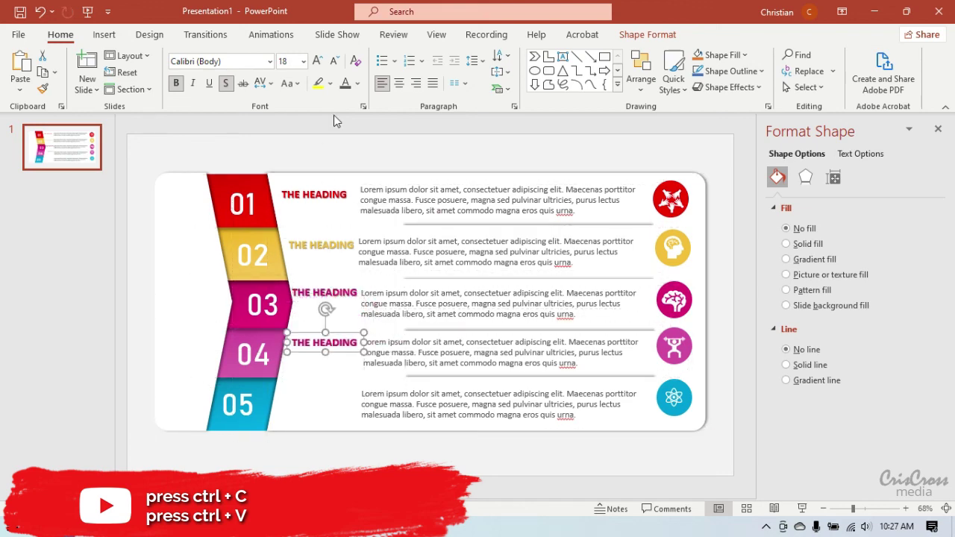
click(359, 83)
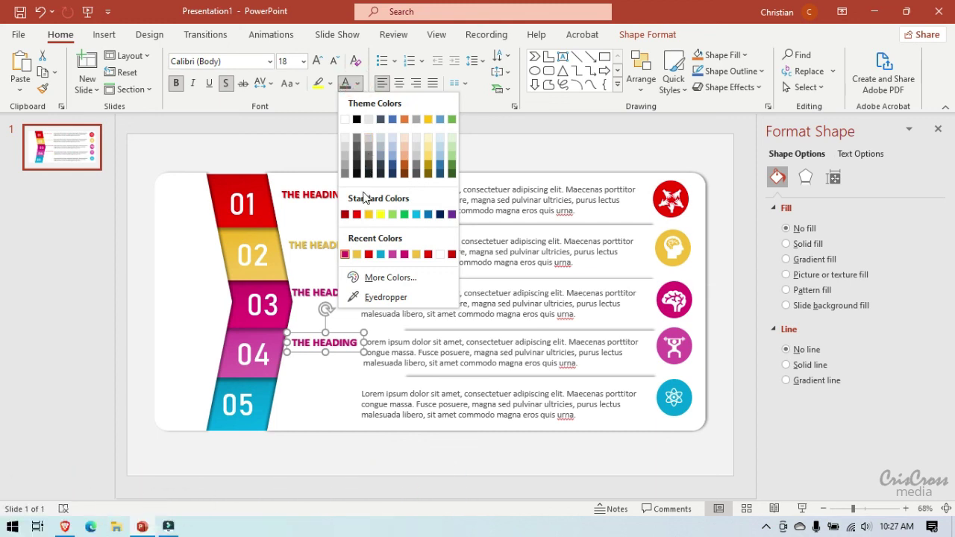
click(367, 298)
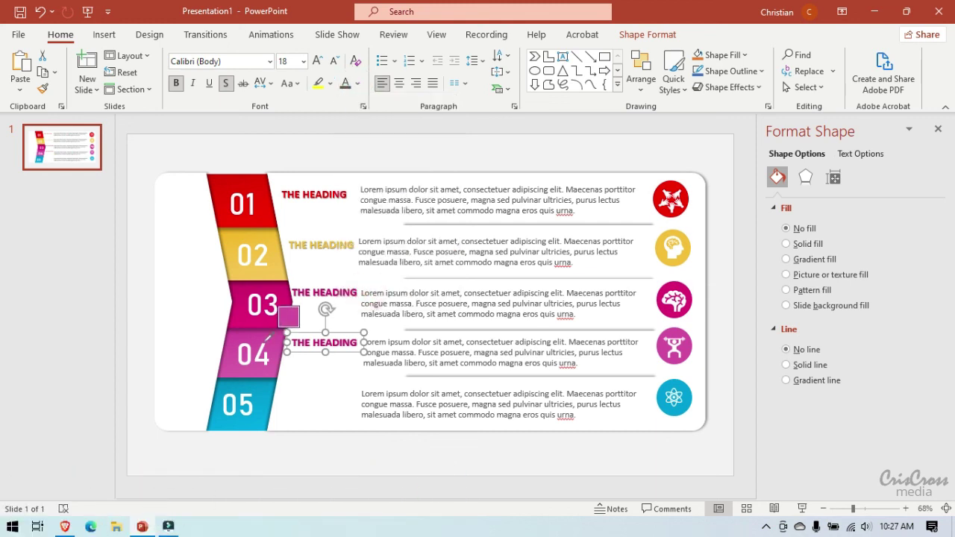
click(267, 340)
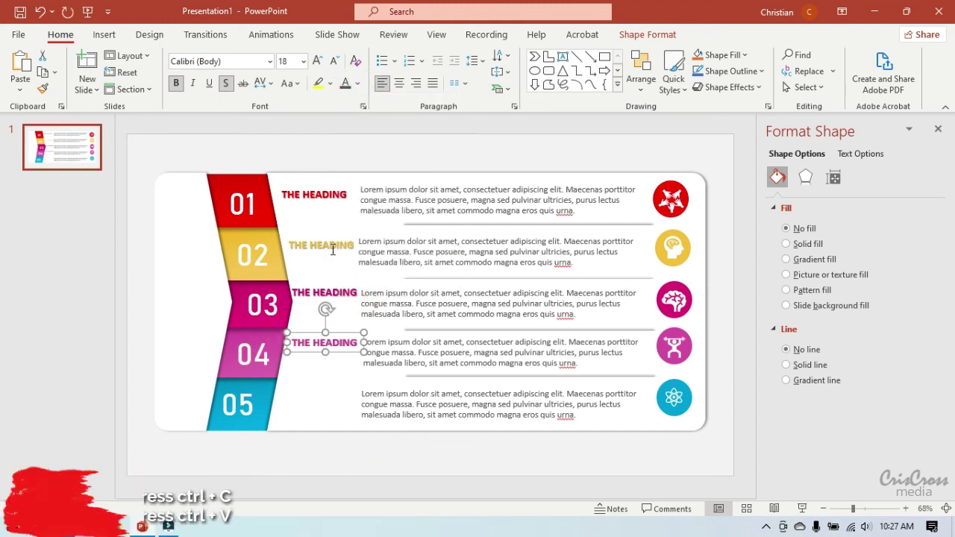
- Add a heading copy beside band 05, coloured blue with the eyedropper
key(ctrl+c)
key(ctrl+v)
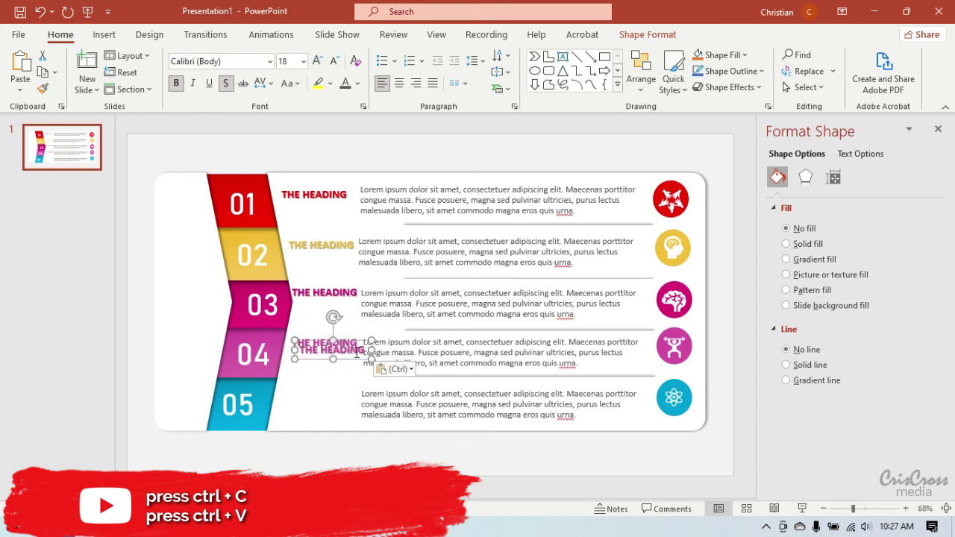
drag(356, 363, 340, 404)
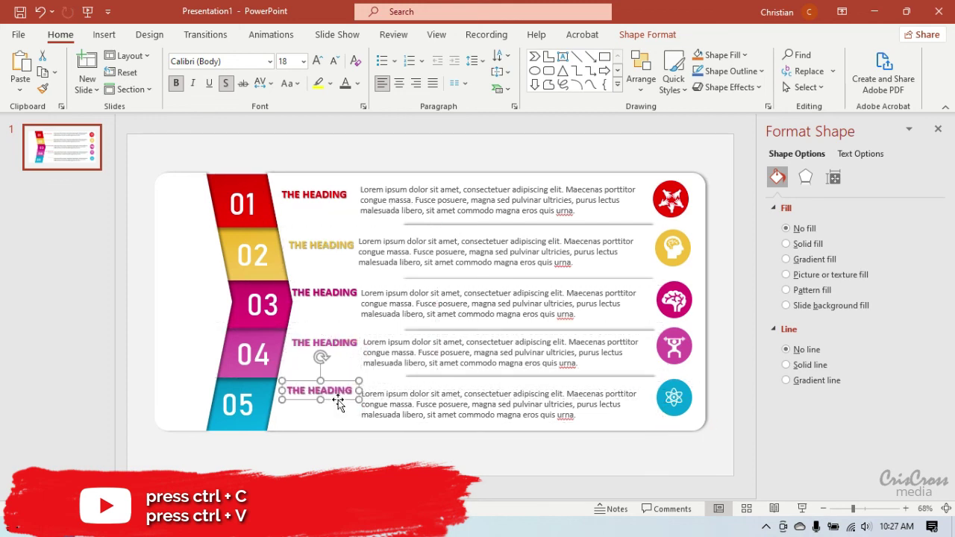
click(357, 83)
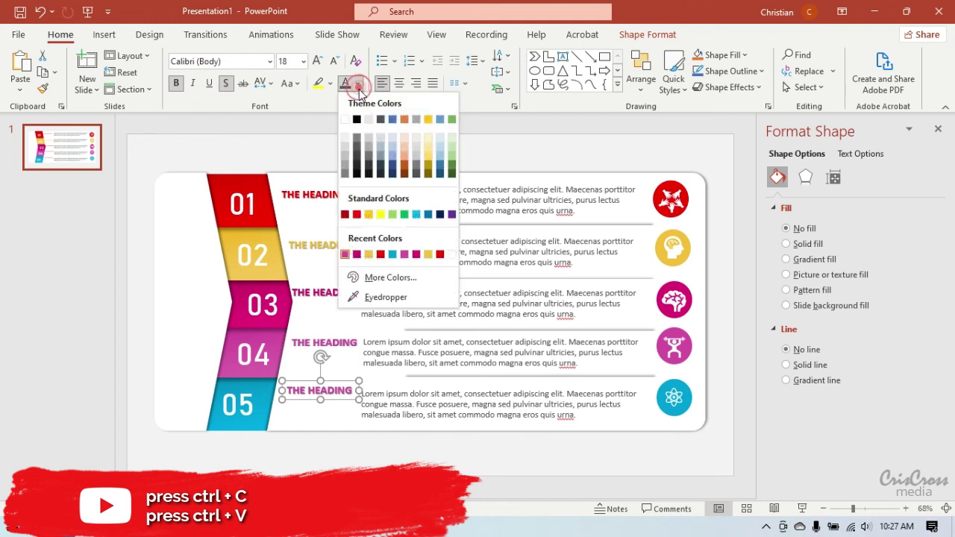
click(367, 297)
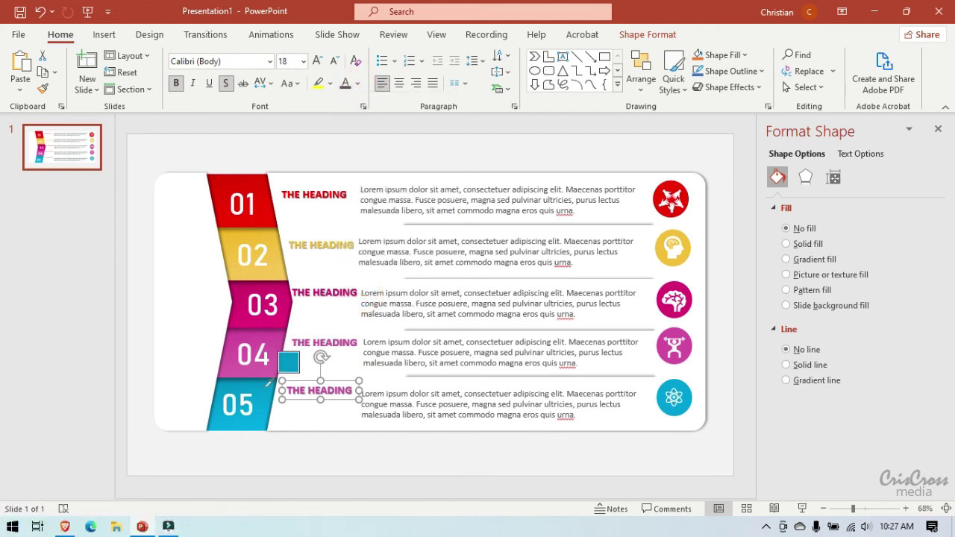
click(266, 390)
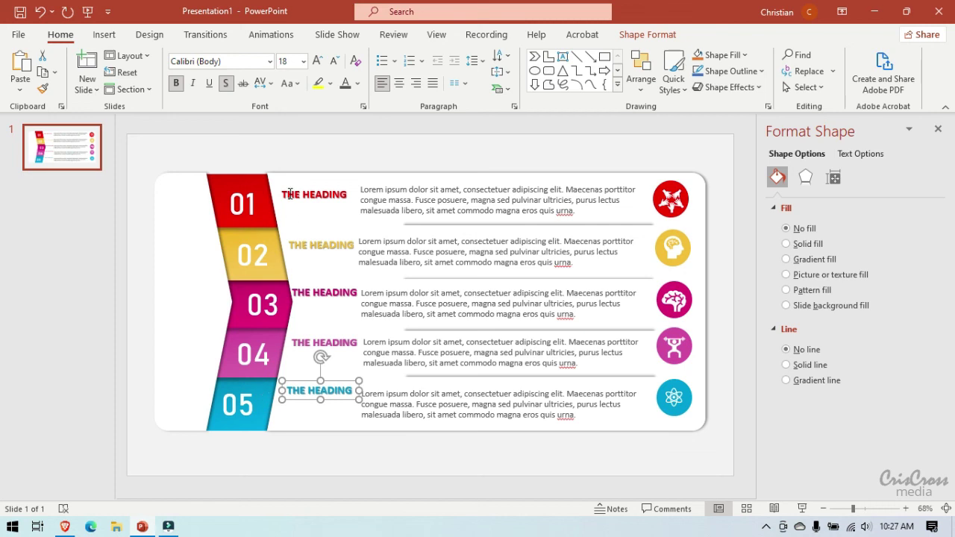
click(321, 157)
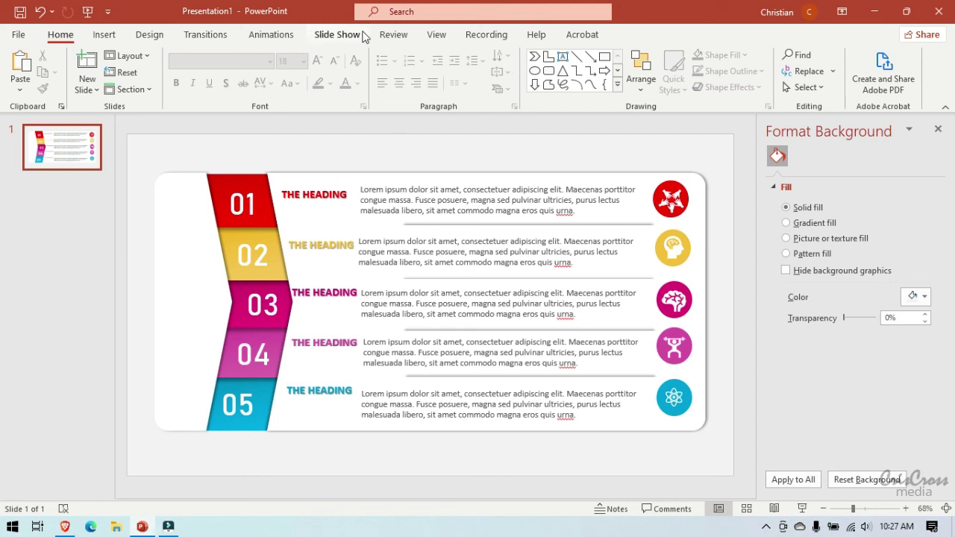
- Add a 'THE TOPIC' text box left of the chevrons, level with band 03
click(110, 37)
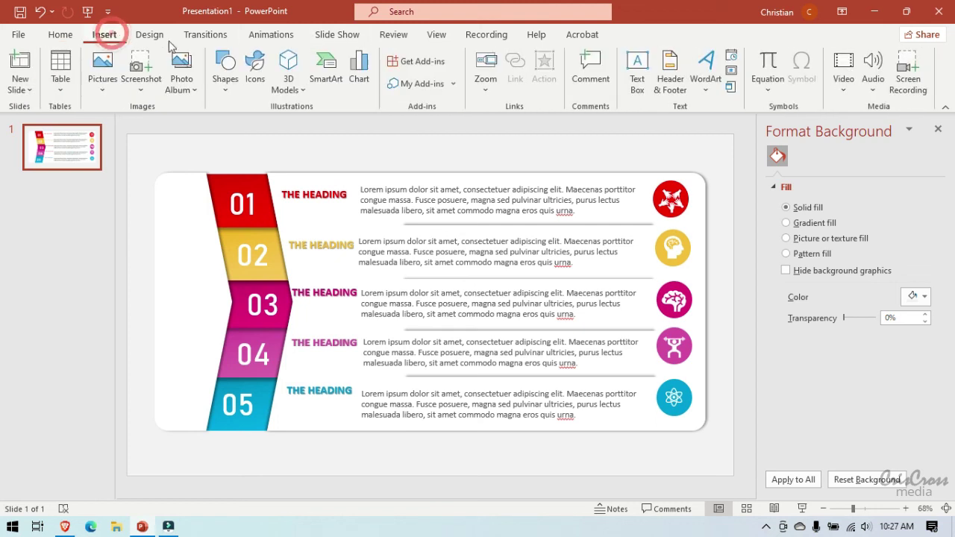
click(639, 69)
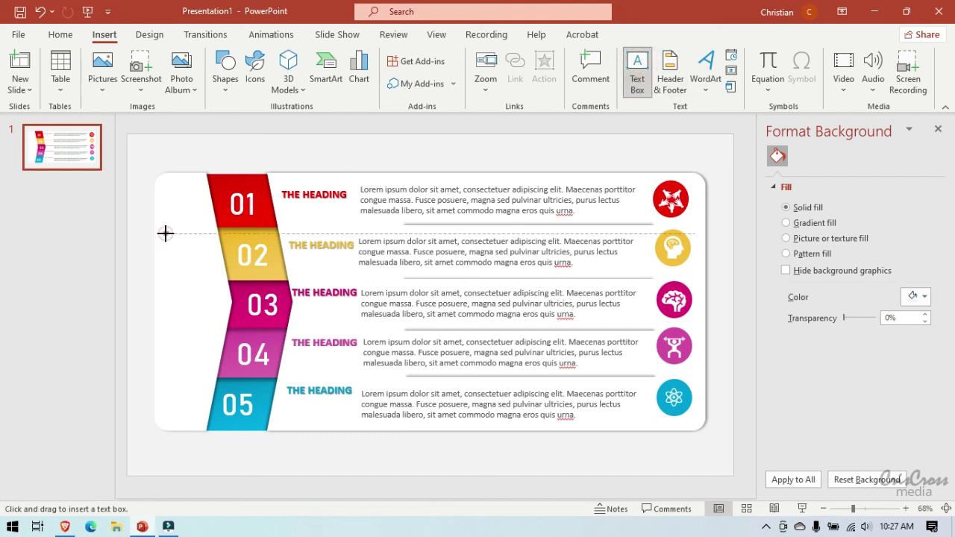
drag(165, 233, 221, 305)
text(TOPI)
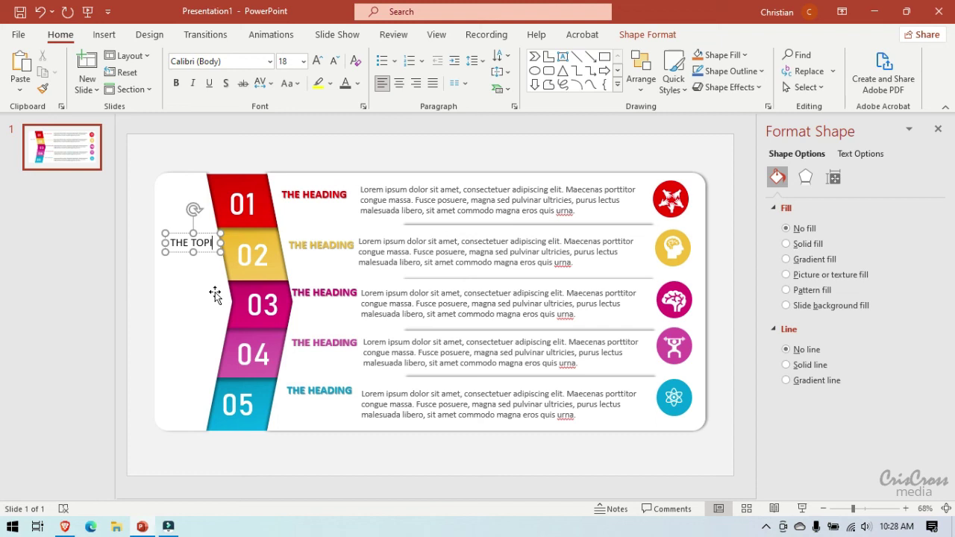
text(C)
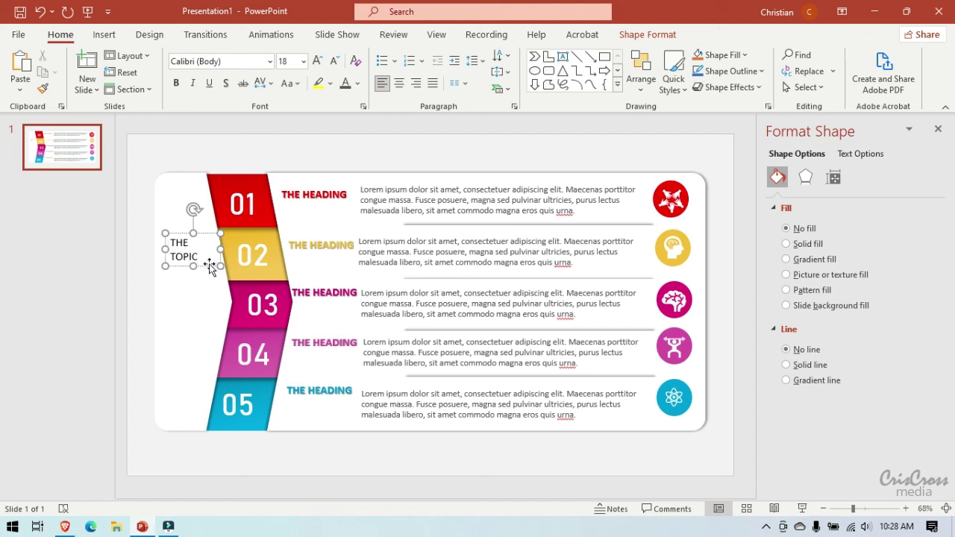
drag(208, 268, 204, 317)
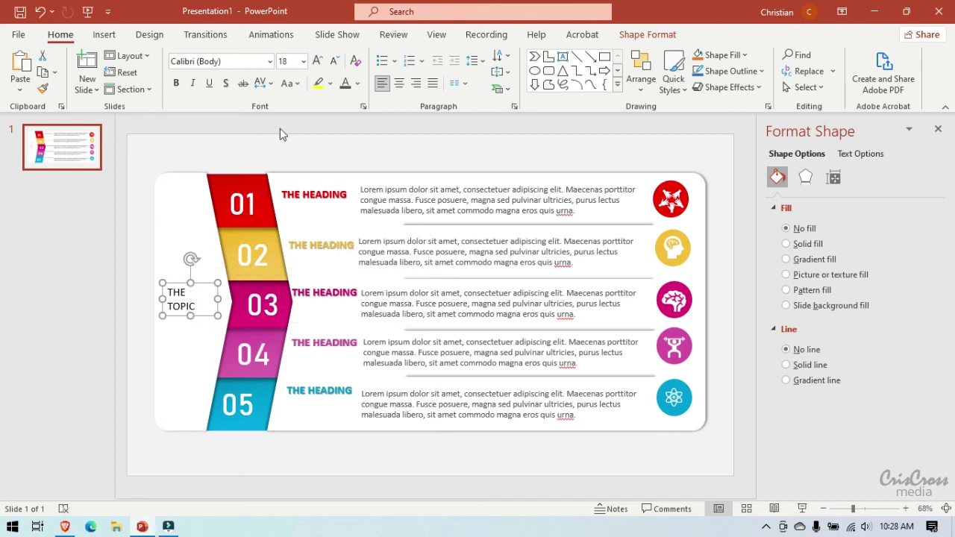
- Centre THE TOPIC, make it bold at 32 pt, and widen it to two lines
click(400, 85)
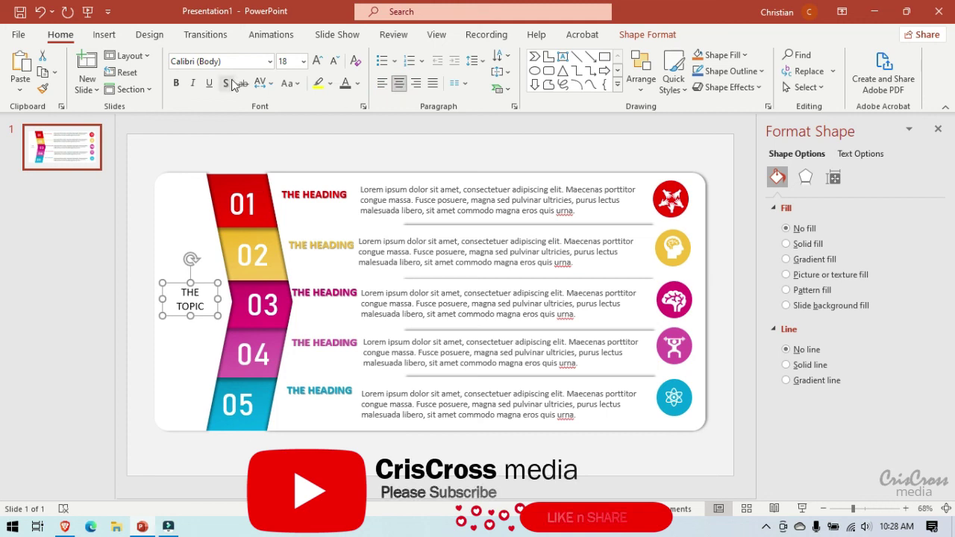
click(176, 83)
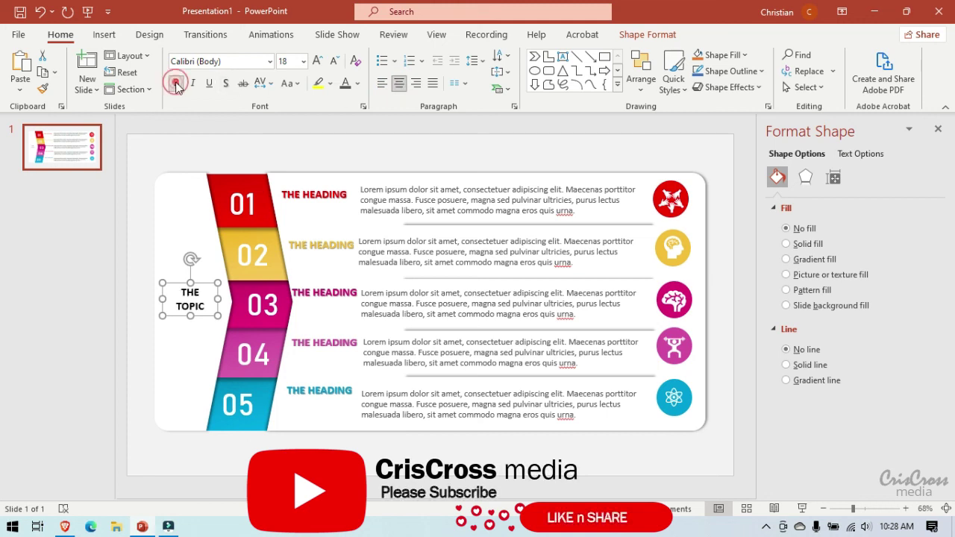
click(319, 60)
click(319, 60)
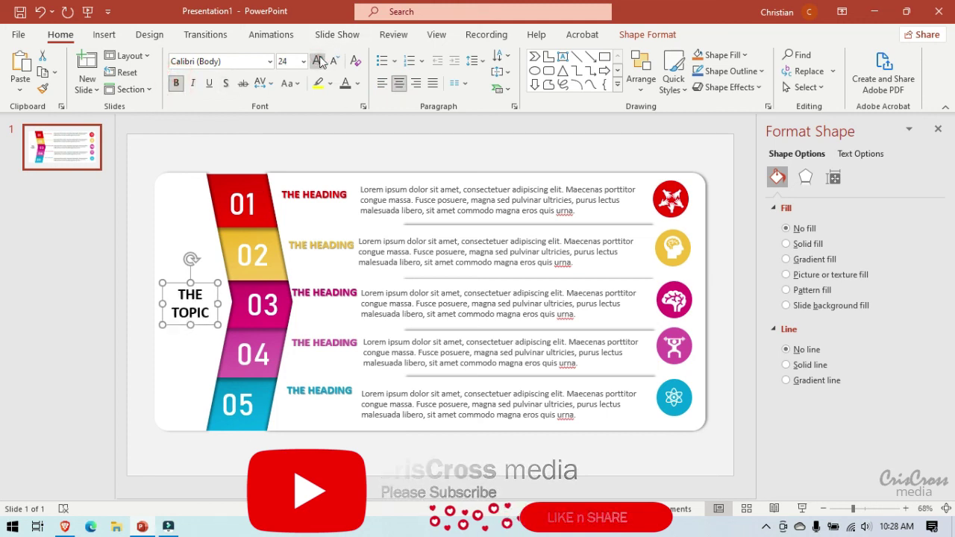
click(319, 61)
click(318, 60)
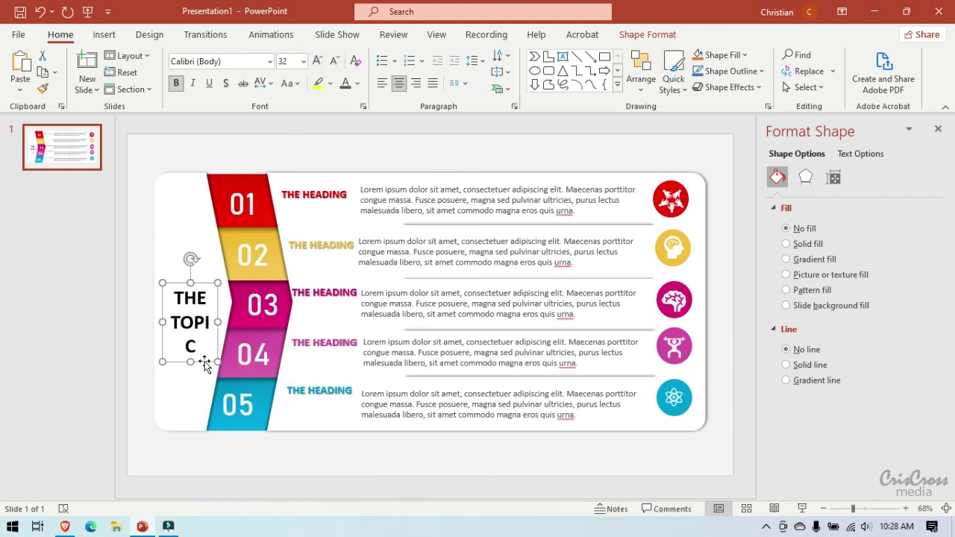
mouse_move(217, 321)
mouse_down()
mouse_move(231, 321)
mouse_move(198, 329)
mouse_up()
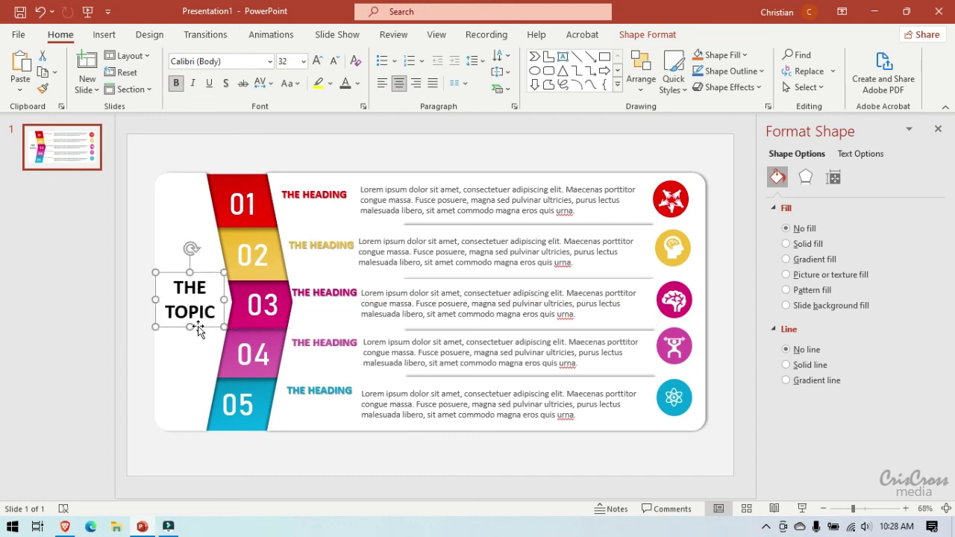
- Give THE TOPIC a shadow and red colour, then start the slideshow
click(225, 82)
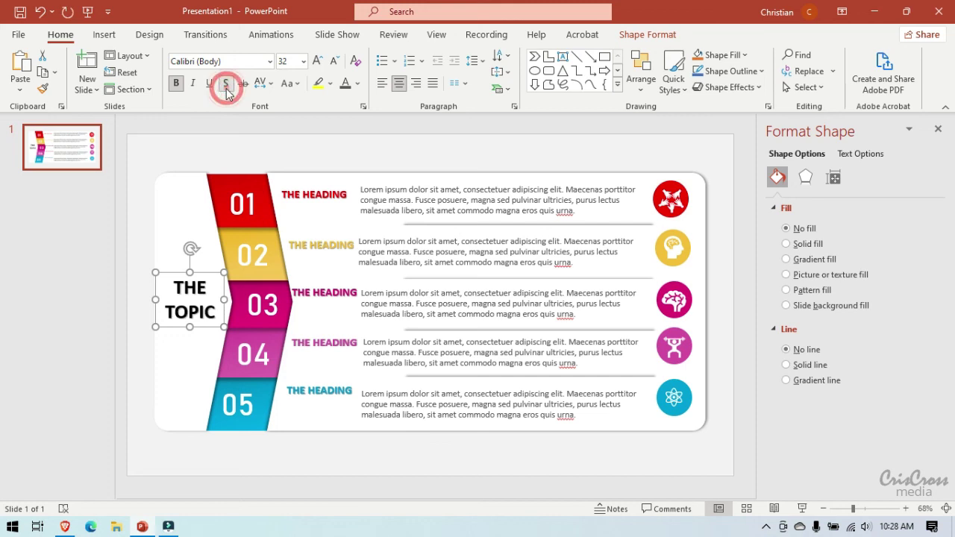
click(358, 83)
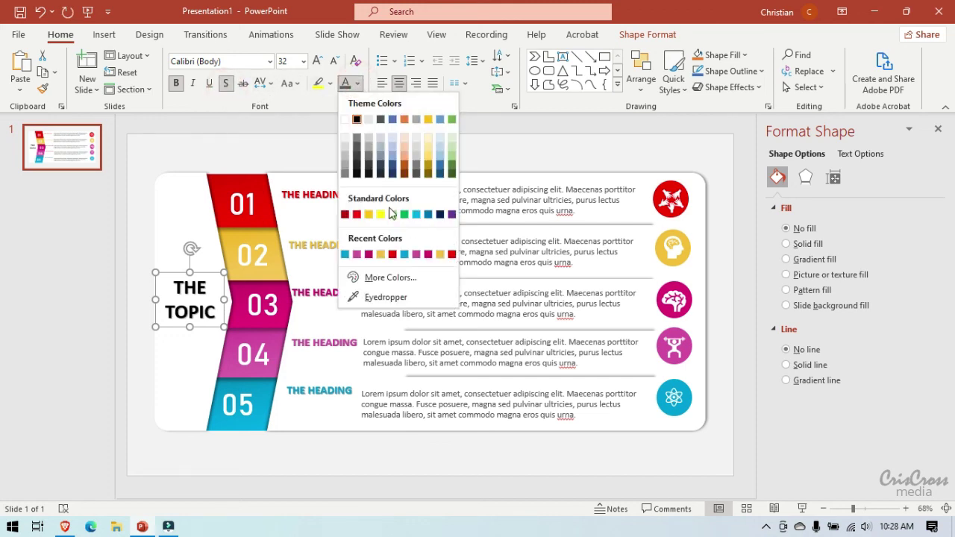
click(392, 255)
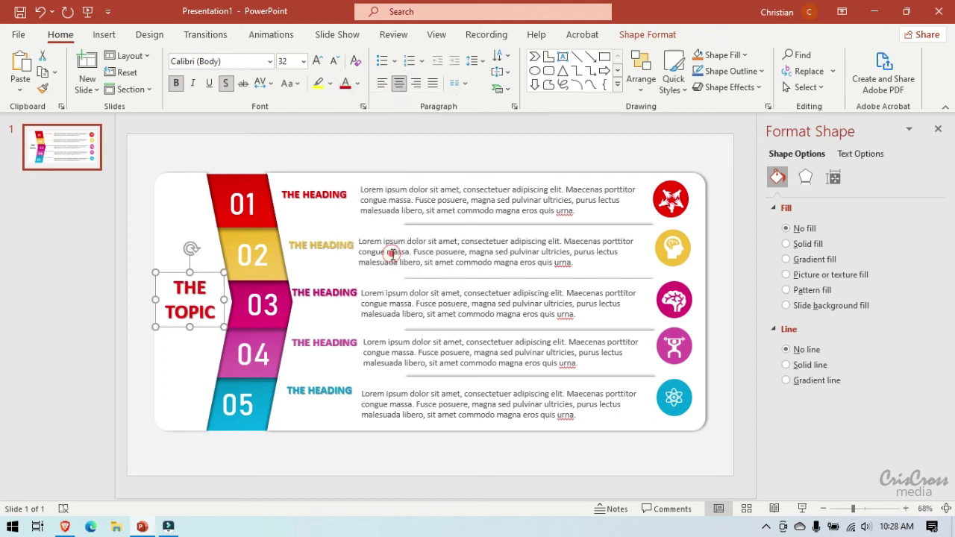
click(615, 134)
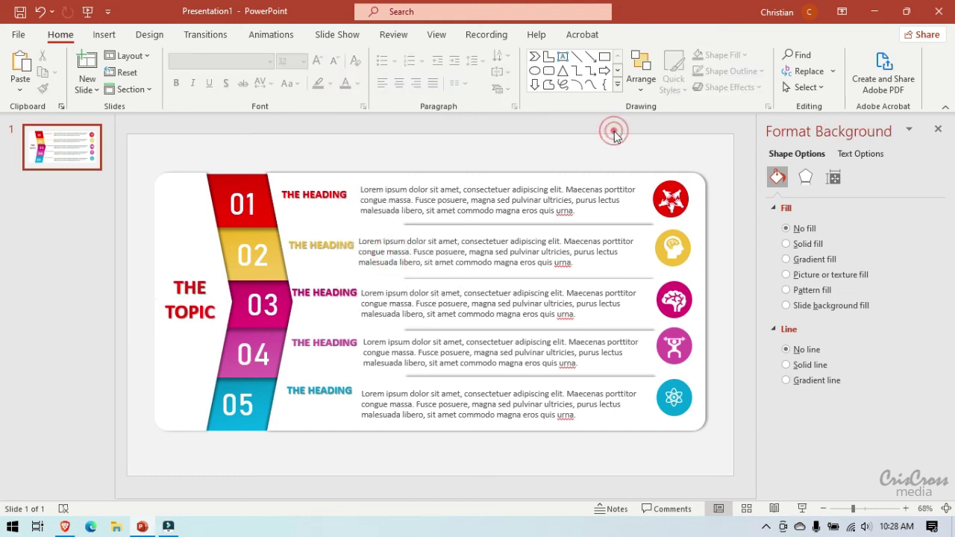
click(88, 15)
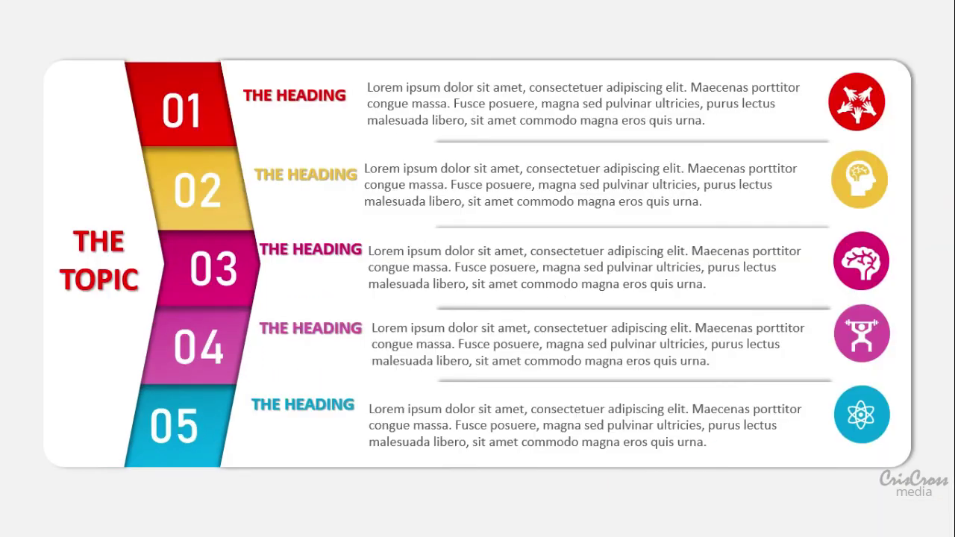